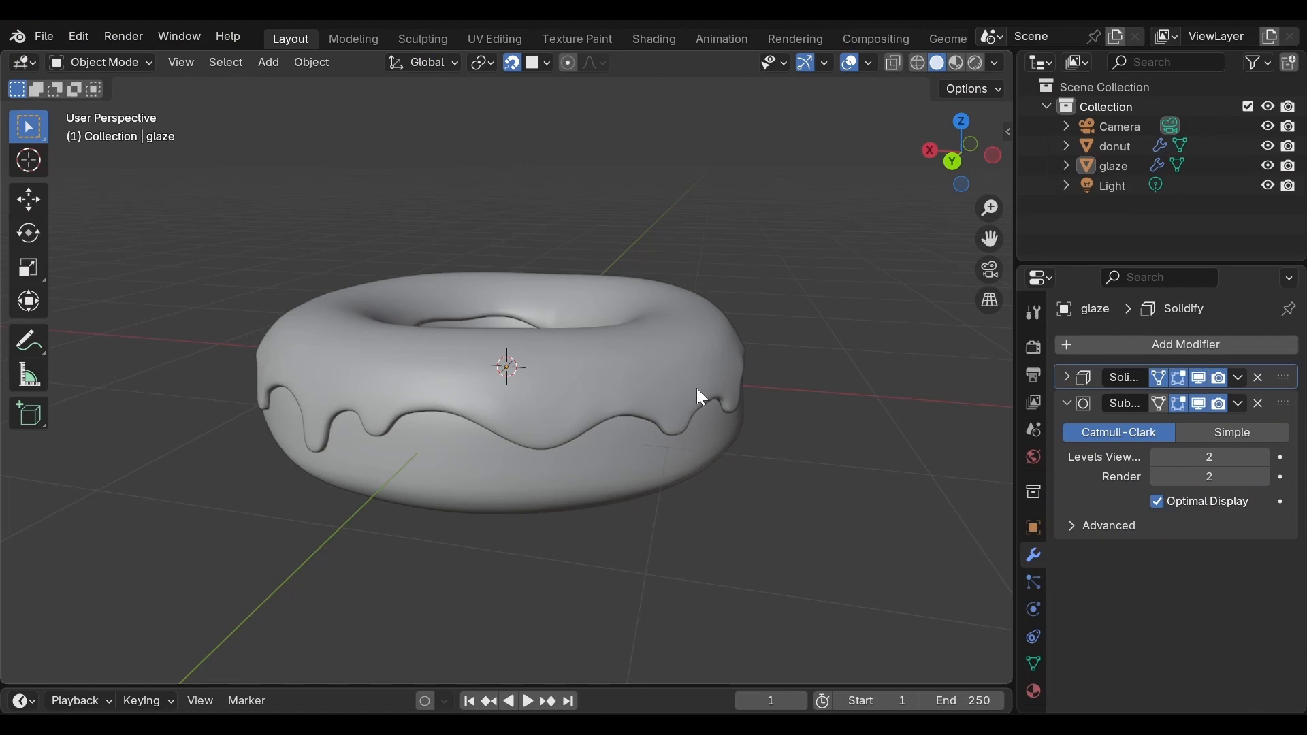
Step: Examine the glaze's surface, edge and drips from several sides of the donut
middle_drag(753, 378, 372, 402)
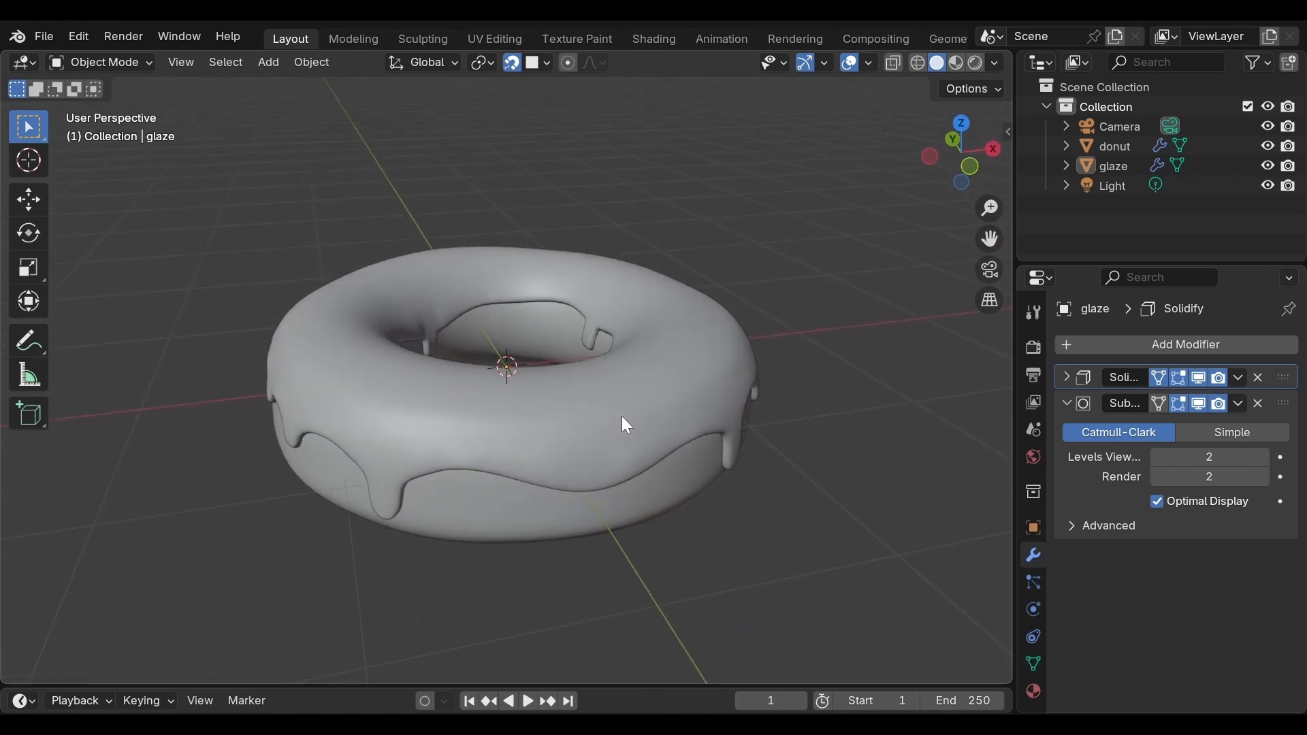
scroll(647, 429, up, 2)
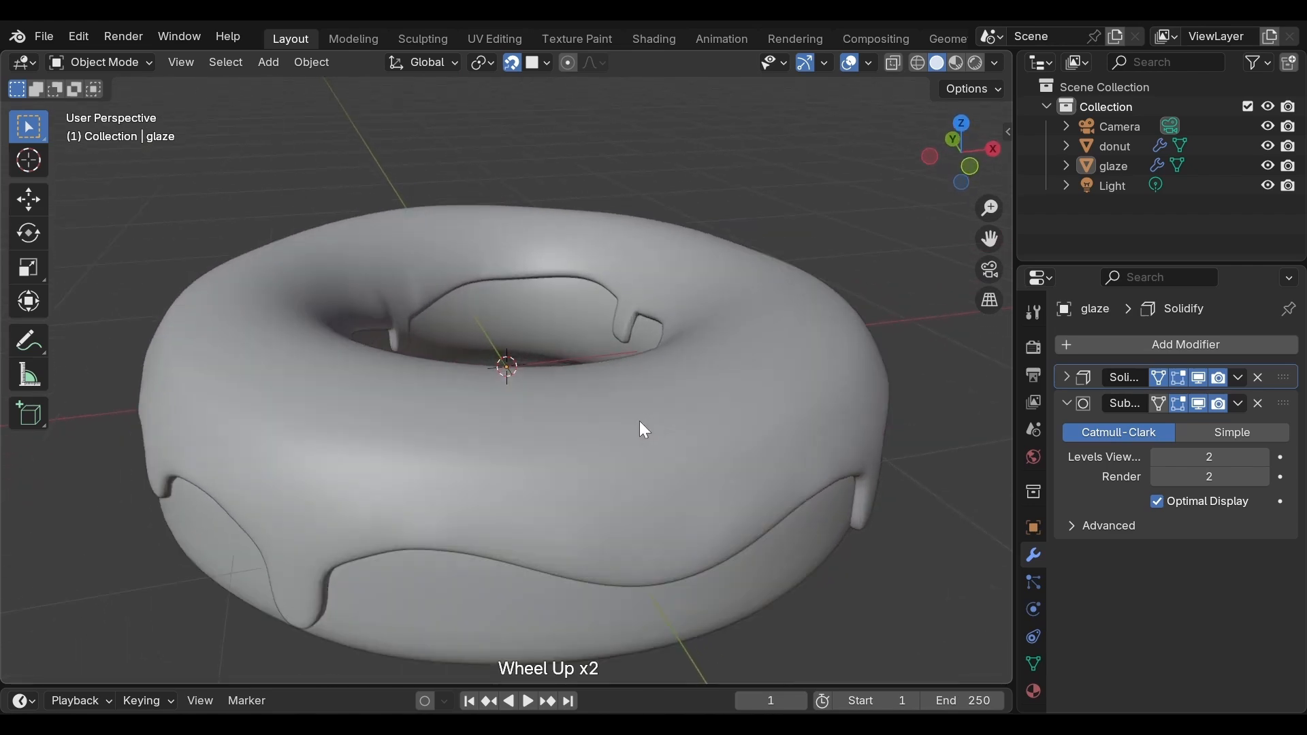
scroll(555, 425, up, 1)
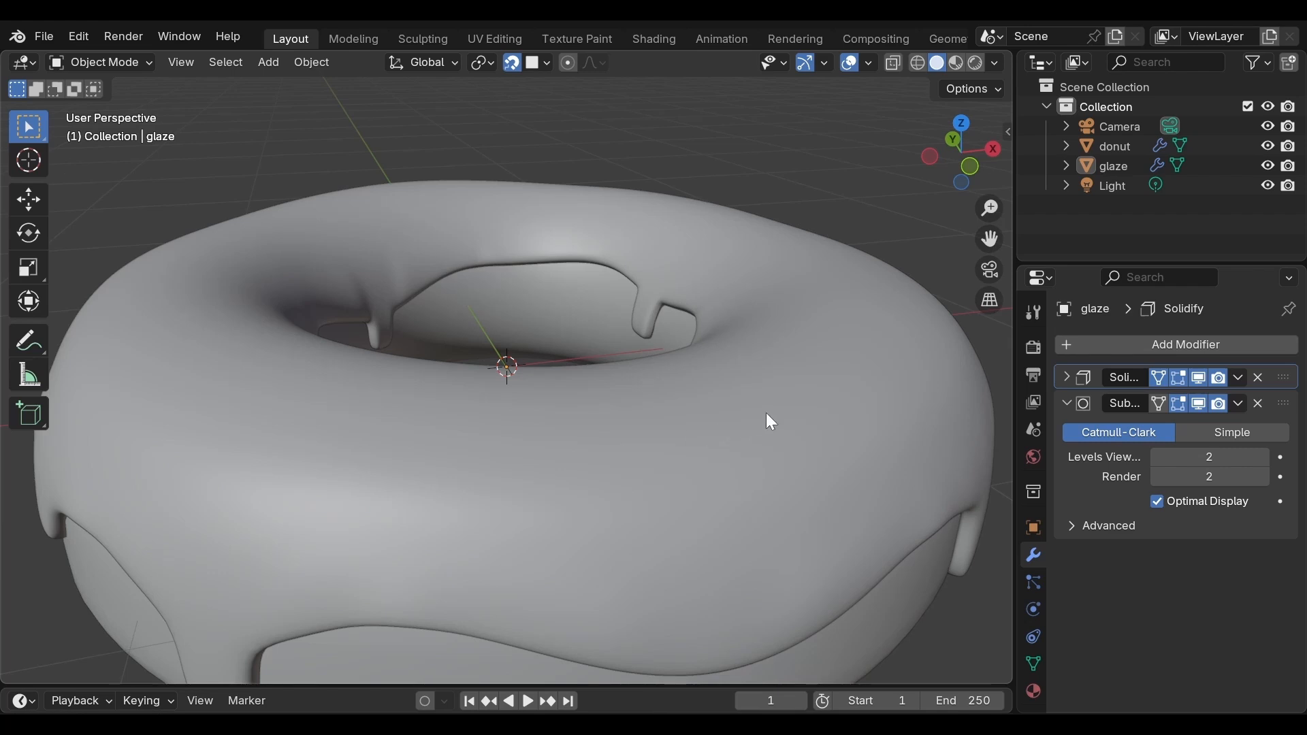
scroll(764, 418, down, 2)
middle_drag(780, 412, 382, 386)
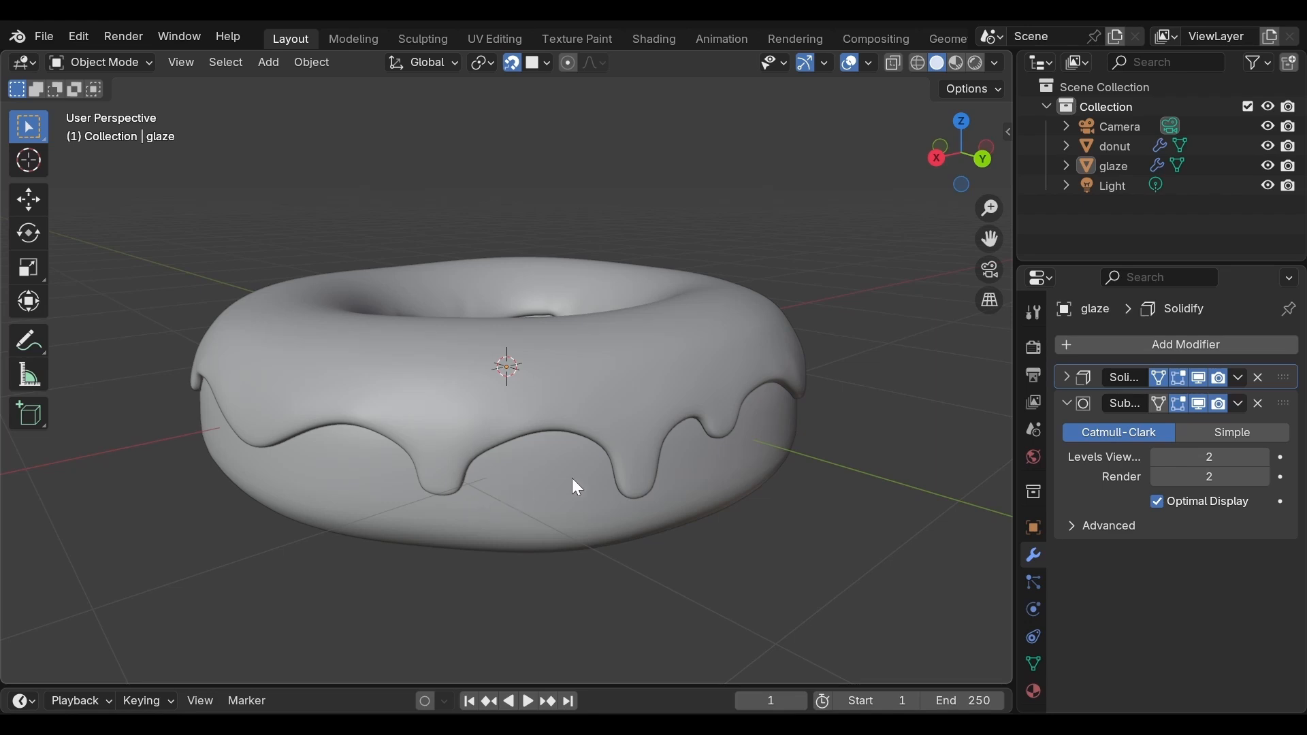
middle_drag(573, 479, 677, 489)
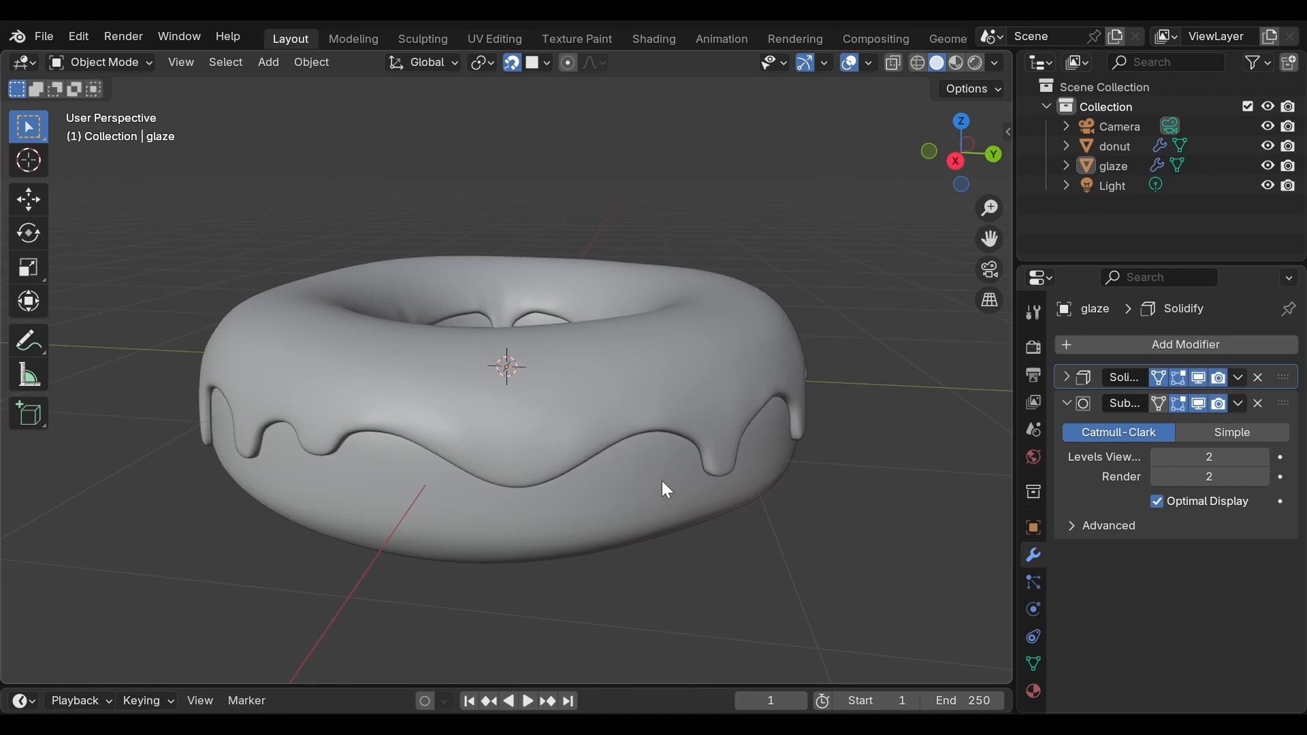
middle_drag(667, 489, 668, 511)
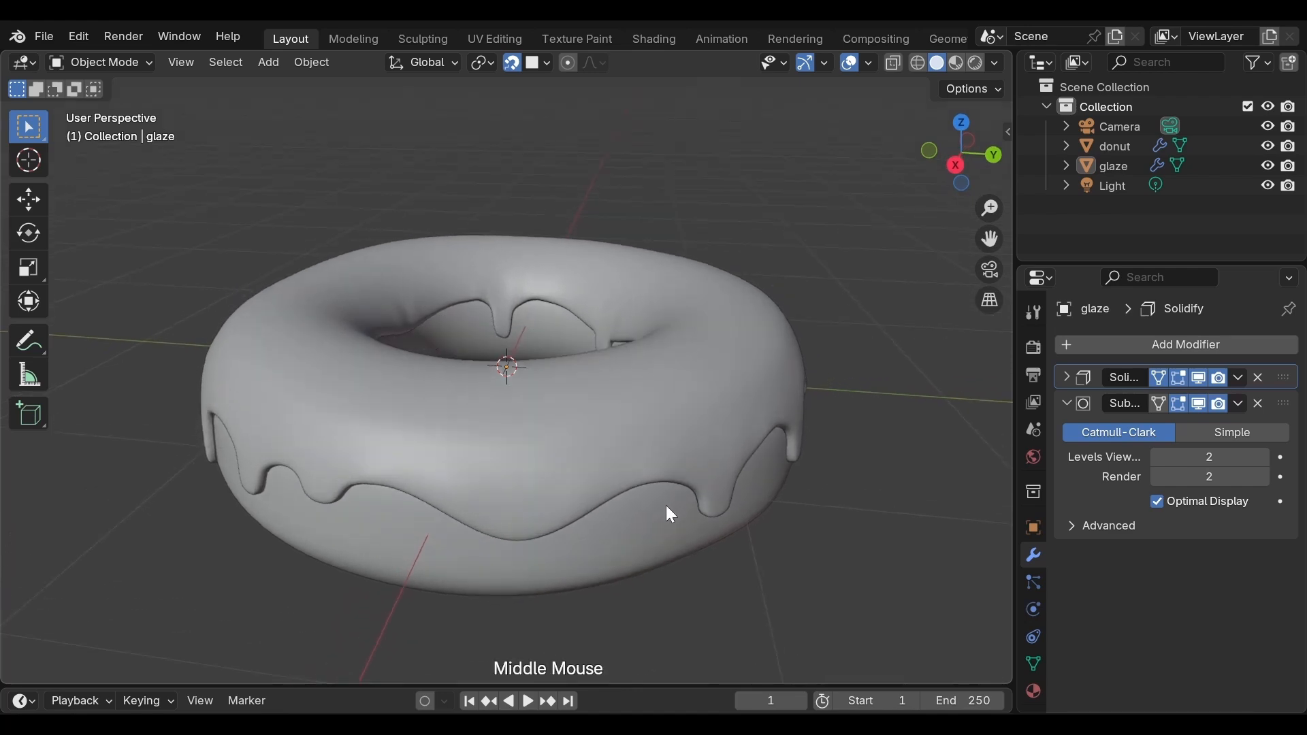
scroll(669, 512, down, 2)
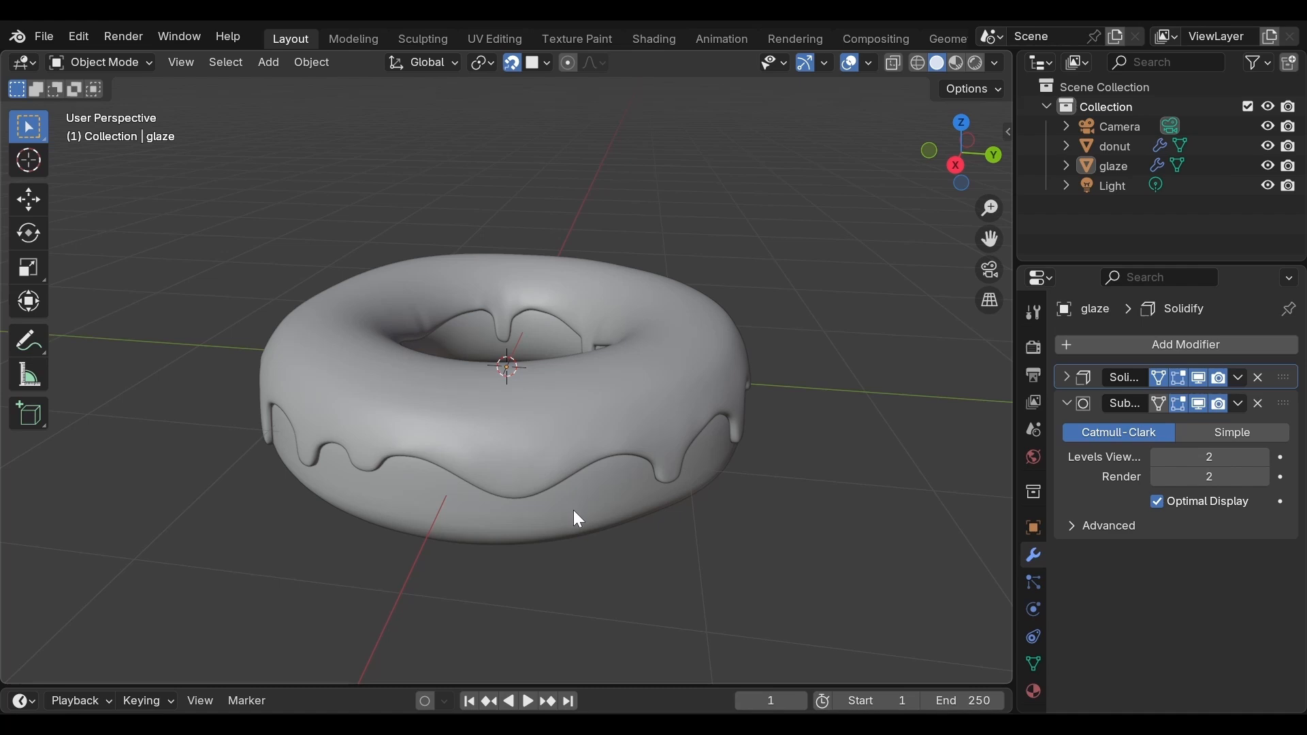
Step: Add a vertex group to the glaze mesh and name it thicknessWeight
click(1035, 663)
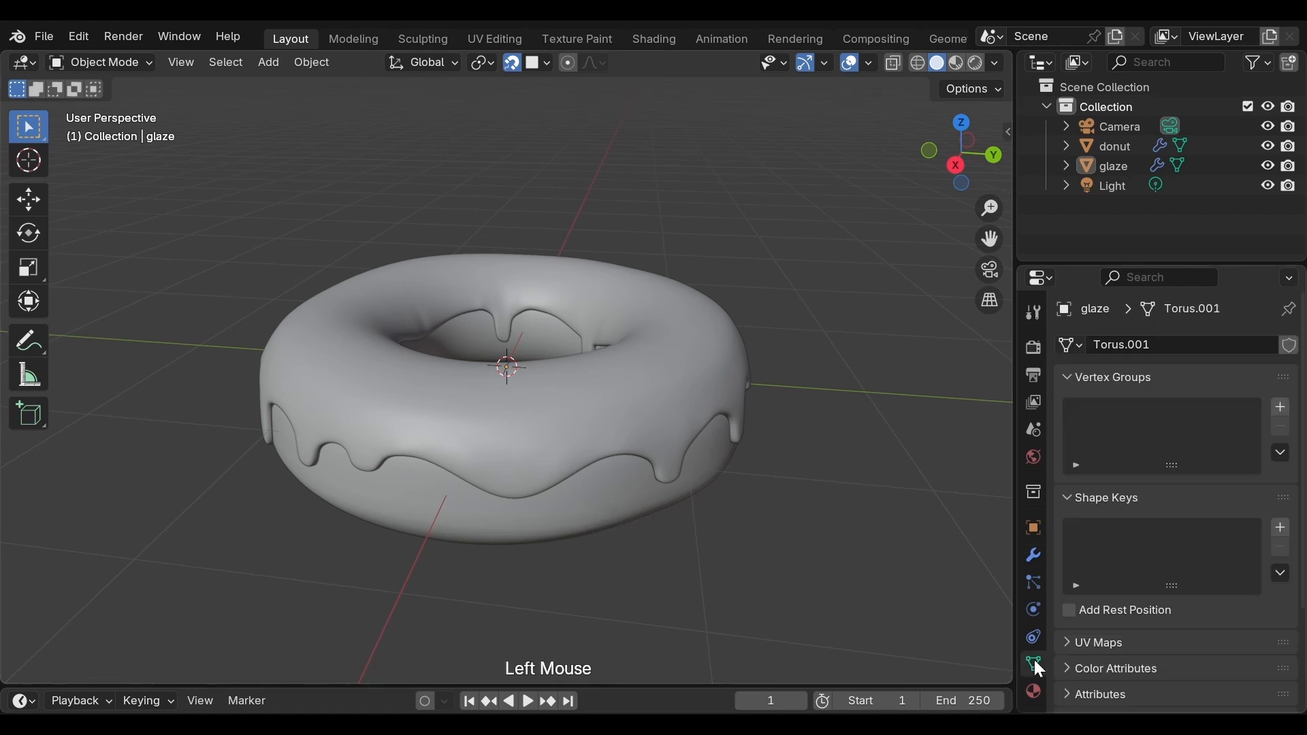
click(1281, 408)
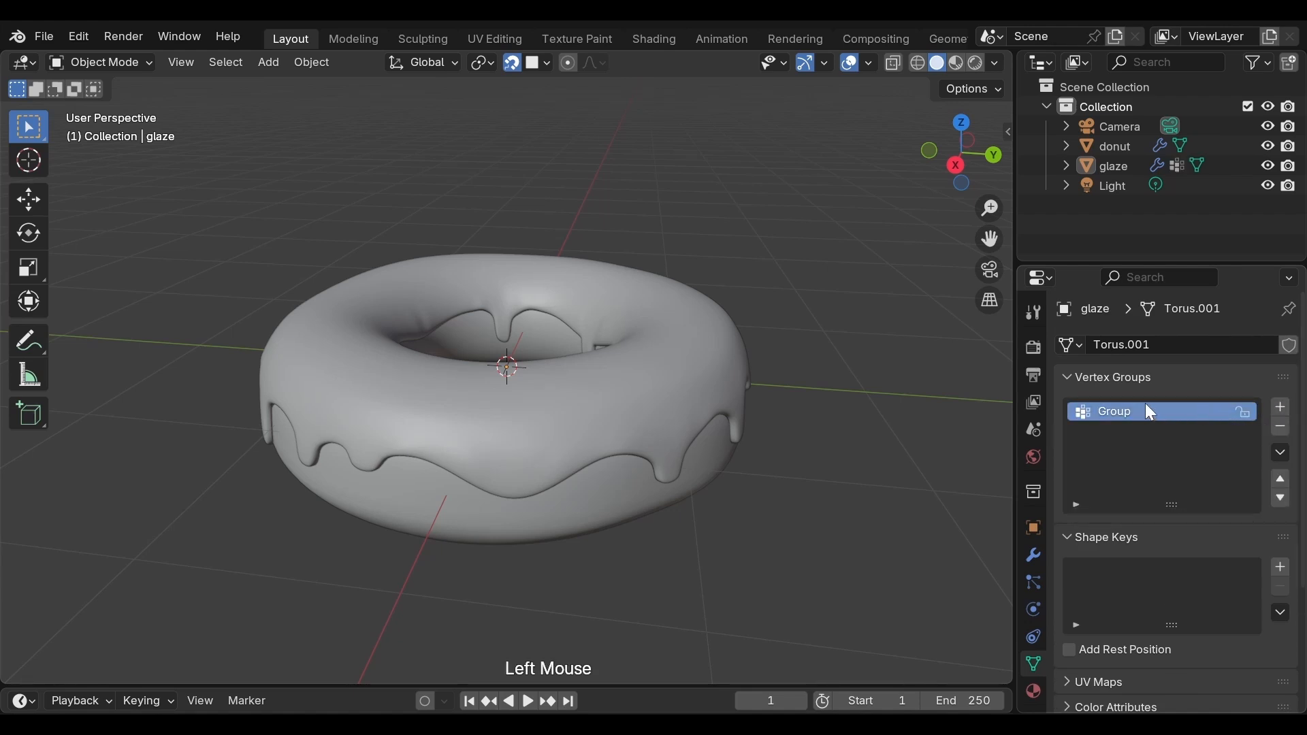
double_click(1142, 410)
text(thicknessWeight)
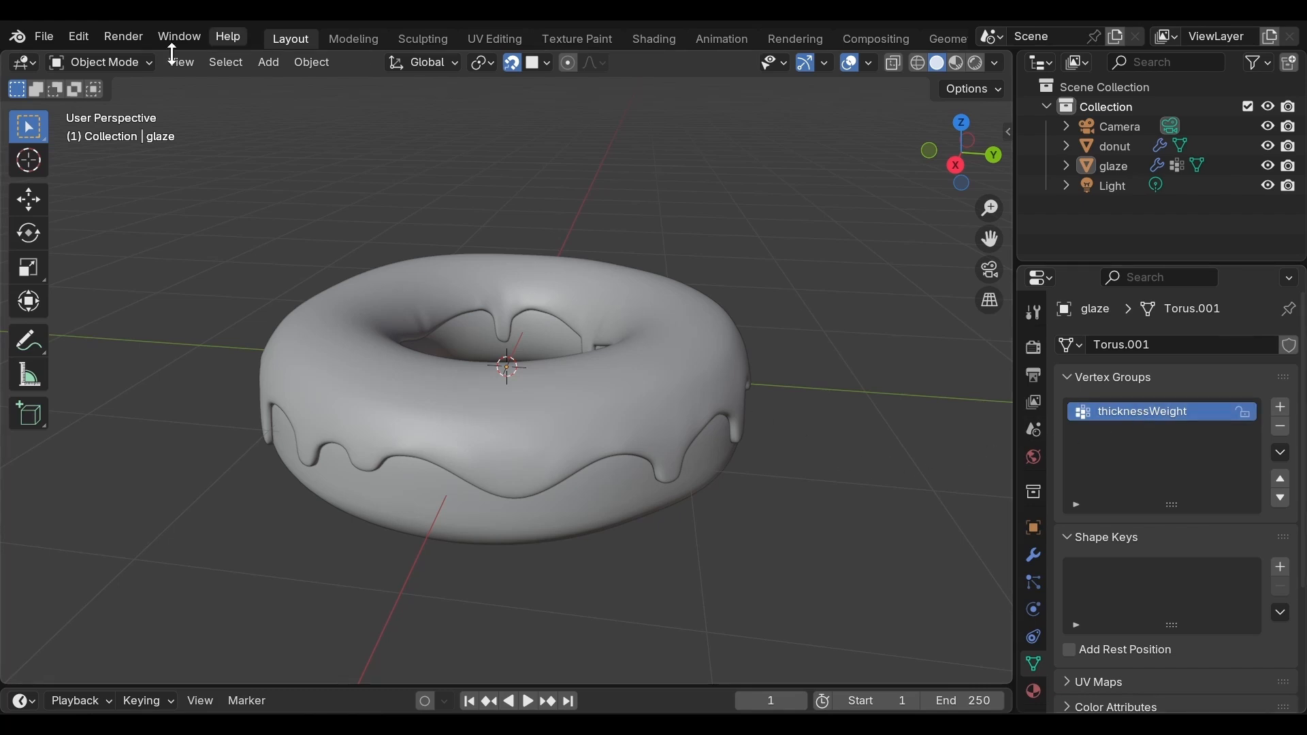
Step: Switch the glaze object to Weight Paint mode
click(144, 58)
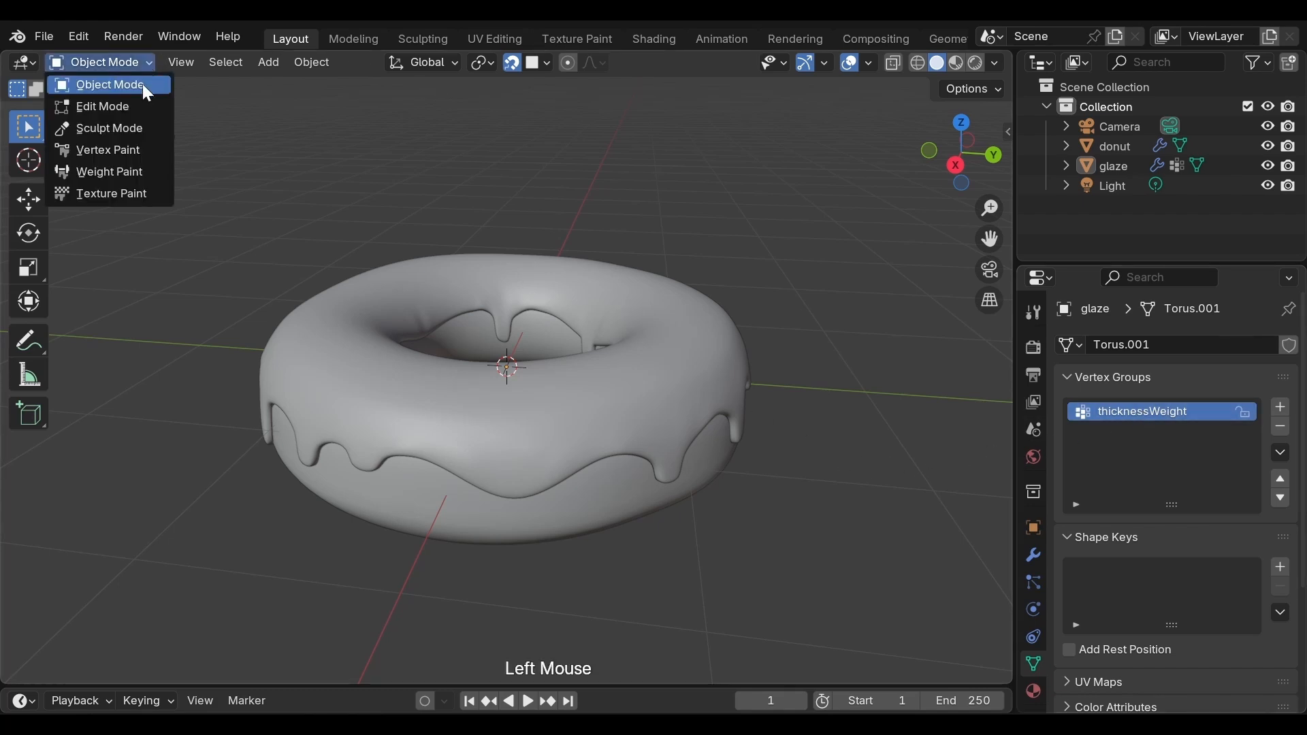
click(134, 172)
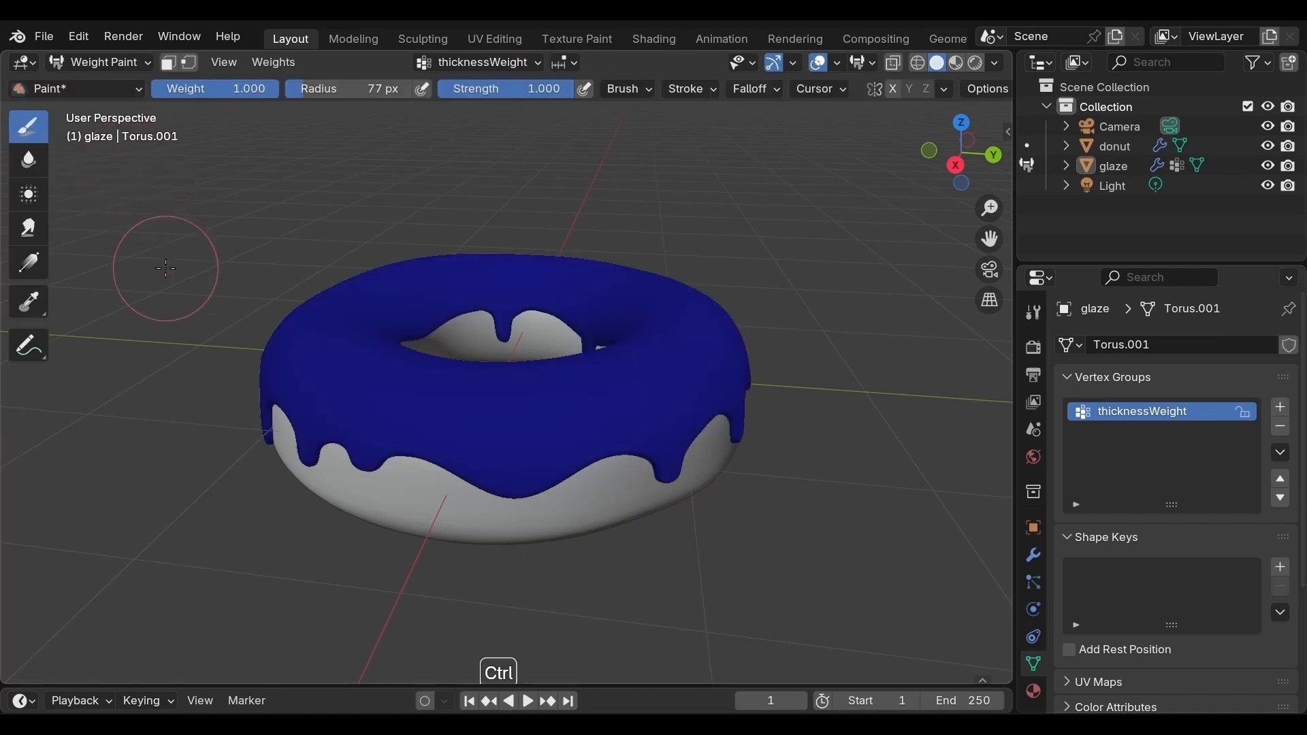
key(ctrl+Tab)
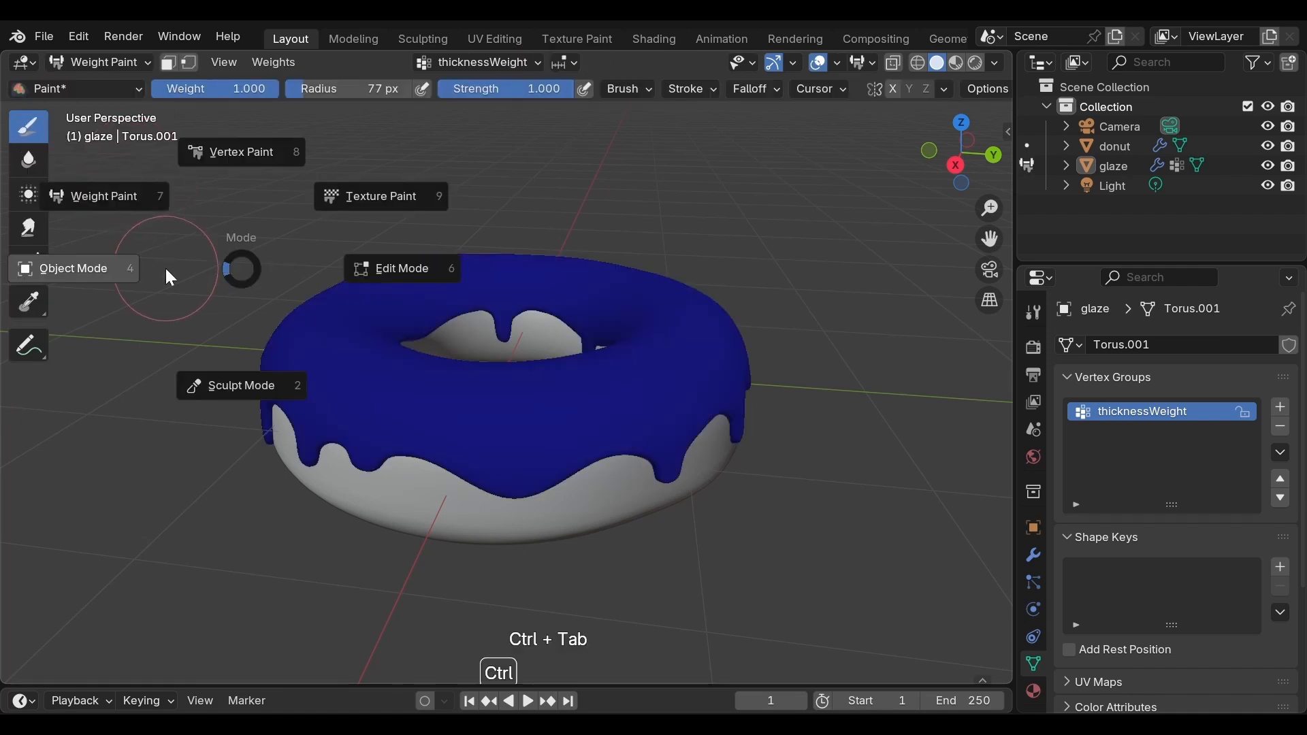
click(145, 211)
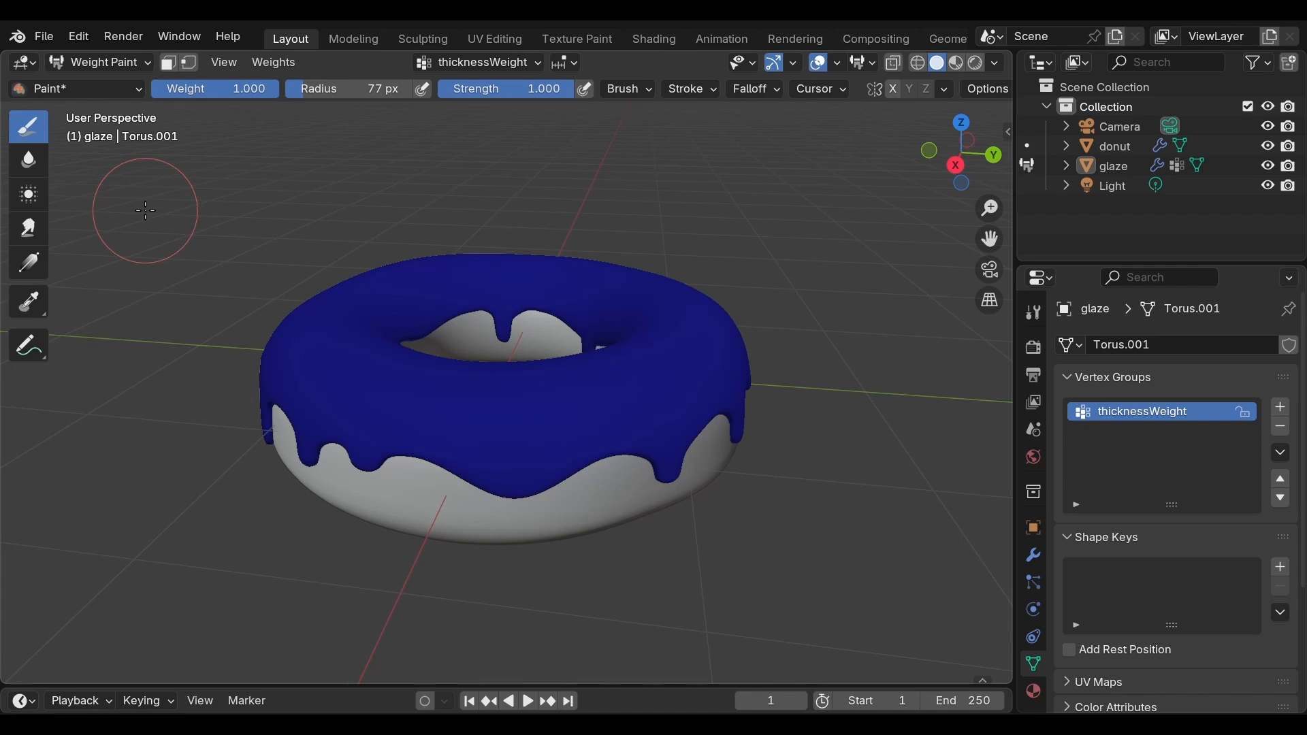
Step: Paint the glaze's top surface all around the hole with weight 1.000 at strength 1.000 and a 77 px brush
middle_drag(317, 259, 291, 389)
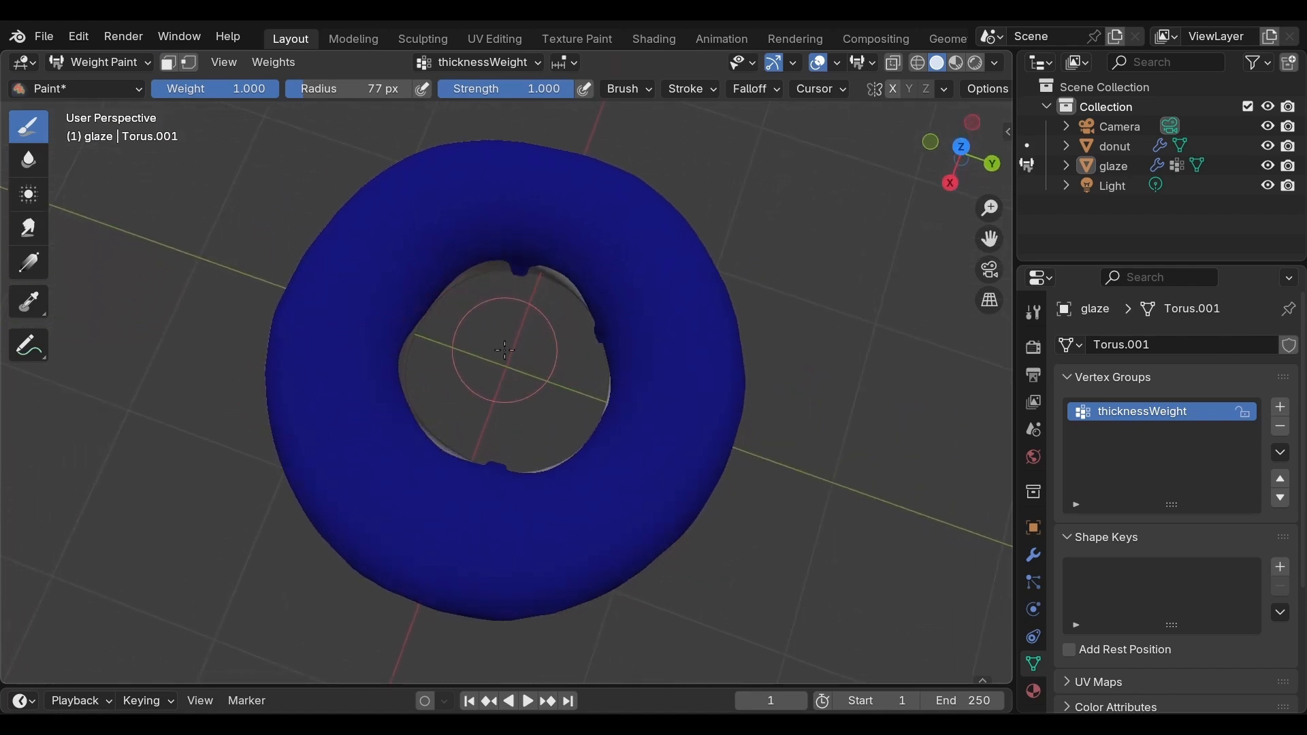
scroll(504, 349, down, 1)
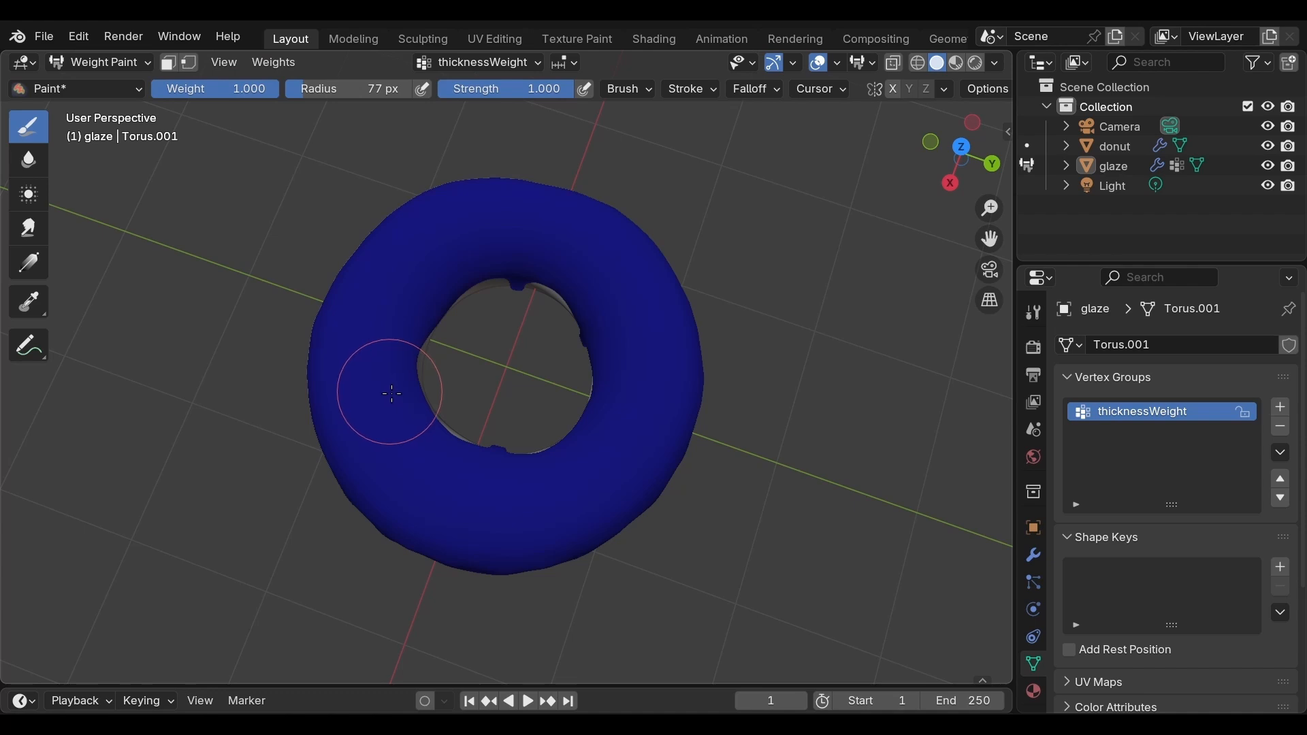
mouse_move(392, 393)
mouse_down()
mouse_move(400, 292)
mouse_move(543, 235)
mouse_move(600, 310)
mouse_move(598, 385)
mouse_move(524, 467)
mouse_move(423, 434)
mouse_move(493, 485)
mouse_move(629, 453)
mouse_move(633, 306)
mouse_move(544, 259)
mouse_move(382, 286)
mouse_move(358, 395)
mouse_move(417, 476)
mouse_move(552, 511)
mouse_move(671, 357)
mouse_move(633, 266)
mouse_move(531, 225)
mouse_move(413, 301)
mouse_move(409, 382)
mouse_move(503, 279)
mouse_move(558, 306)
mouse_move(581, 448)
mouse_move(469, 446)
mouse_move(415, 348)
mouse_move(476, 272)
mouse_move(583, 307)
mouse_move(602, 371)
mouse_move(528, 458)
mouse_move(458, 451)
mouse_move(410, 352)
mouse_move(469, 204)
mouse_move(544, 197)
mouse_move(605, 270)
mouse_up()
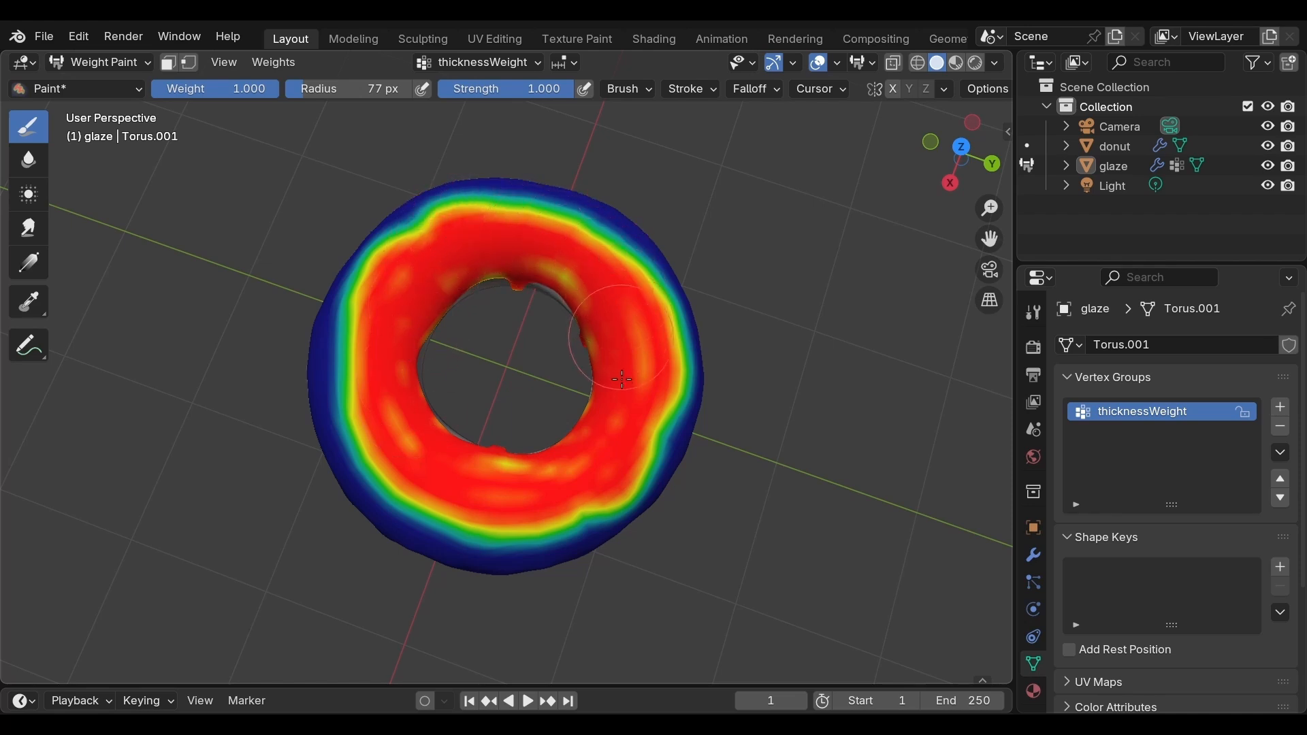
mouse_move(621, 379)
mouse_down()
mouse_move(599, 425)
mouse_move(501, 460)
mouse_move(419, 452)
mouse_move(405, 426)
mouse_up()
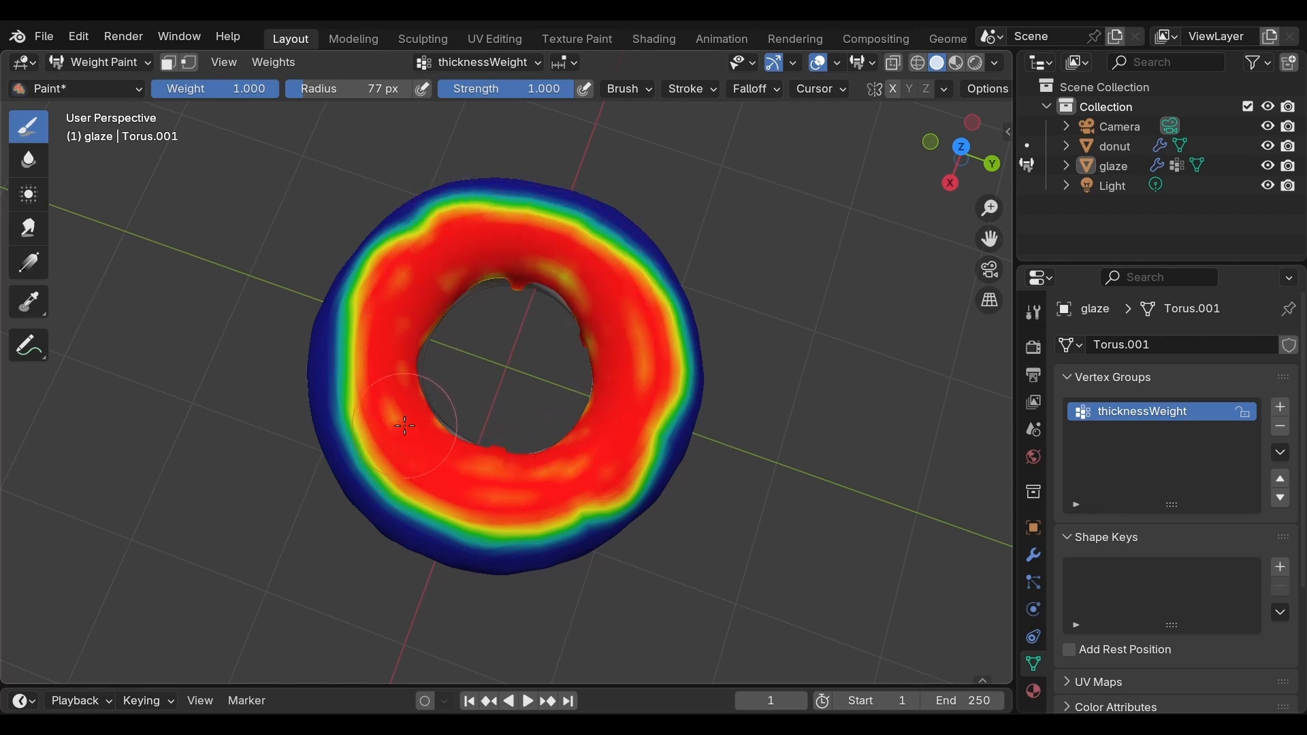
click(518, 373)
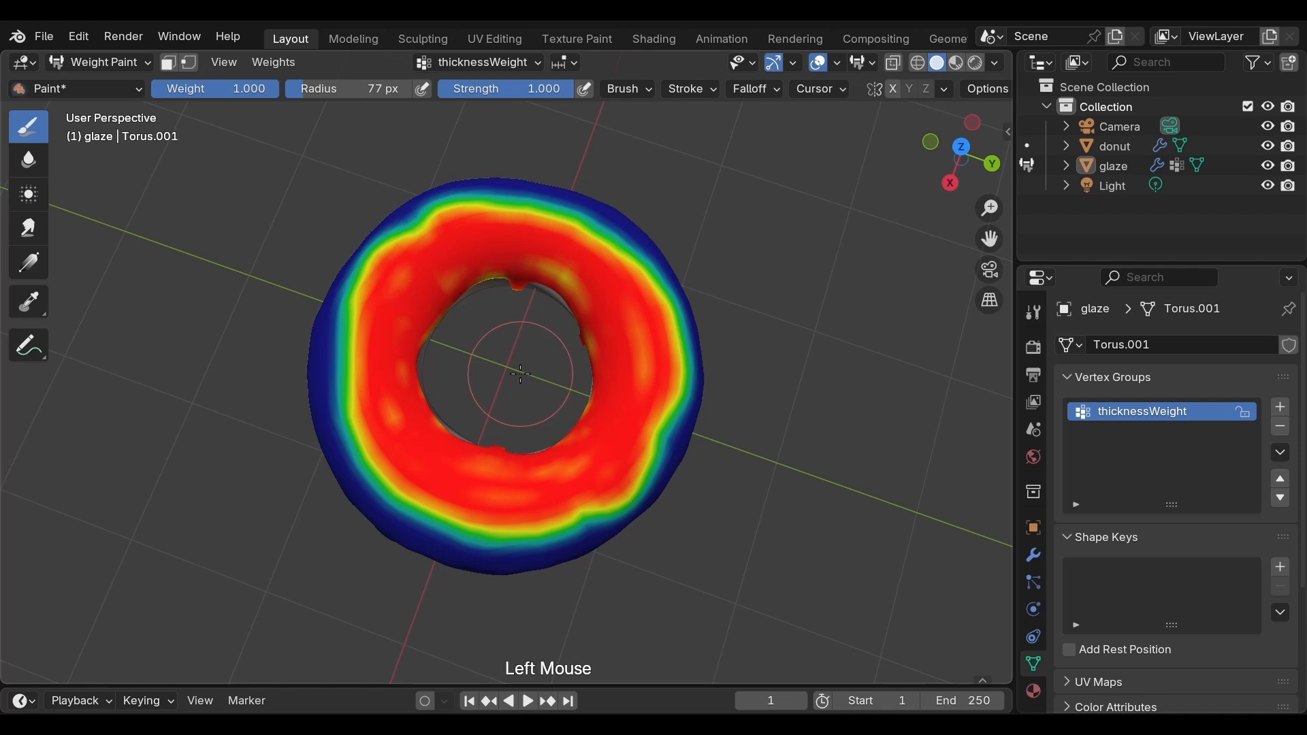
Step: Paint the glaze's outer lower edge and drips around the whole donut with weight 1.000 at full strength
middle_drag(516, 373, 549, 201)
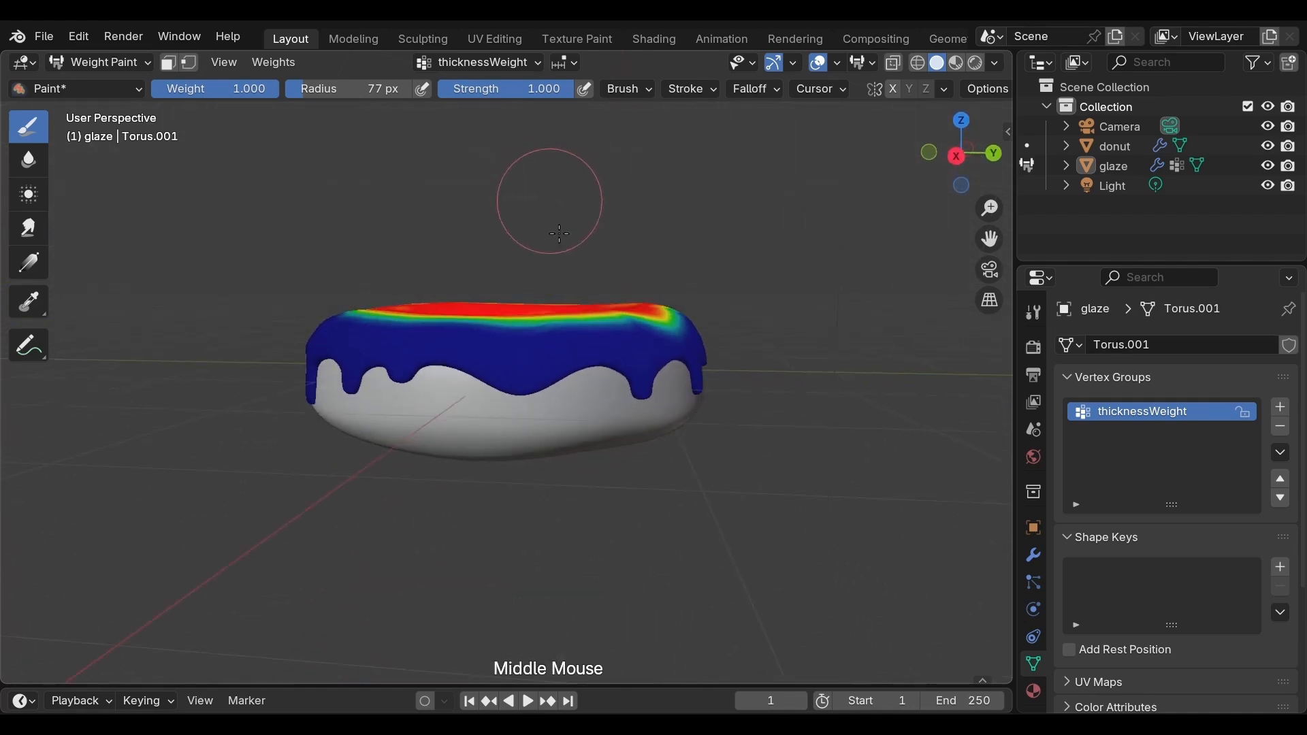
scroll(511, 408, down, 1)
scroll(504, 411, up, 2)
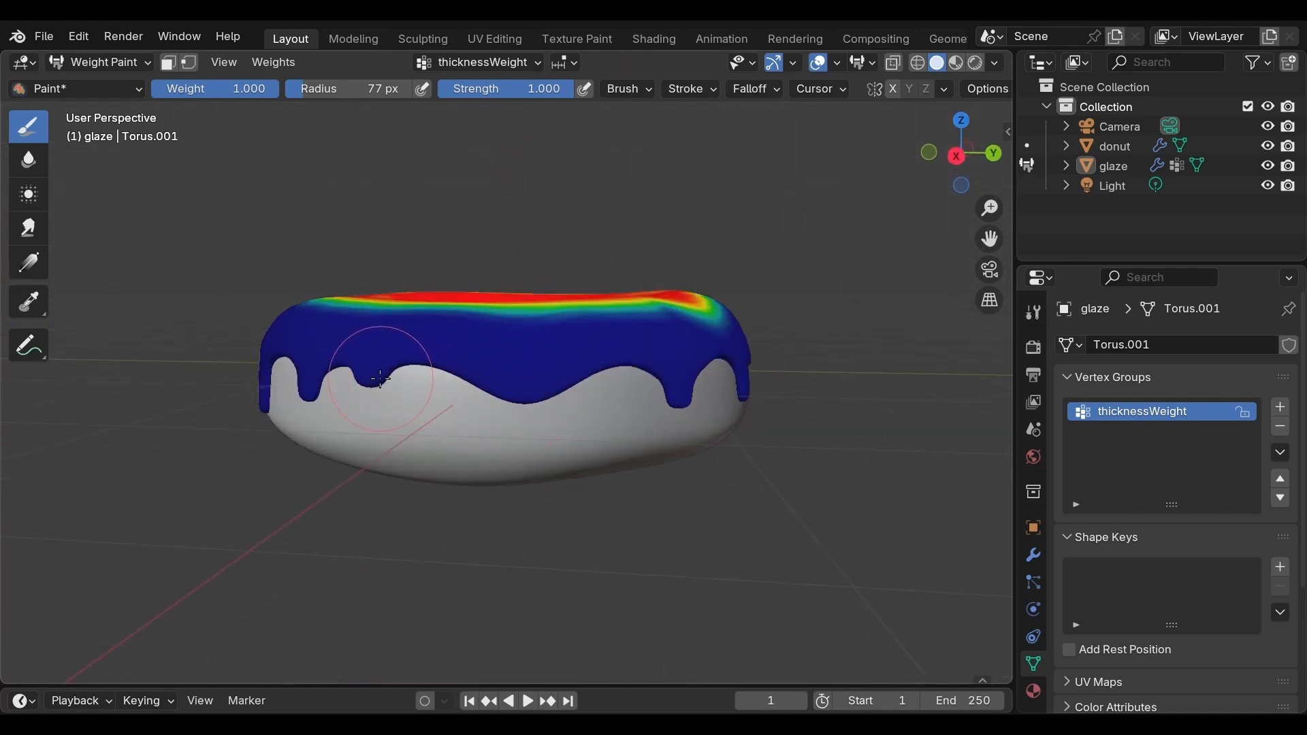
mouse_move(371, 378)
mouse_down()
mouse_move(411, 361)
mouse_move(505, 388)
mouse_move(597, 384)
mouse_up()
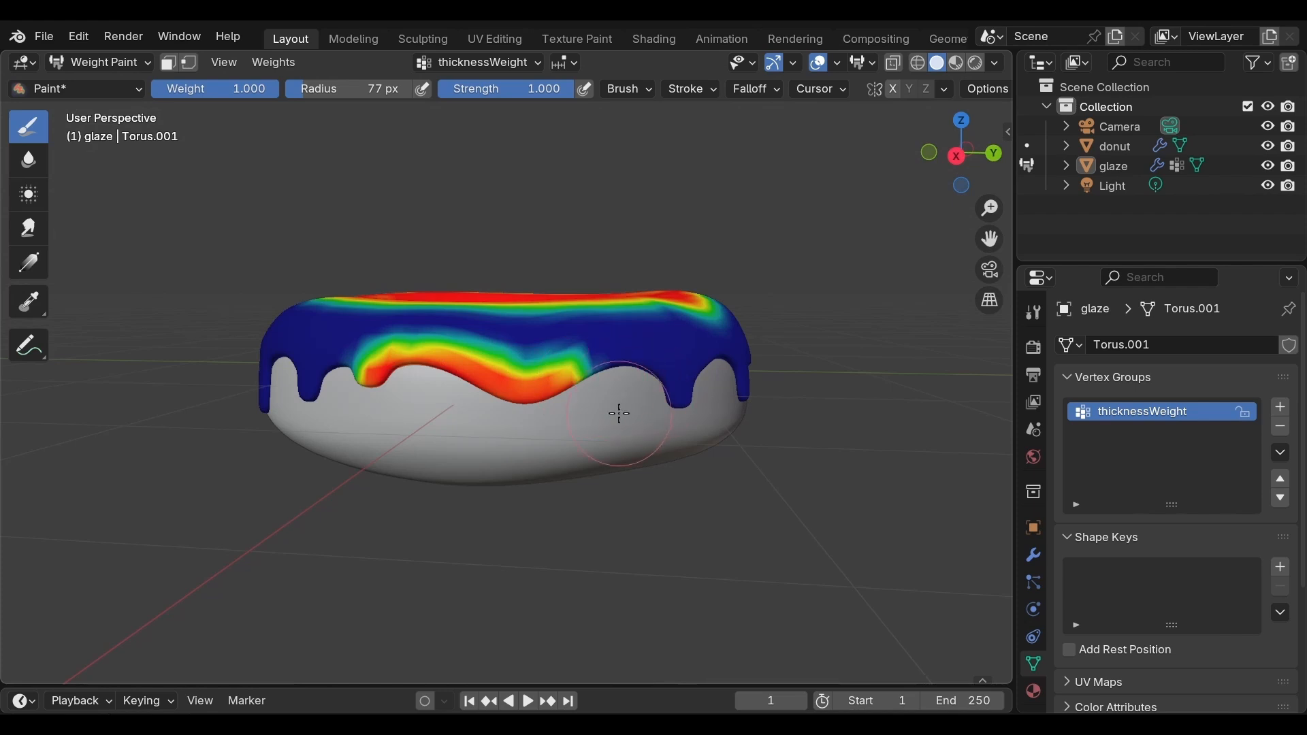
middle_drag(620, 414, 379, 379)
drag(380, 379, 633, 386)
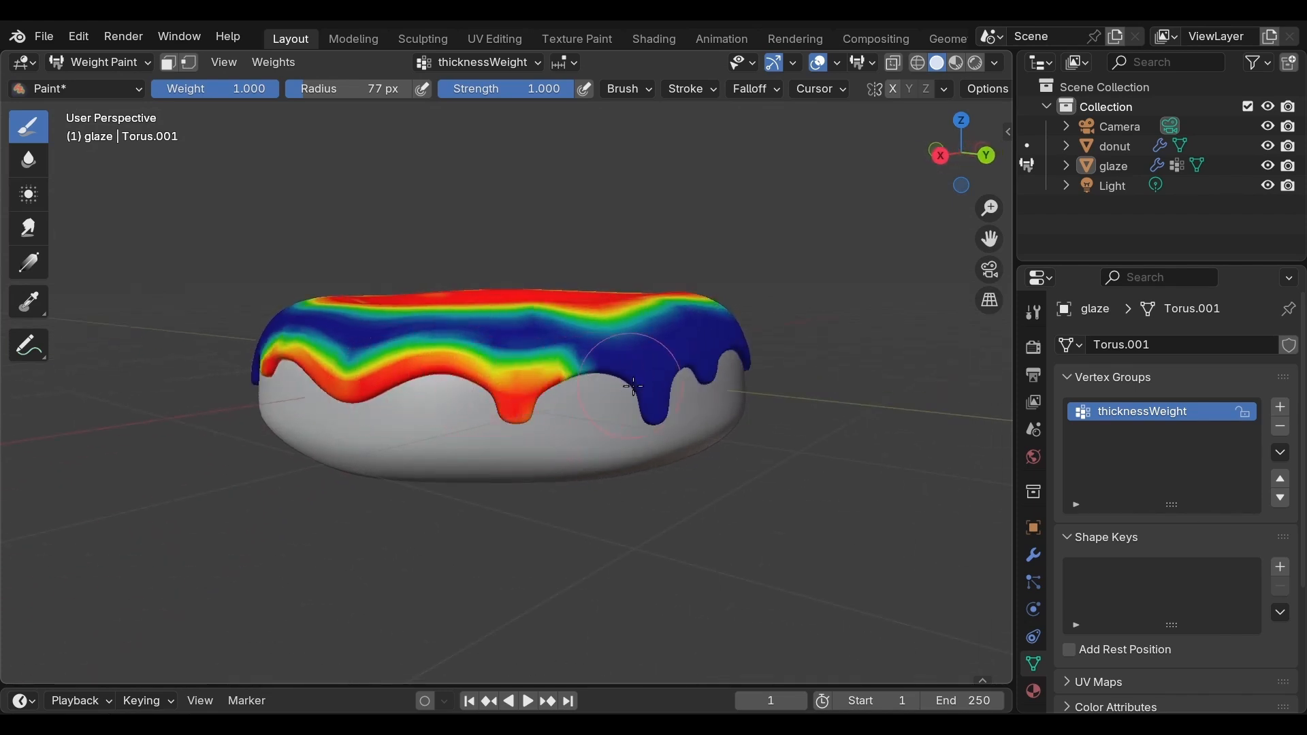
drag(530, 391, 680, 395)
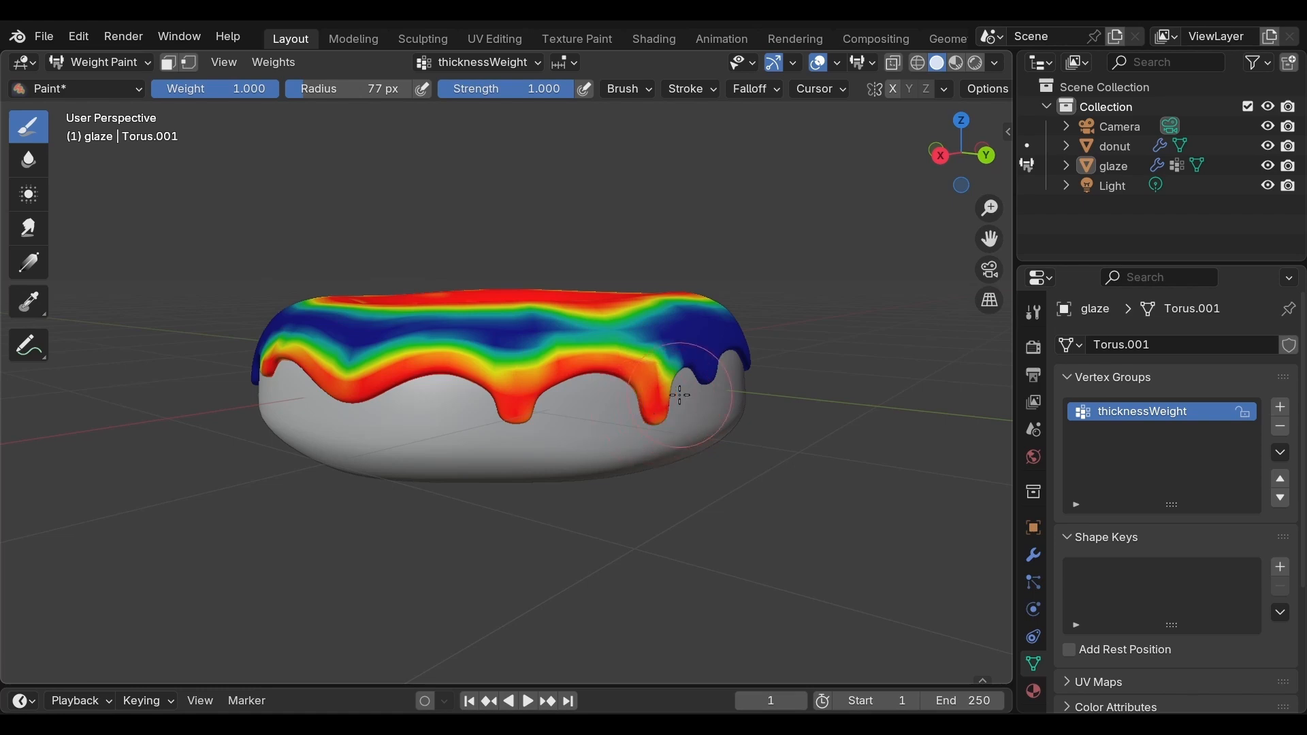
middle_drag(685, 401, 548, 414)
mouse_move(366, 417)
mouse_down()
mouse_move(511, 384)
mouse_move(636, 407)
mouse_move(697, 391)
mouse_move(768, 404)
mouse_up()
middle_drag(768, 404, 490, 398)
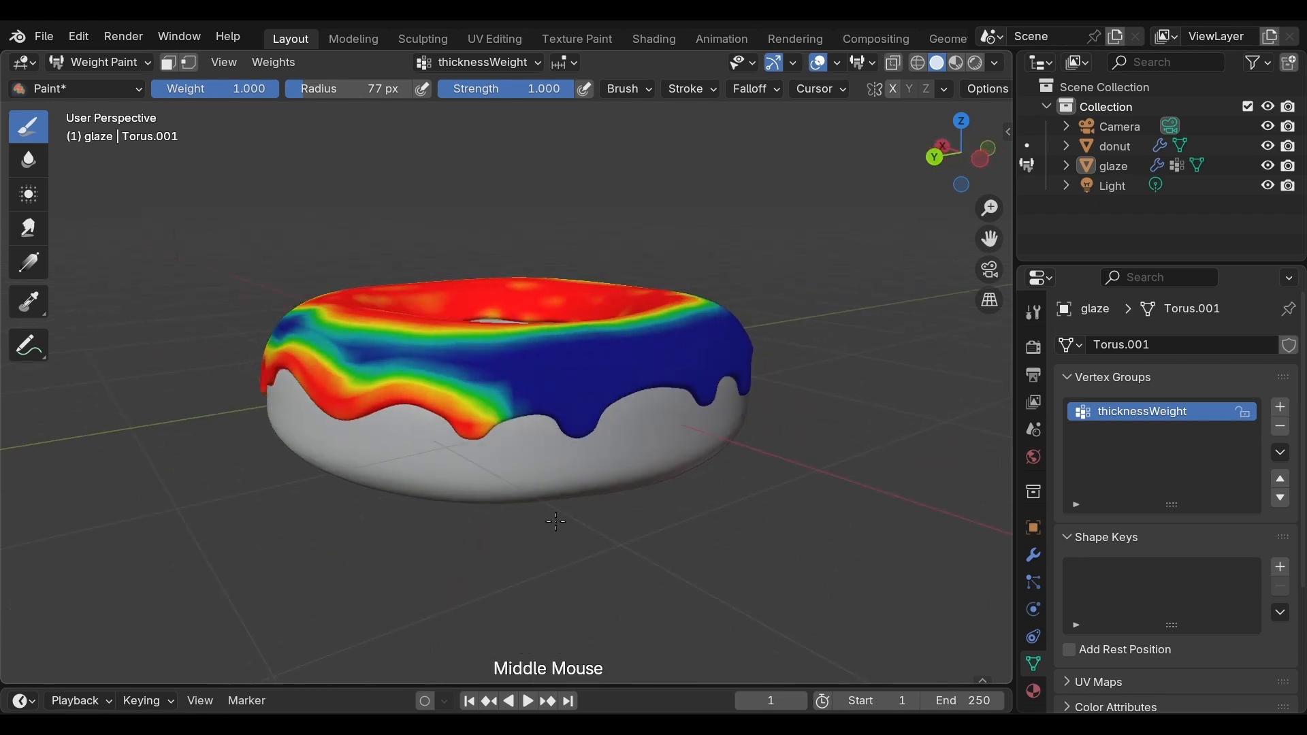
mouse_move(477, 398)
mouse_down()
mouse_move(633, 398)
mouse_move(569, 436)
mouse_up()
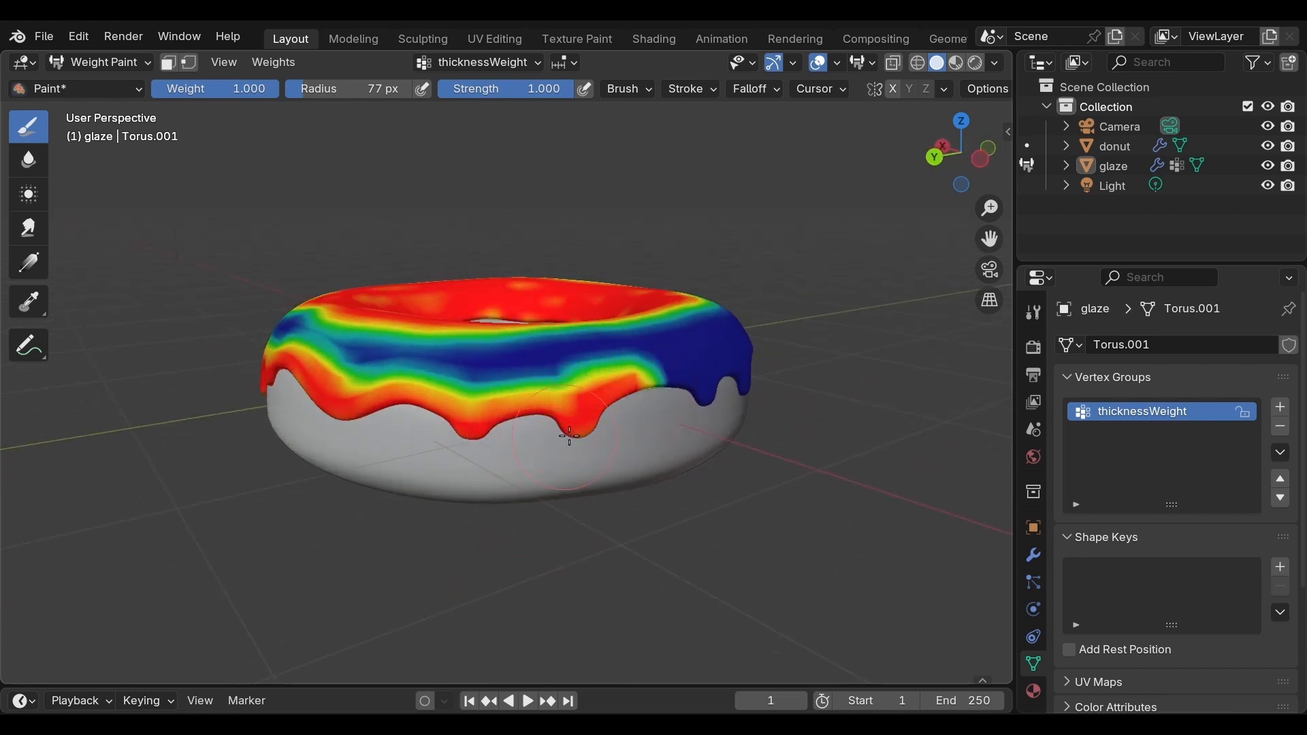
mouse_move(645, 491)
middle_down()
mouse_move(484, 497)
mouse_move(344, 384)
middle_up()
click(355, 399)
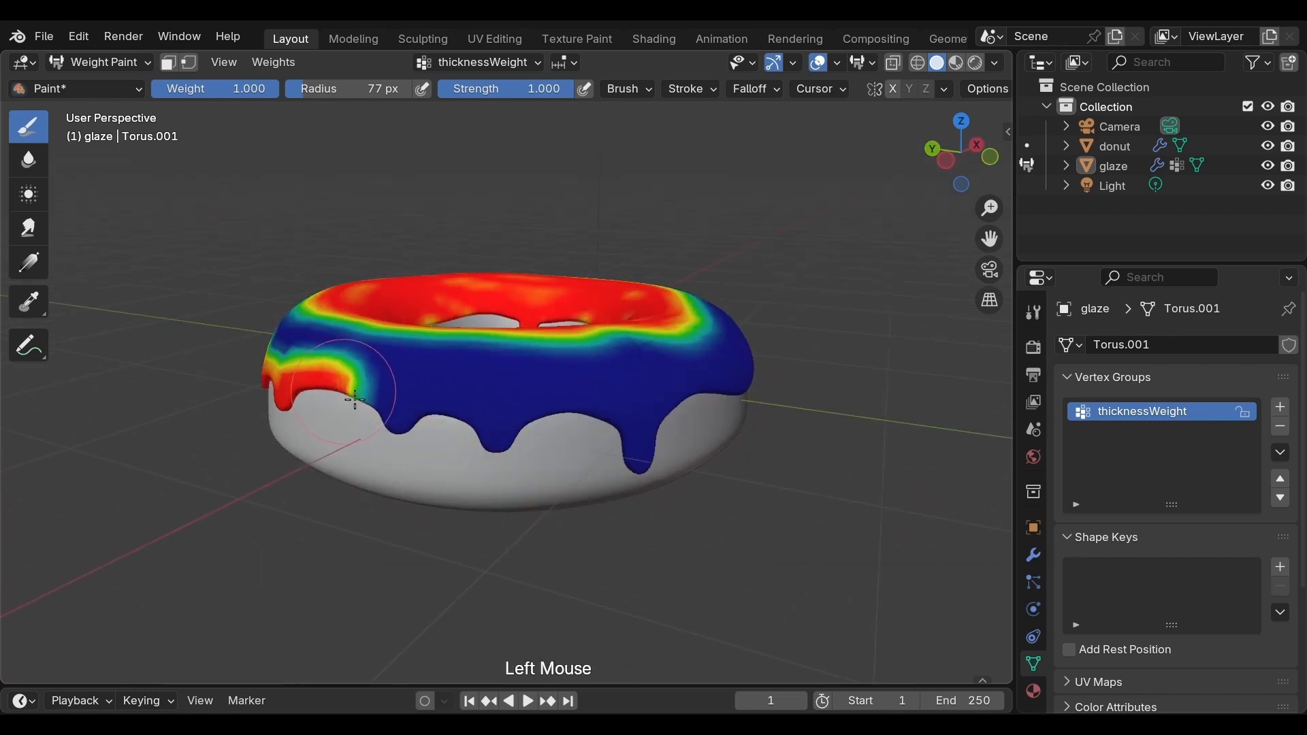
mouse_move(390, 418)
mouse_down()
mouse_move(519, 438)
mouse_move(607, 431)
mouse_move(636, 460)
mouse_up()
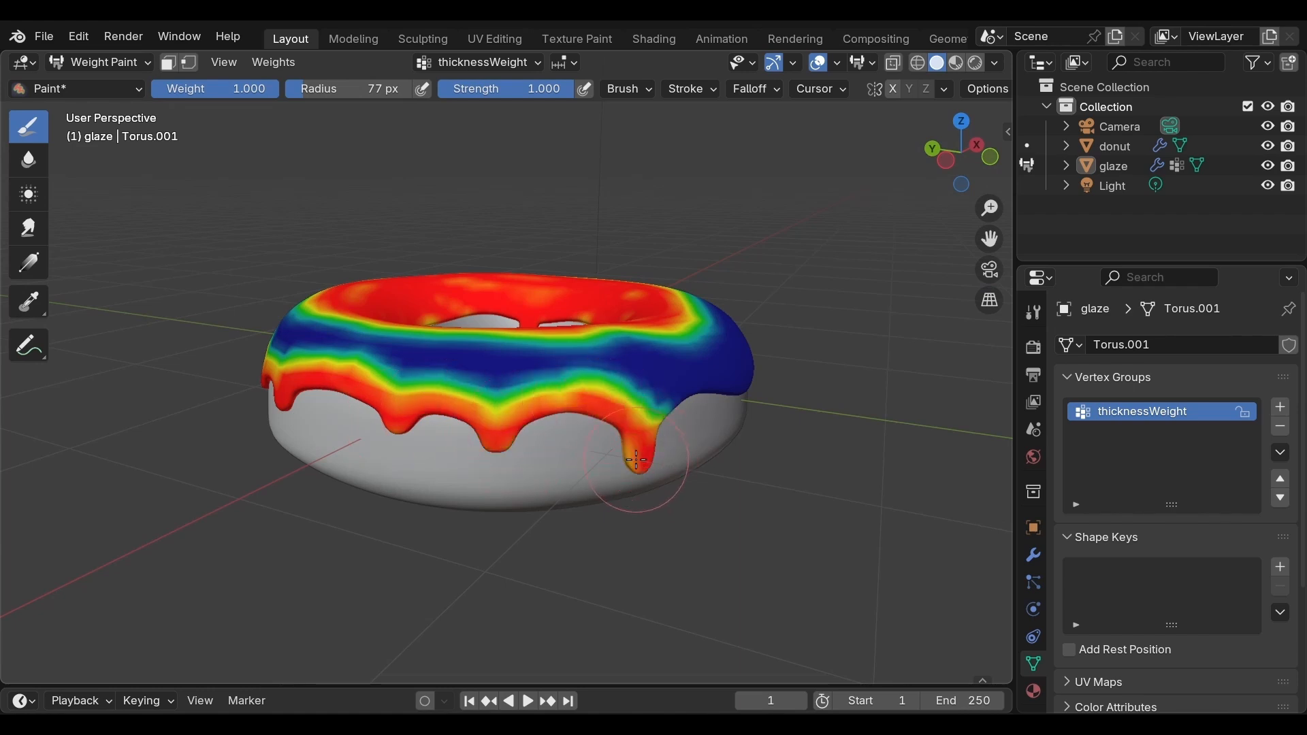
mouse_move(723, 456)
middle_down()
mouse_move(578, 436)
mouse_move(409, 456)
middle_up()
mouse_move(371, 467)
mouse_down()
mouse_move(519, 443)
mouse_move(755, 450)
mouse_up()
middle_drag(755, 450, 384, 434)
mouse_move(320, 395)
mouse_down()
mouse_move(432, 429)
mouse_move(592, 441)
mouse_move(630, 408)
mouse_move(579, 433)
mouse_move(571, 457)
mouse_move(665, 467)
mouse_up()
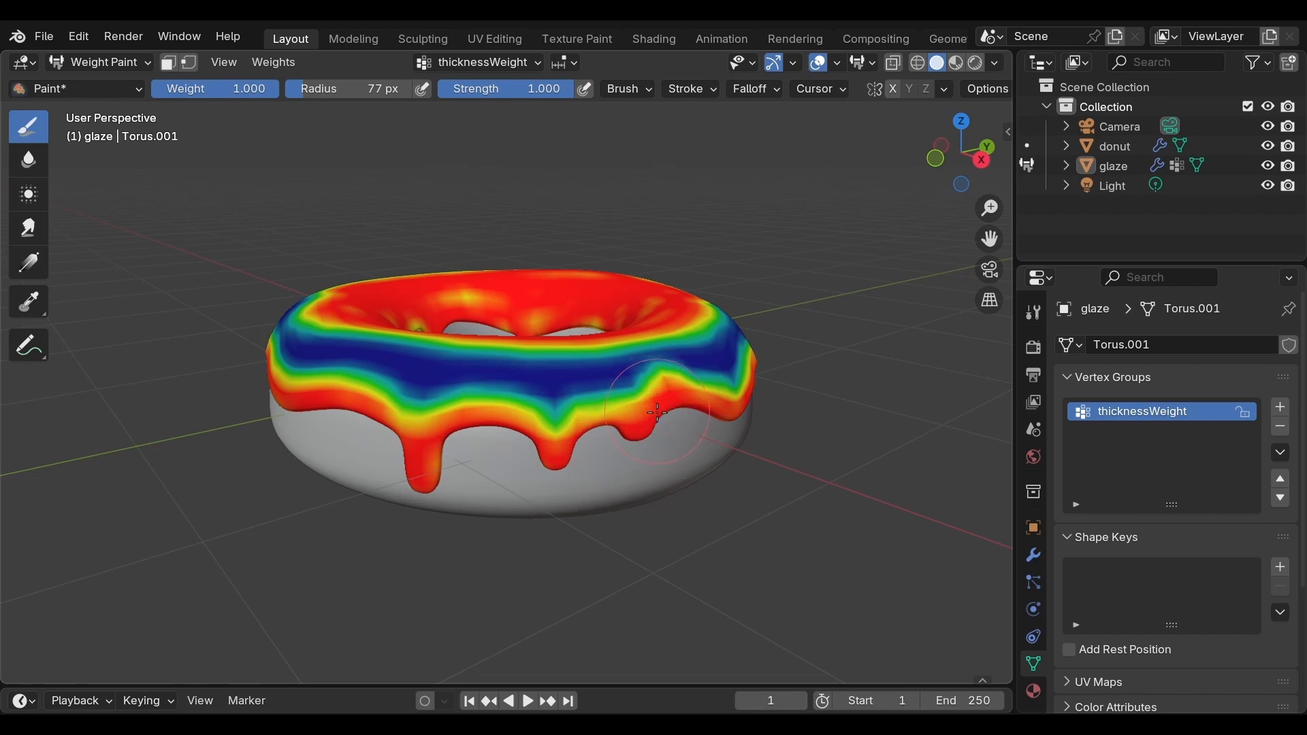
Step: Lower the brush strength to 0.188 and paint over the unweighted band between the glaze's top and its dripping edge around the donut
middle_drag(667, 477, 688, 554)
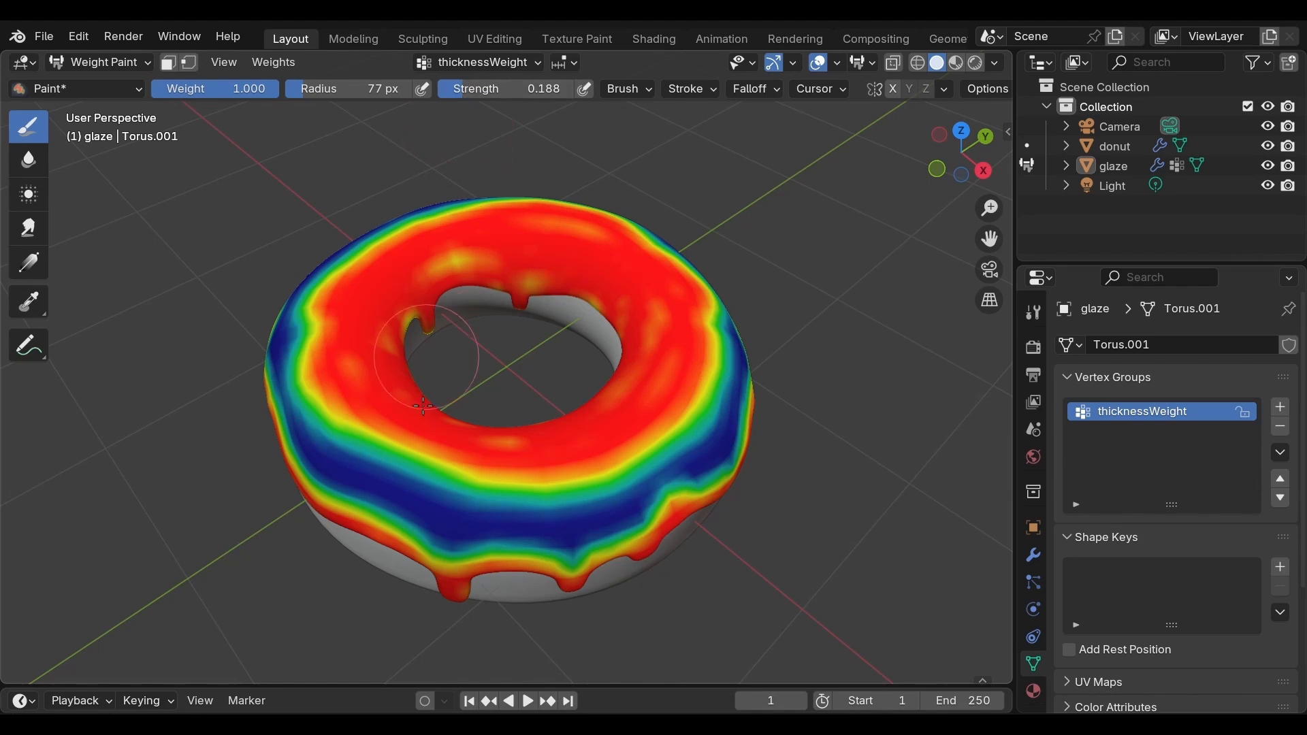
click(404, 485)
mouse_move(404, 484)
mouse_down()
mouse_move(477, 538)
mouse_move(681, 490)
mouse_move(749, 381)
mouse_move(507, 532)
mouse_move(361, 503)
mouse_move(286, 422)
mouse_move(485, 524)
mouse_up()
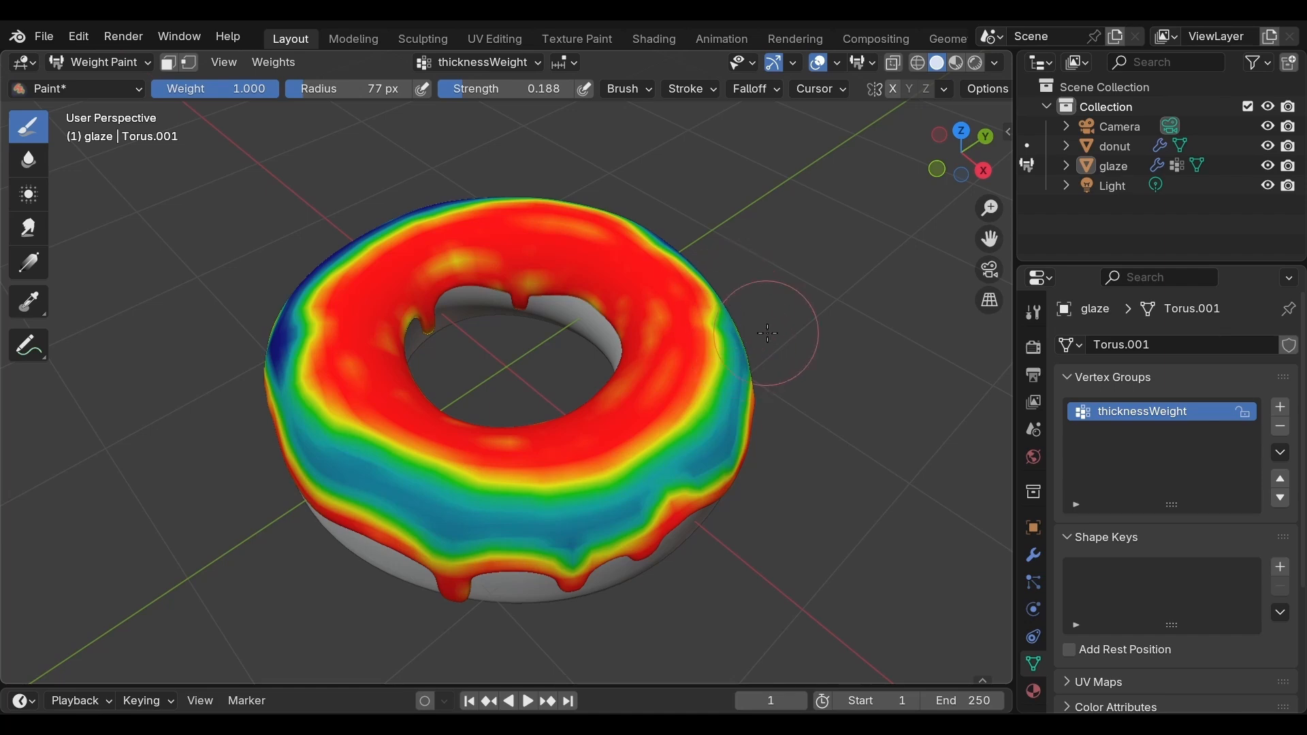
middle_drag(776, 307, 360, 352)
mouse_move(299, 443)
mouse_down()
mouse_move(395, 510)
mouse_move(592, 545)
mouse_move(694, 452)
mouse_move(721, 354)
mouse_move(701, 259)
mouse_move(742, 381)
mouse_move(482, 553)
mouse_up()
mouse_move(313, 476)
mouse_down()
mouse_move(273, 316)
mouse_move(335, 228)
mouse_move(615, 213)
mouse_move(727, 398)
mouse_up()
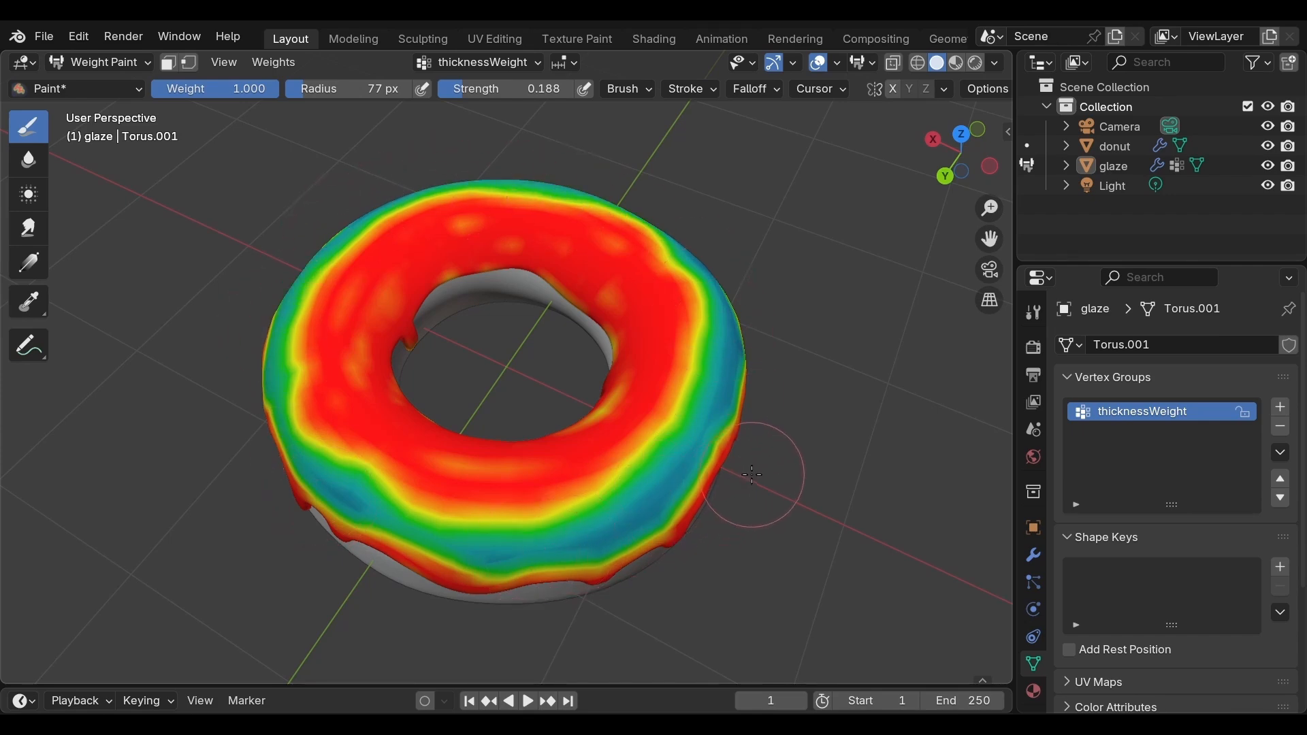
middle_drag(769, 613, 447, 416)
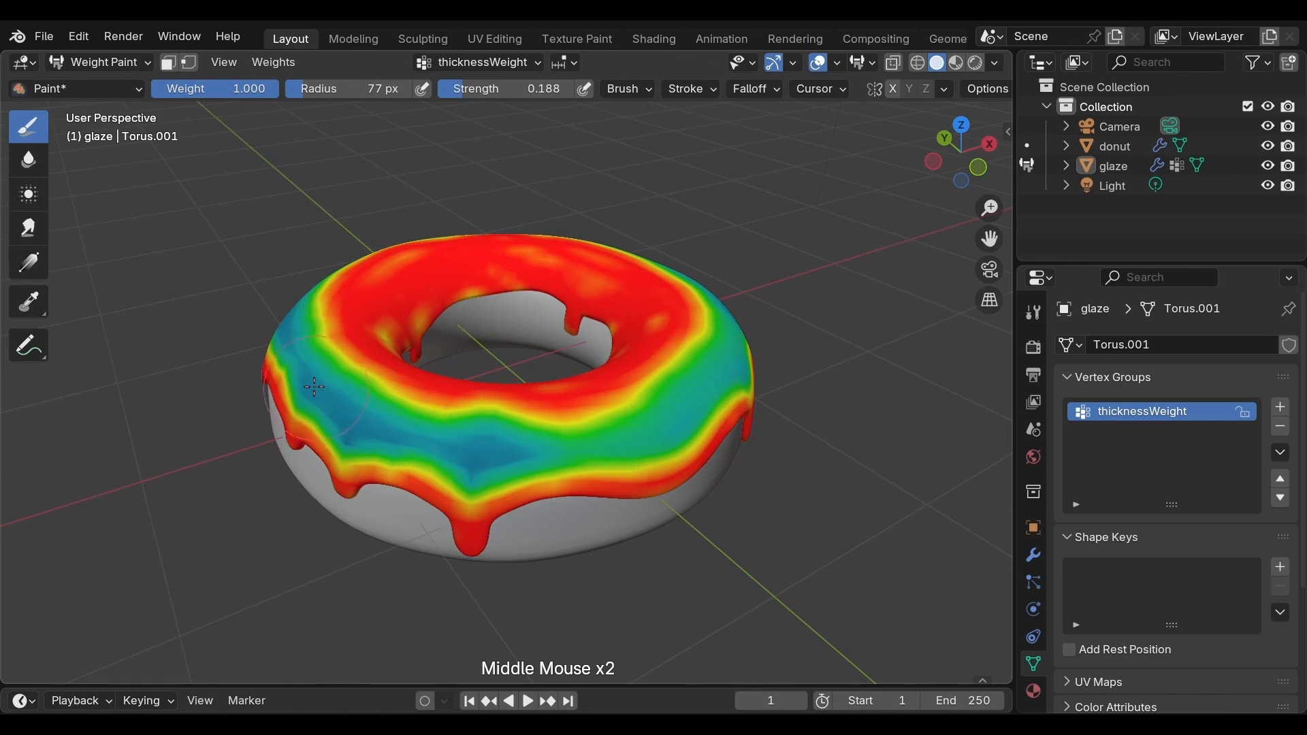
mouse_move(314, 387)
mouse_down()
mouse_move(347, 415)
mouse_move(436, 435)
mouse_move(749, 439)
mouse_up()
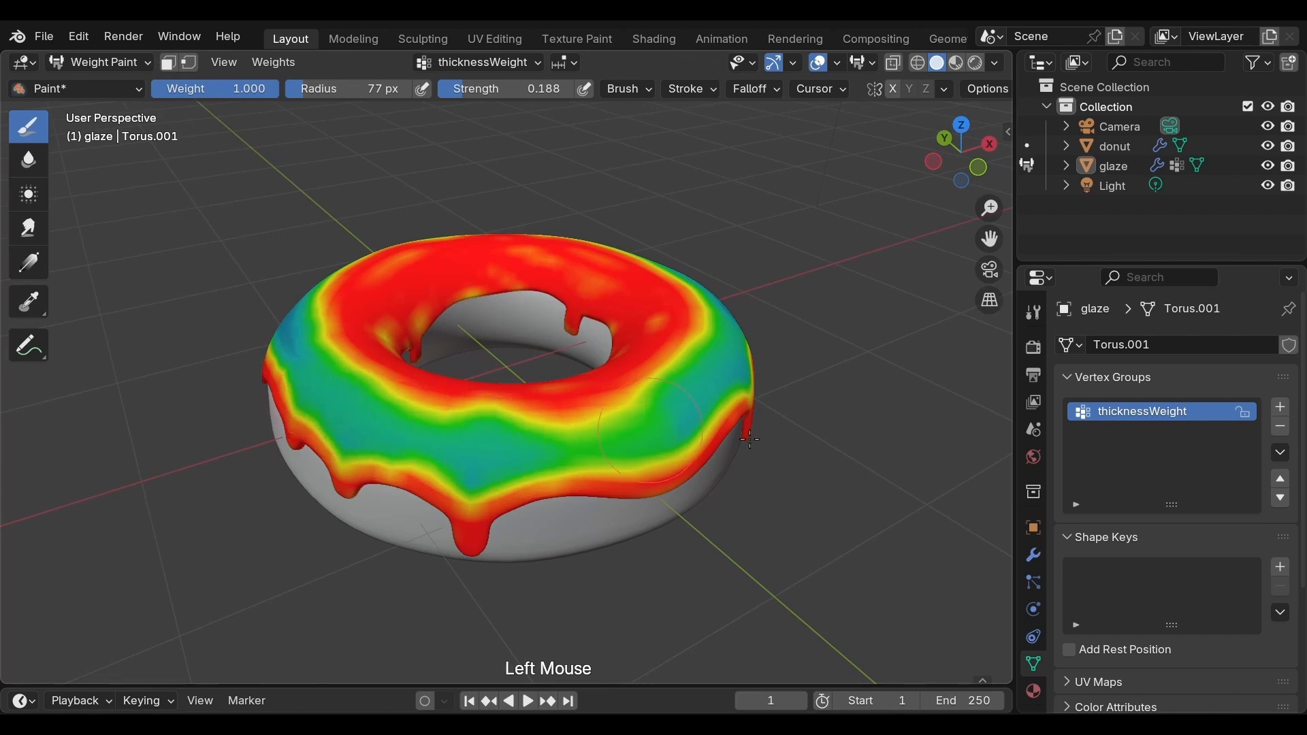
middle_drag(749, 439, 534, 422)
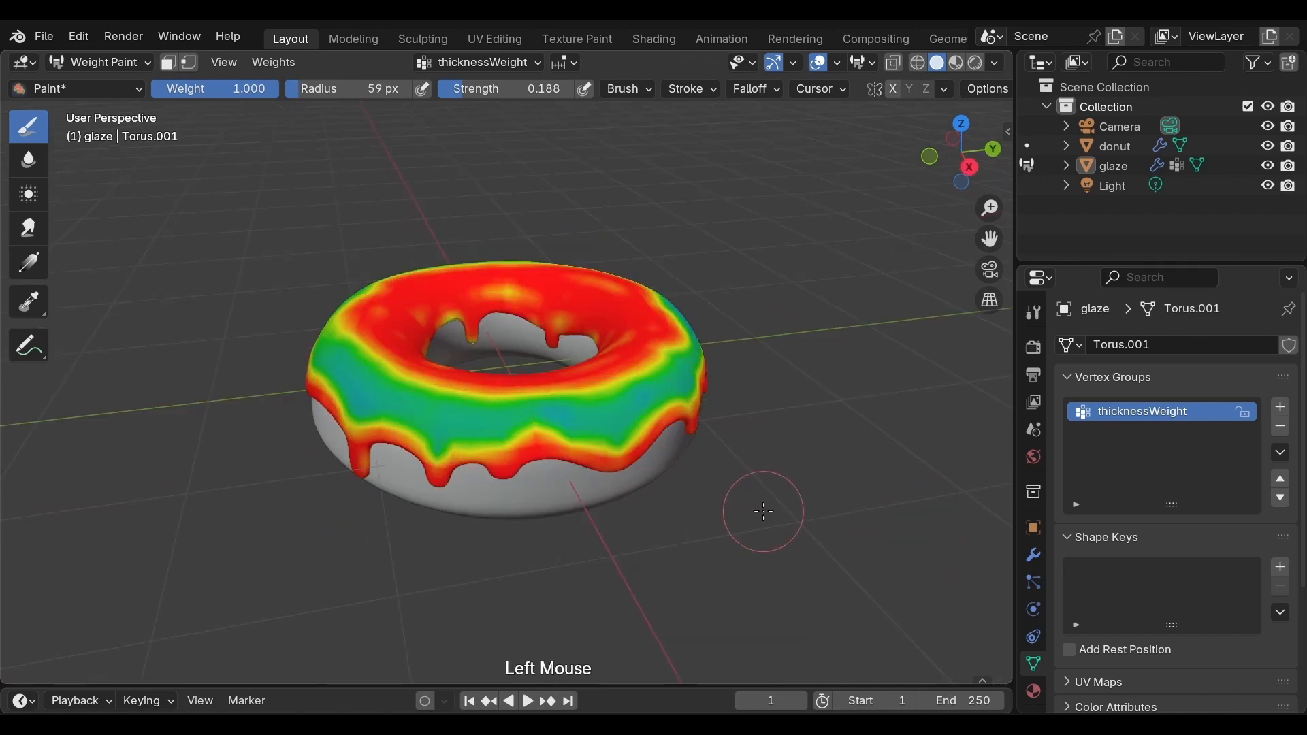
Step: Paint over the remaining low-weight patches in the glaze's outer side band around the donut with weight 1.000 at strength 0.188
middle_drag(763, 512, 567, 481)
drag(428, 433, 678, 437)
mouse_move(677, 437)
middle_down()
mouse_move(663, 469)
mouse_move(415, 412)
middle_up()
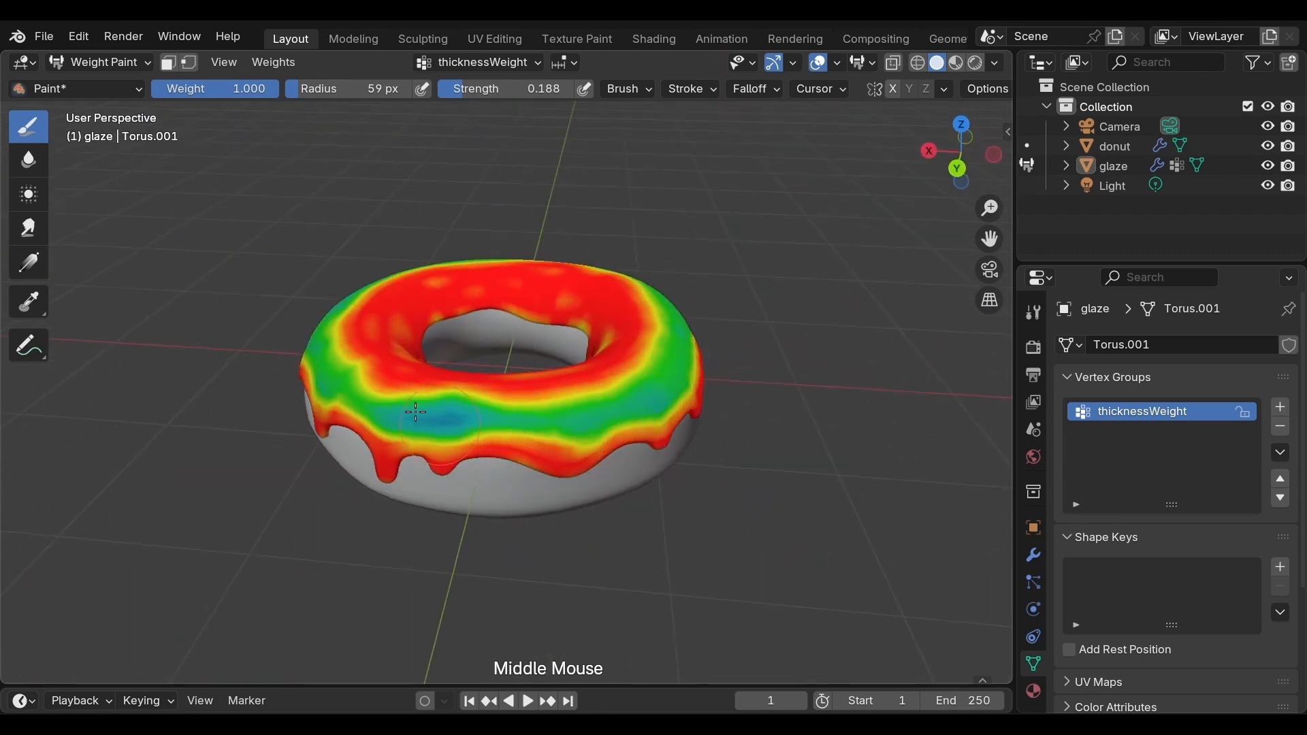
drag(422, 423, 489, 419)
mouse_move(709, 498)
middle_down()
mouse_move(545, 497)
mouse_move(773, 539)
mouse_move(668, 569)
mouse_move(560, 450)
middle_up()
mouse_move(593, 402)
mouse_down()
mouse_move(674, 385)
mouse_move(613, 388)
mouse_up()
mouse_move(827, 493)
middle_down()
mouse_move(858, 481)
mouse_move(846, 476)
middle_up()
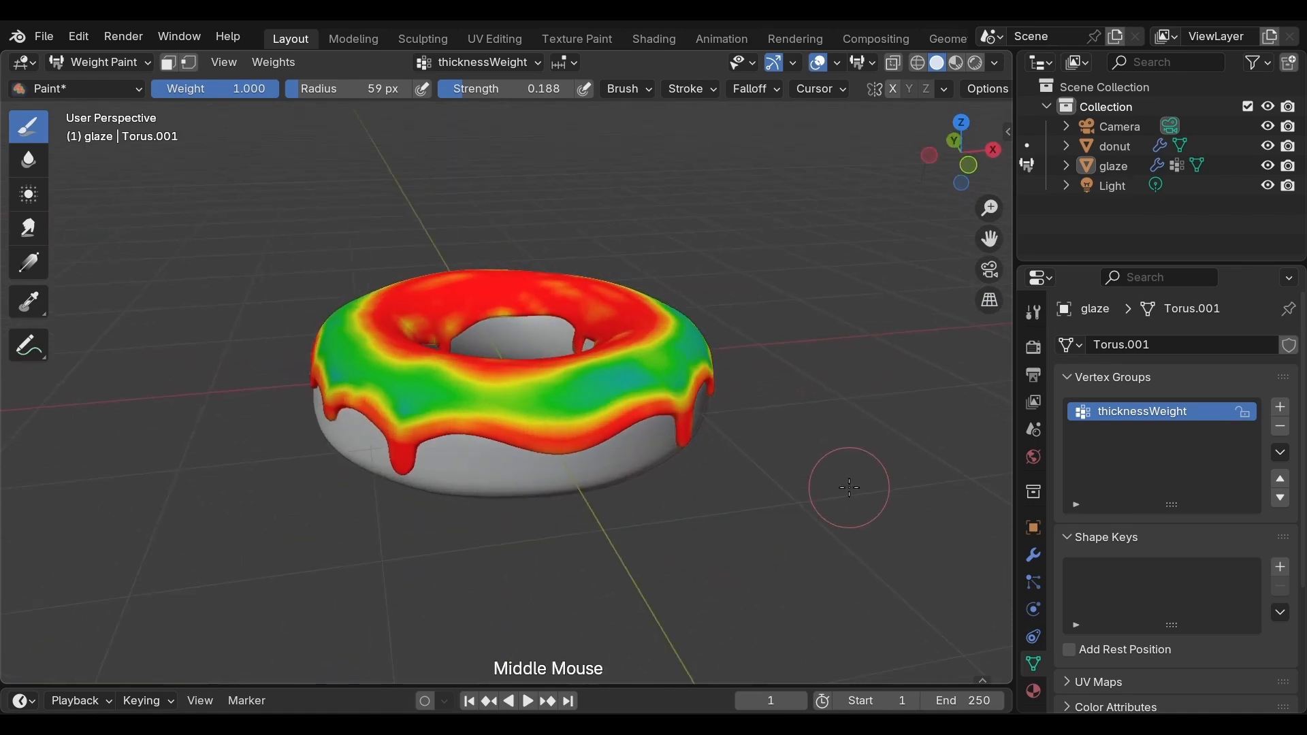
Step: Set the brush weight to 0.079 and radius to 30 px, and dab along the glaze's outer edge between and beside the drips
scroll(846, 476, up, 2)
middle_drag(707, 544, 789, 536)
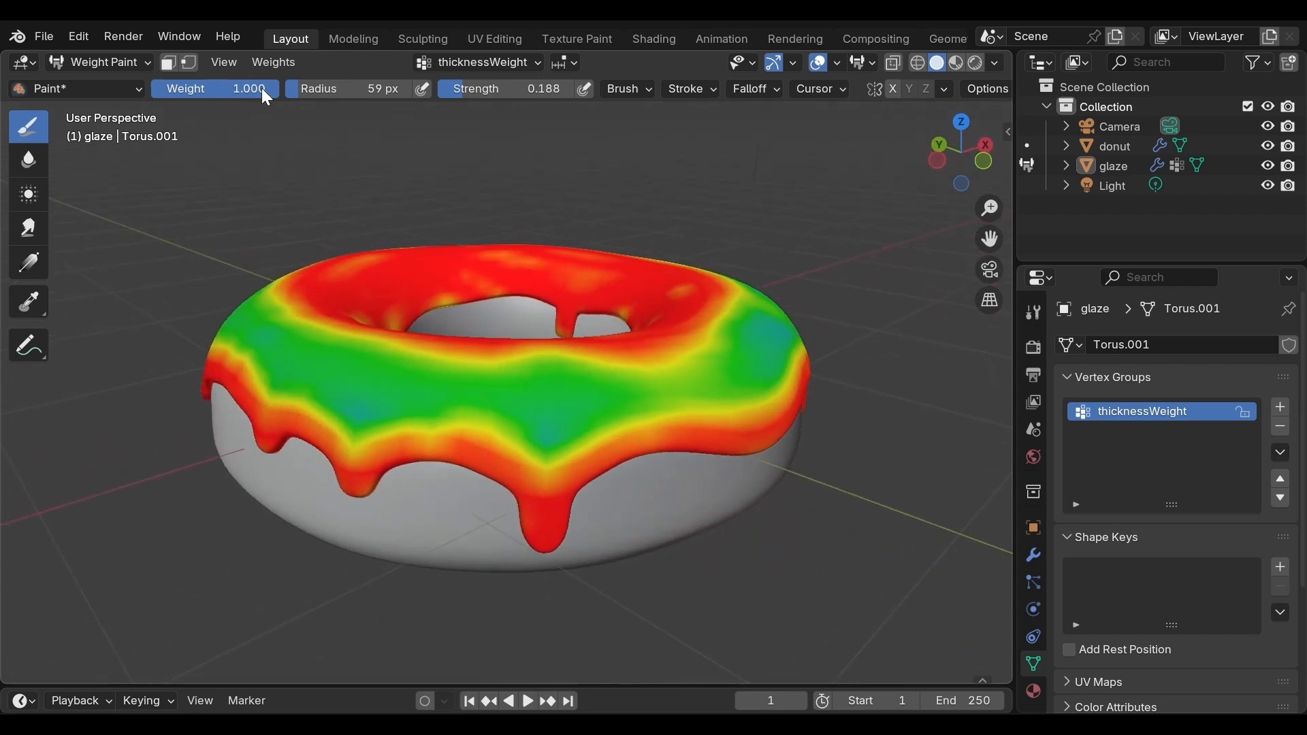
drag(263, 89, 161, 89)
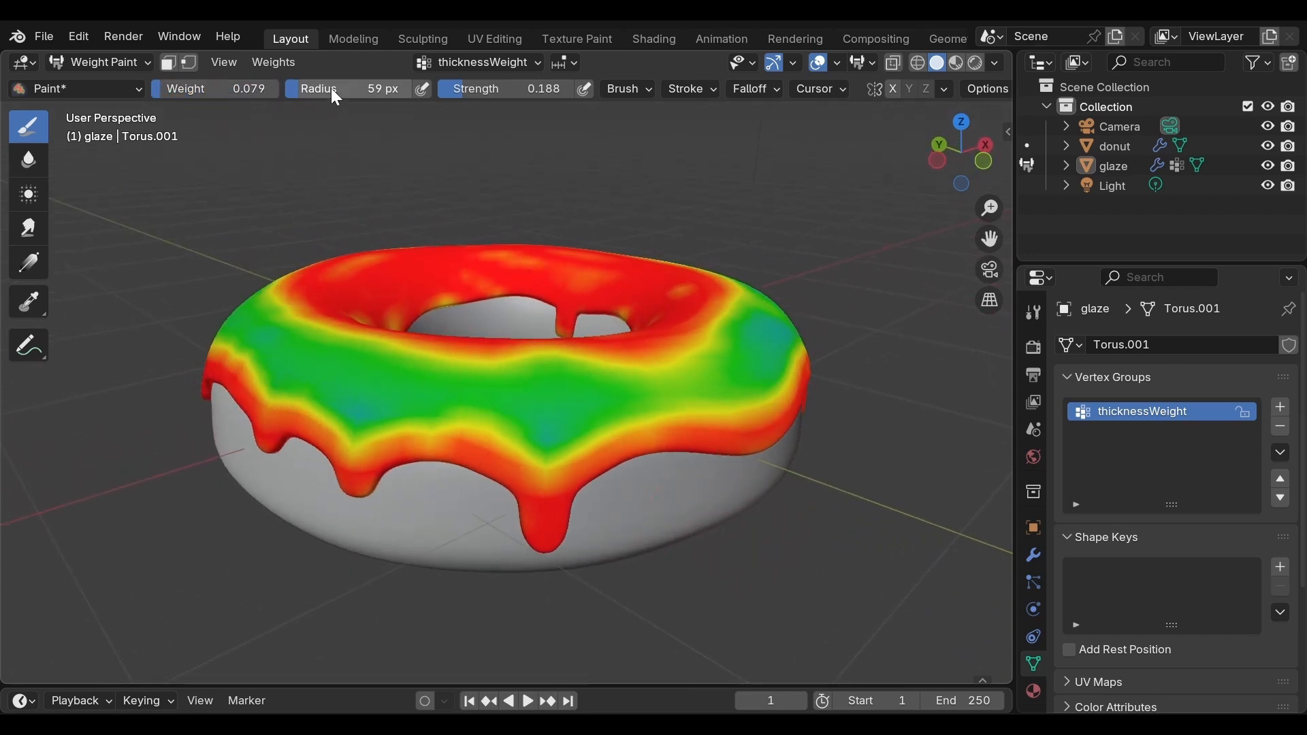
drag(329, 90, 292, 90)
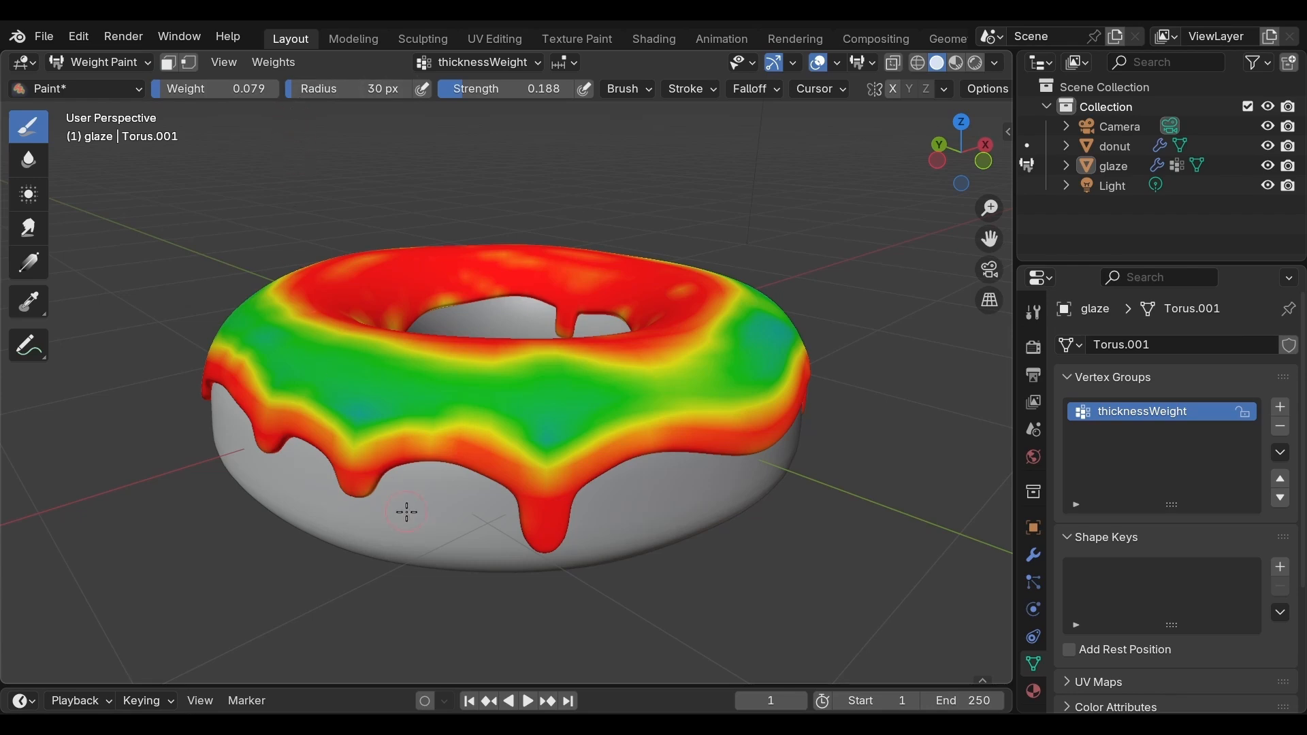
click(388, 435)
click(451, 426)
click(482, 431)
click(482, 430)
click(482, 432)
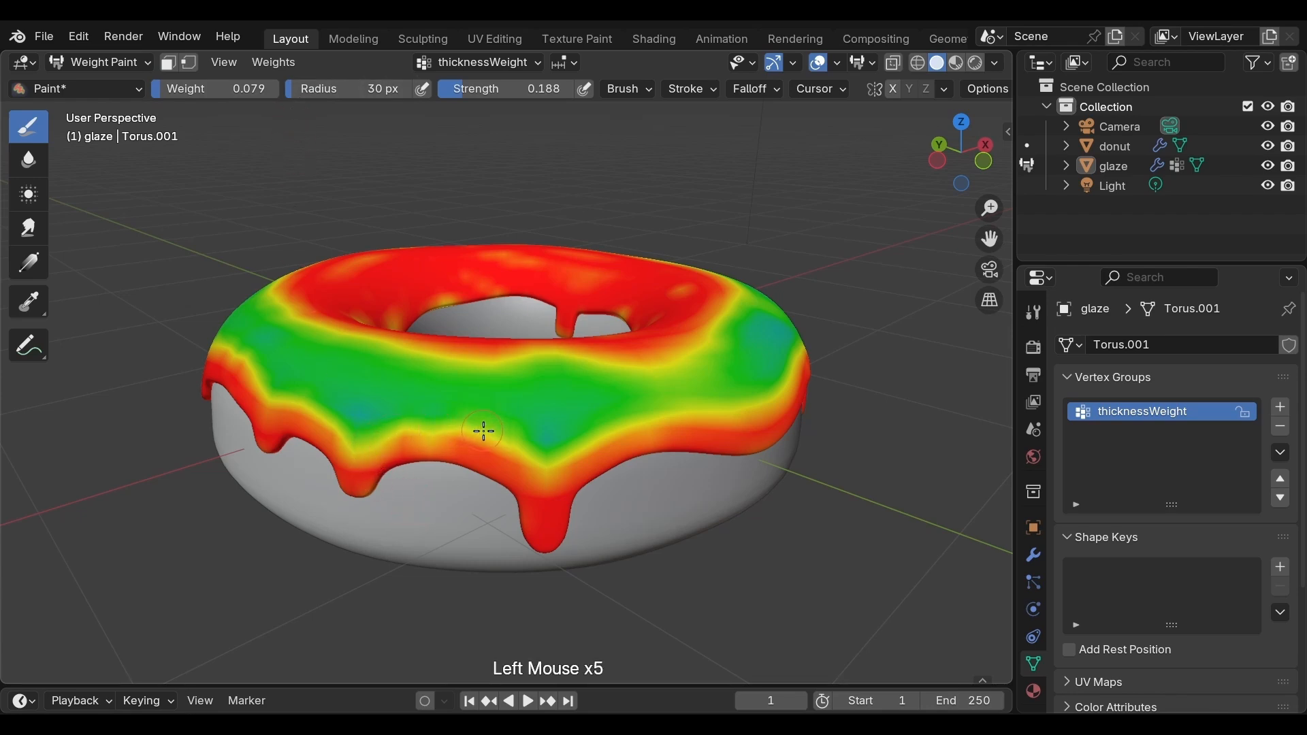
click(455, 431)
click(476, 430)
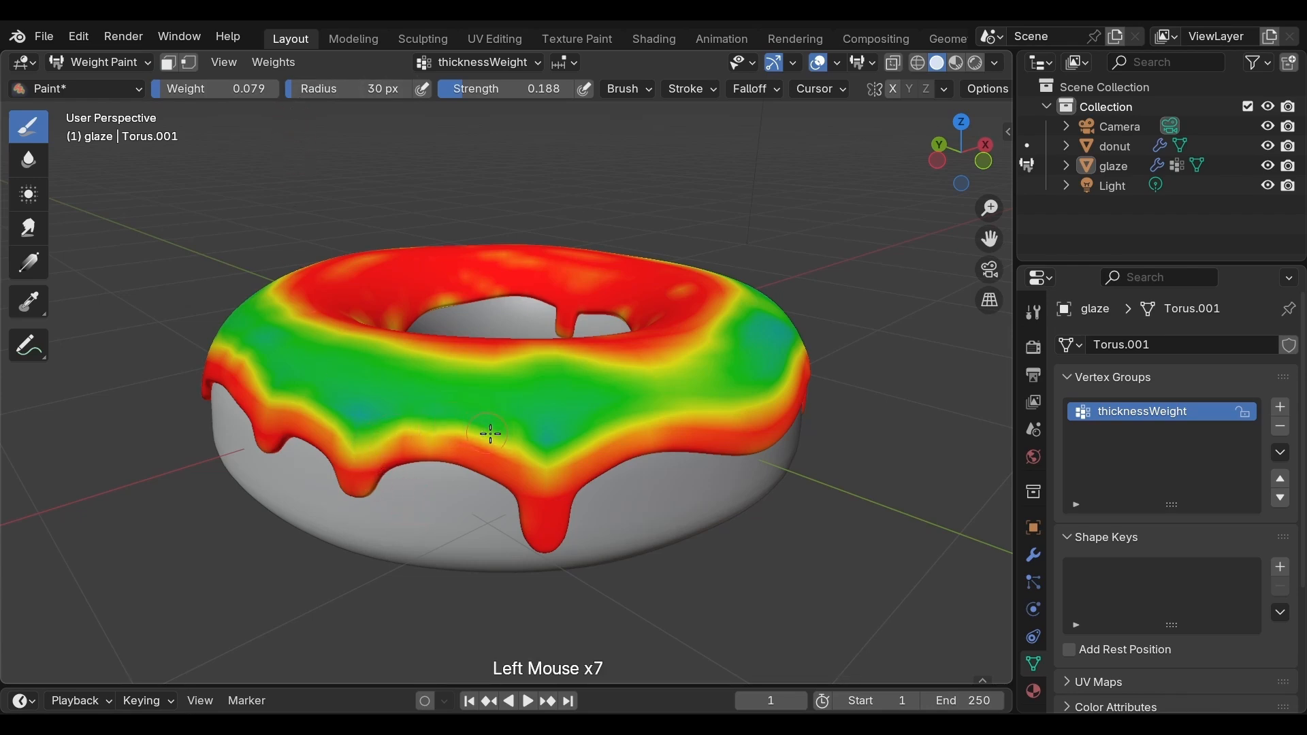
click(636, 429)
Step: Dab weight 0.079 along the border between side band and lower edge, around the next long drip of the glaze
mouse_move(689, 408)
middle_down()
mouse_move(537, 512)
mouse_move(429, 414)
middle_up()
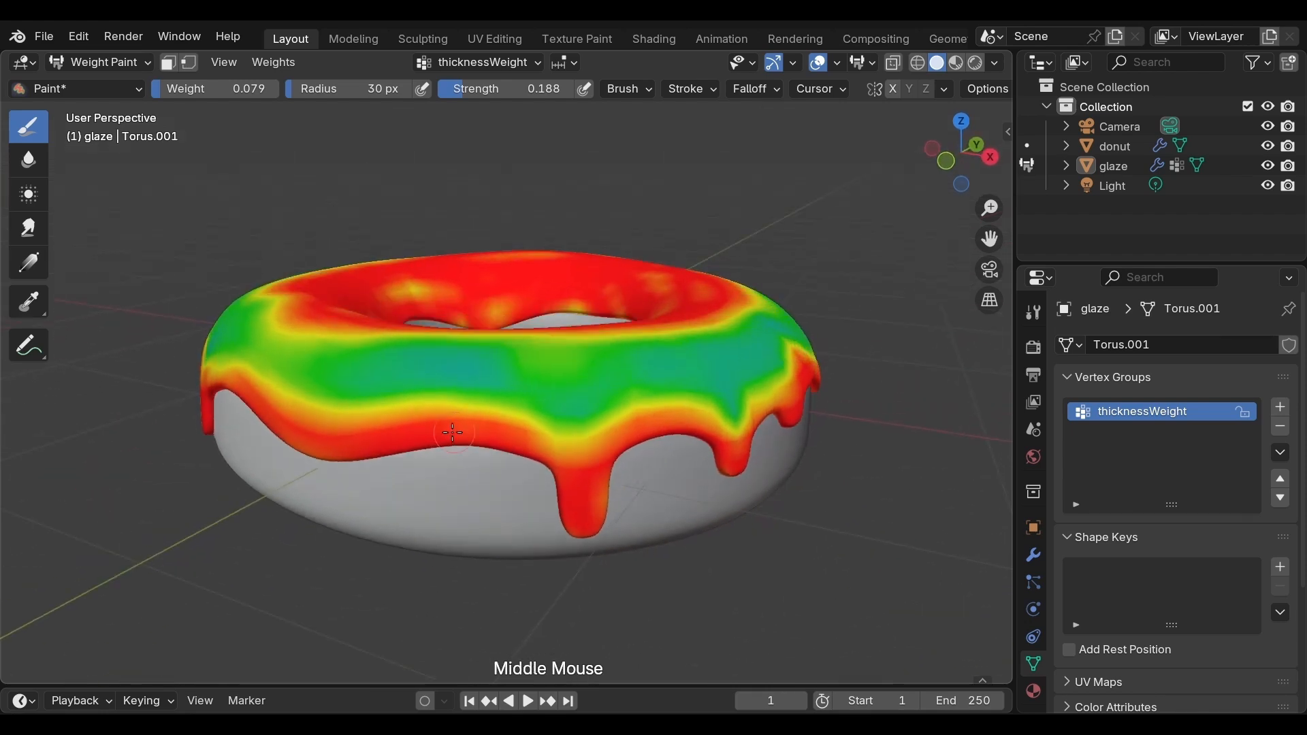
click(452, 401)
click(422, 403)
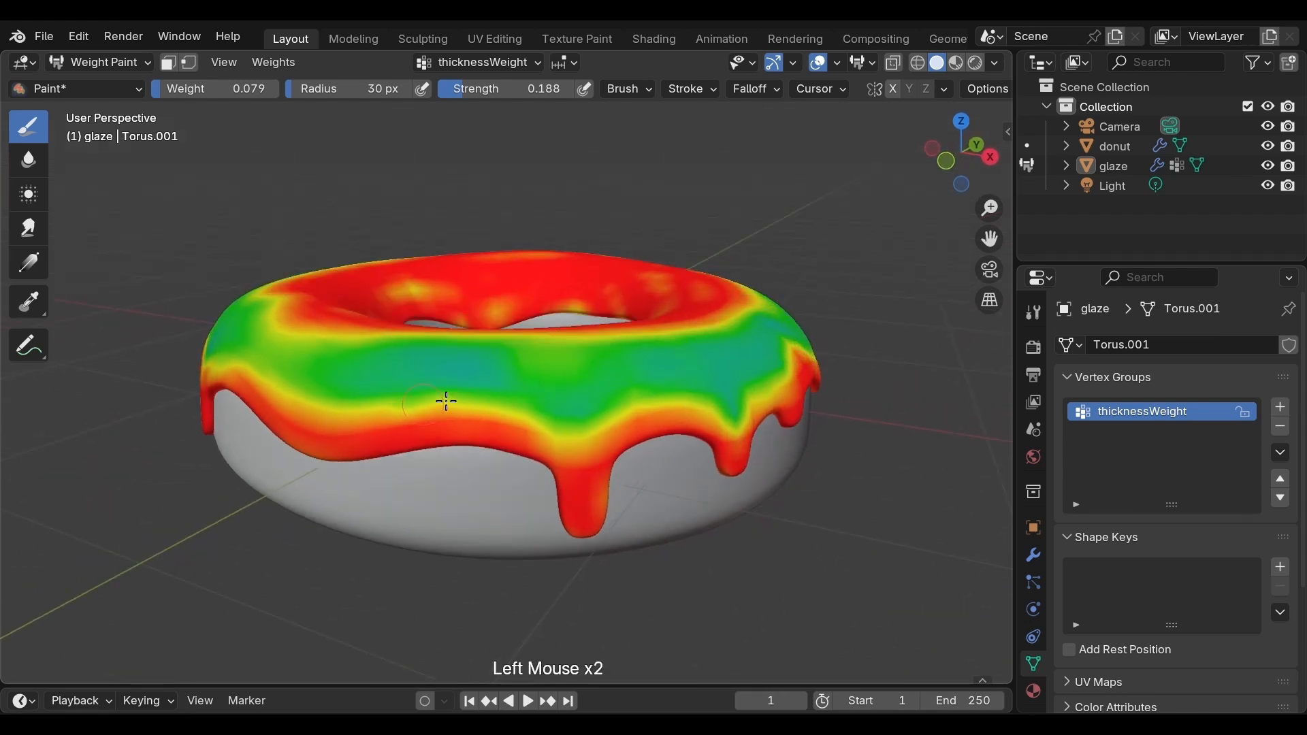
click(462, 404)
click(486, 407)
click(521, 409)
click(636, 409)
click(645, 408)
click(644, 409)
Step: Dab weight 0.079 repeatedly on the border above the wide drips on the next side of the glaze
middle_drag(645, 408, 561, 408)
click(537, 408)
click(512, 418)
click(513, 417)
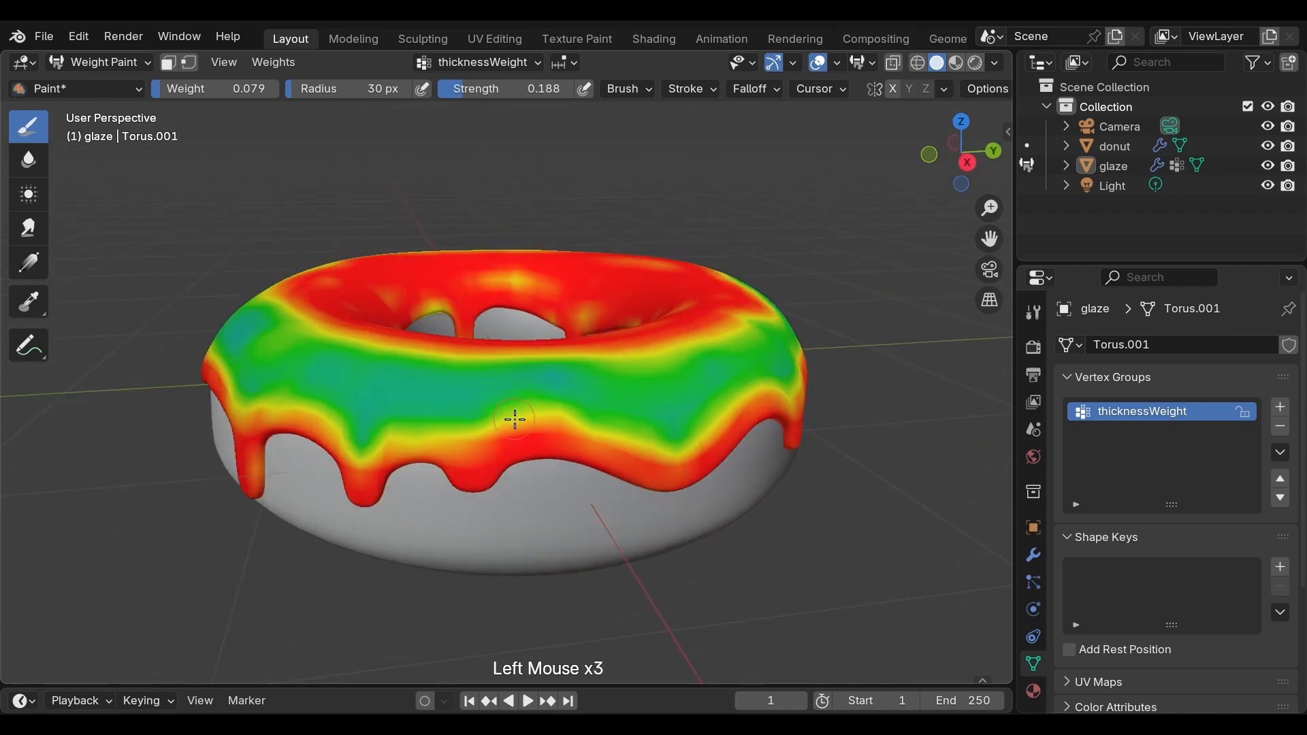
click(545, 423)
click(552, 423)
click(551, 423)
click(521, 423)
click(521, 423)
click(514, 423)
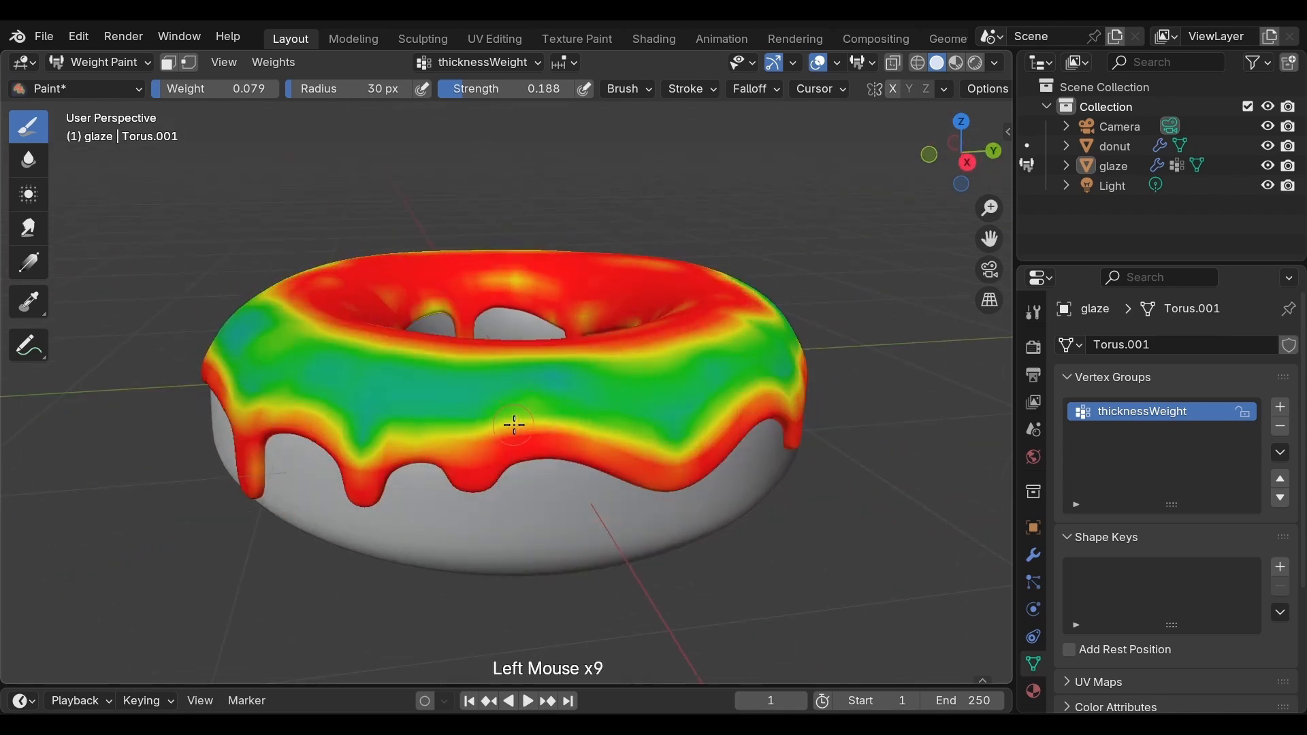
click(514, 423)
Step: Soften the lower edge transition around the rest of the glaze with weight 0.079 strokes at strength 0.188
middle_drag(513, 422, 513, 382)
mouse_move(521, 383)
mouse_down()
mouse_move(619, 386)
mouse_move(587, 395)
mouse_up()
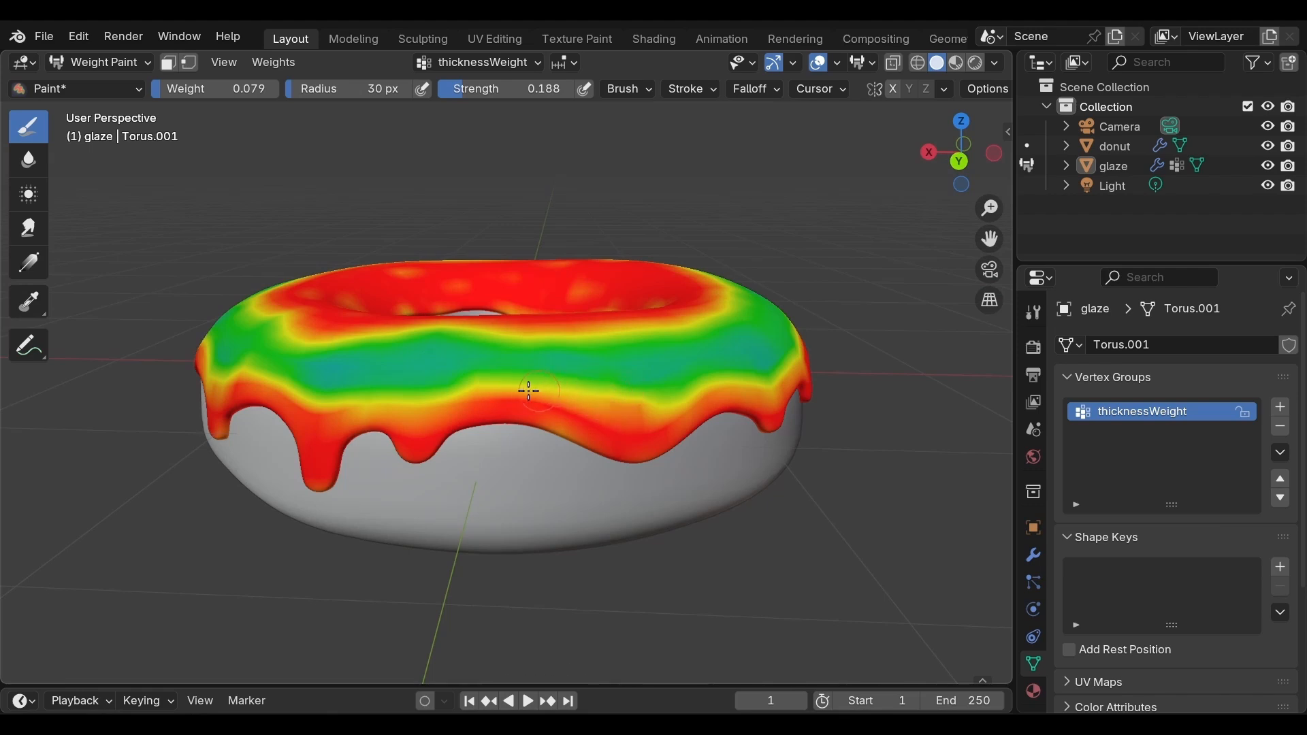
middle_drag(634, 399, 452, 391)
drag(452, 391, 616, 395)
mouse_move(616, 395)
middle_down()
mouse_move(540, 552)
mouse_move(555, 556)
middle_up()
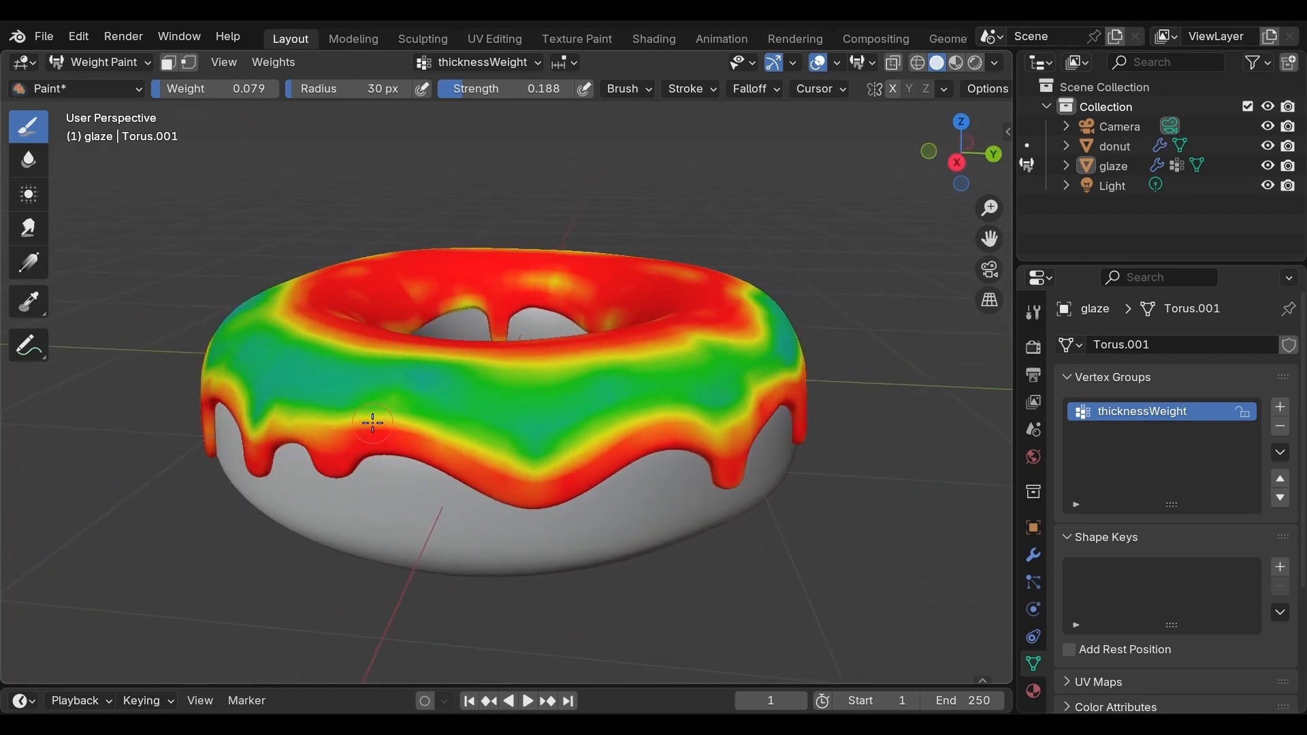
drag(373, 424, 436, 428)
drag(625, 422, 646, 420)
middle_drag(646, 420, 336, 408)
mouse_move(335, 409)
mouse_down()
mouse_move(443, 438)
mouse_move(548, 441)
mouse_move(758, 545)
mouse_up()
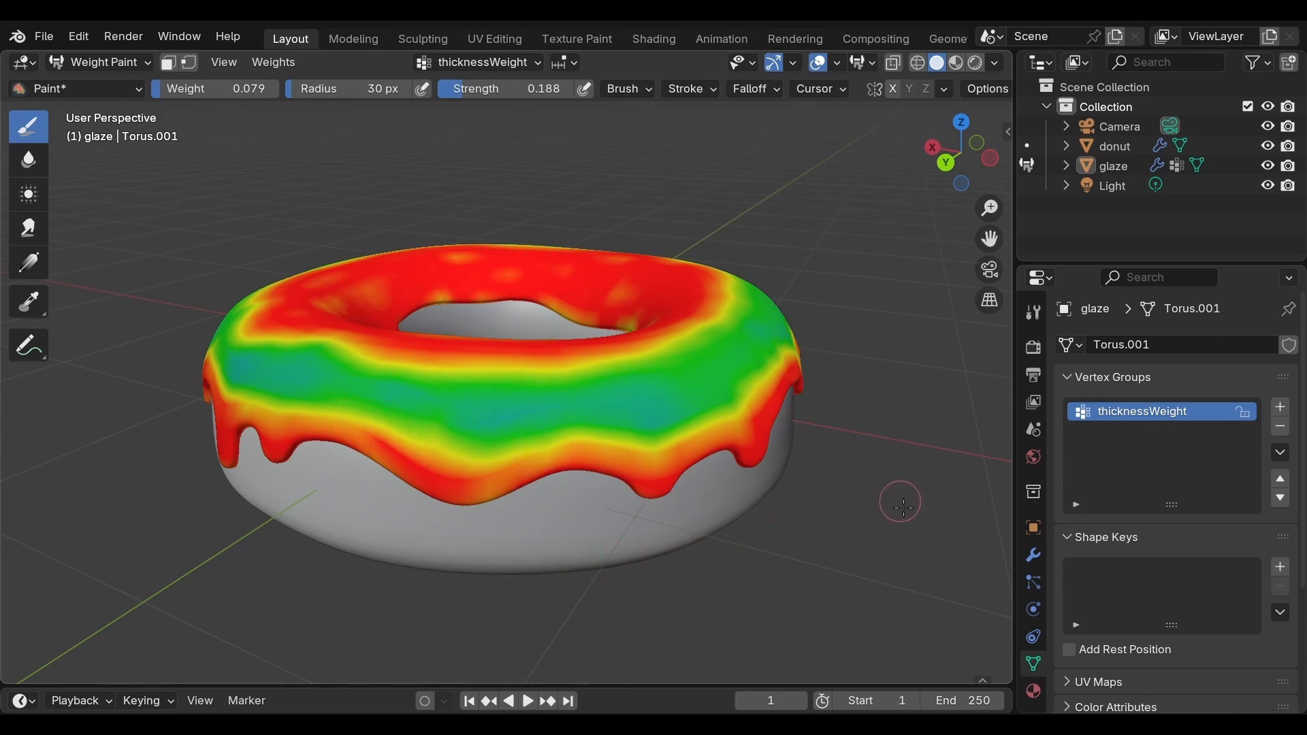
Step: Assign thicknessWeight as the vertex group of the glaze's Solidify modifier and return to Object Mode
click(1040, 557)
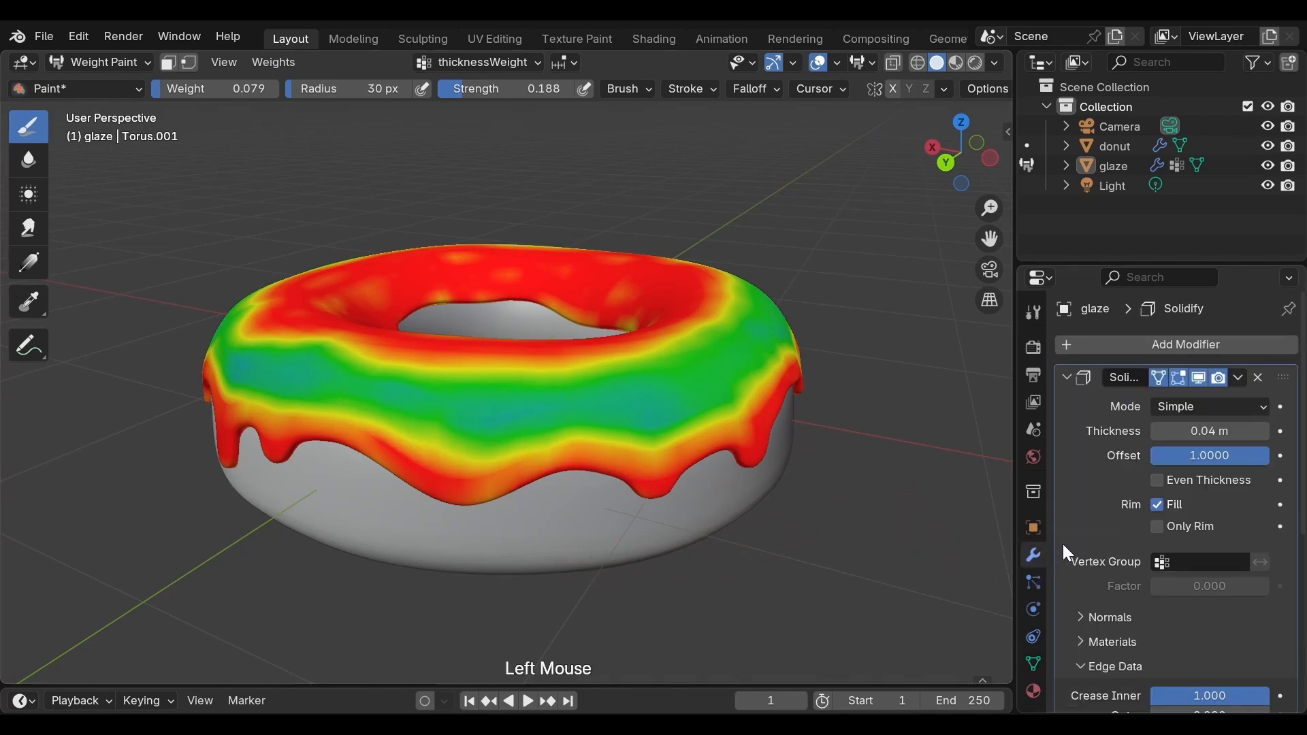
click(1161, 562)
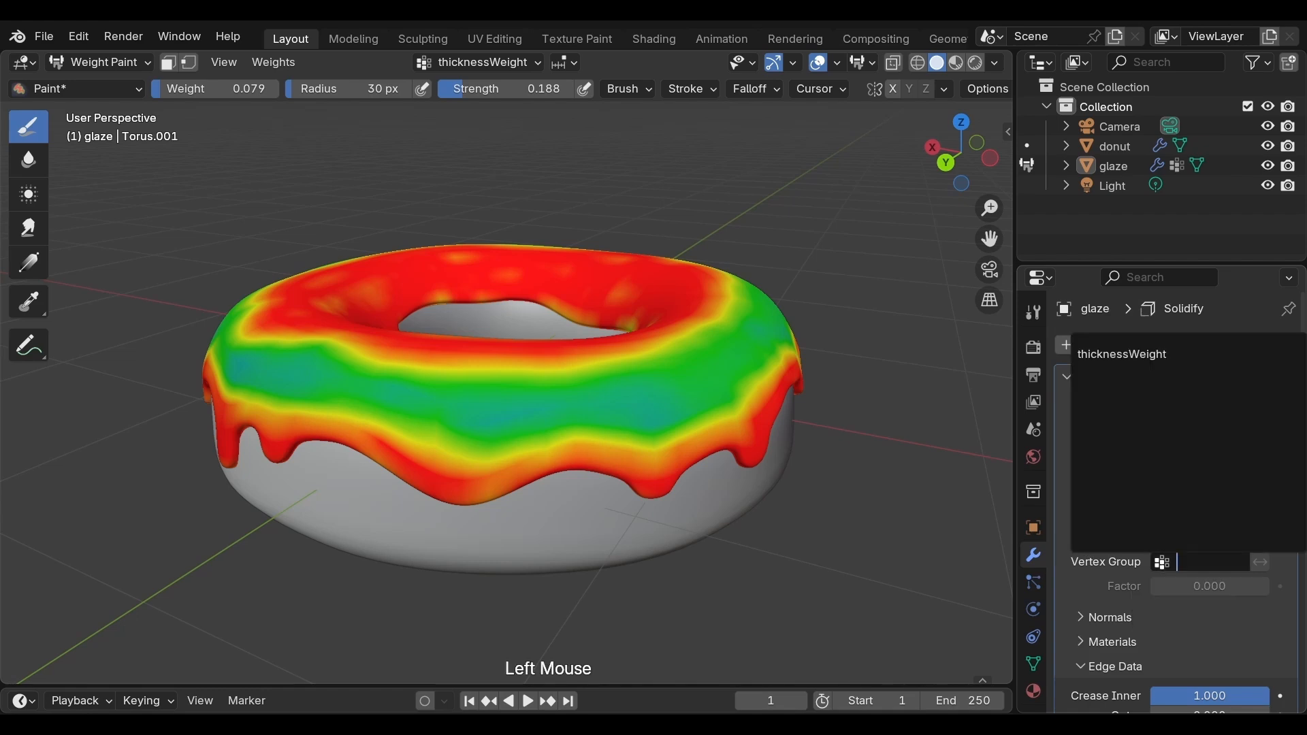
click(1141, 357)
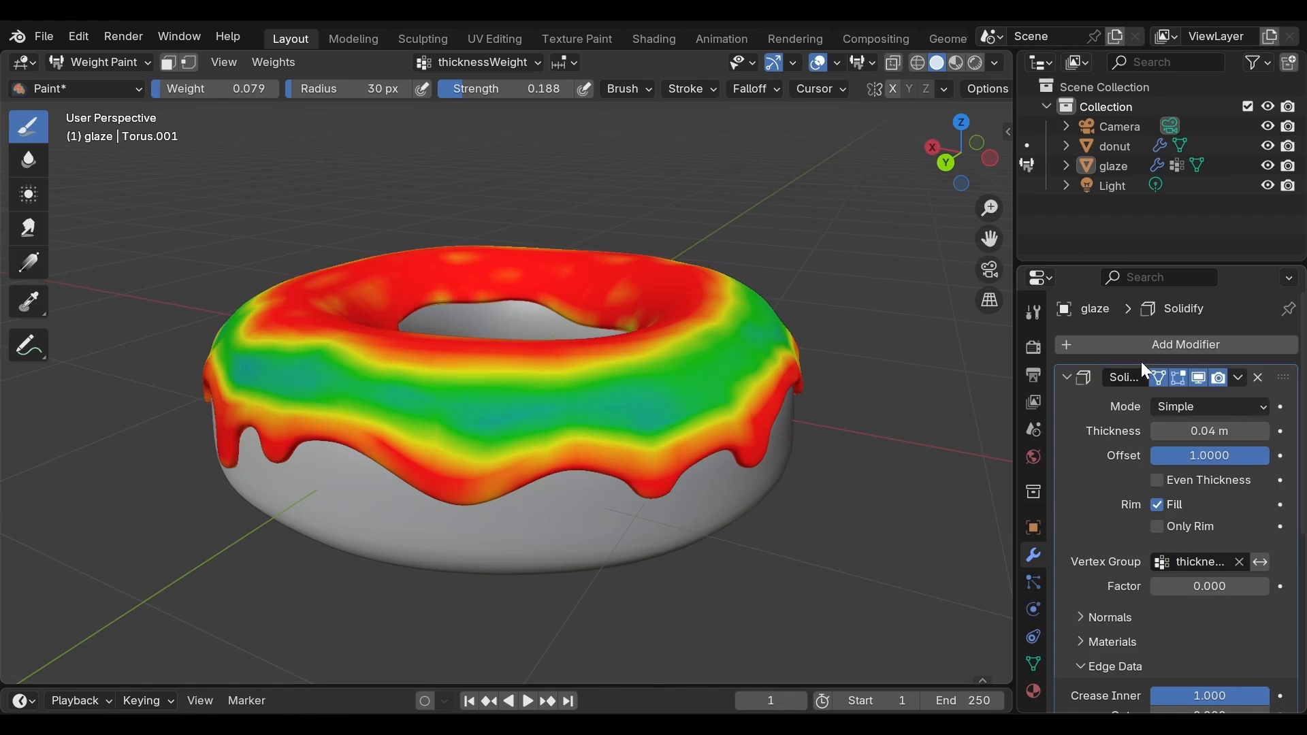
key(ctrl+Tab)
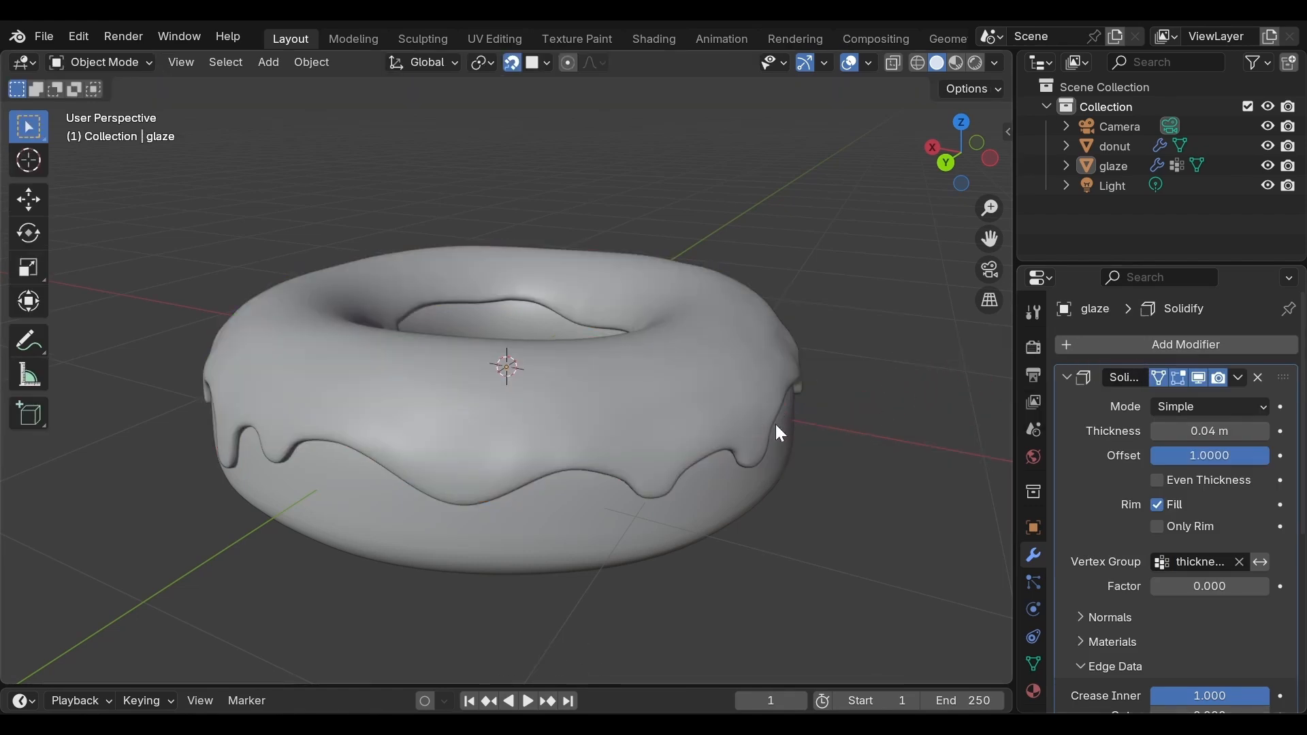
Step: Try a Solidify thickness of 0.06 m on the glaze and set it back to 0.04 m
middle_drag(775, 423, 659, 499)
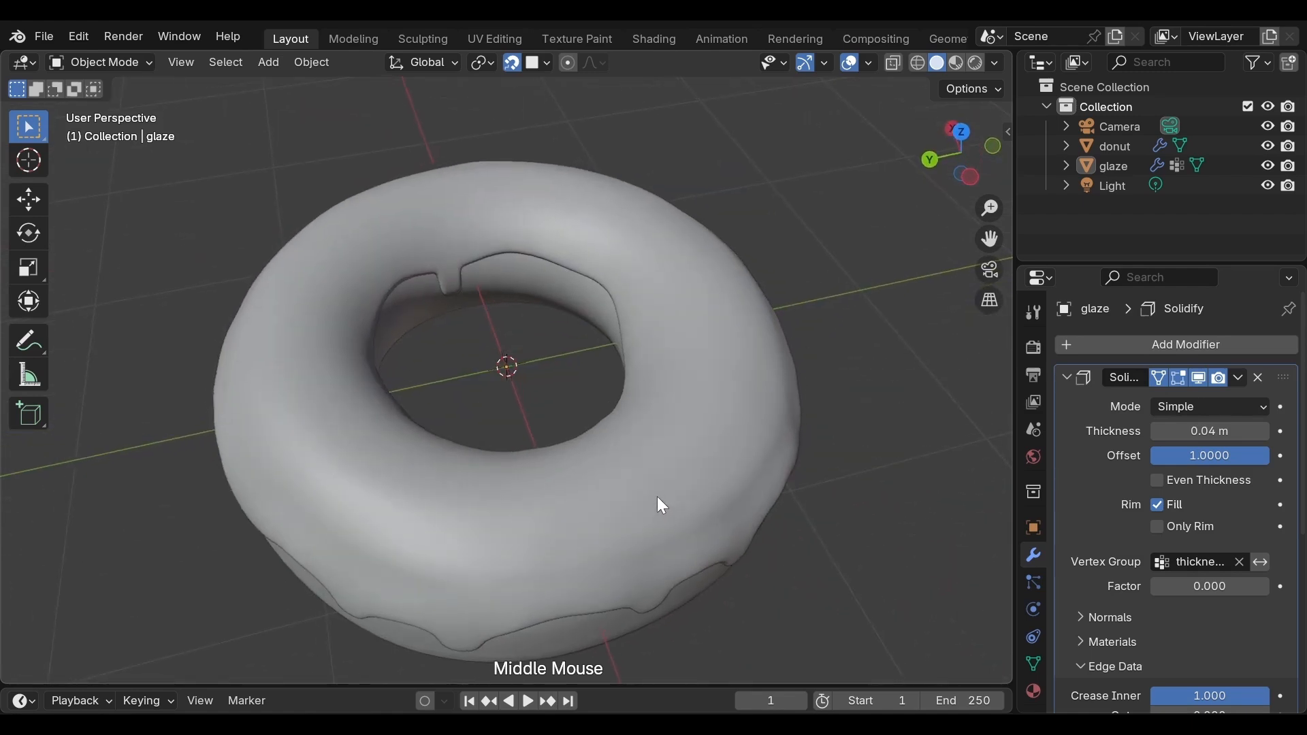
scroll(661, 505, down, 2)
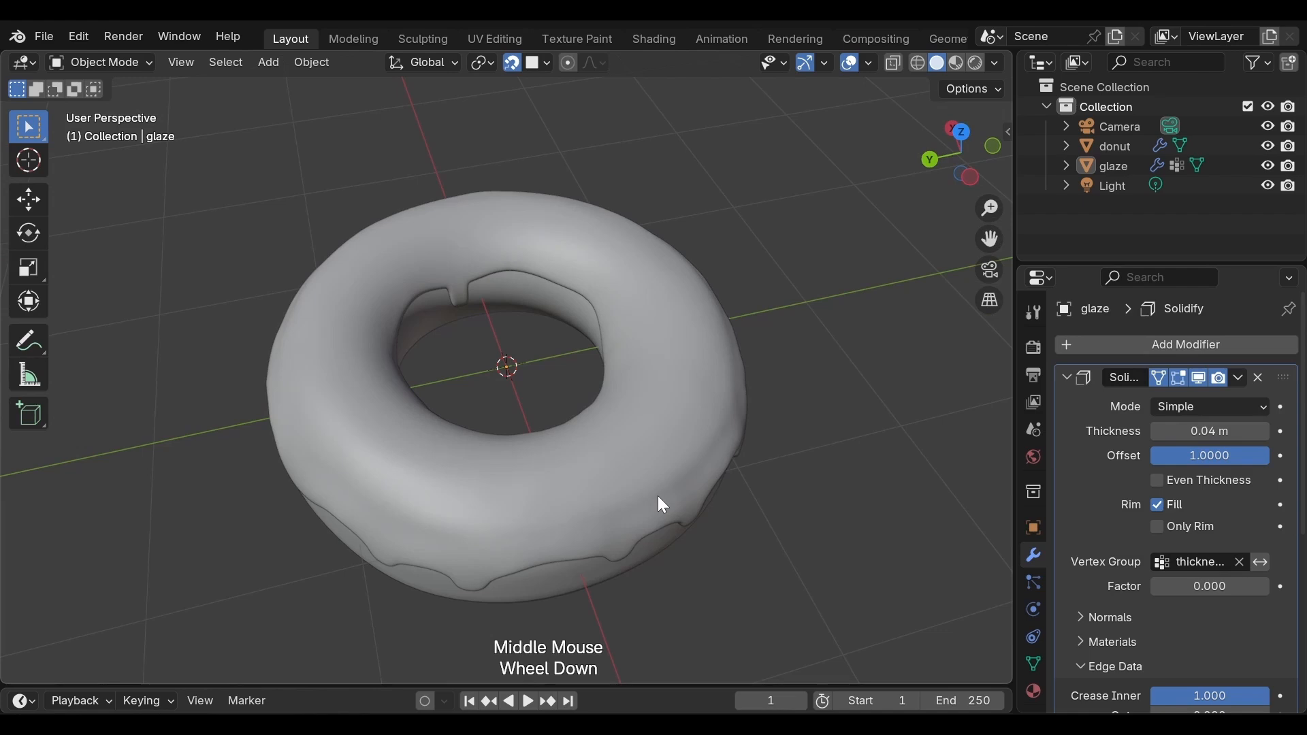
middle_drag(663, 505, 660, 425)
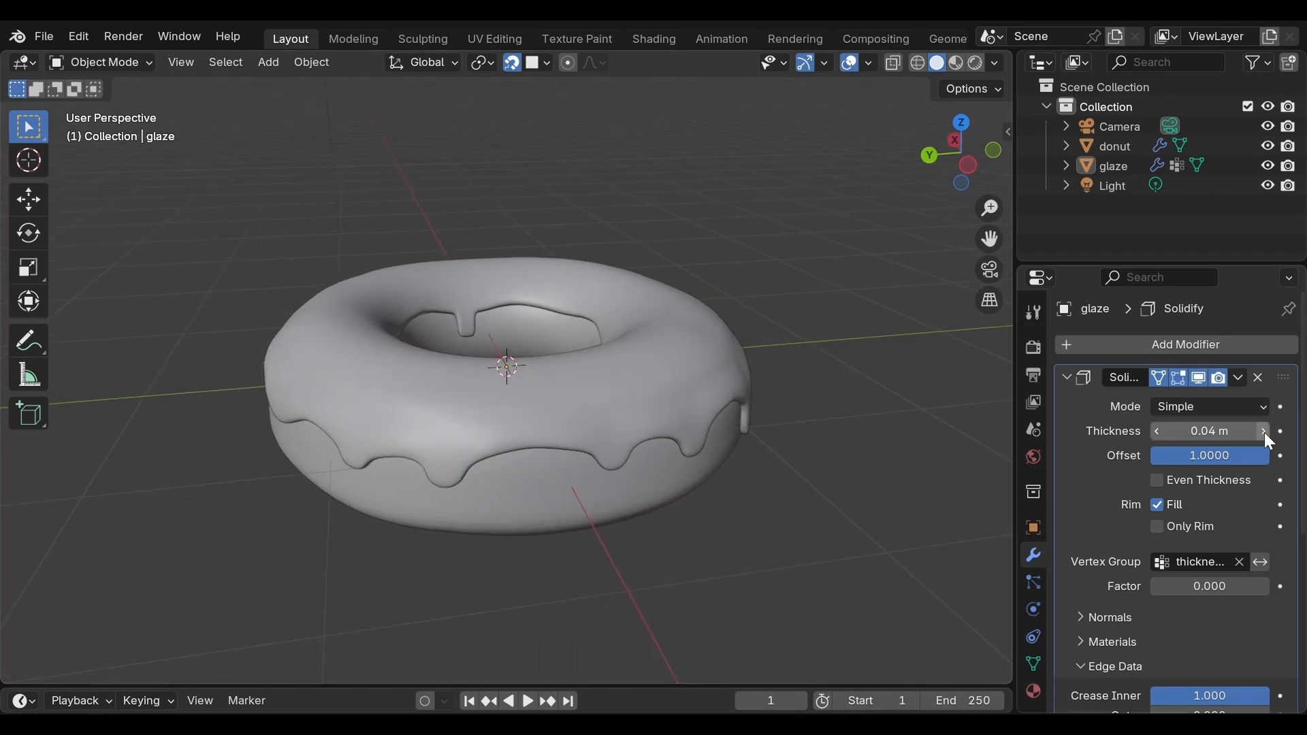
click(1264, 432)
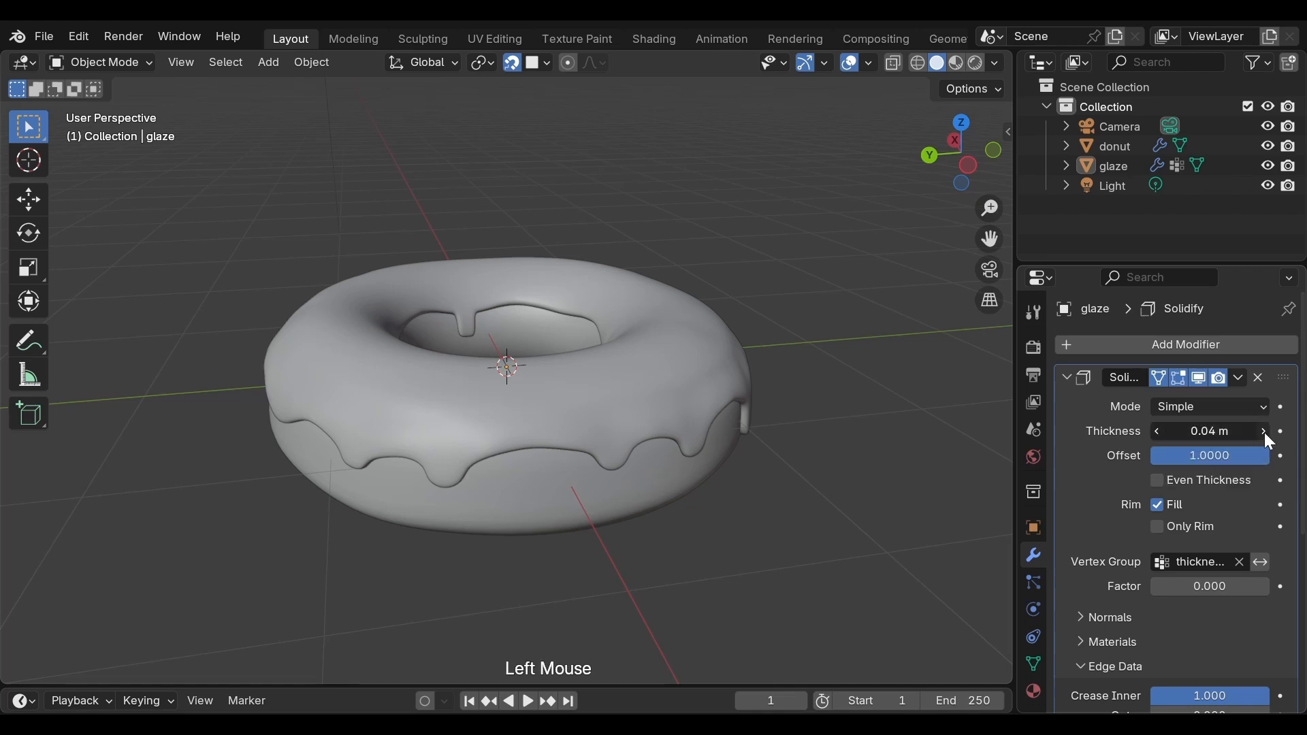
click(1263, 431)
middle_drag(916, 475, 598, 446)
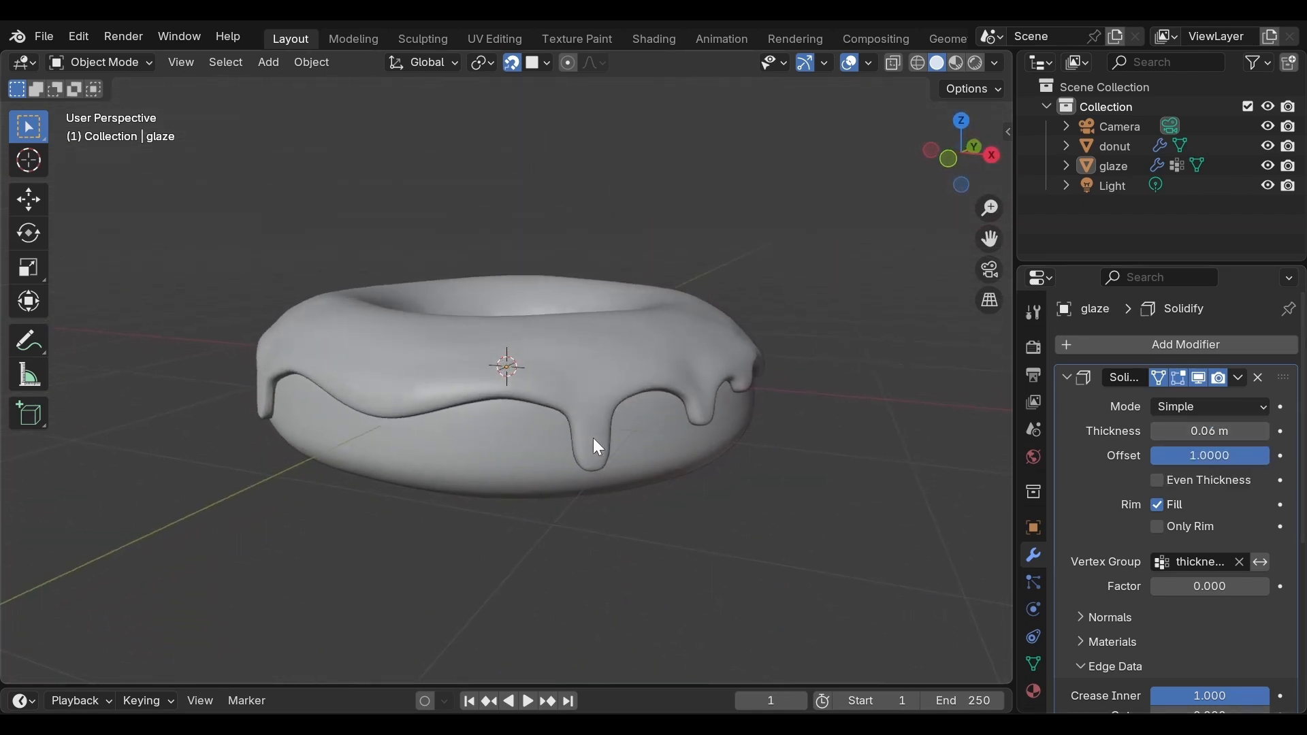
click(1157, 435)
click(1157, 435)
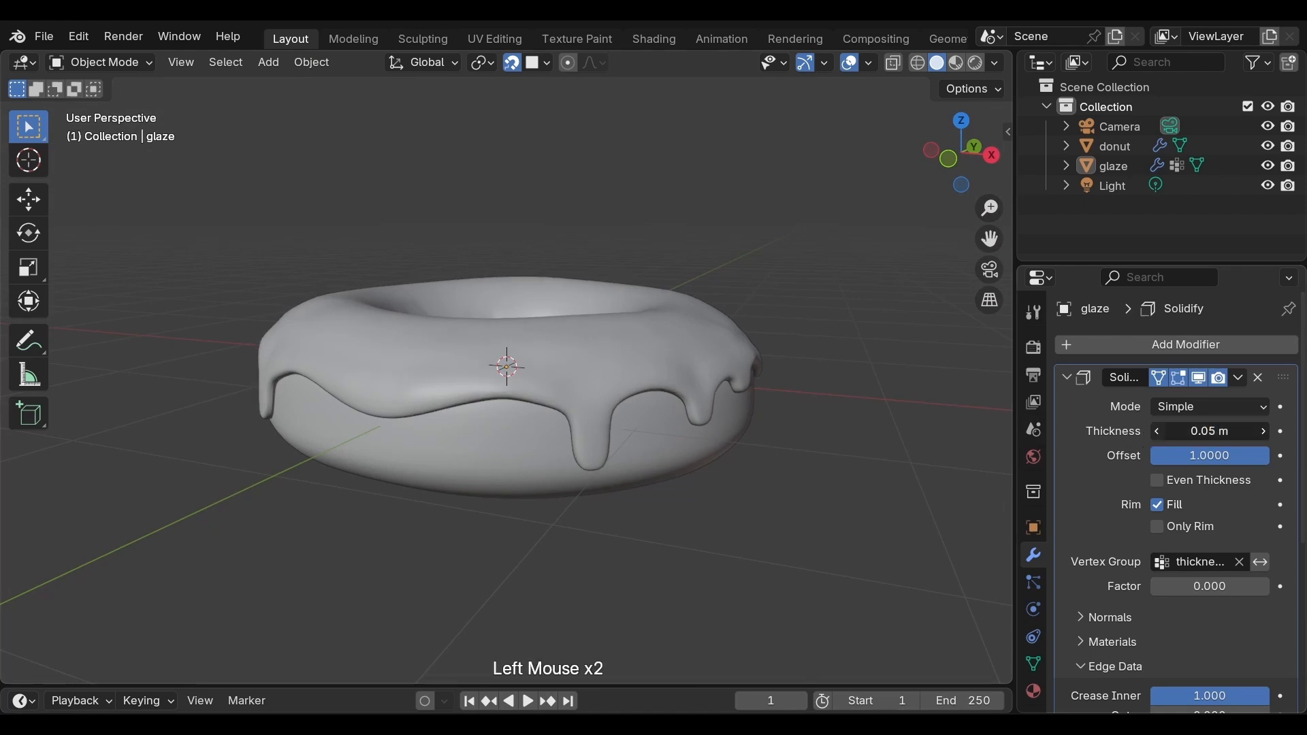
Step: Examine the glaze's thickness variation over the top surface and the drips from several sides and distances
mouse_move(839, 471)
middle_down()
mouse_move(665, 472)
mouse_move(625, 458)
mouse_move(597, 427)
mouse_move(505, 471)
mouse_move(514, 549)
mouse_move(537, 591)
mouse_move(607, 603)
mouse_move(848, 583)
mouse_move(977, 549)
middle_up()
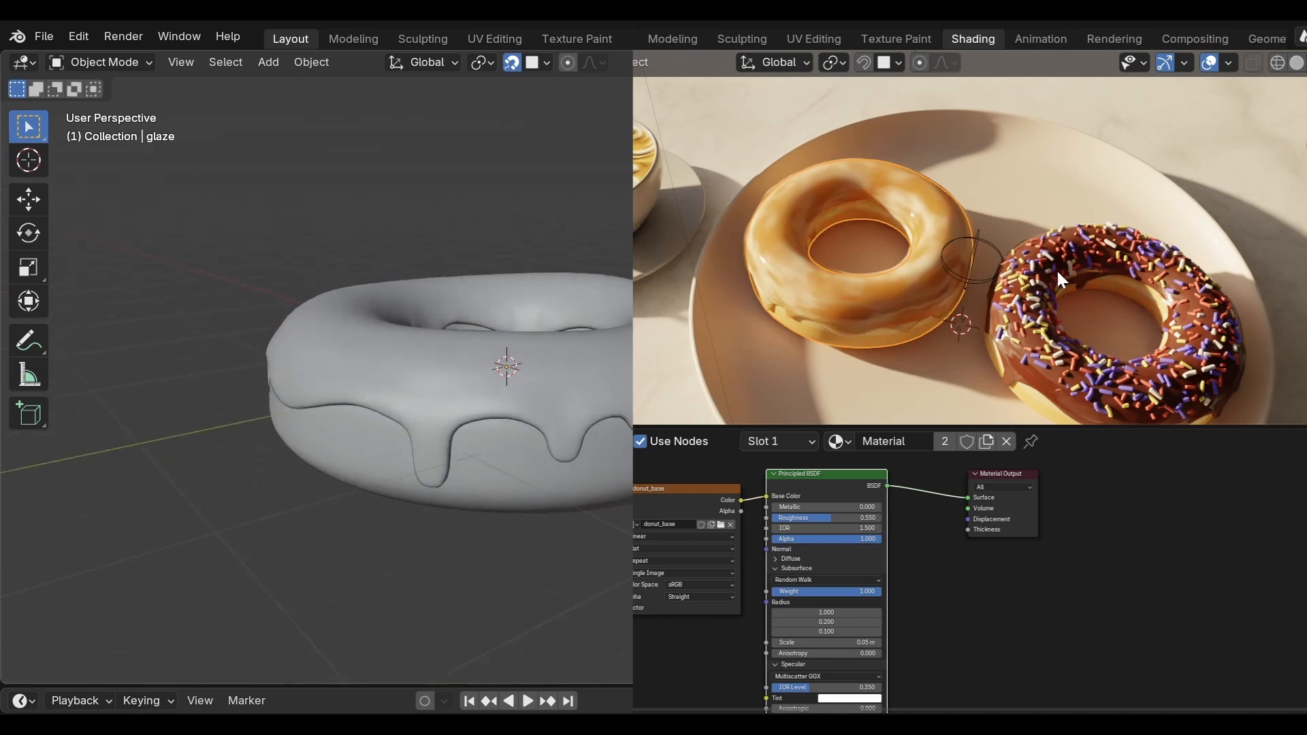
middle_drag(653, 439, 446, 472)
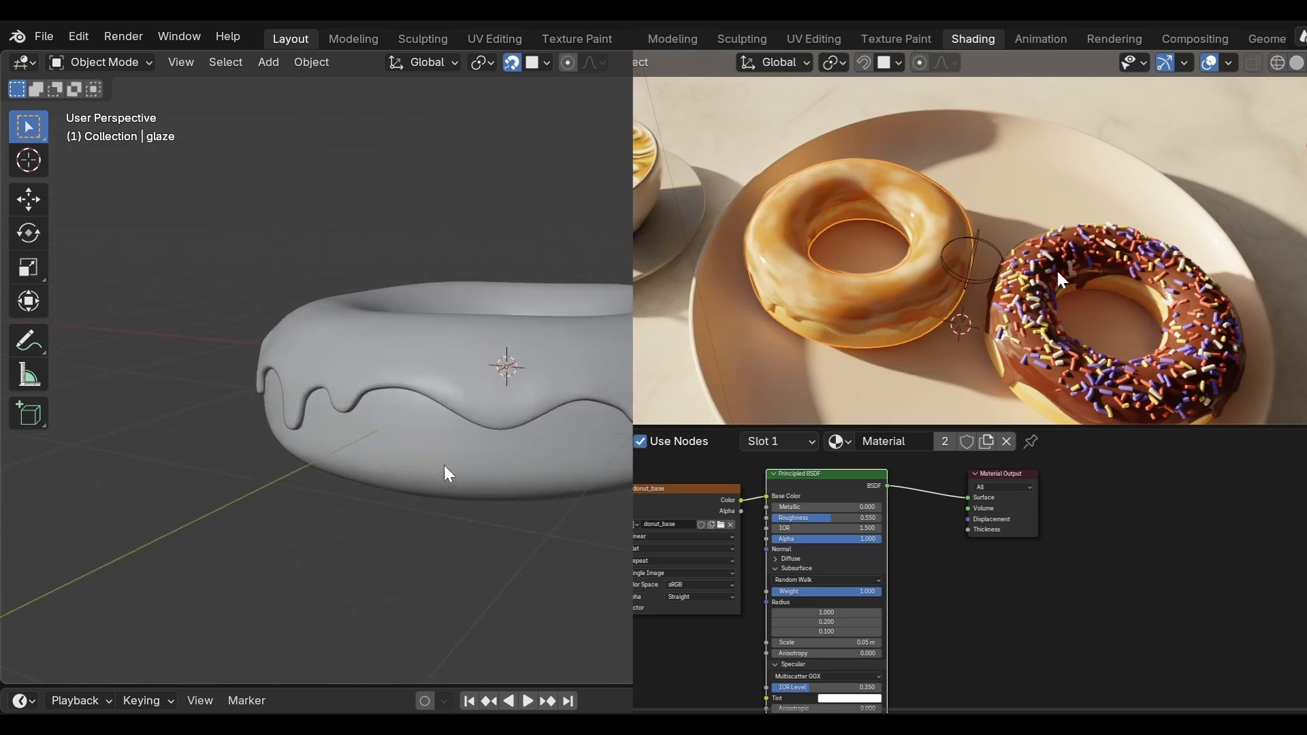
scroll(456, 467, down, 2)
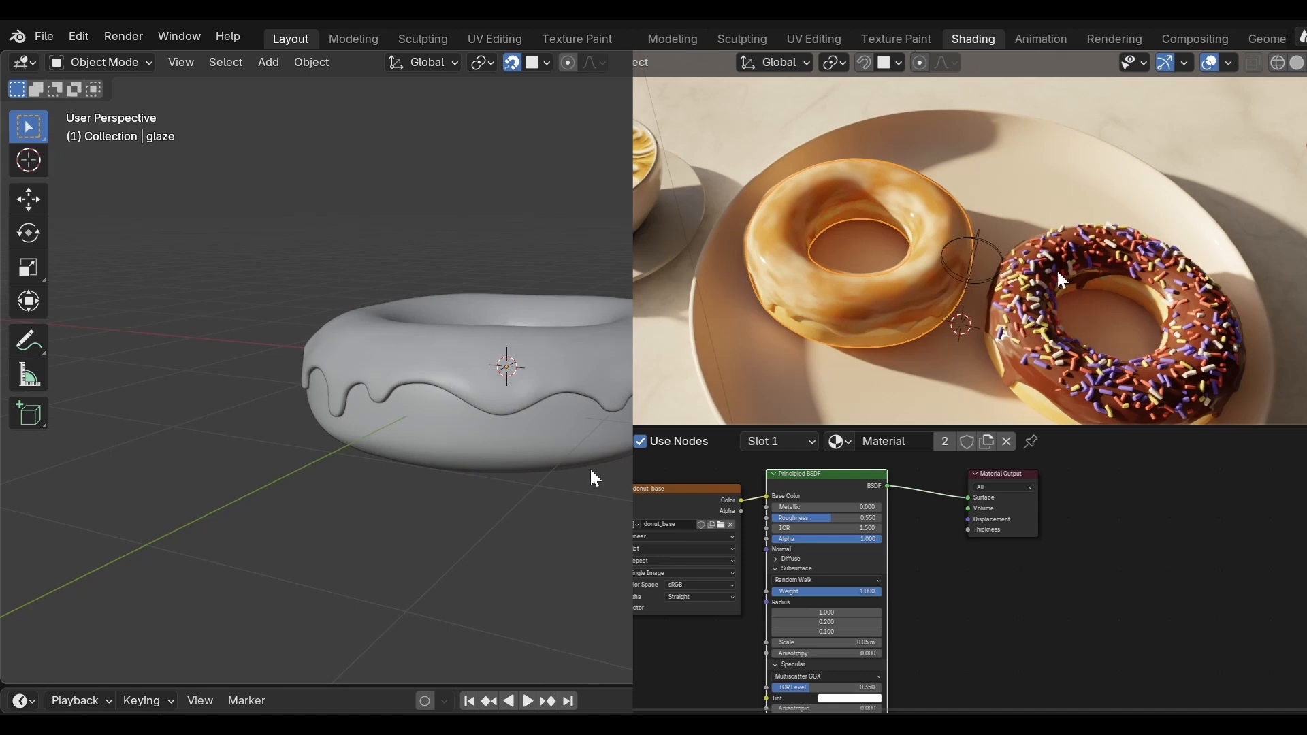
middle_drag(594, 479, 598, 554)
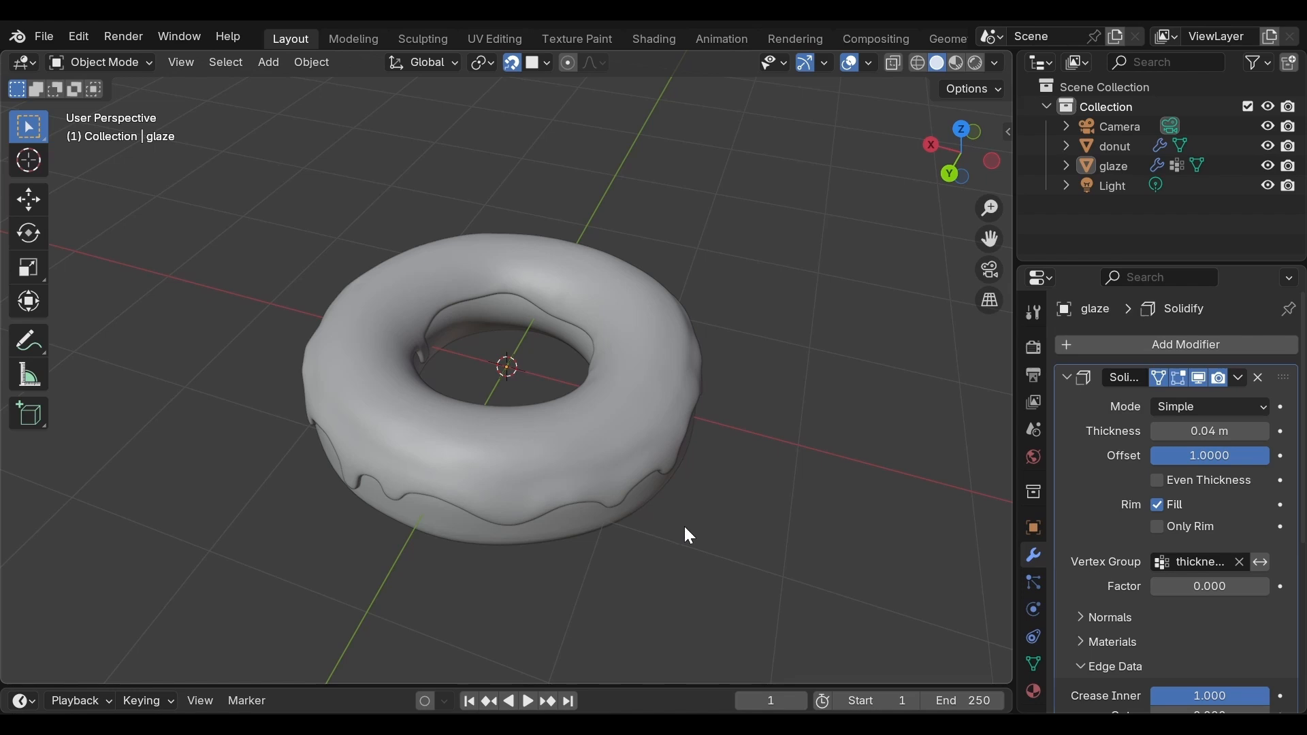
scroll(683, 527, up, 2)
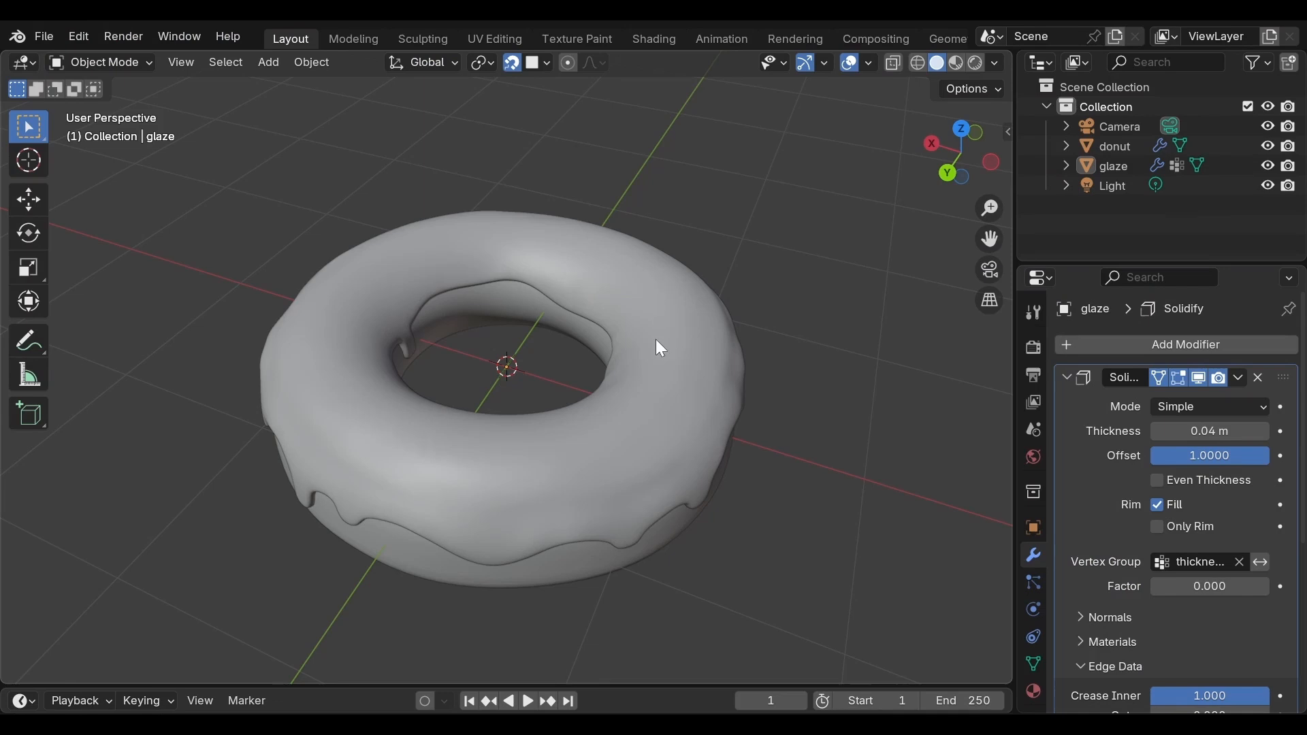
scroll(658, 347, up, 2)
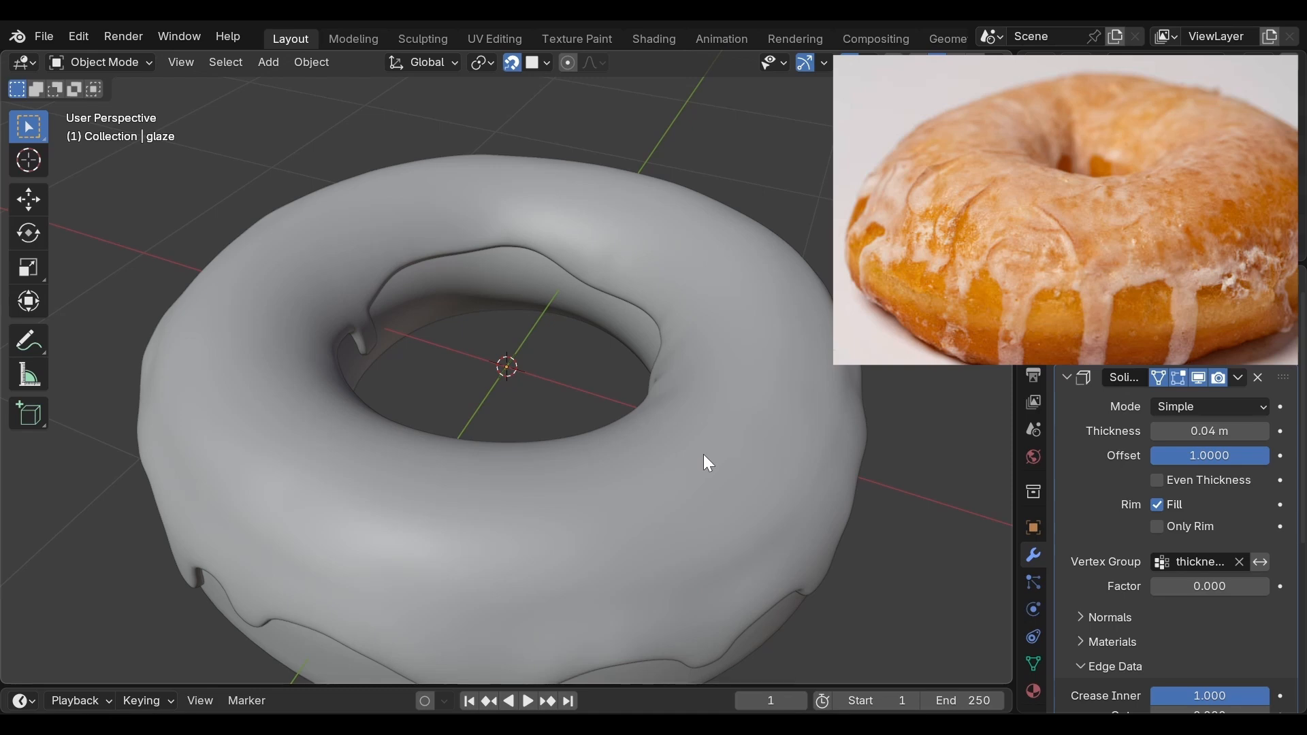
scroll(704, 462, down, 1)
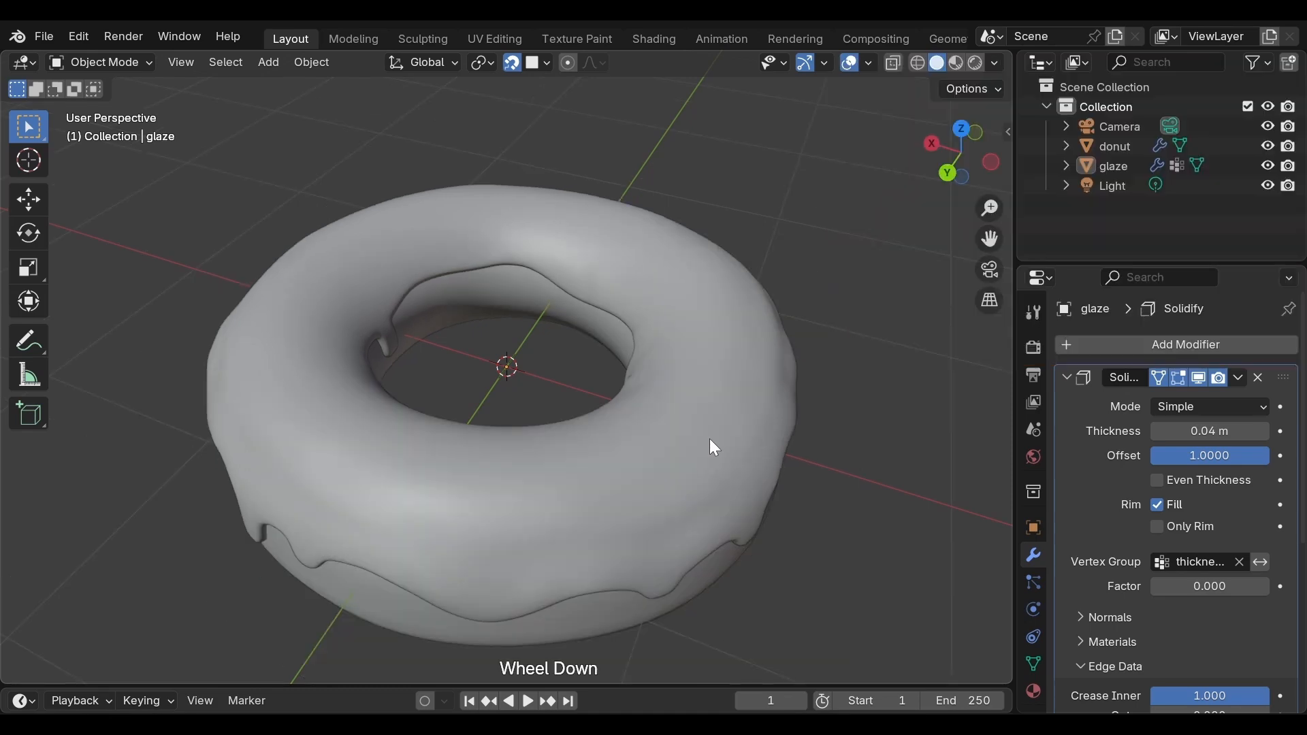
scroll(710, 440, down, 1)
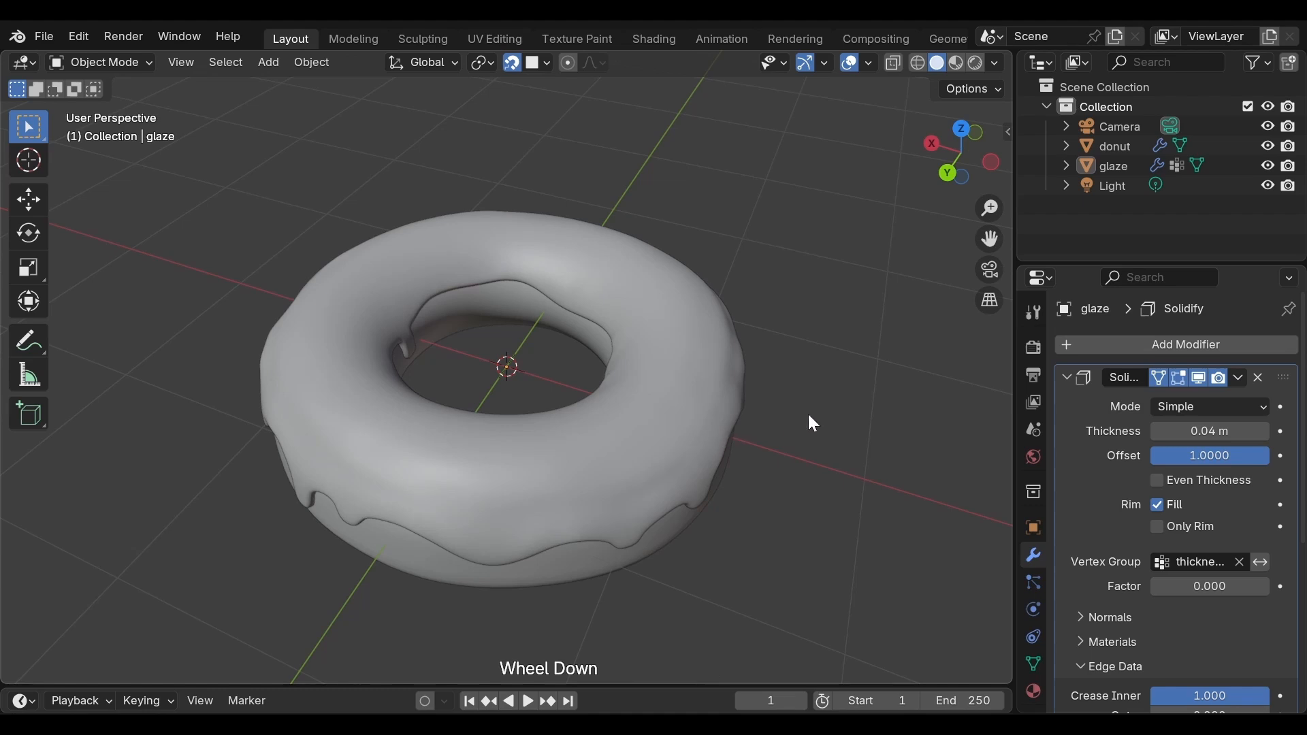
Step: Collapse the glaze's Solidify and Subdivision modifier settings and add a Displace modifier to the glaze
click(1065, 379)
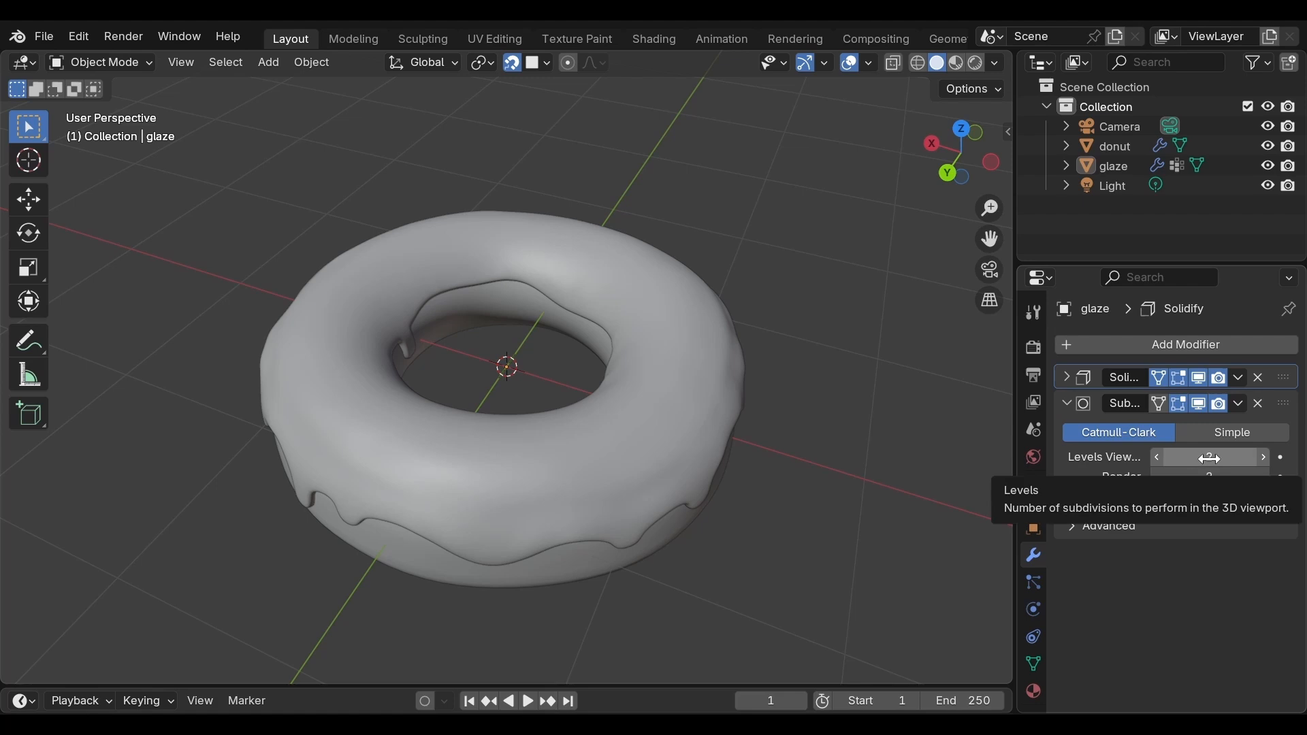
click(1063, 402)
click(1106, 344)
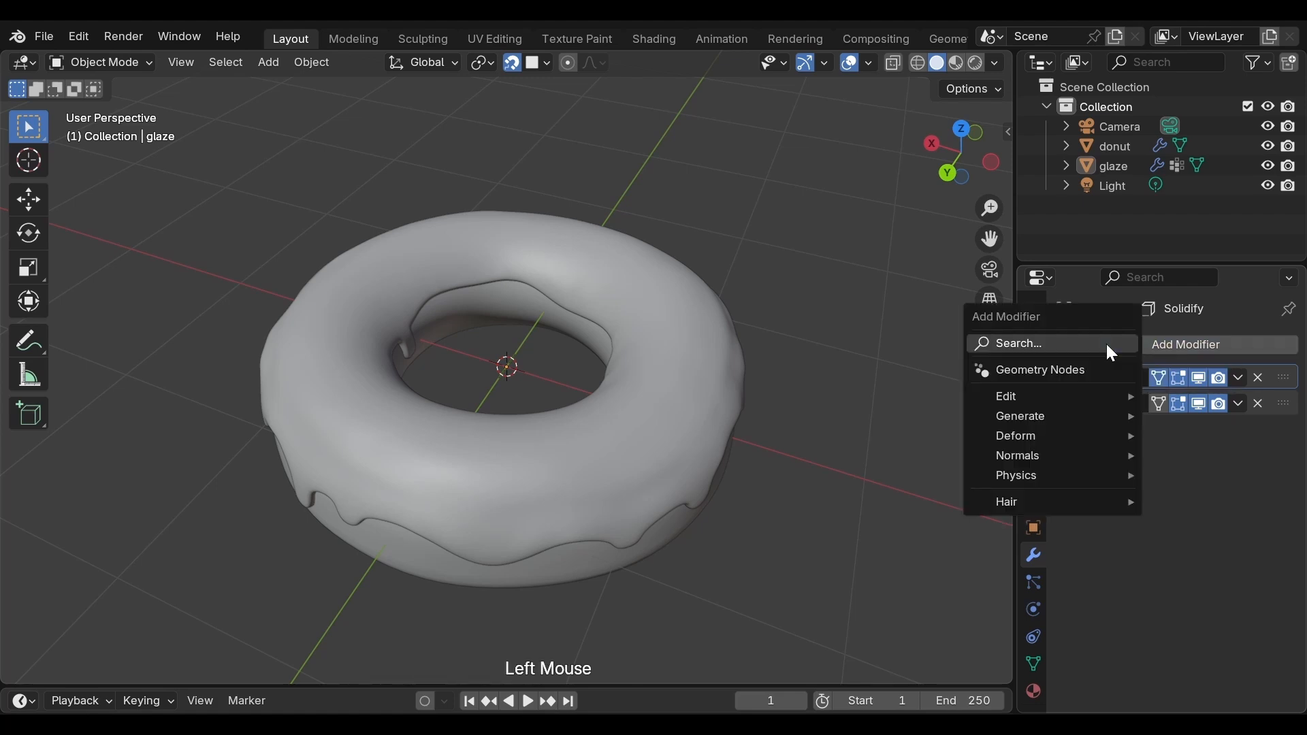
mouse_move(1076, 428)
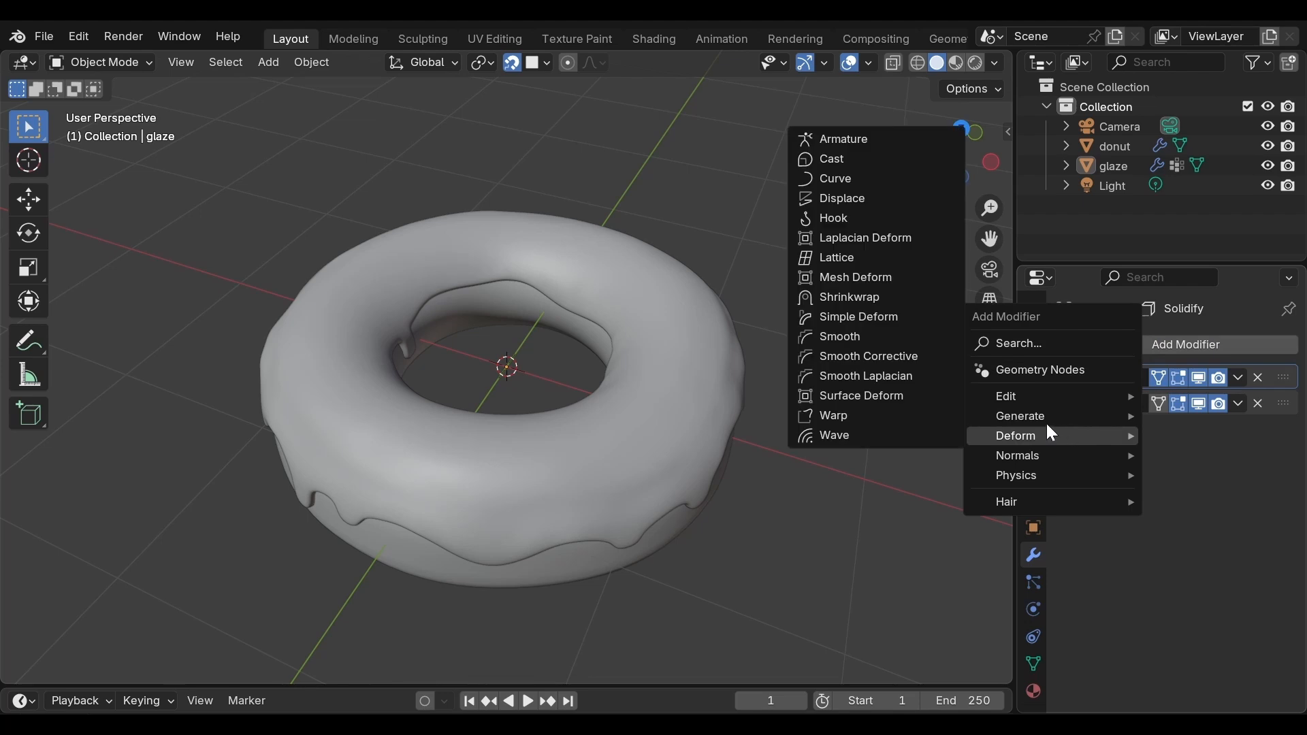
click(863, 216)
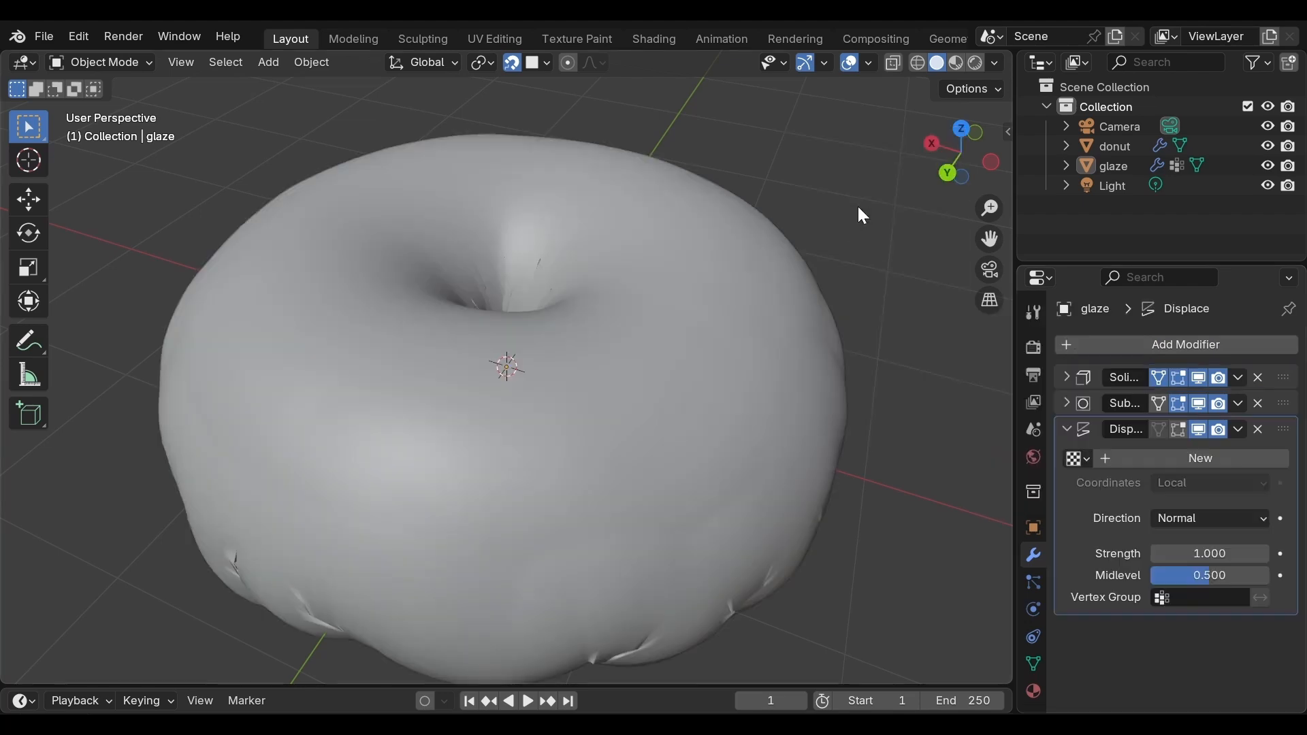
scroll(892, 352, down, 2)
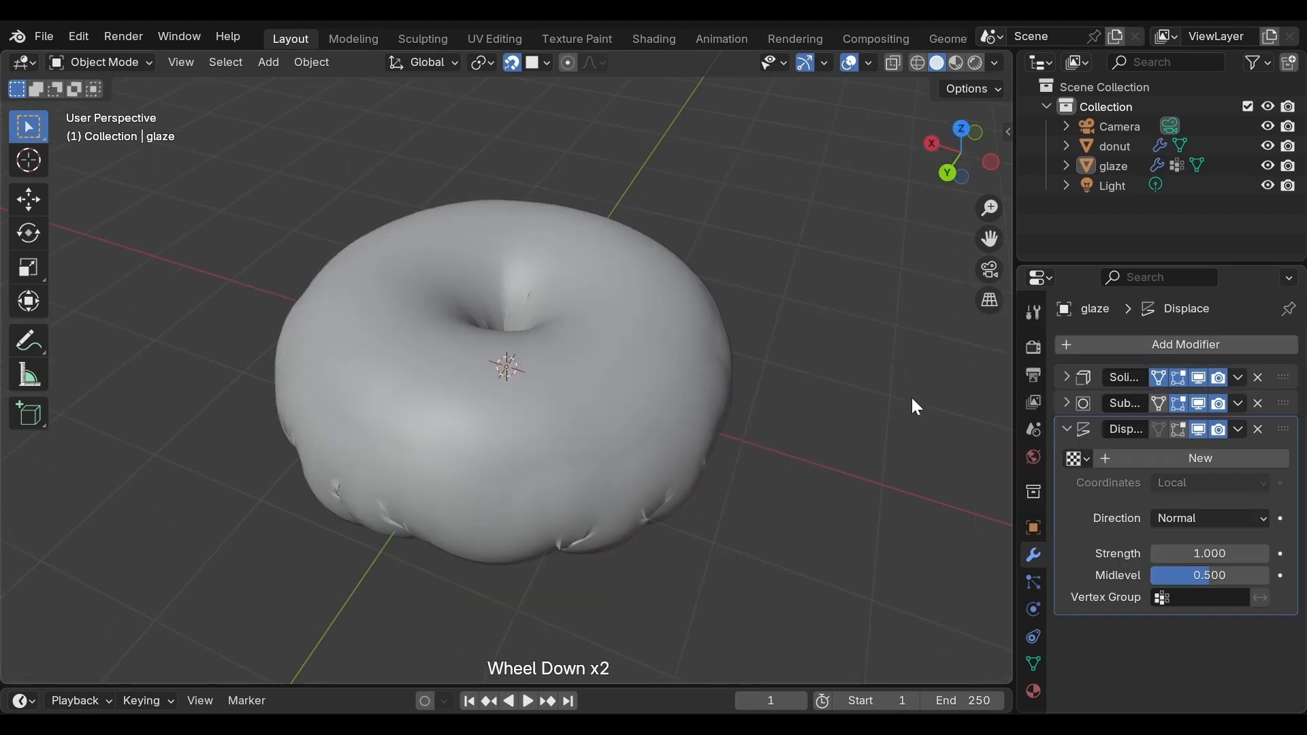
Step: Create a new texture for the glaze's Displace modifier and set its type to Noise
click(1153, 462)
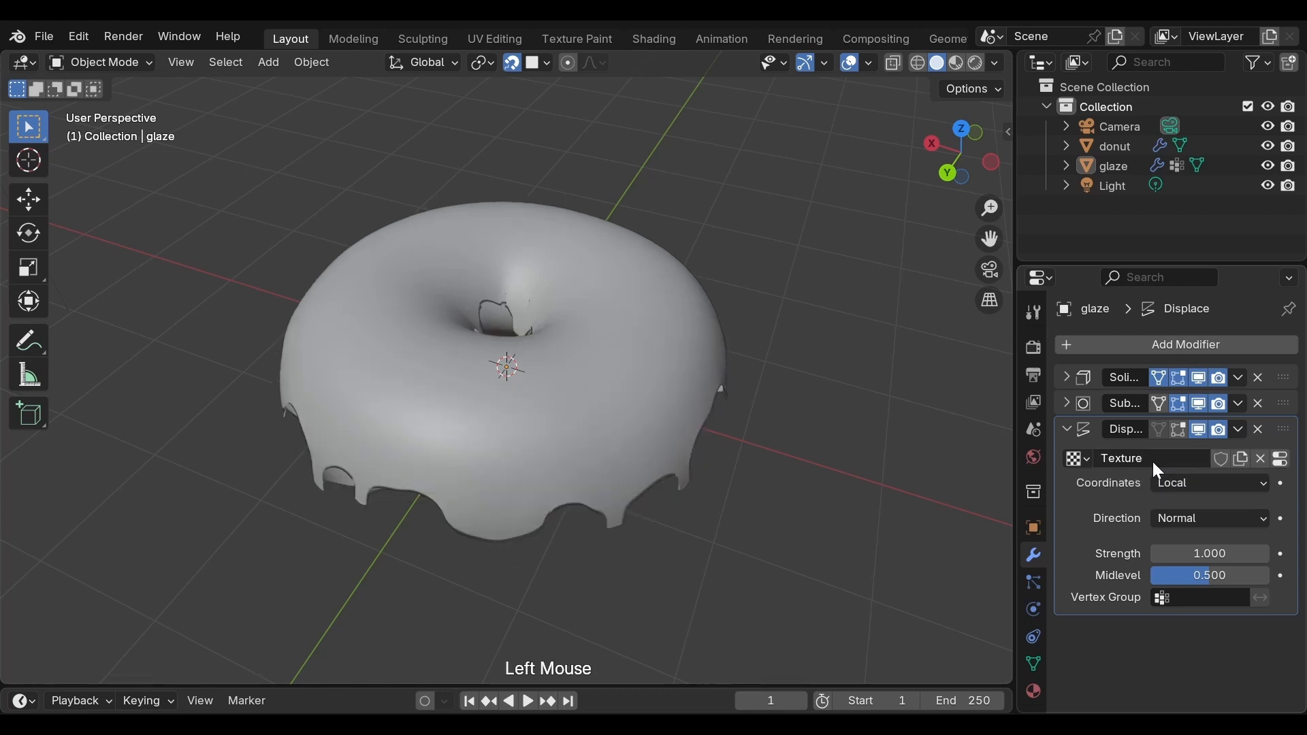
click(1282, 459)
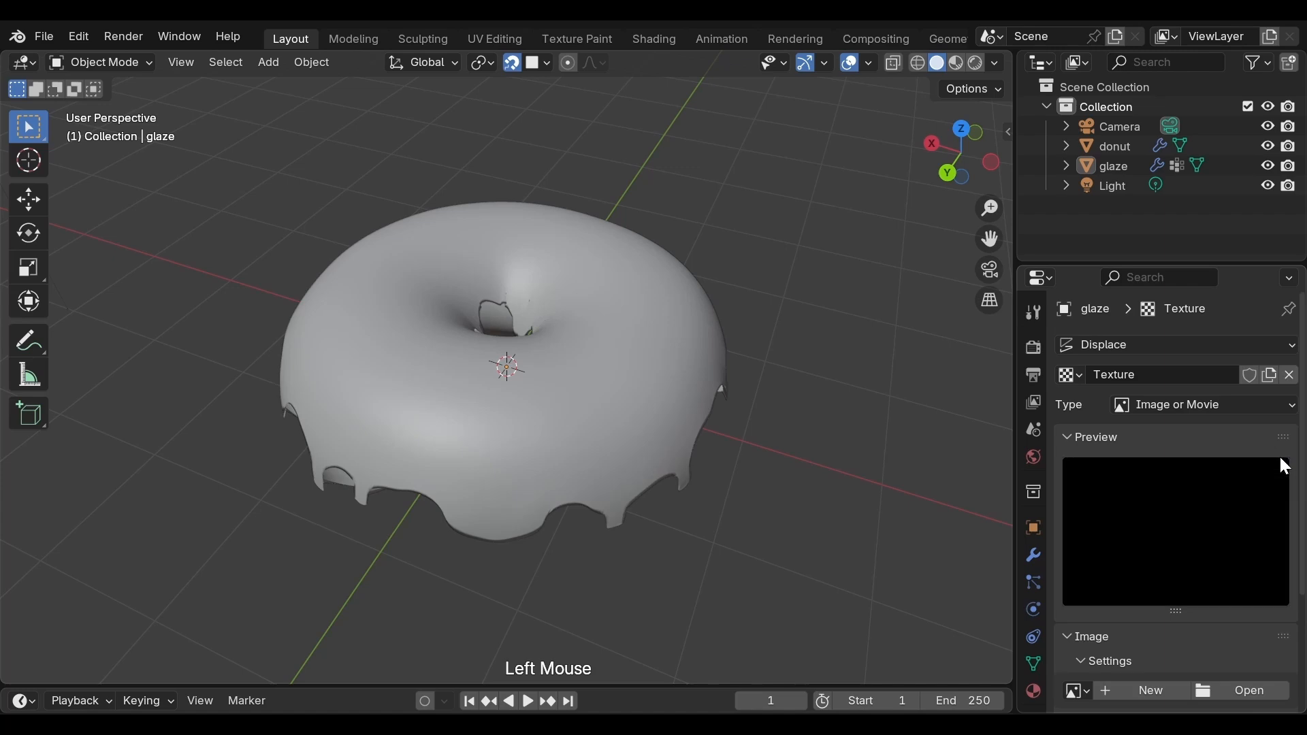
click(1218, 404)
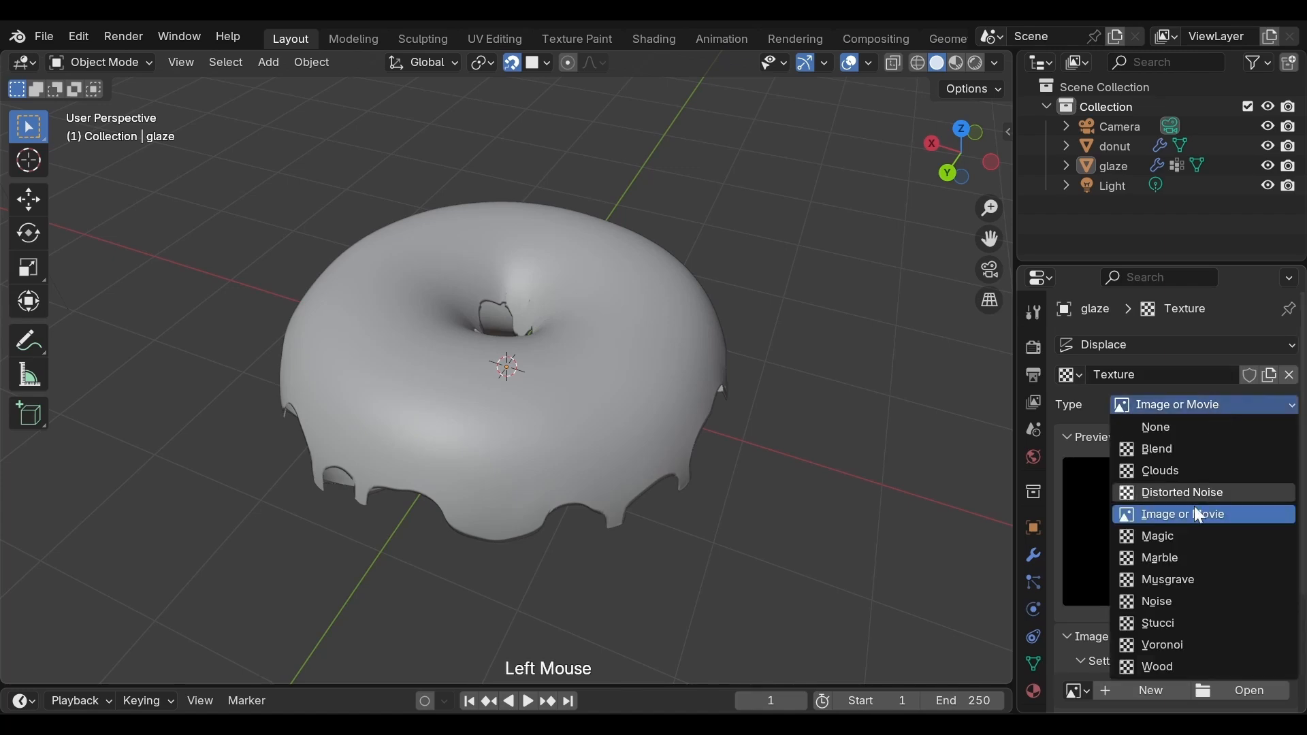
click(1193, 602)
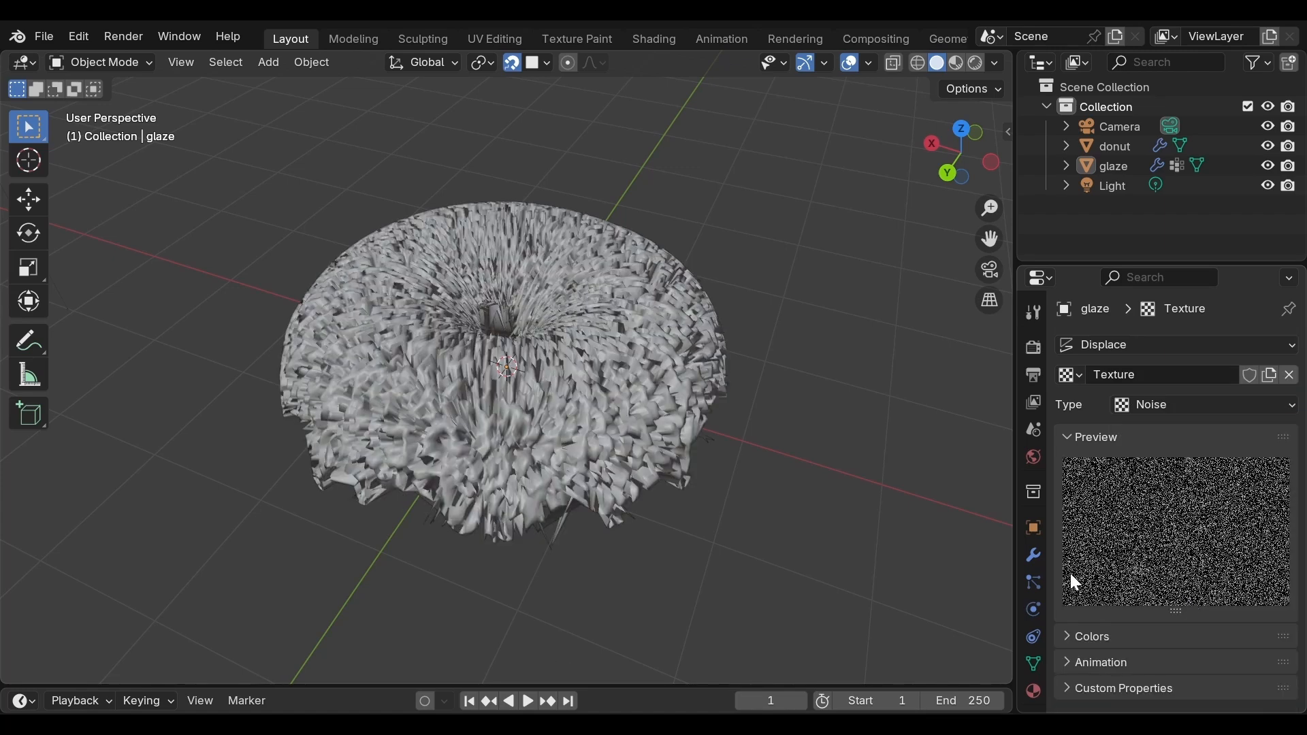
Step: Set the strength of the glaze's Displace modifier to 0.003
click(1043, 551)
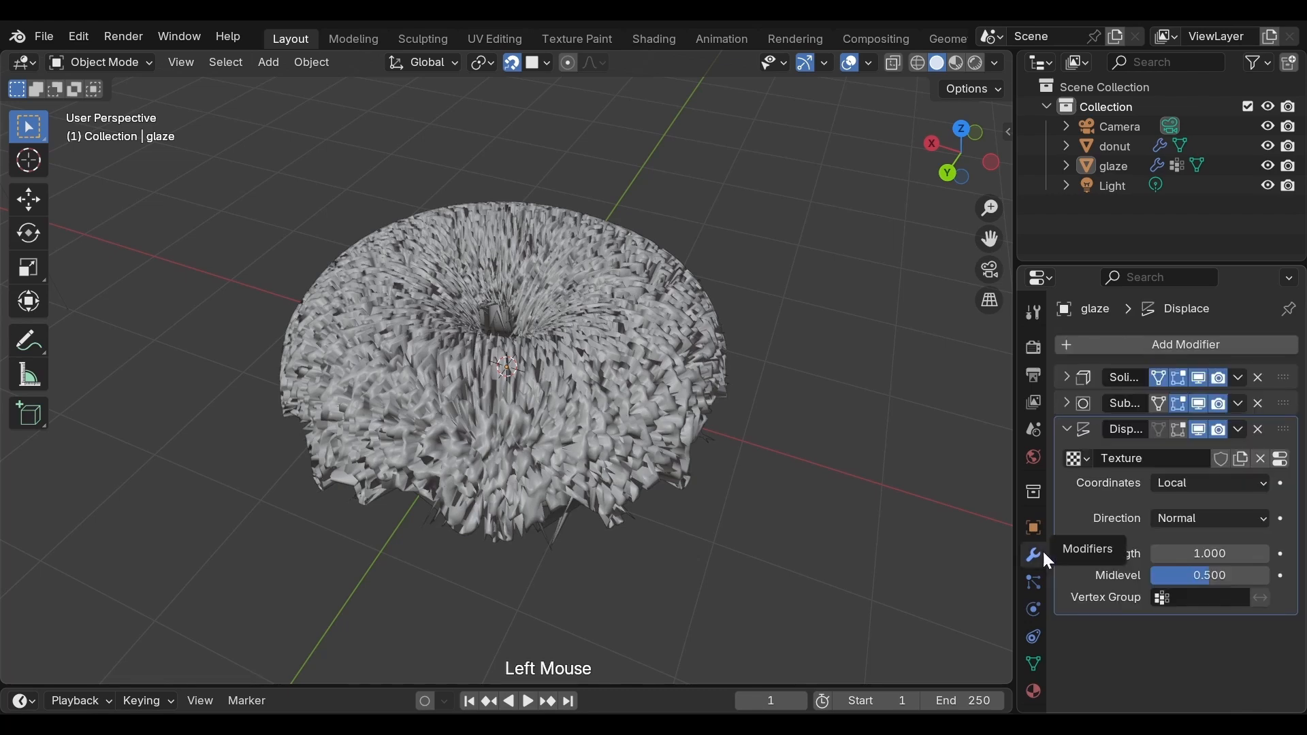
click(1206, 554)
text(0.003)
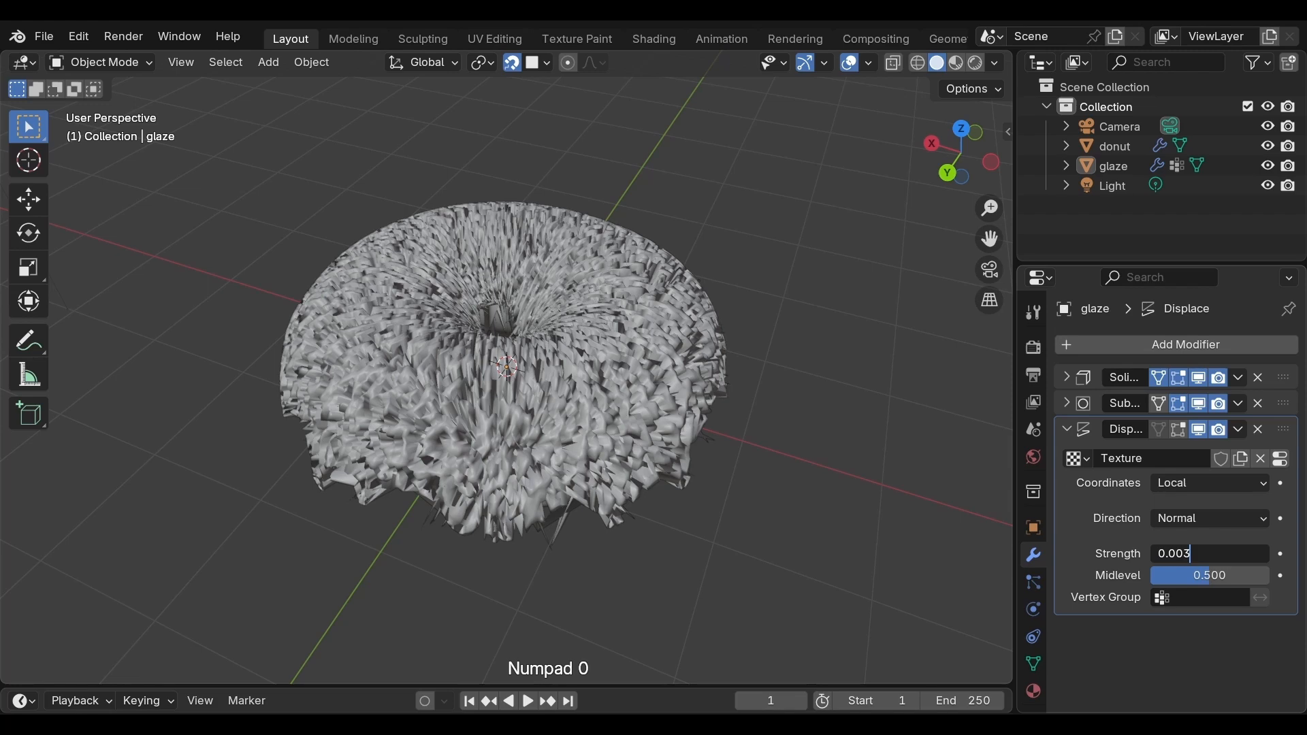
key(Return)
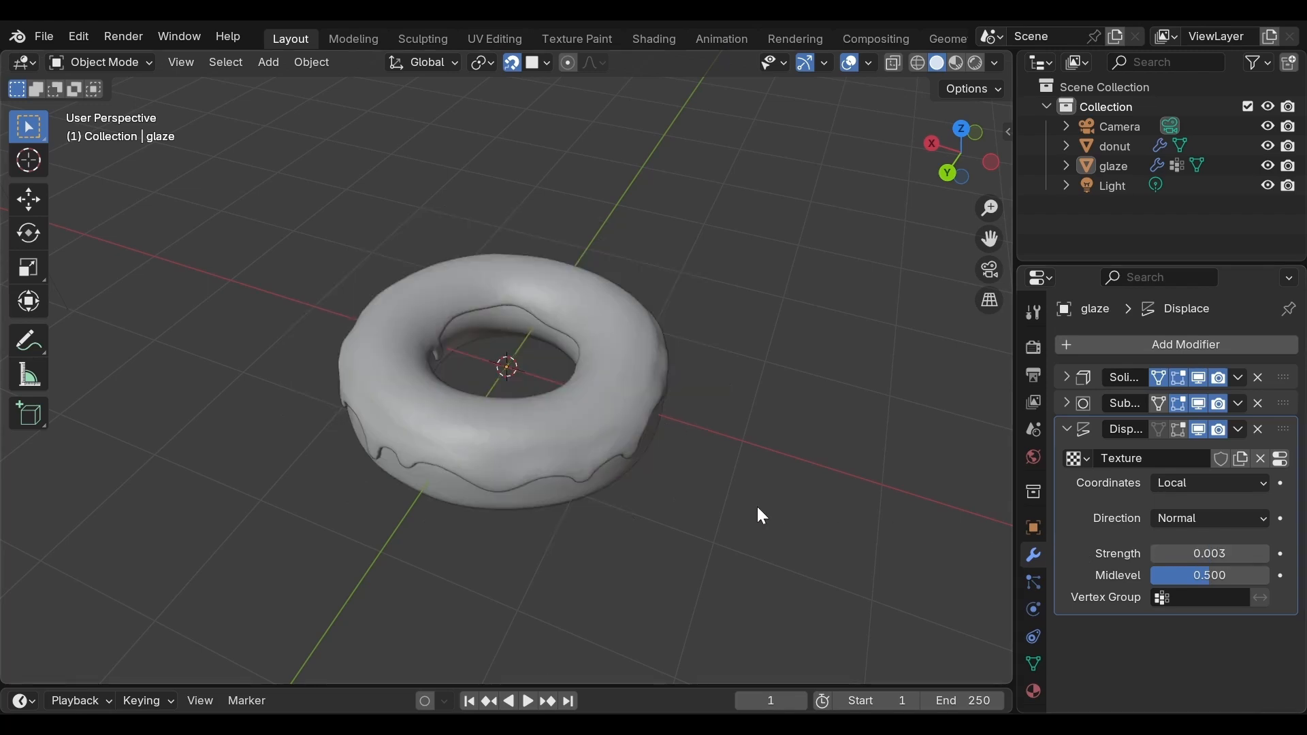
scroll(758, 511, up, 3)
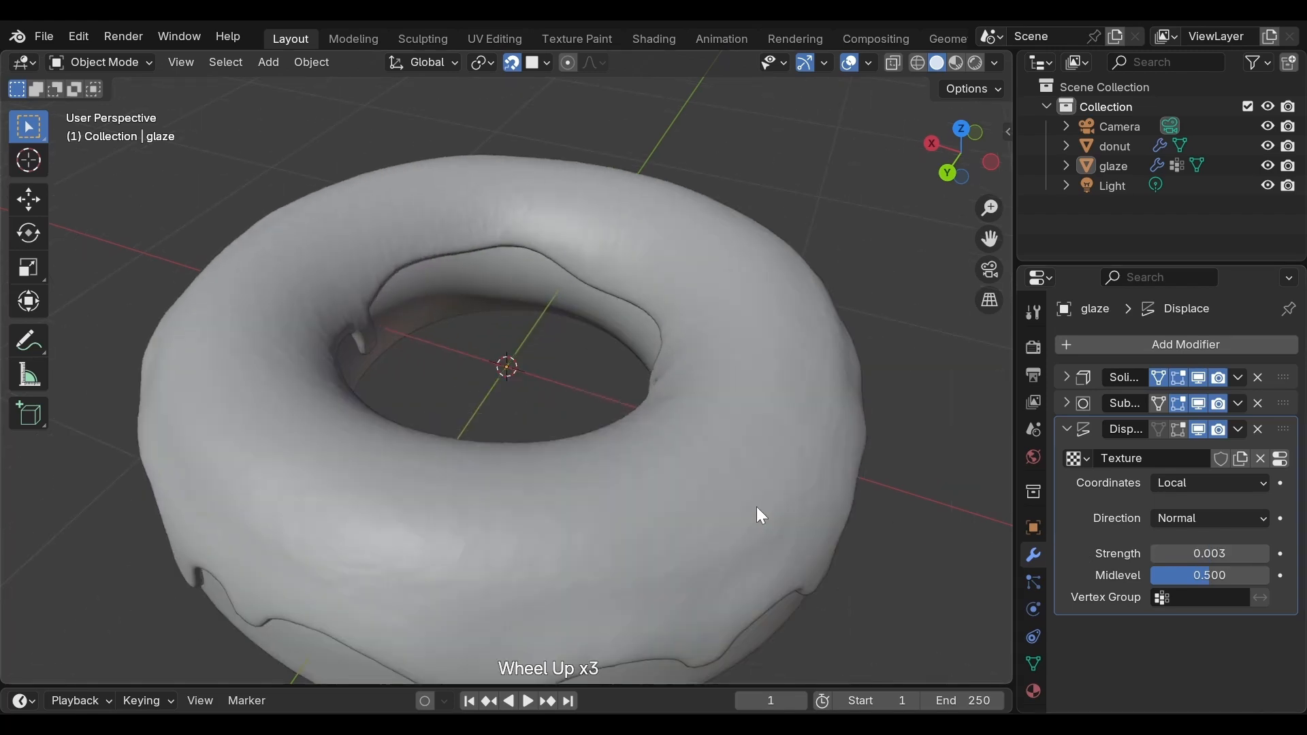
scroll(756, 508, up, 1)
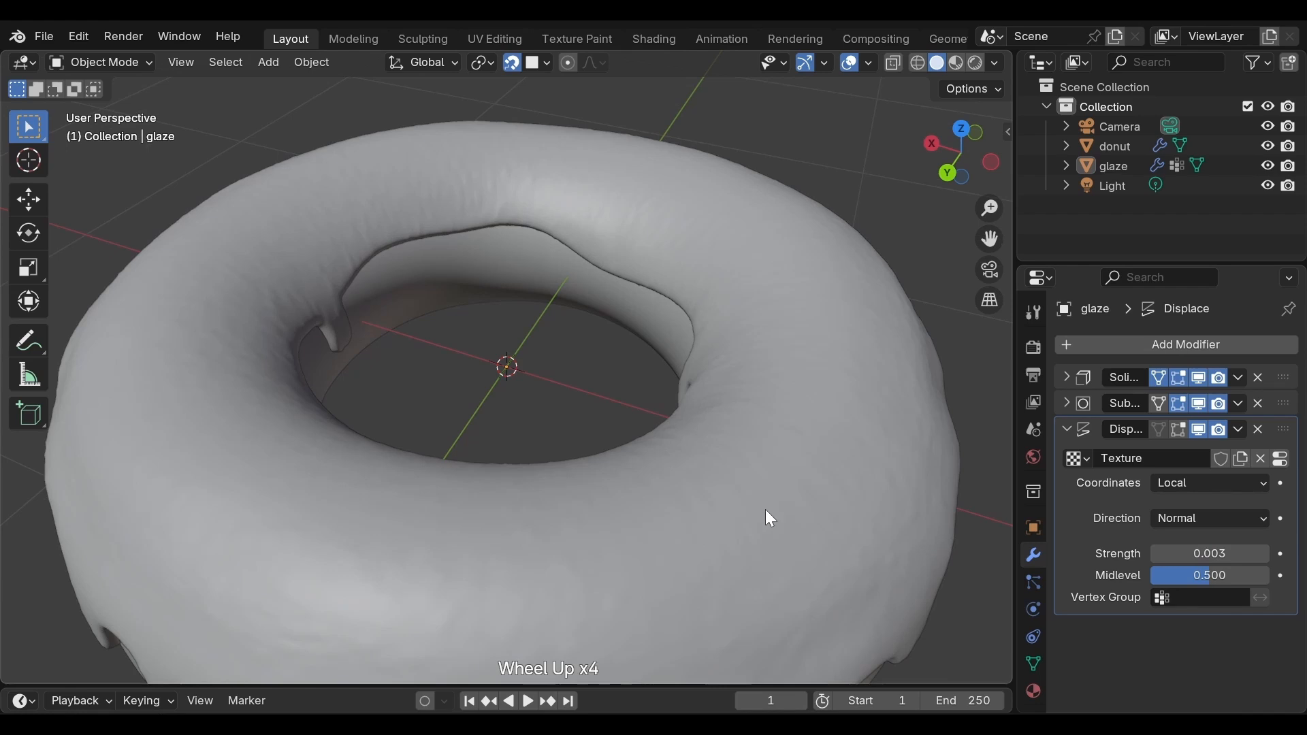
middle_drag(803, 512, 496, 481)
scroll(502, 483, down, 1)
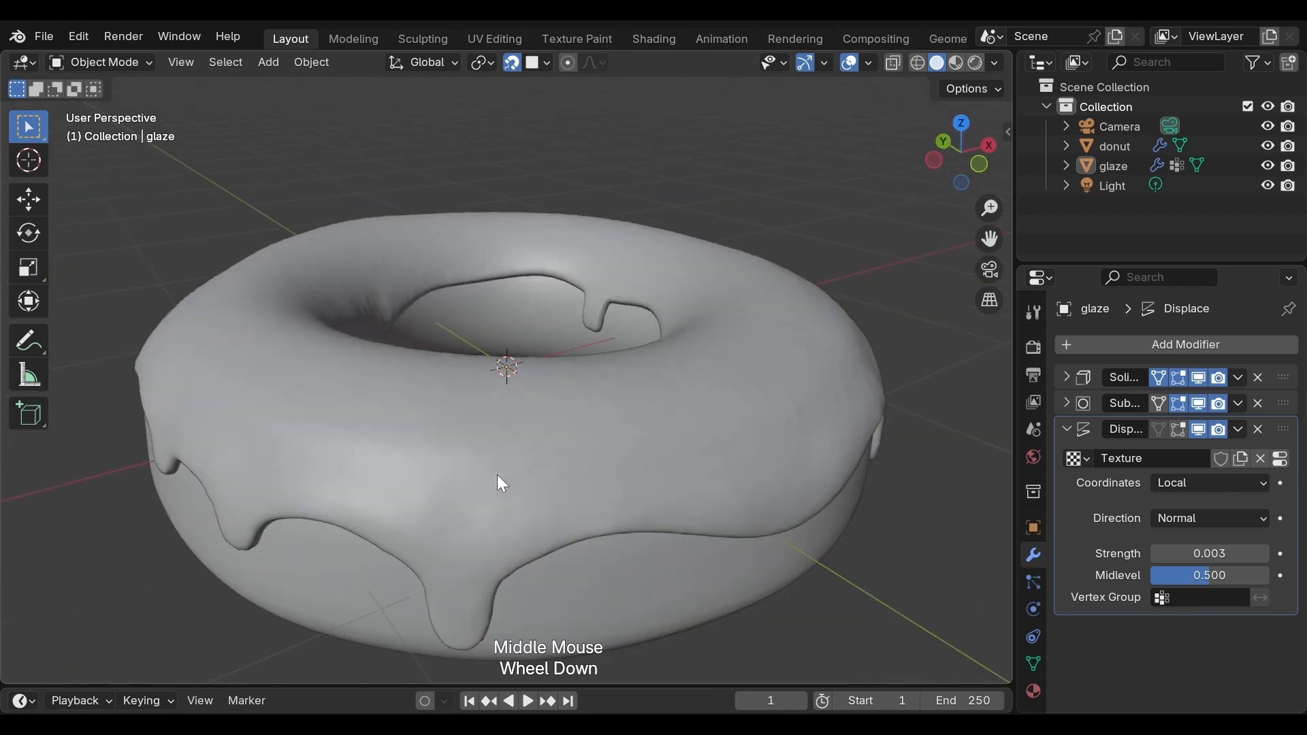
Step: Add a second Displace modifier to the glaze and give it a new texture
click(1066, 430)
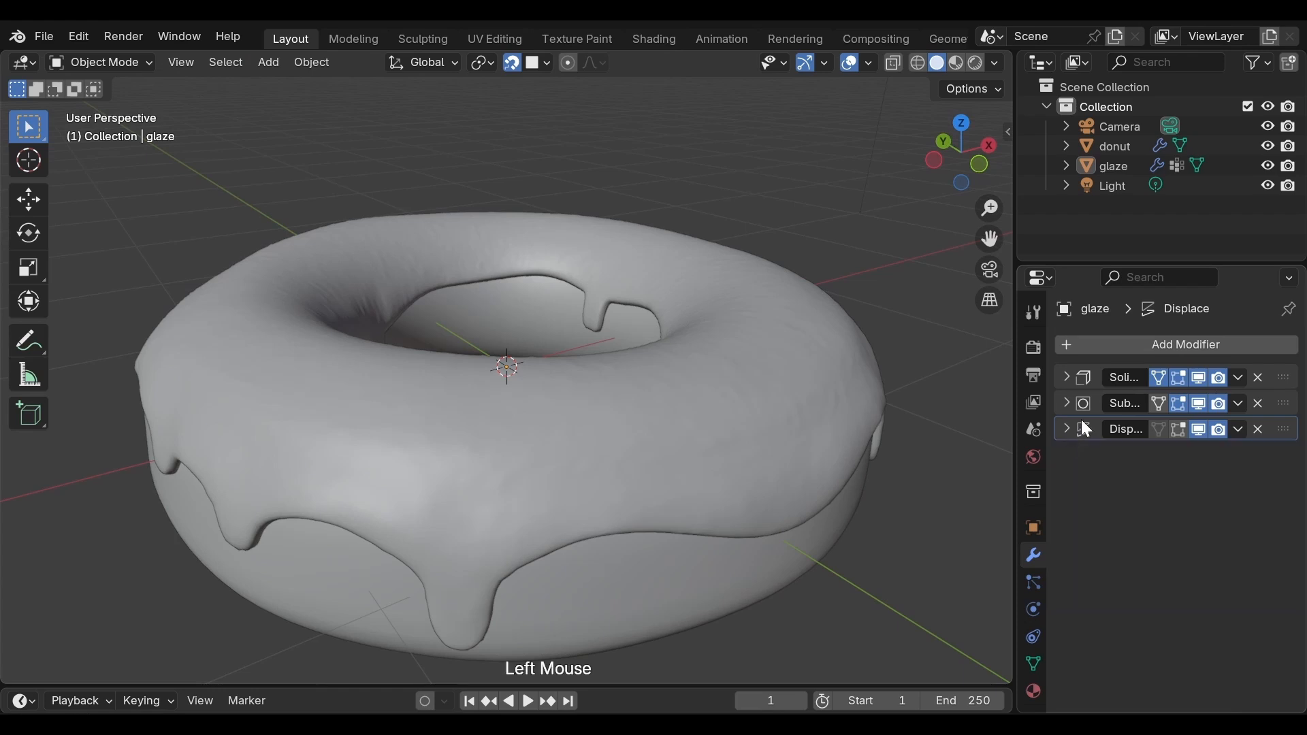
click(1133, 342)
mouse_move(1133, 342)
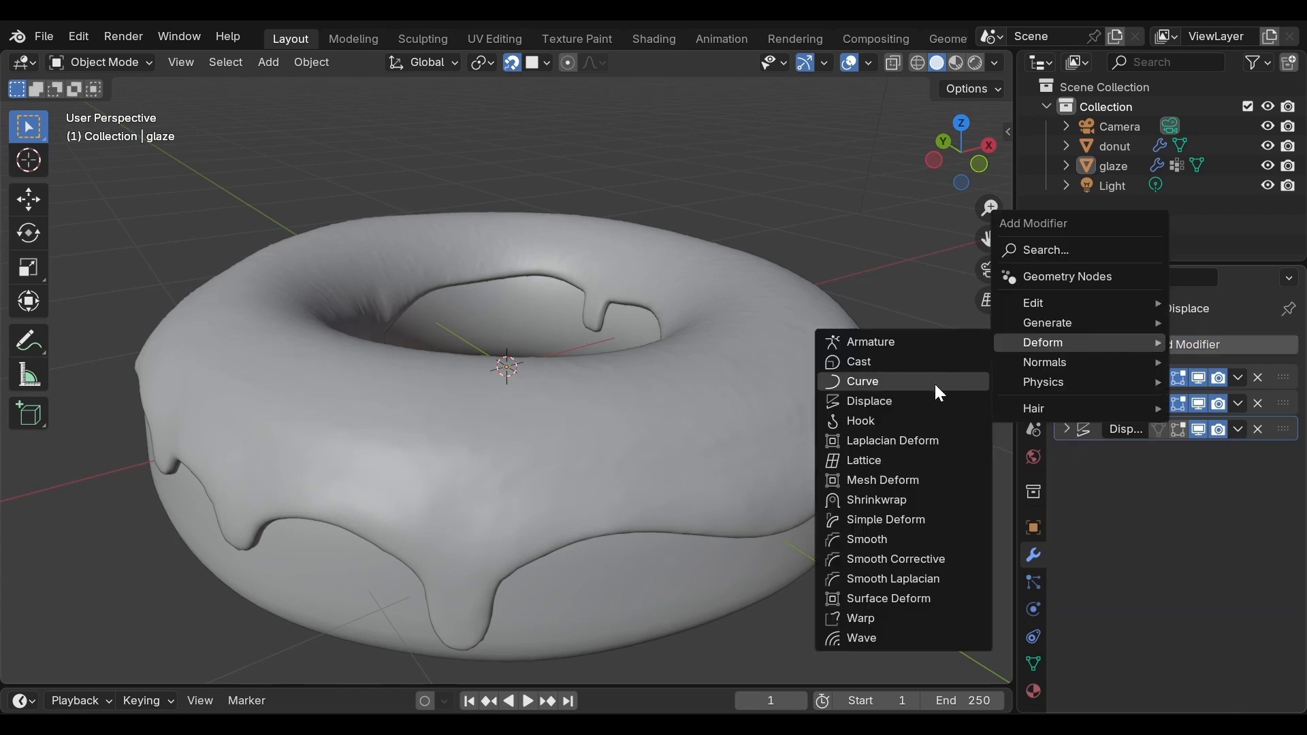
click(920, 403)
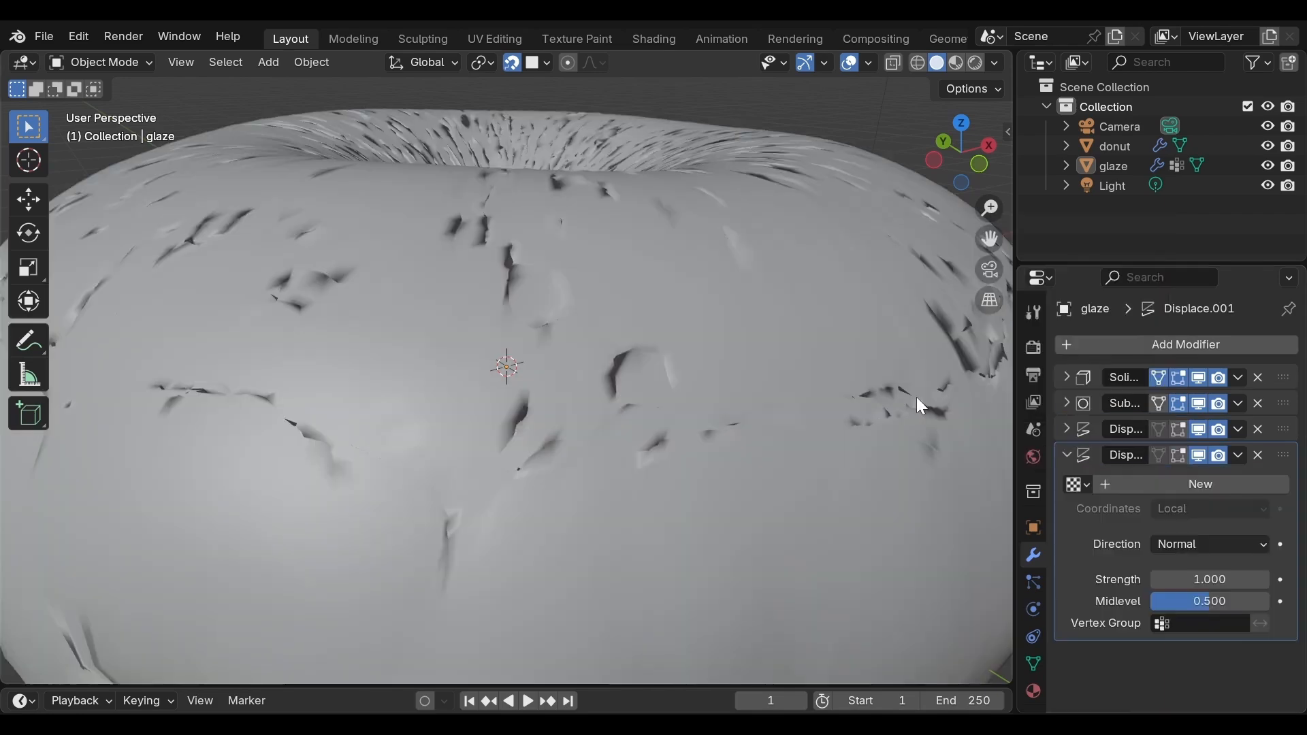
scroll(920, 409, down, 3)
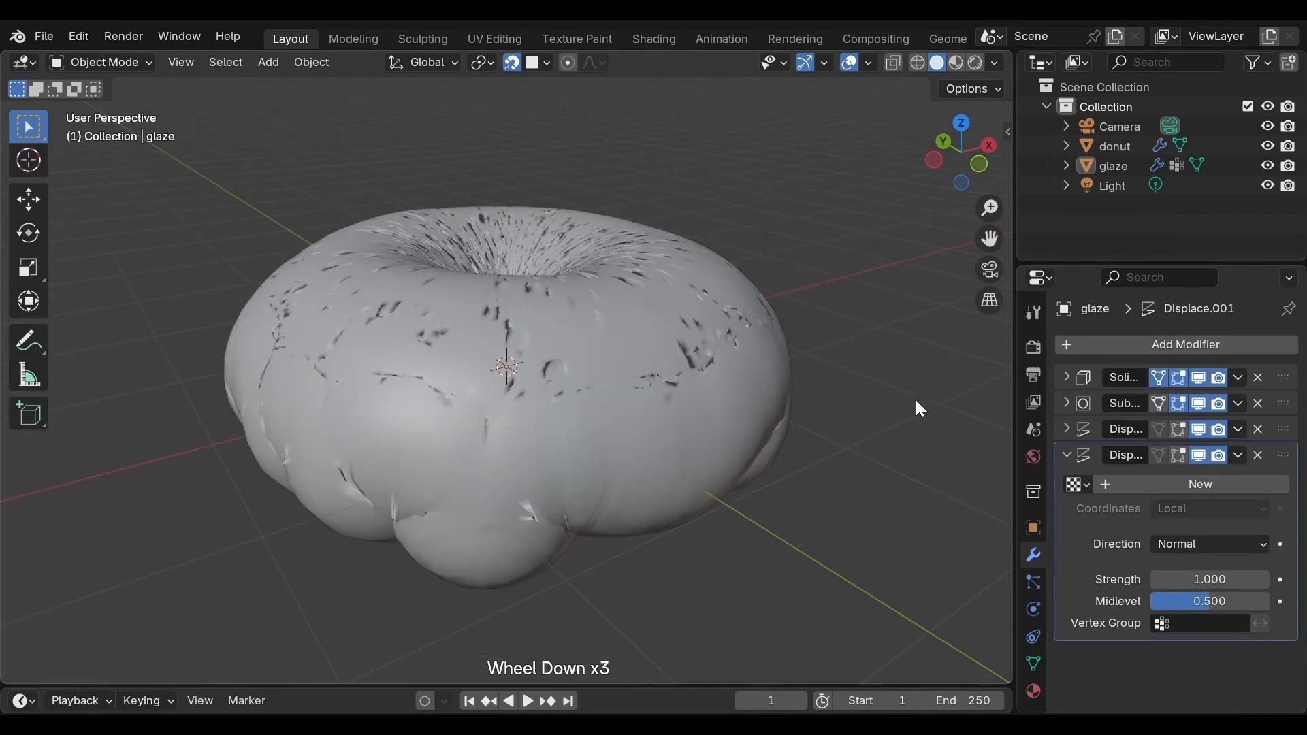
click(1178, 484)
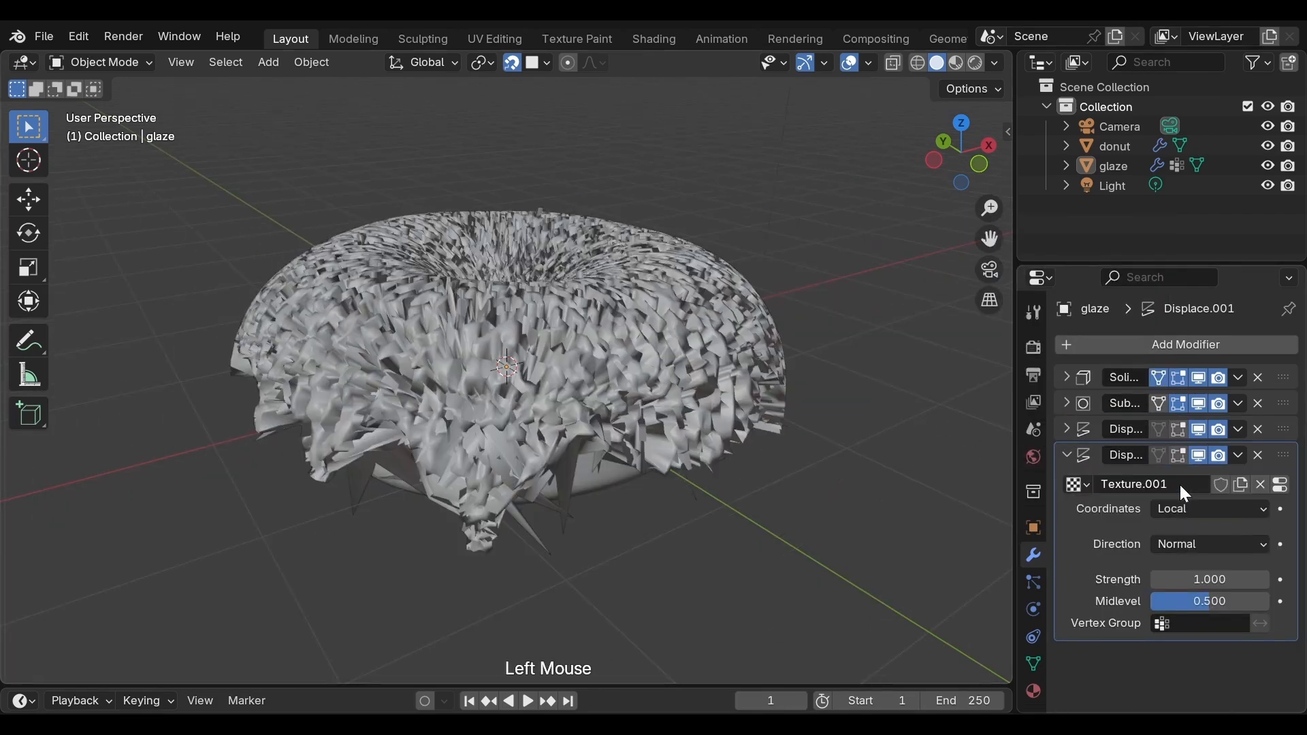
Step: Set the second Displace modifier's midlevel to 0.720 and its strength to 0.003
drag(1202, 609, 1222, 609)
click(1201, 580)
text(0)
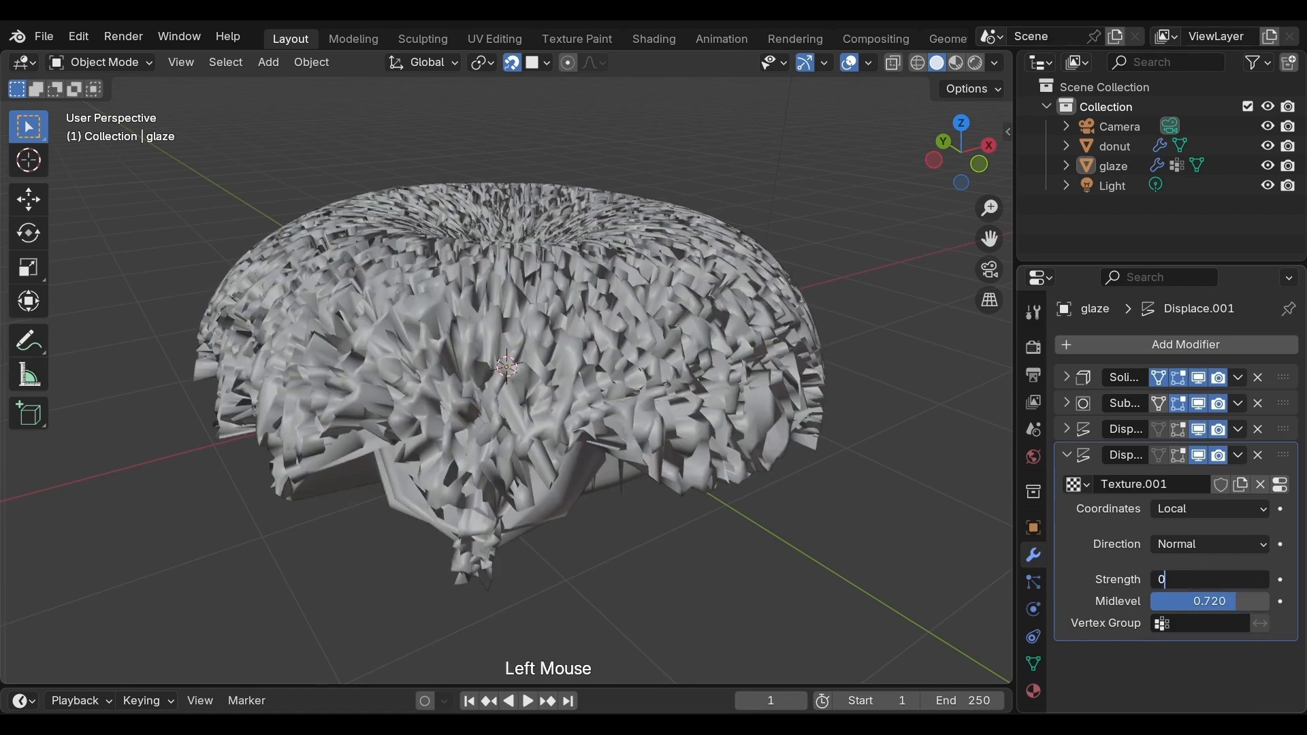
text(.003)
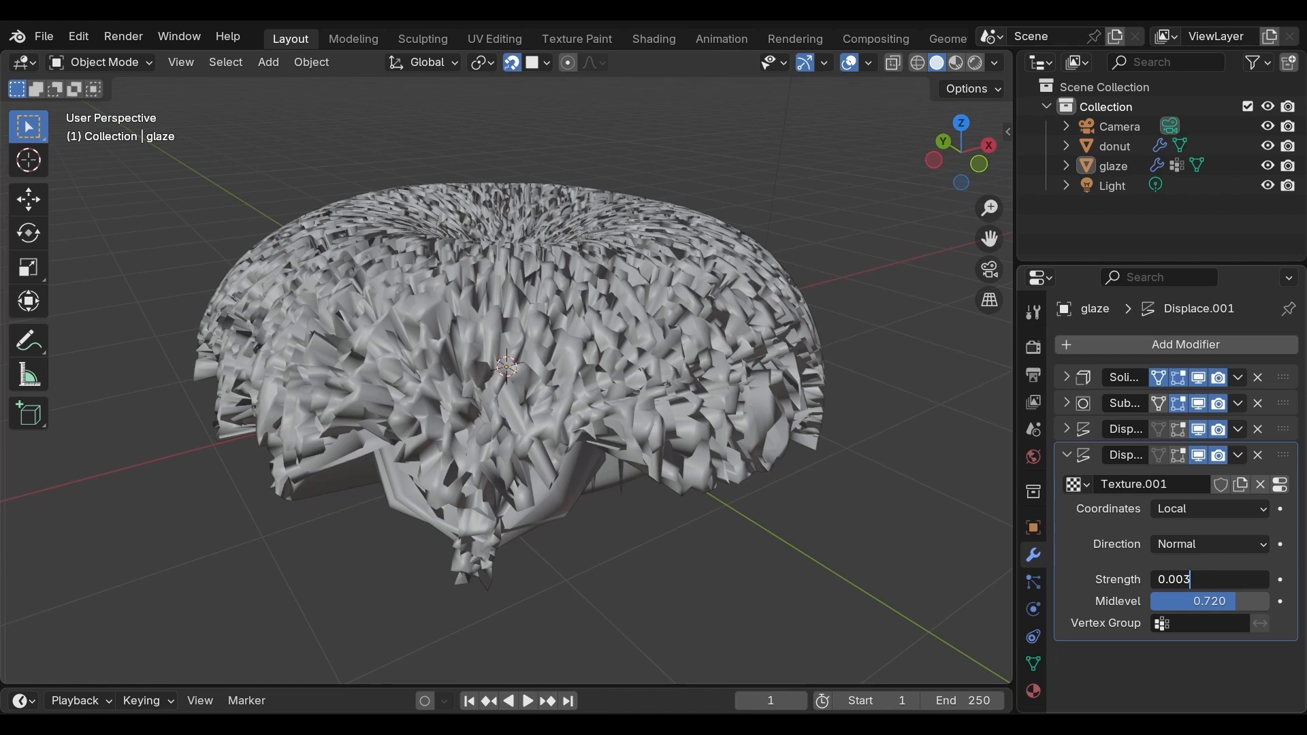
key(Return)
scroll(765, 490, up, 4)
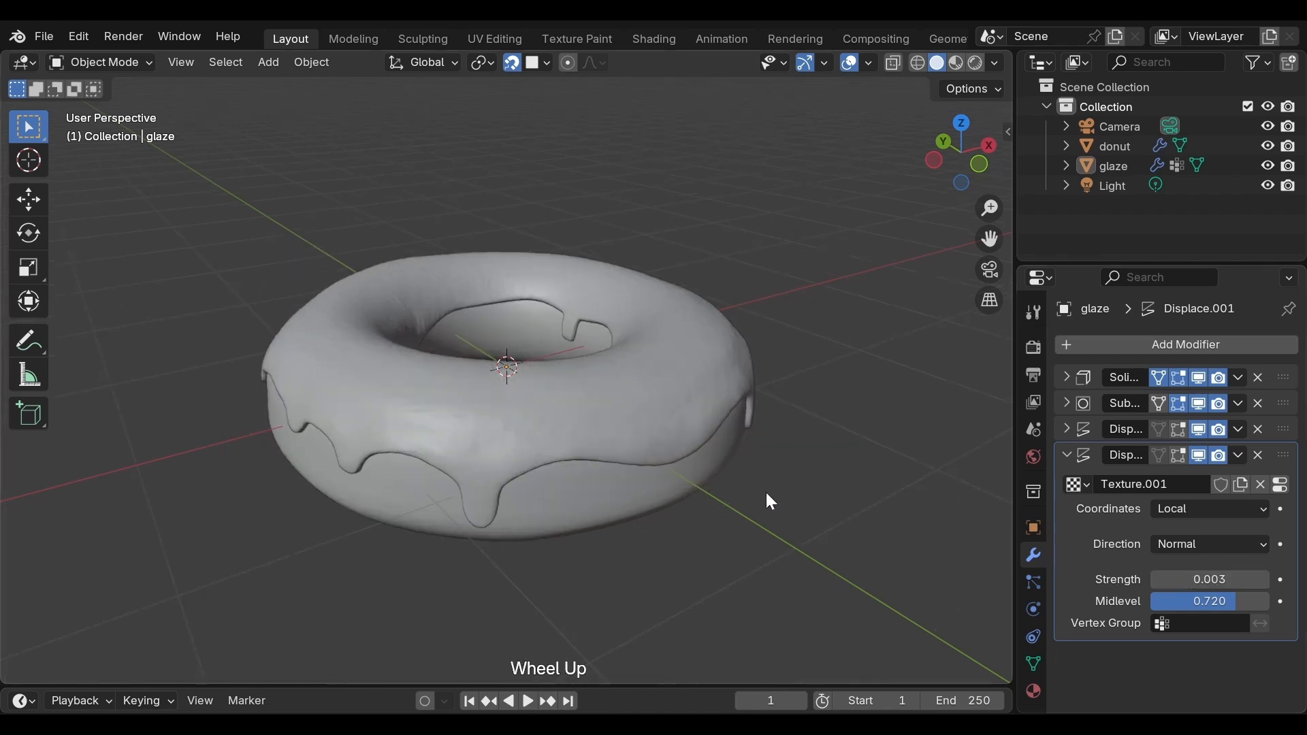
middle_click(768, 492)
middle_drag(768, 495, 479, 492)
scroll(655, 526, down, 1)
scroll(655, 525, down, 1)
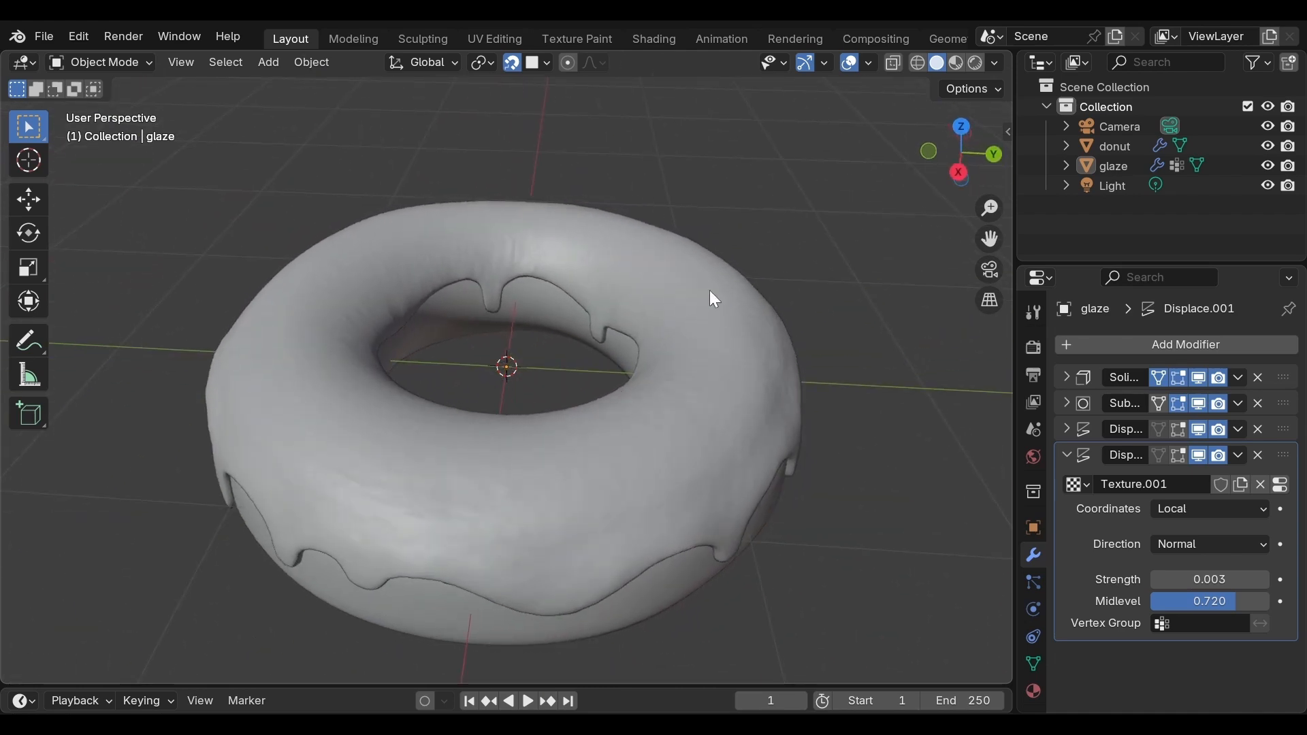
Step: Examine the glaze's surface irregularities in Rendered shading from another side and return to Solid shading
key(z)
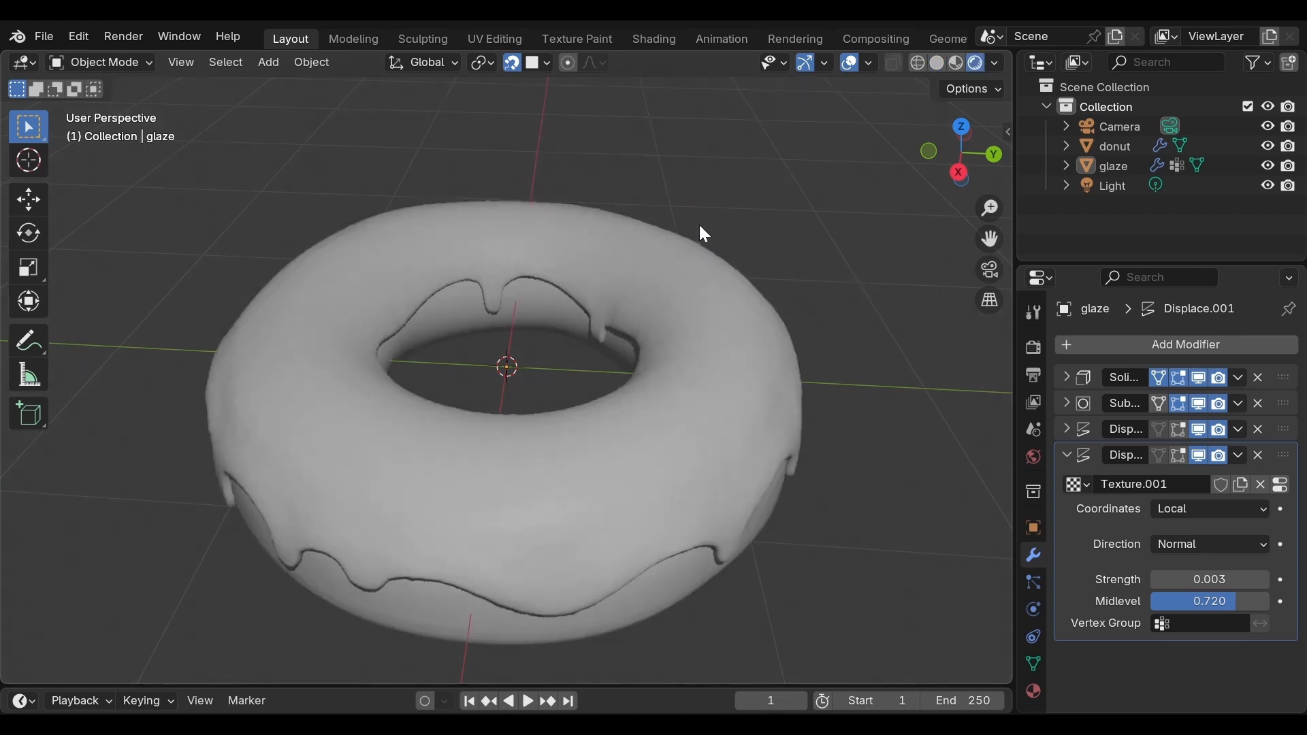
scroll(705, 238, down, 2)
middle_drag(714, 246, 312, 211)
scroll(579, 316, up, 4)
scroll(395, 245, down, 3)
key(z)
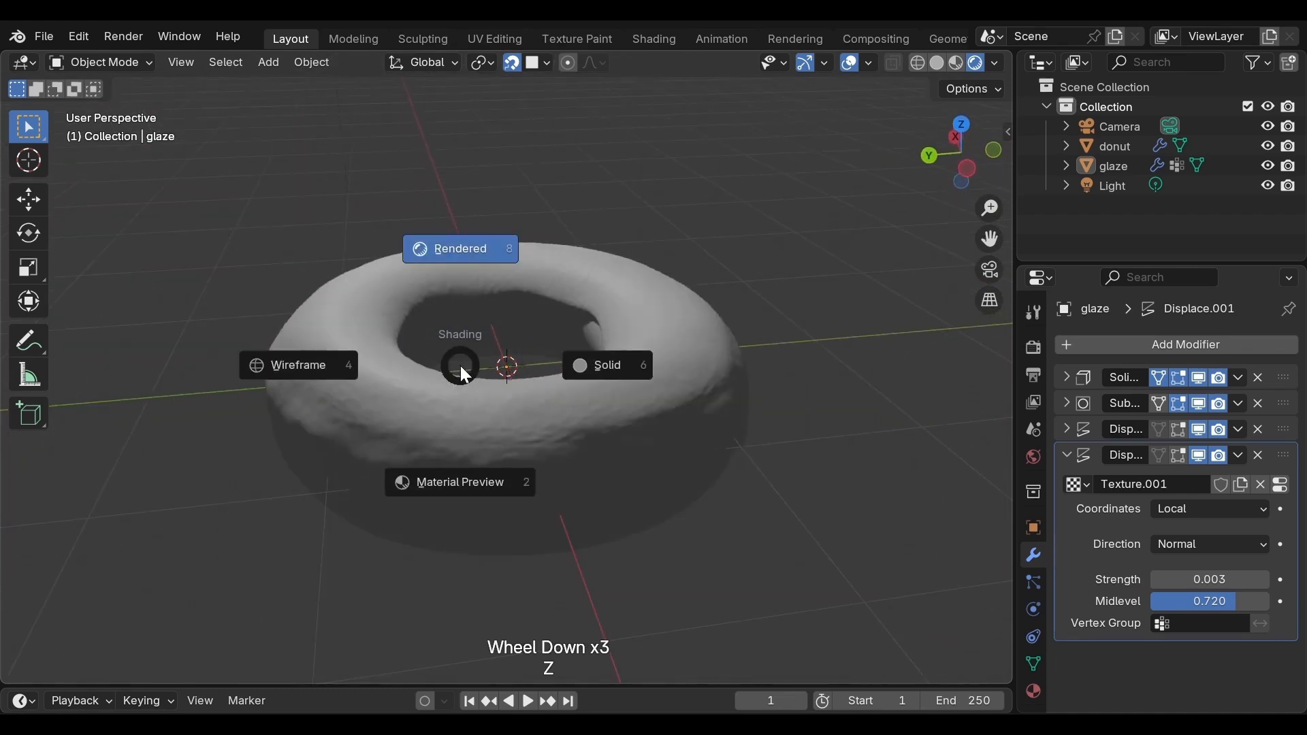
click(517, 413)
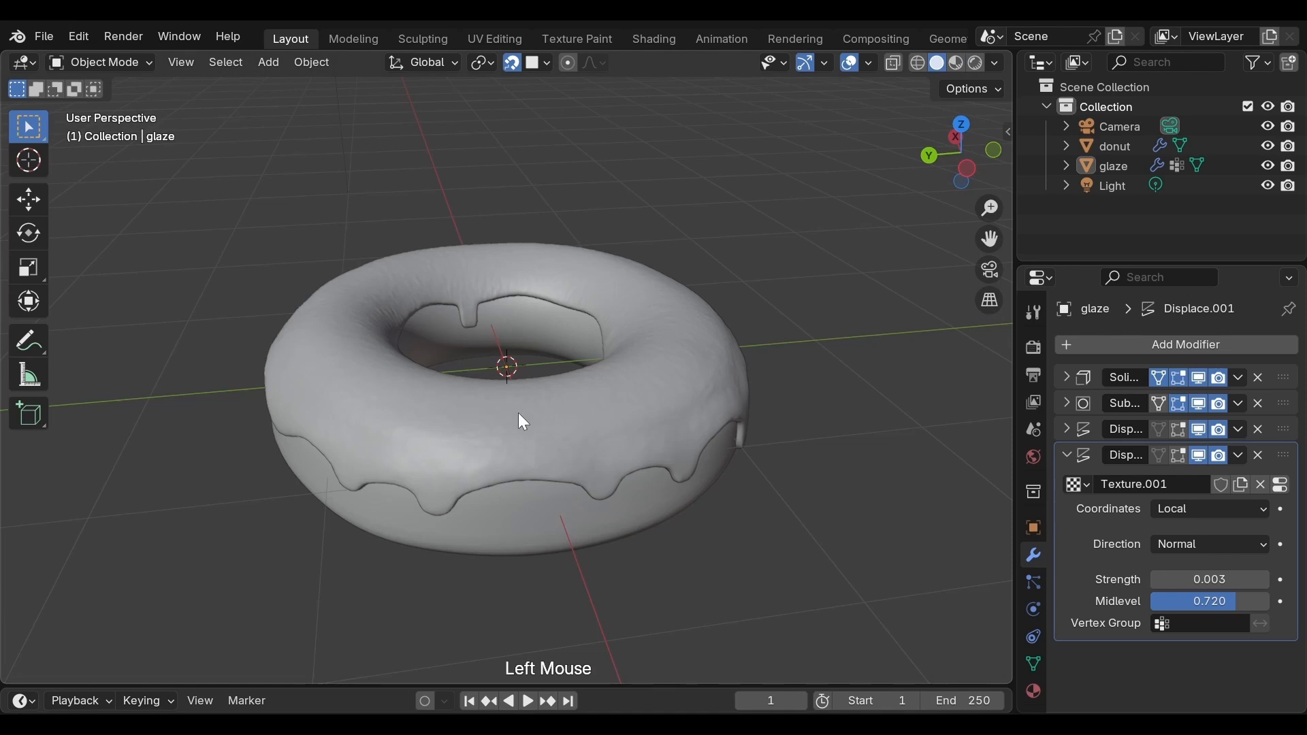
Step: Apply Shade Smooth to the glaze and deselect it
right_click(520, 413)
mouse_move(520, 410)
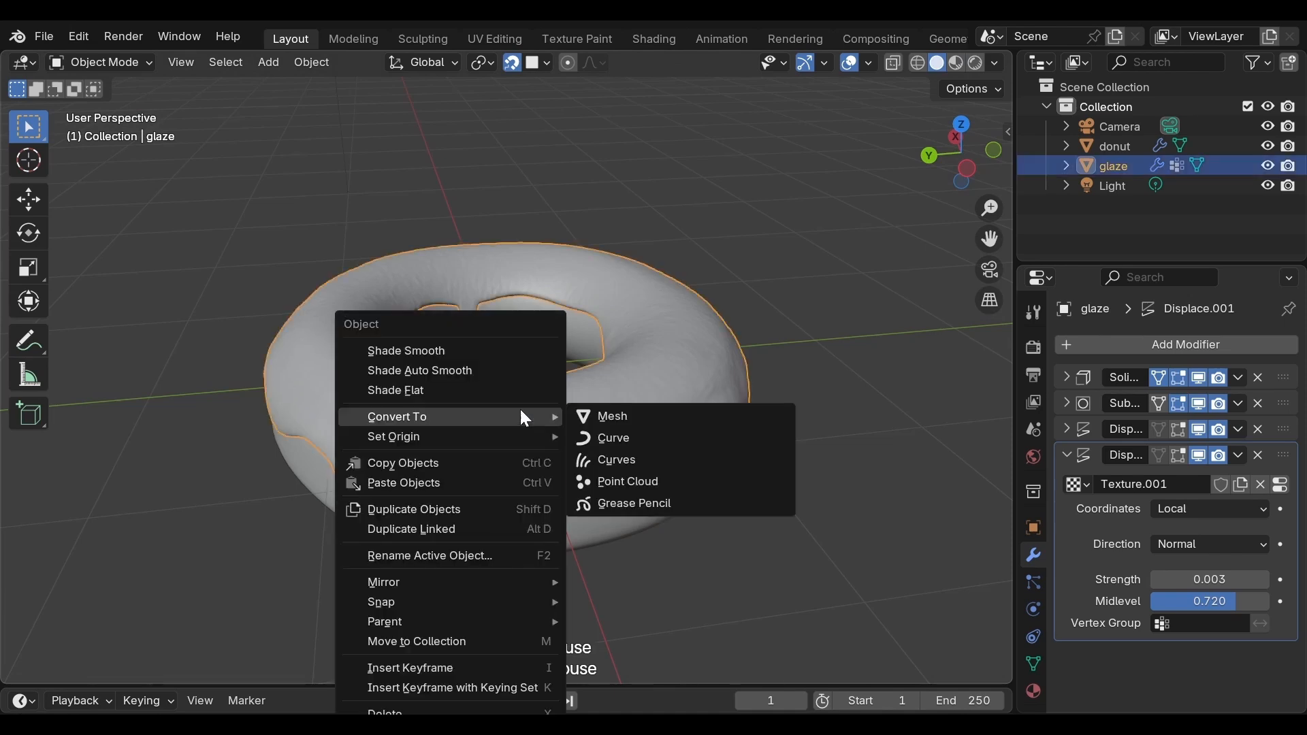
click(521, 353)
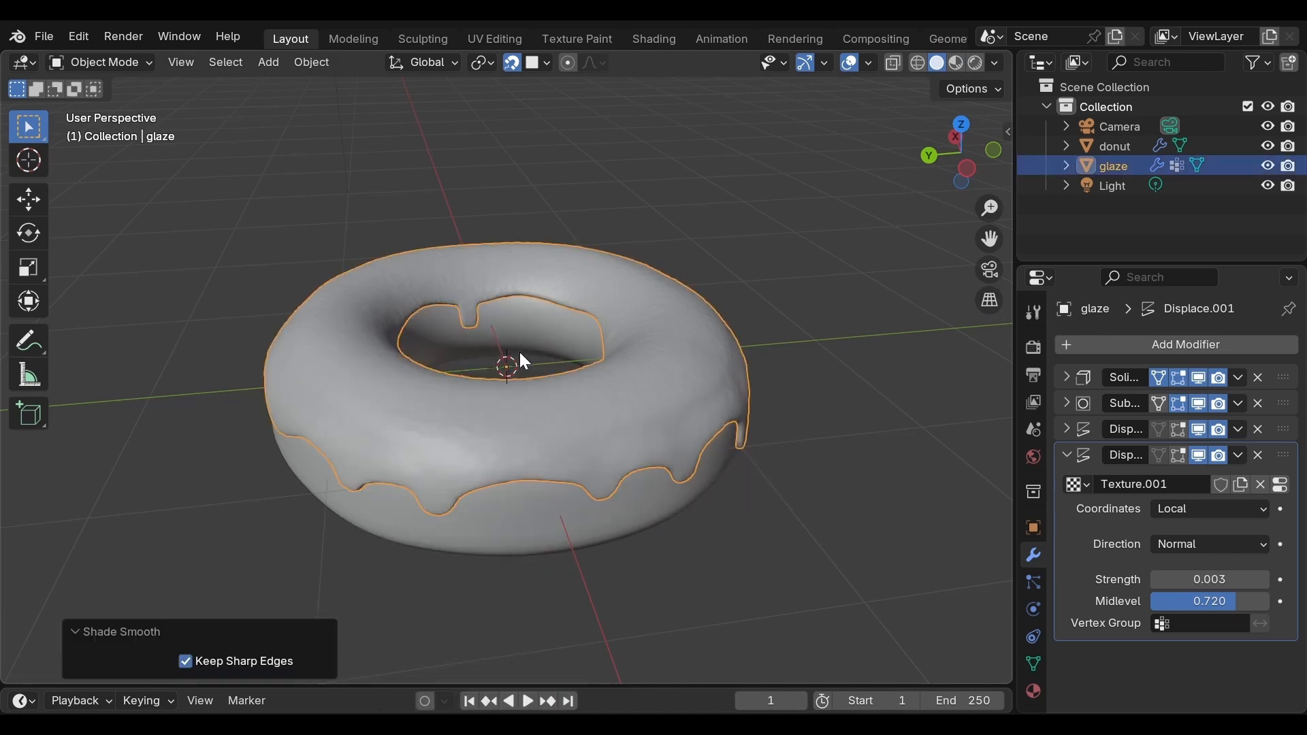
click(751, 267)
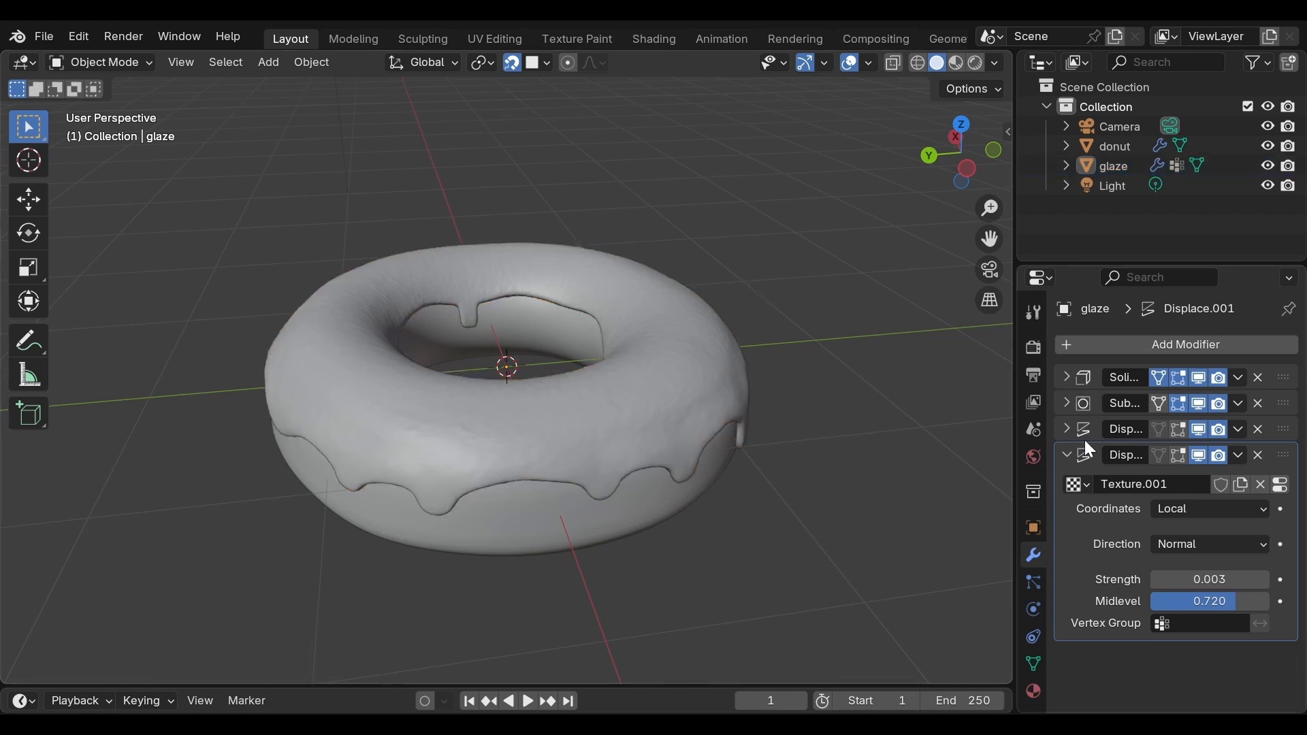
Step: Disable the Edit Mode display of the glaze's Solidify modifier and enter Edit Mode on the glaze
click(1069, 455)
click(1065, 377)
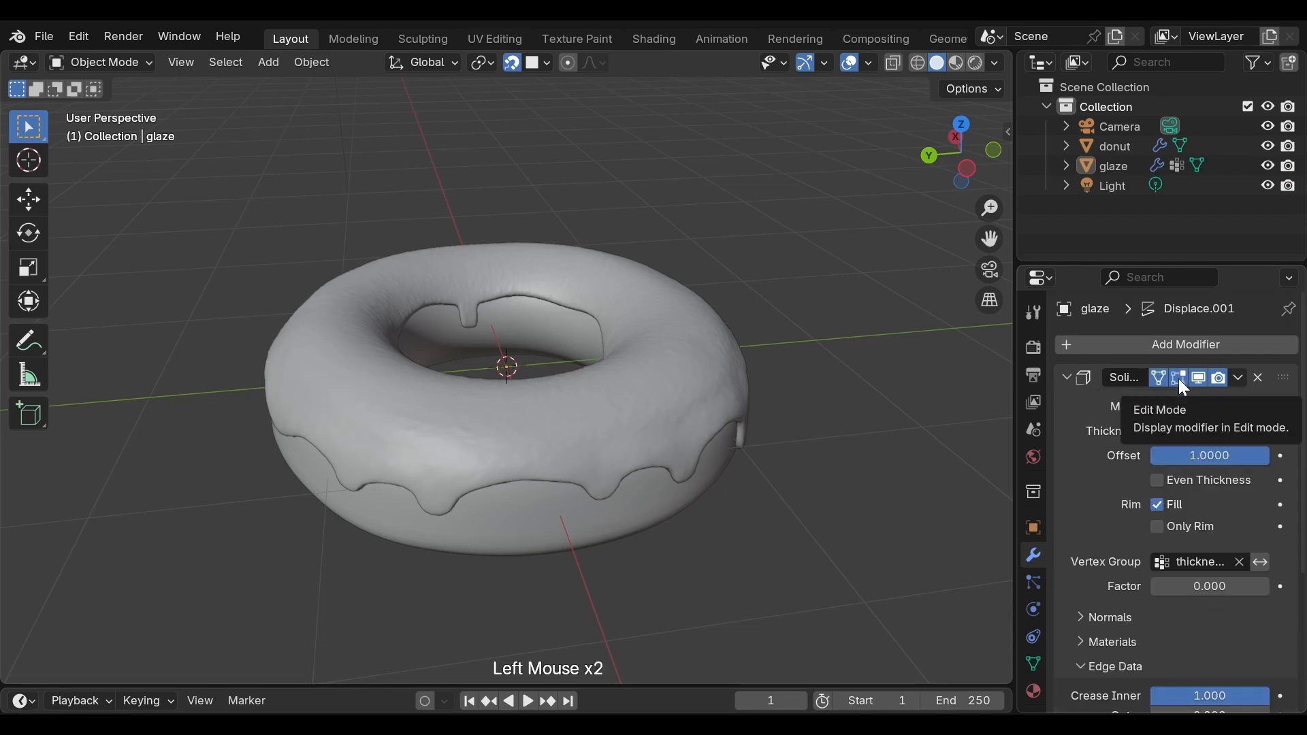
click(1178, 378)
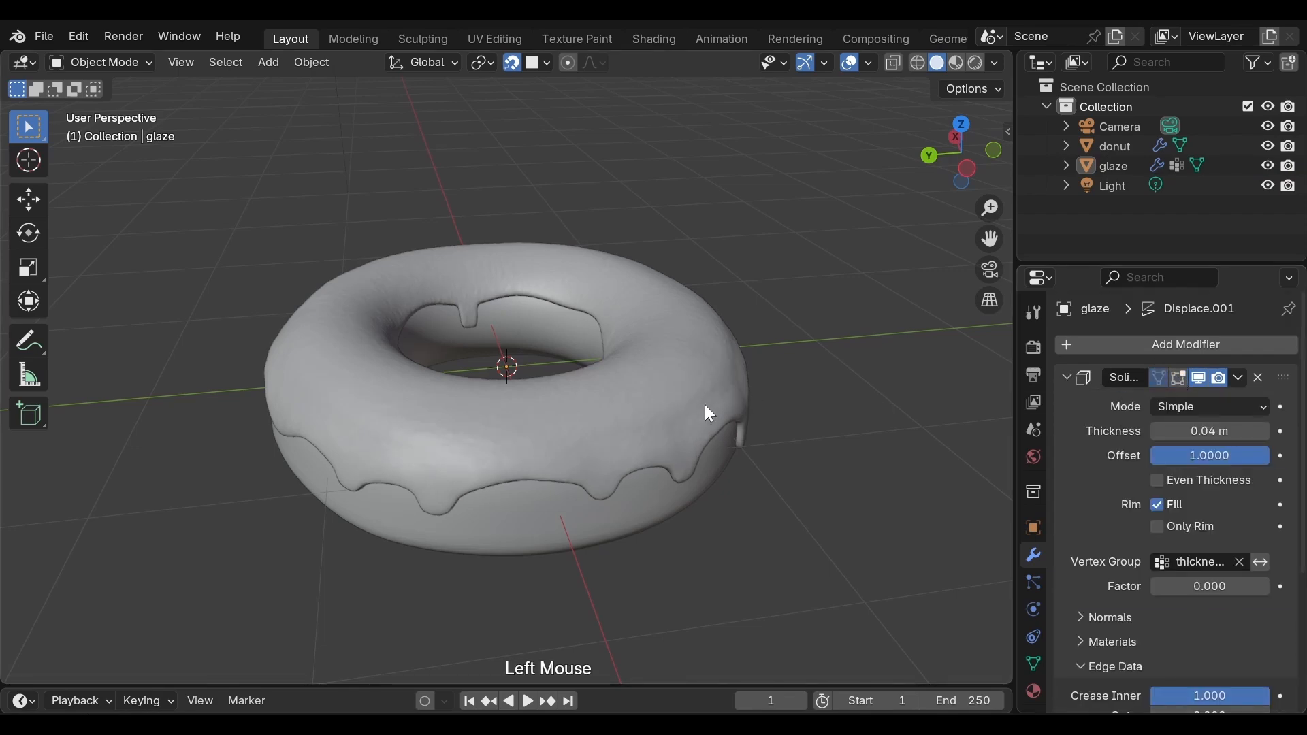
key(Tab)
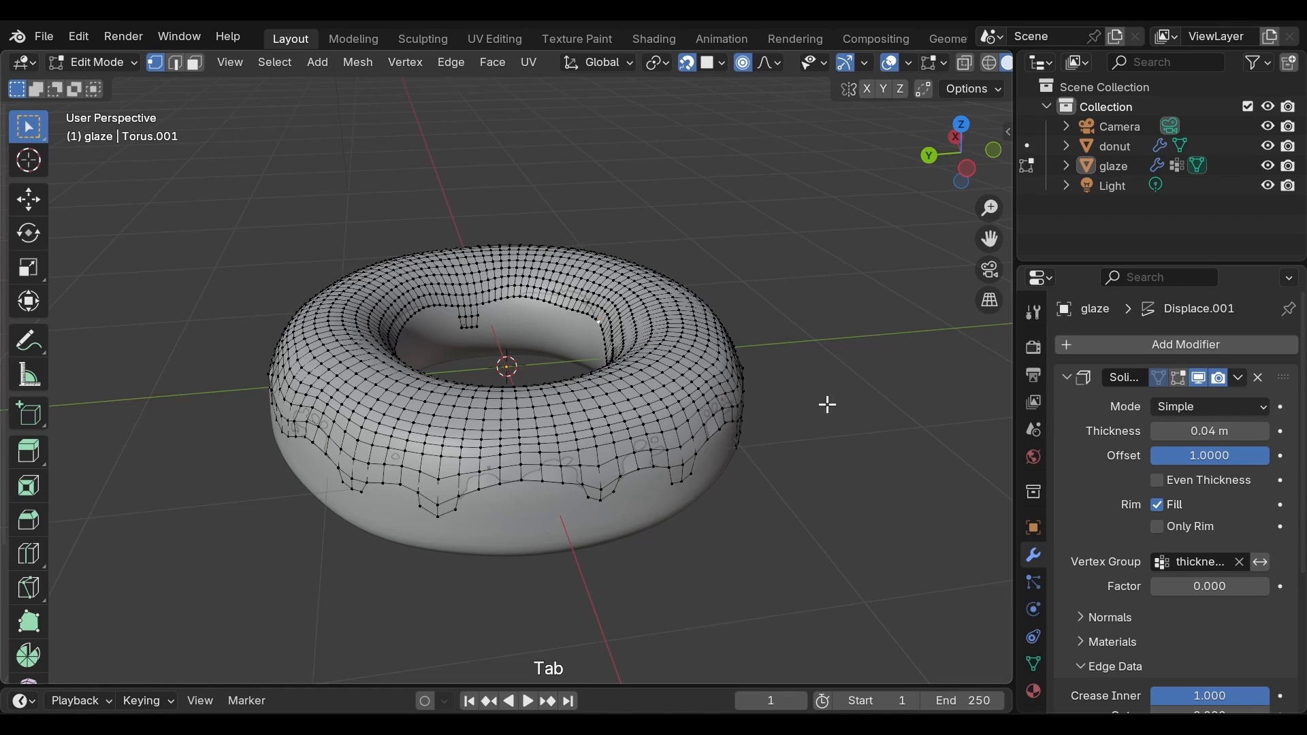
Step: Add a Shrinkwrap modifier to the glaze and move it to the start of the modifier stack
click(1110, 345)
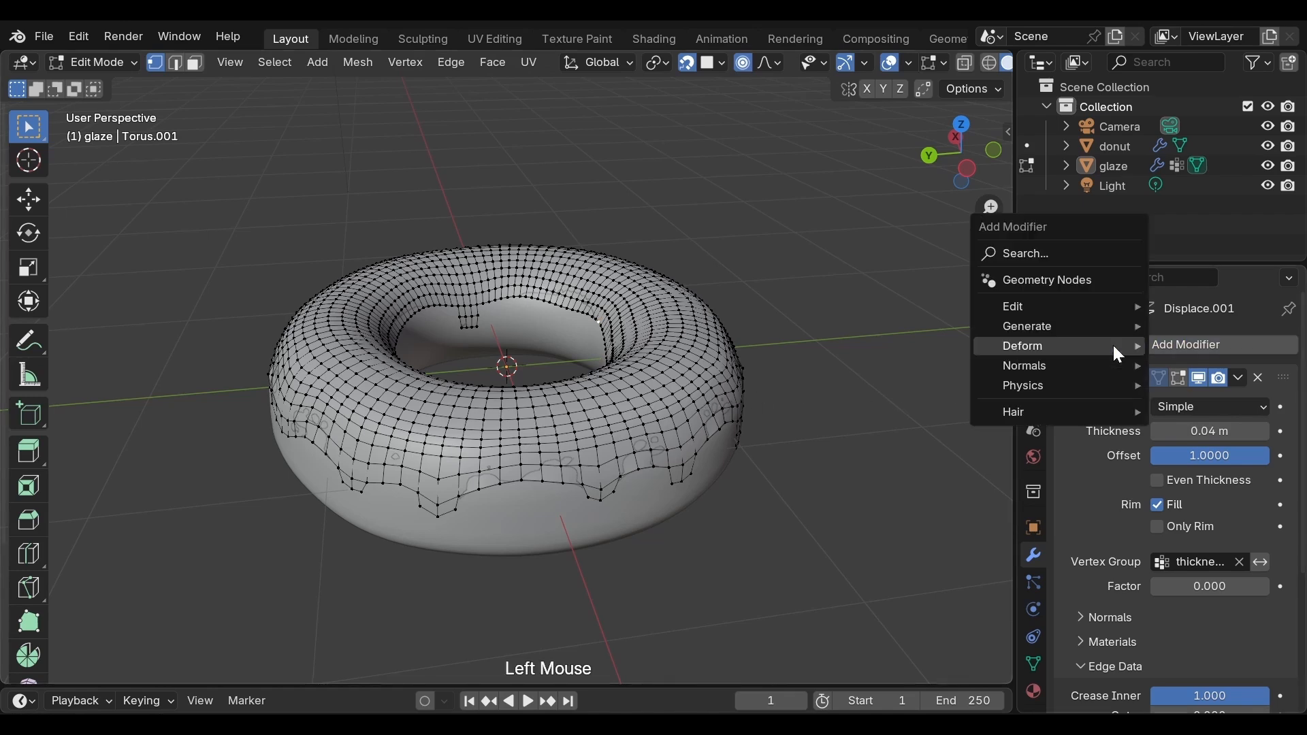
mouse_move(1111, 352)
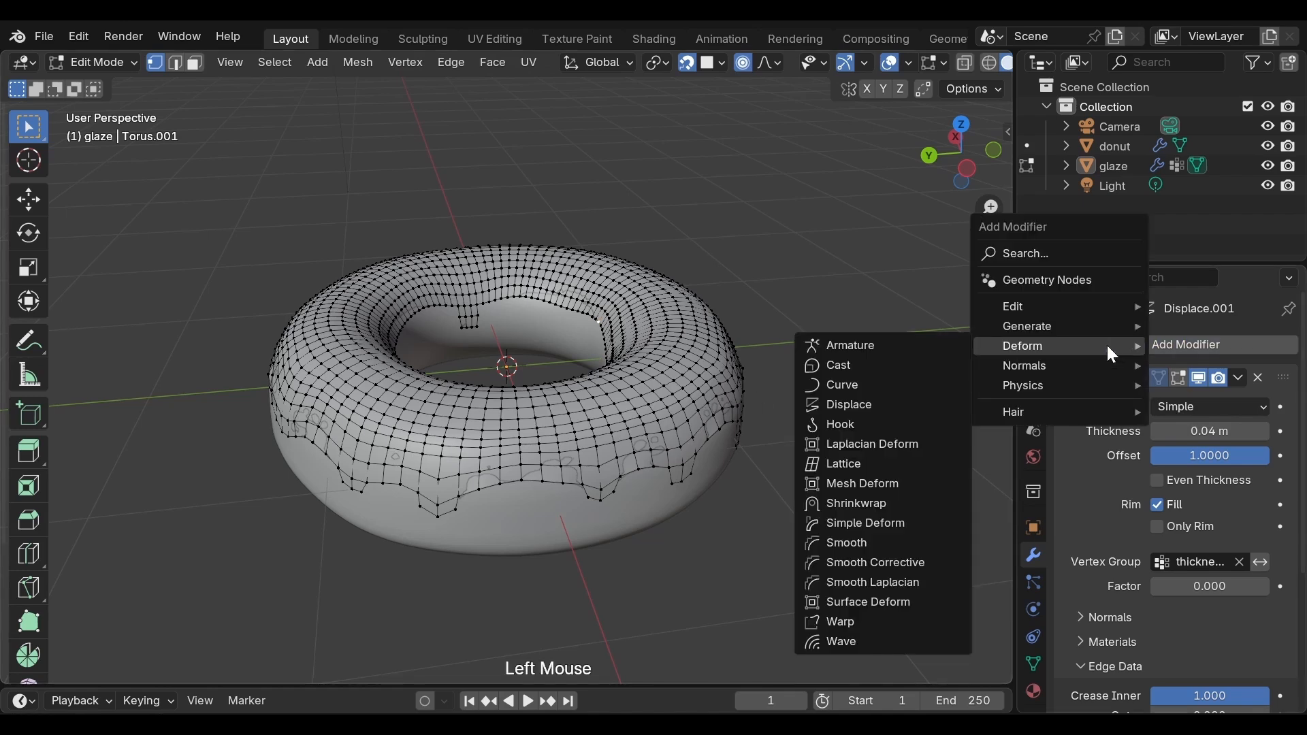
click(917, 505)
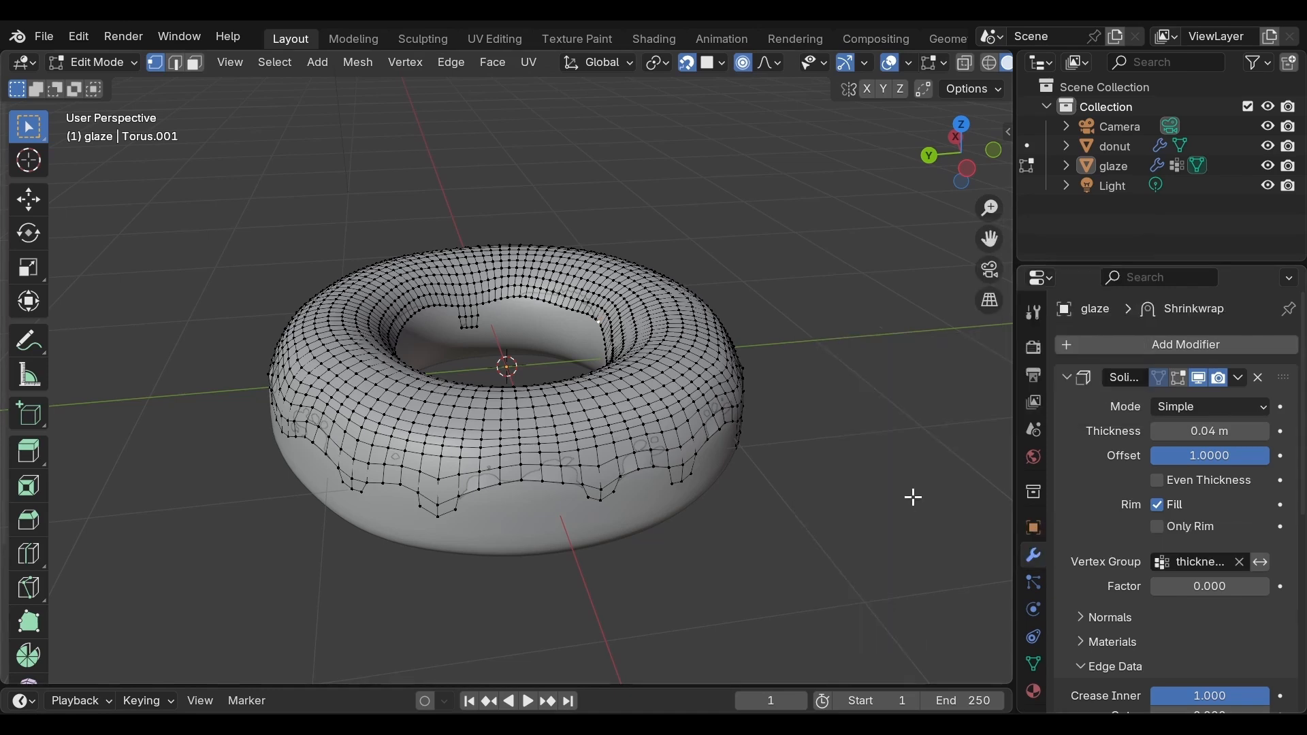
click(1066, 378)
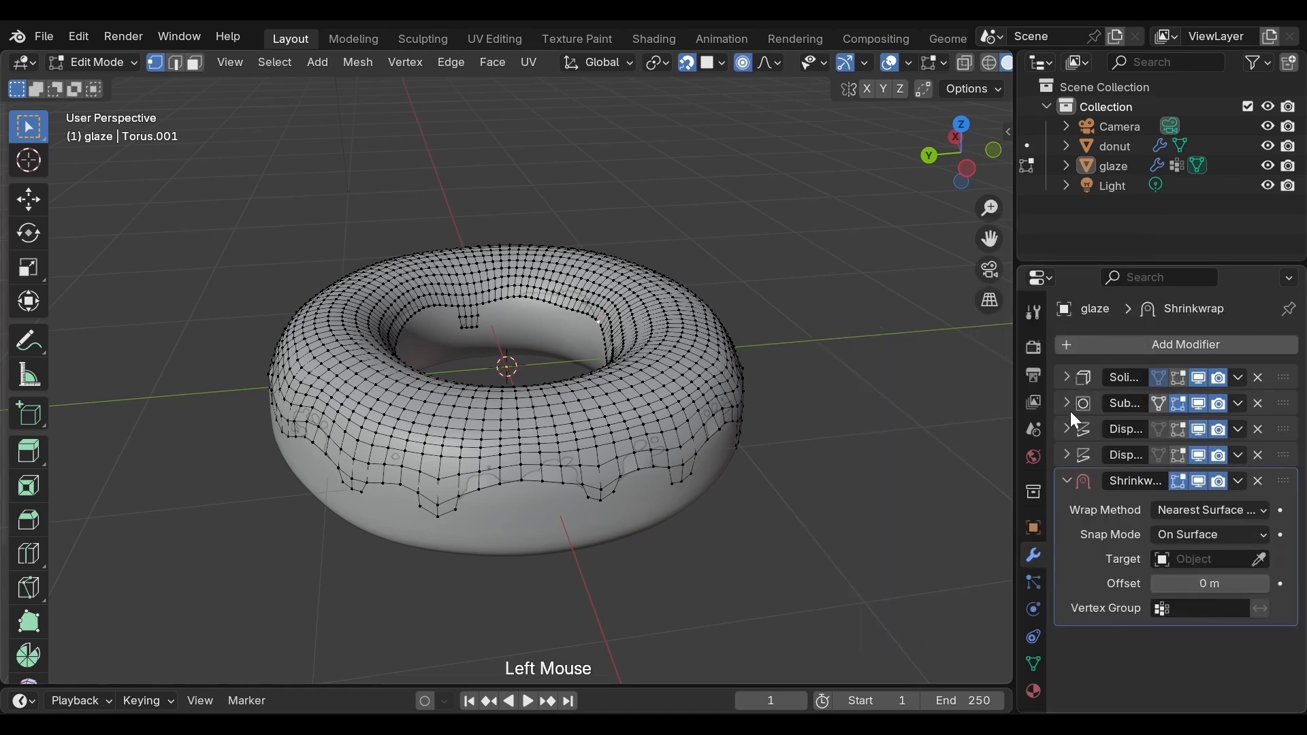
click(1286, 488)
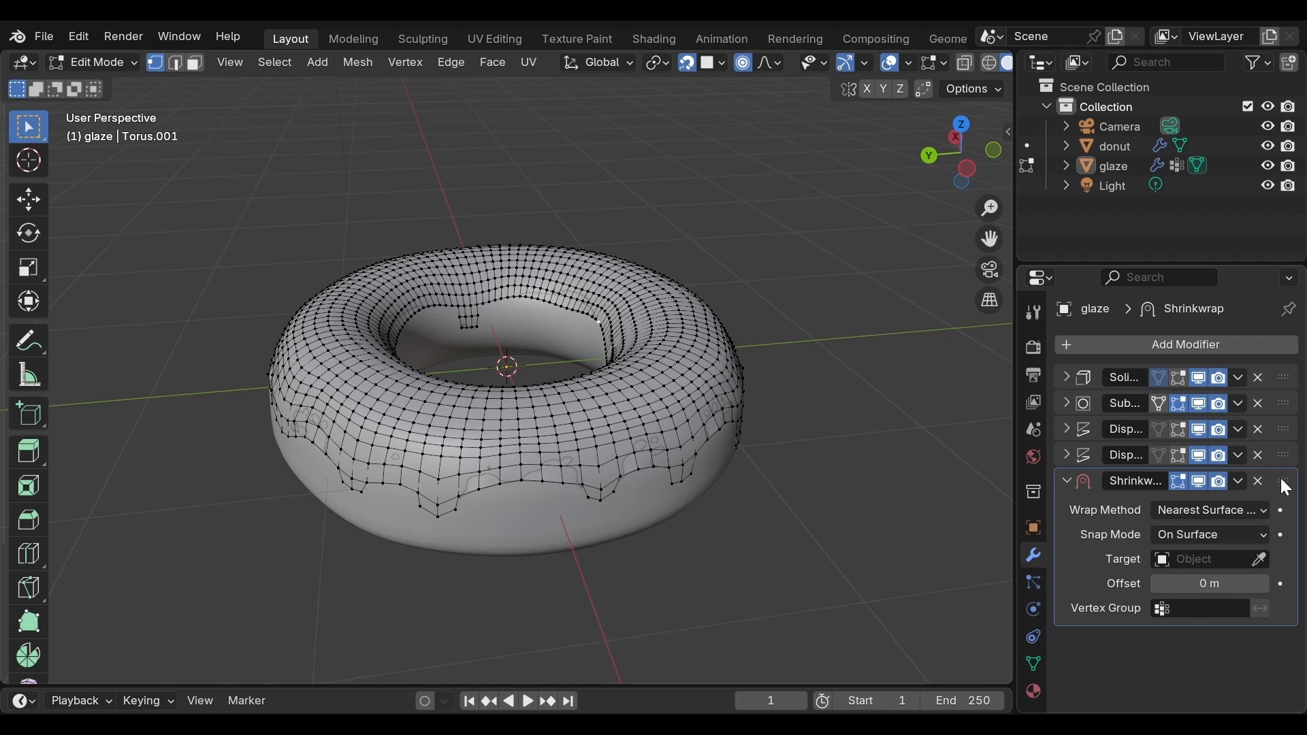
click(1287, 487)
drag(1287, 487, 1282, 375)
click(1282, 384)
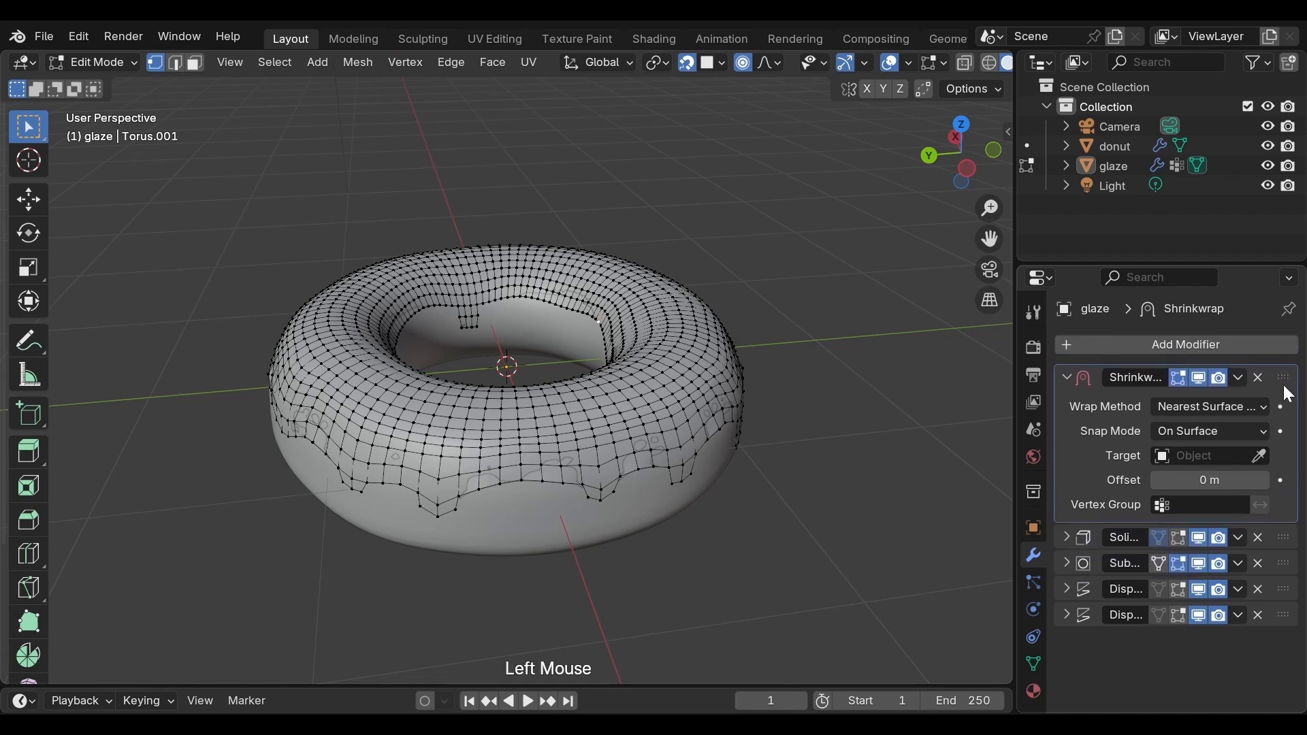
Step: Set the donut as the Shrinkwrap modifier's target and return the glaze to Object Mode
click(1259, 456)
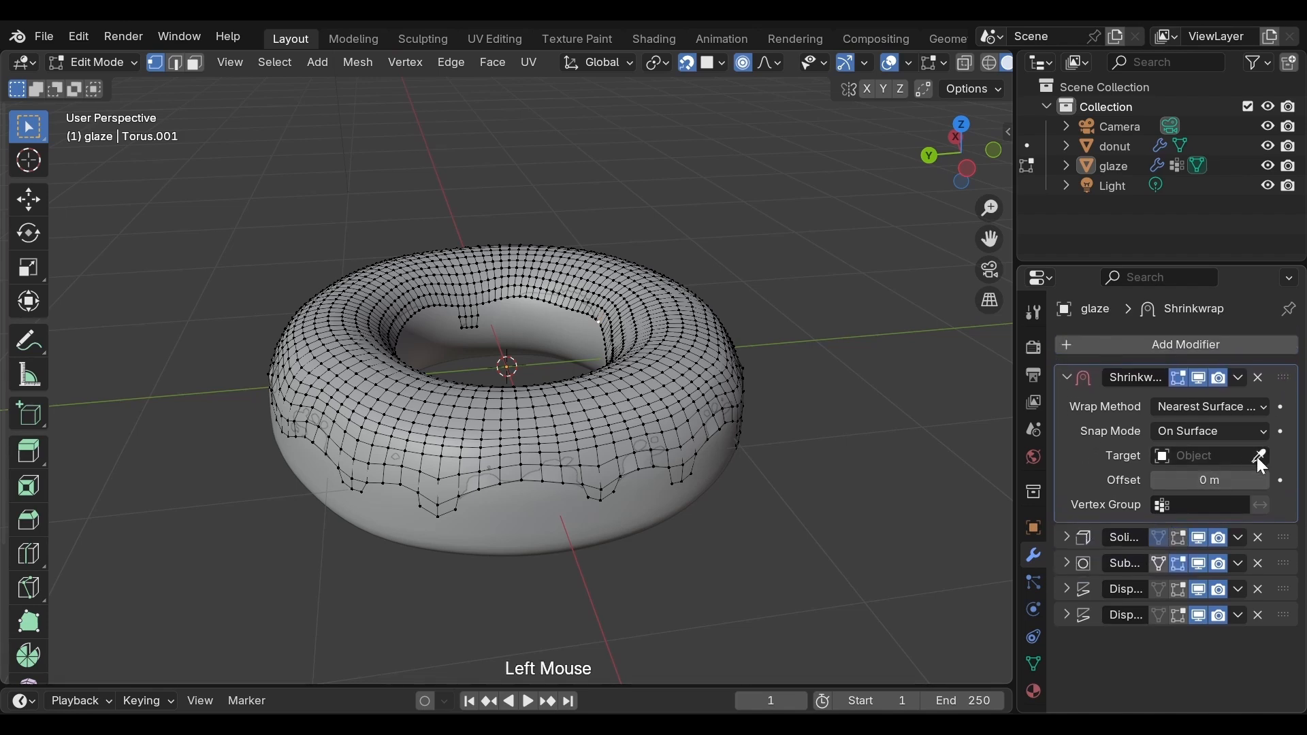
click(633, 488)
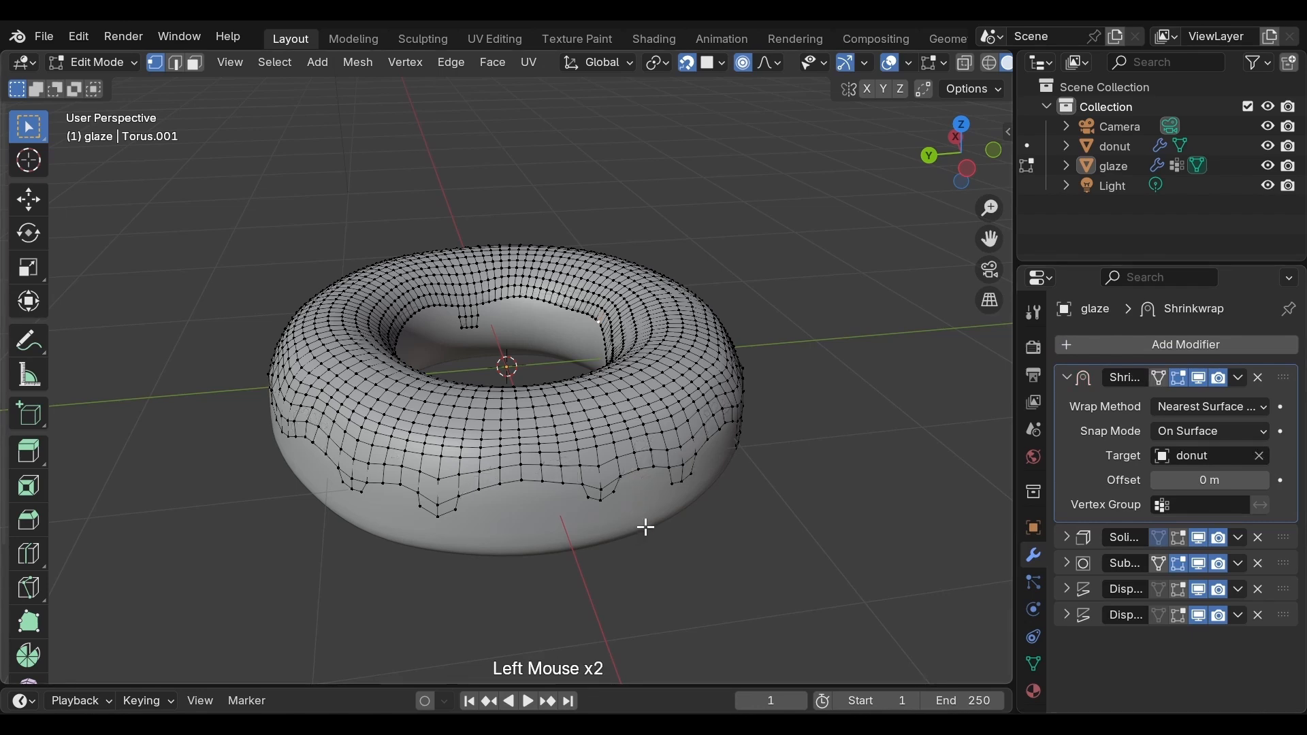
click(1069, 379)
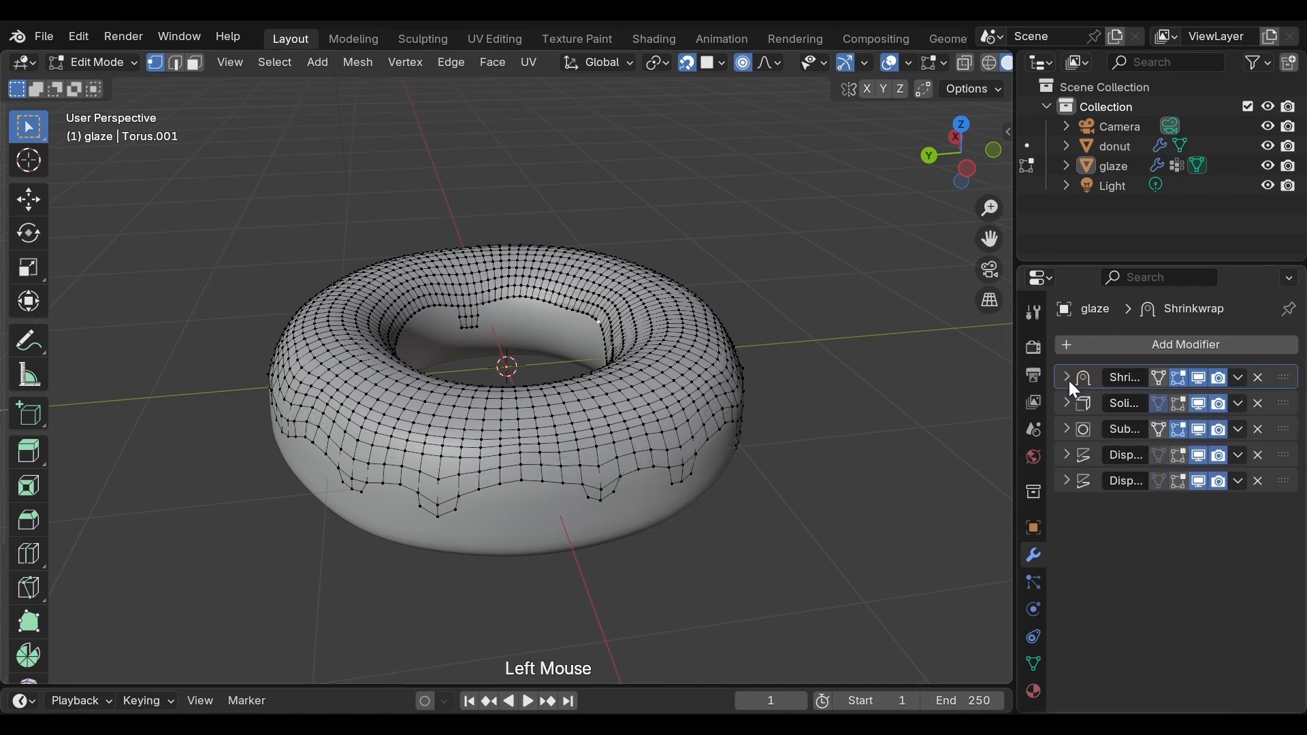
key(Tab)
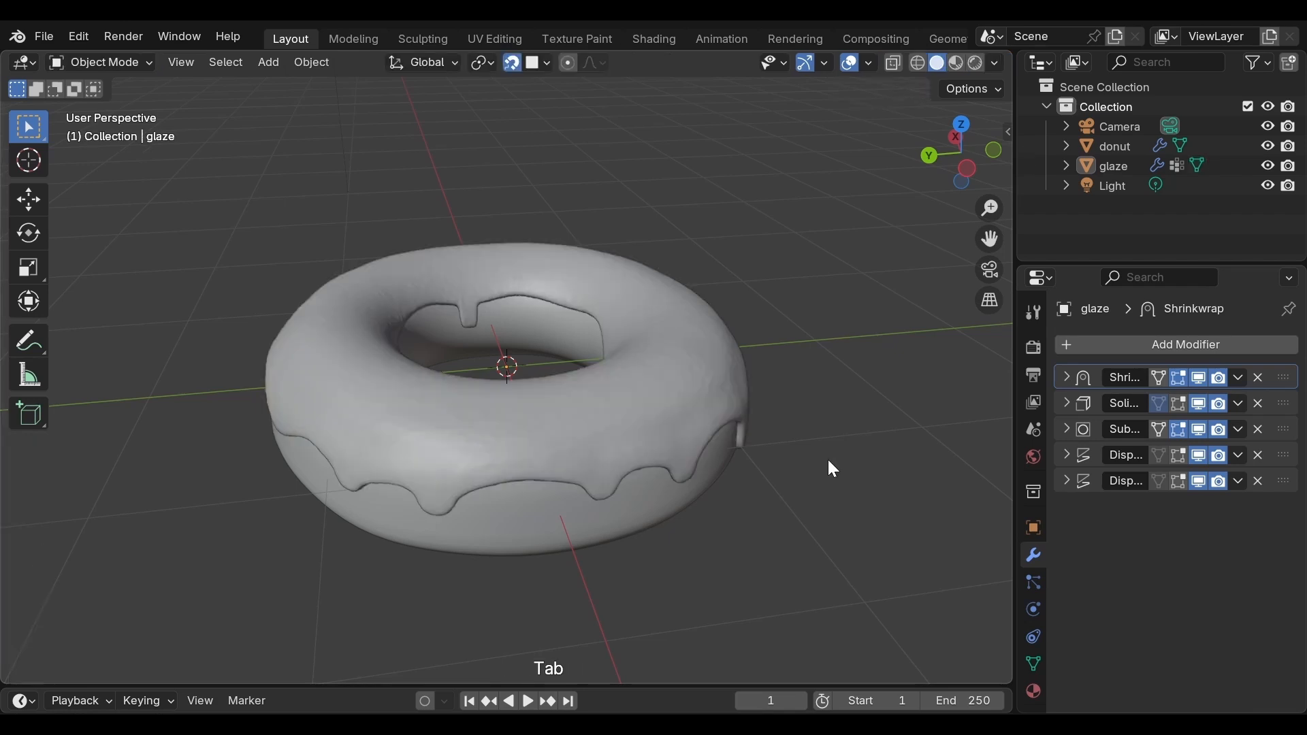
scroll(797, 462, down, 2)
scroll(638, 461, up, 3)
middle_drag(798, 461, 637, 486)
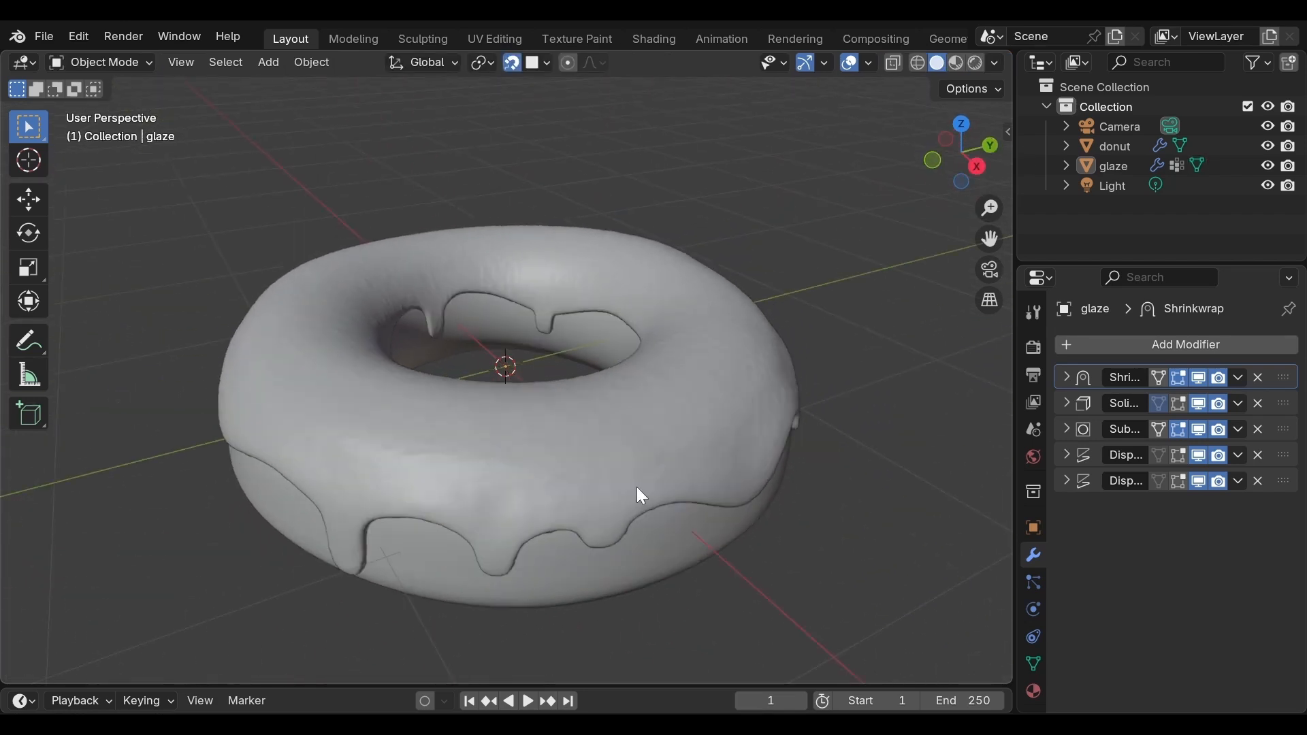
Step: Apply the glaze's Shrinkwrap and Solidify modifiers
click(679, 468)
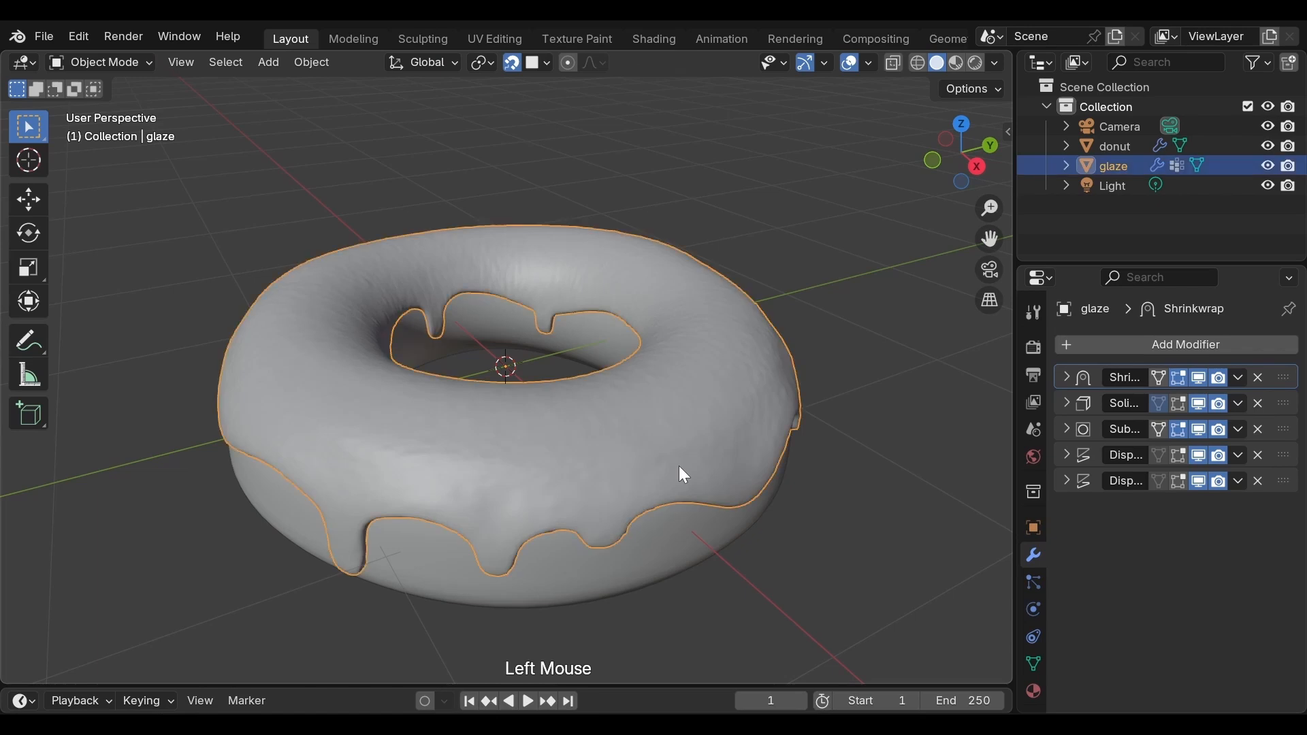
click(1237, 378)
click(1228, 401)
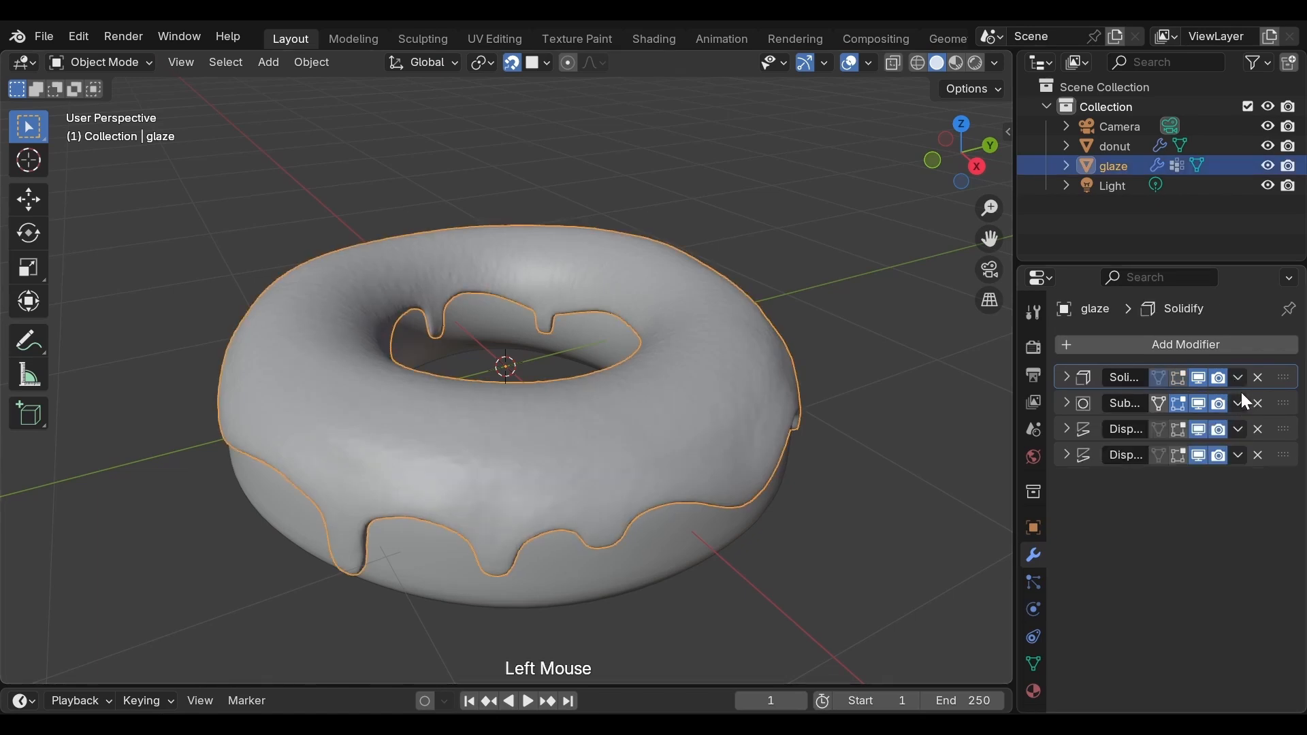
click(1237, 379)
click(1181, 403)
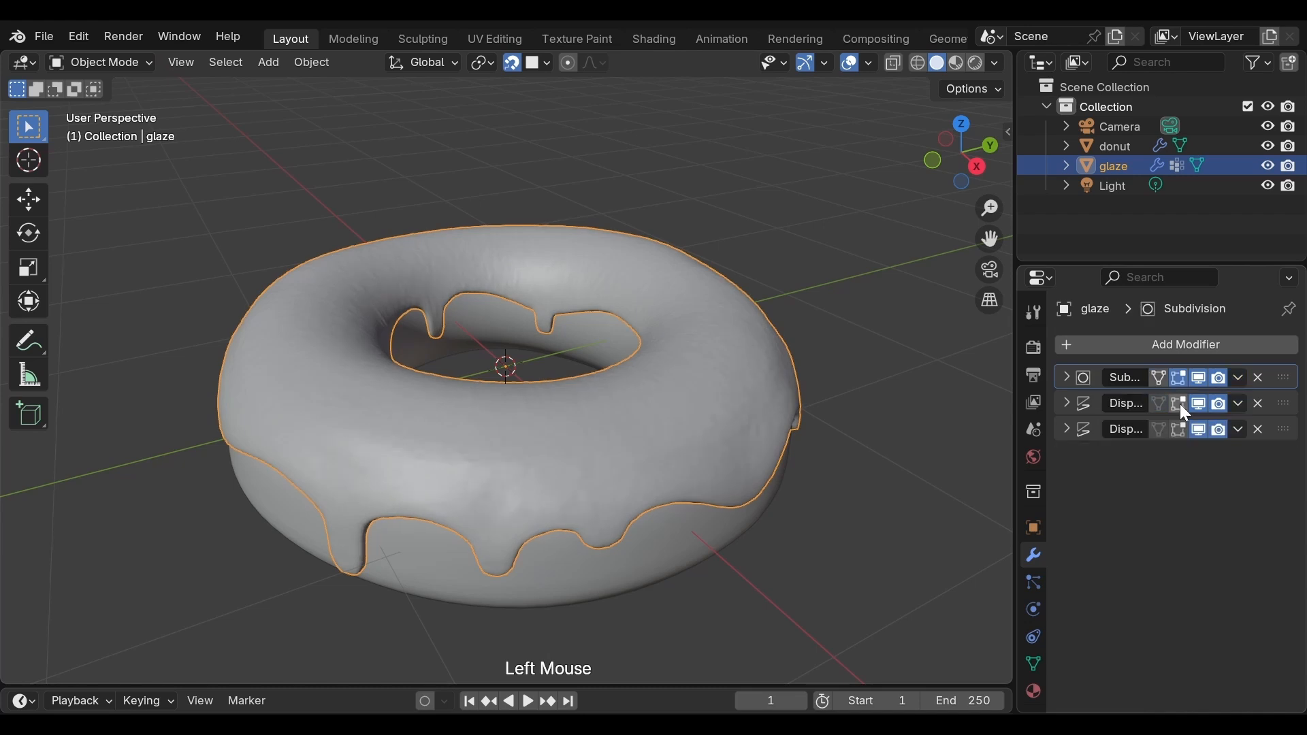
Step: Switch to the Sculpting workspace with the glaze selected and frame the donut closely from the side
scroll(899, 439, down, 2)
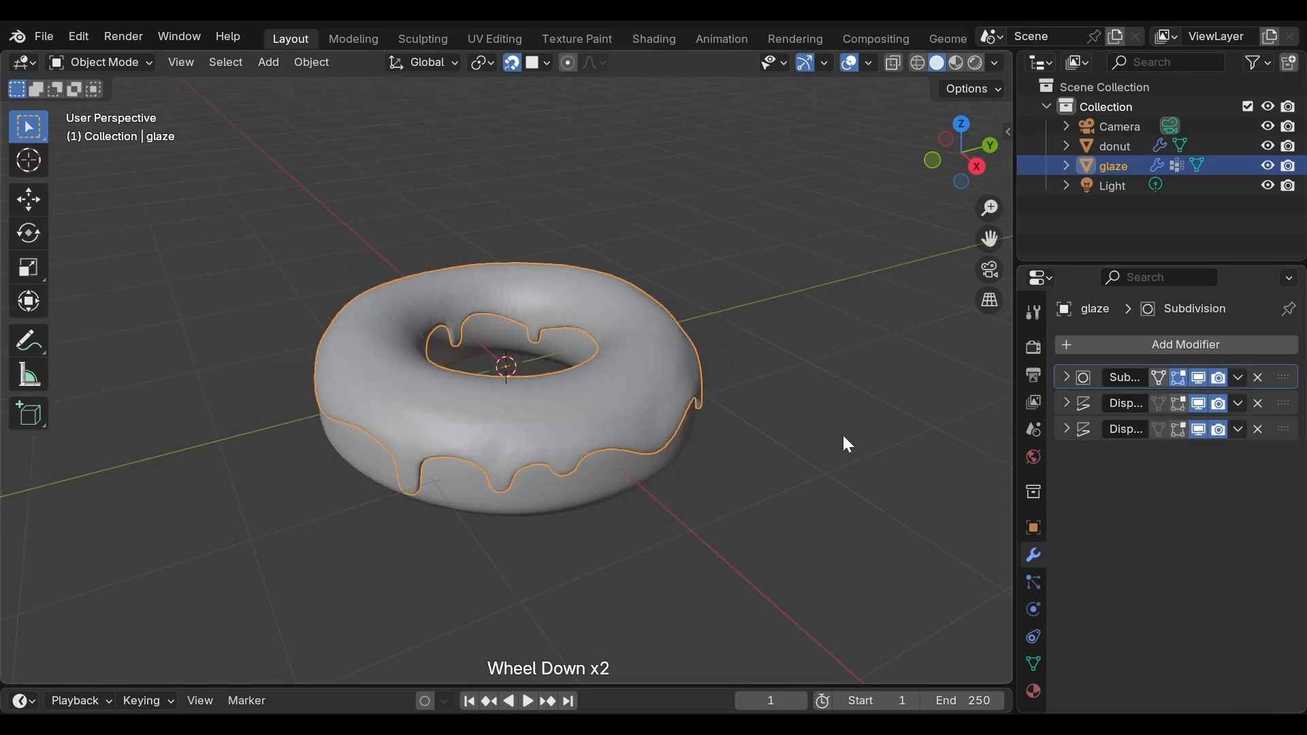
middle_drag(847, 444, 558, 450)
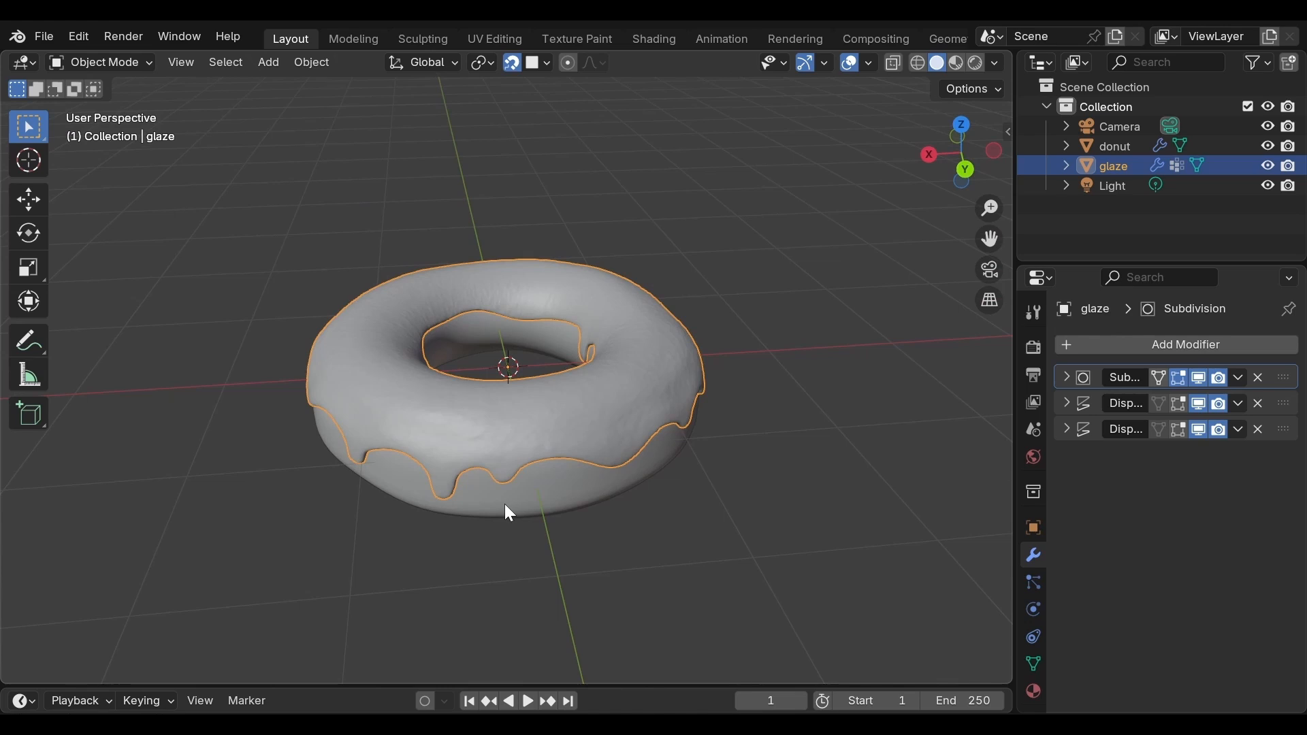
scroll(506, 512, up, 1)
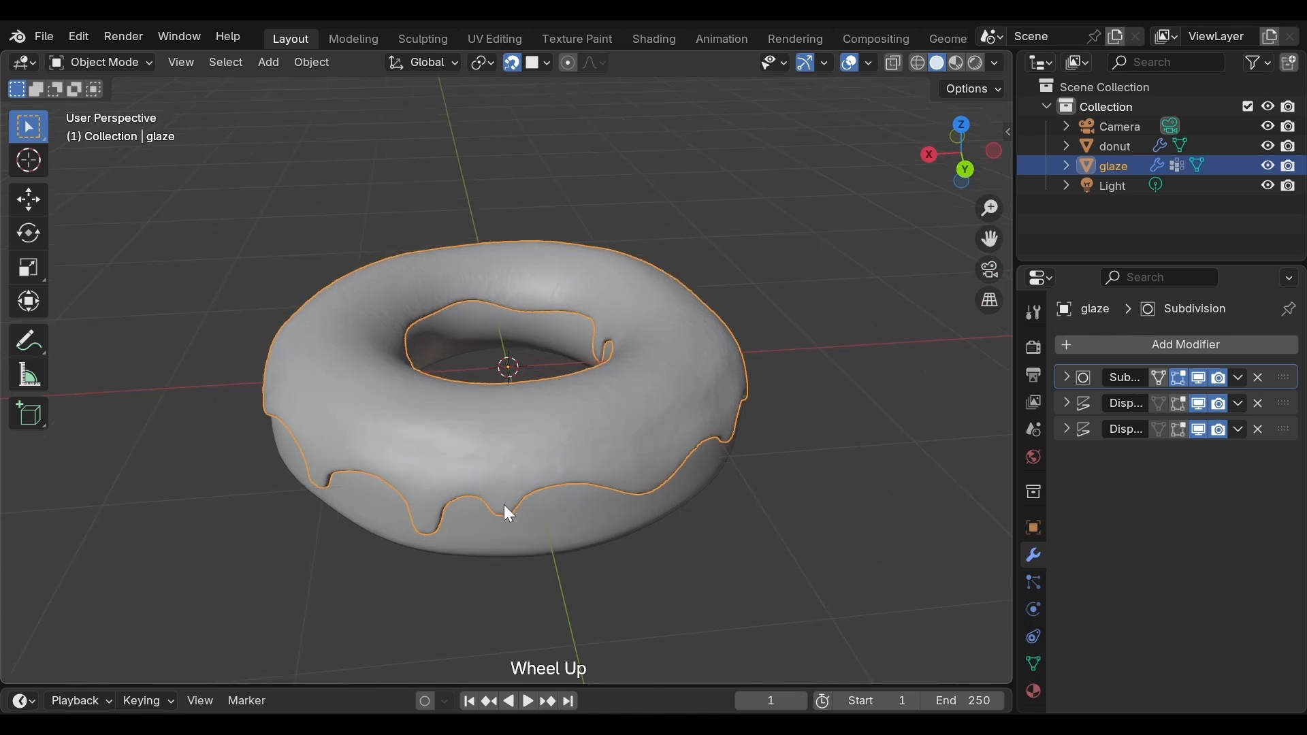
middle_drag(503, 506, 551, 490)
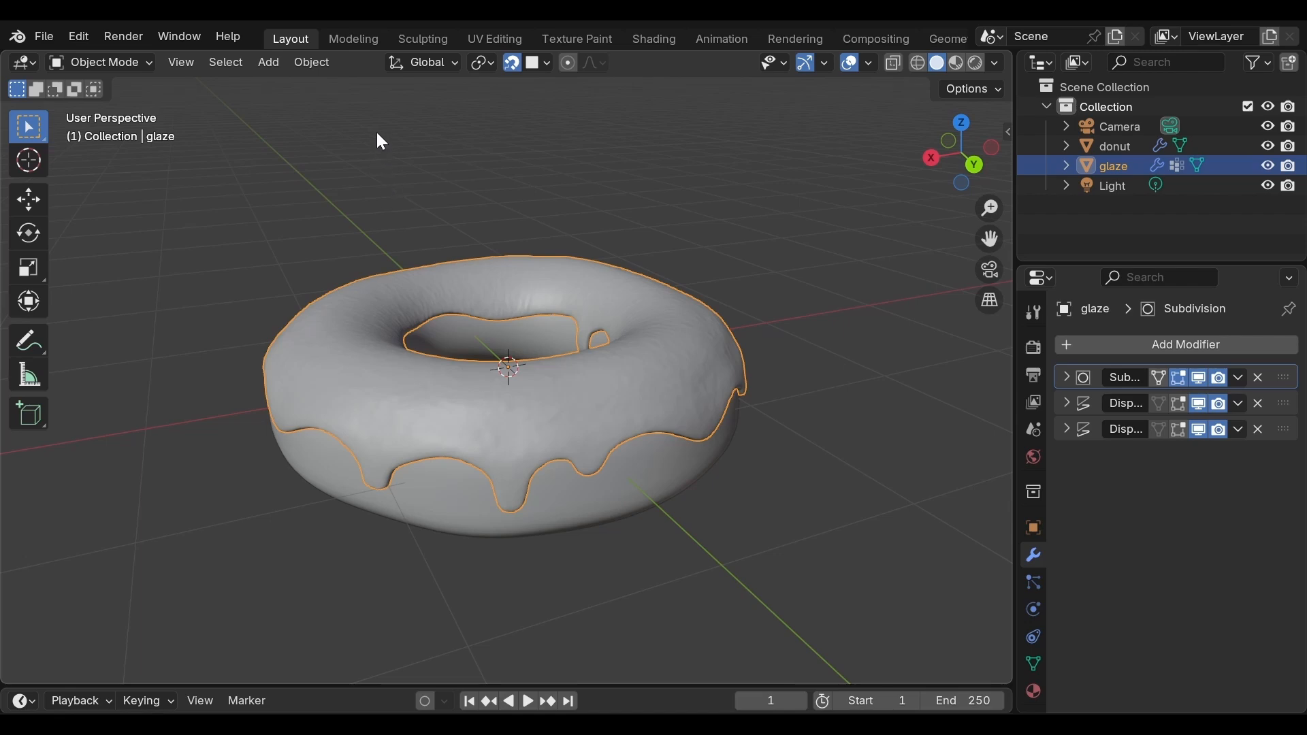
click(421, 40)
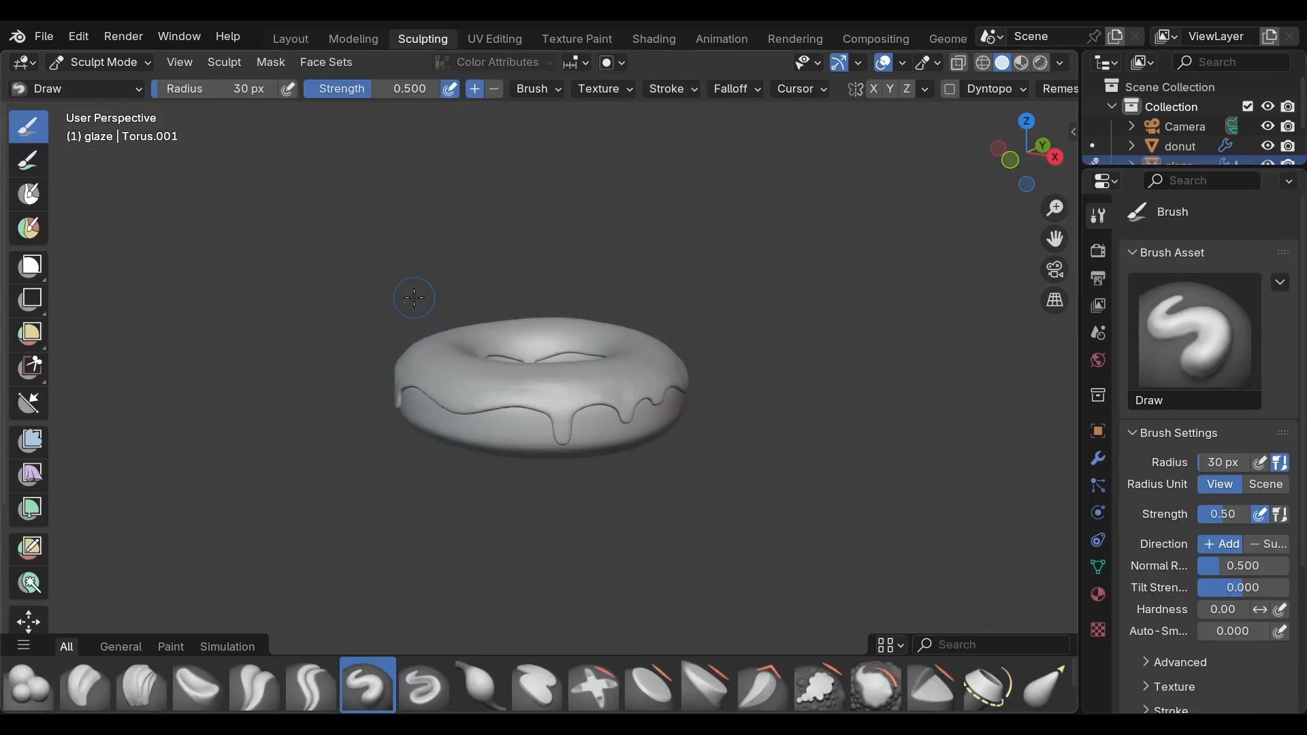
scroll(411, 295, up, 3)
middle_drag(126, 424, 156, 435)
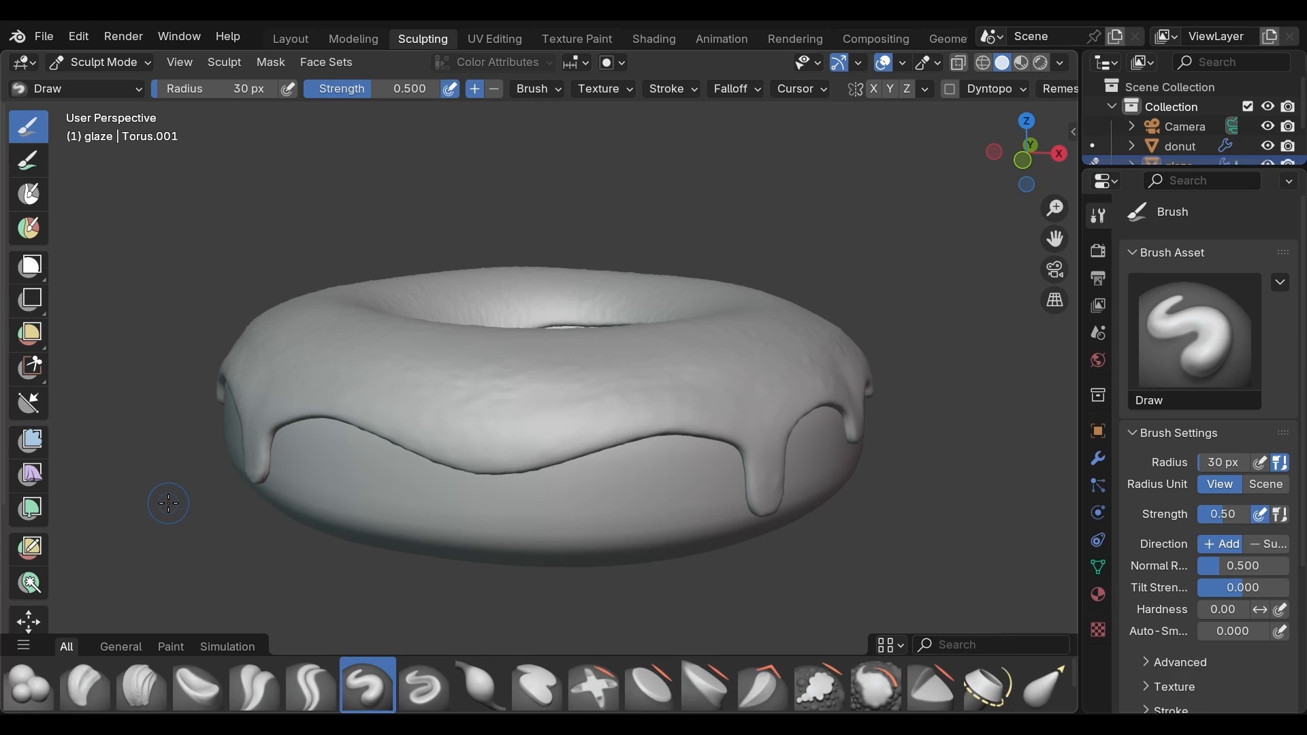
Step: Return the glaze to Object Mode, apply its Subdivision modifier and check the denser mesh in Edit Mode
key(ctrl+Tab)
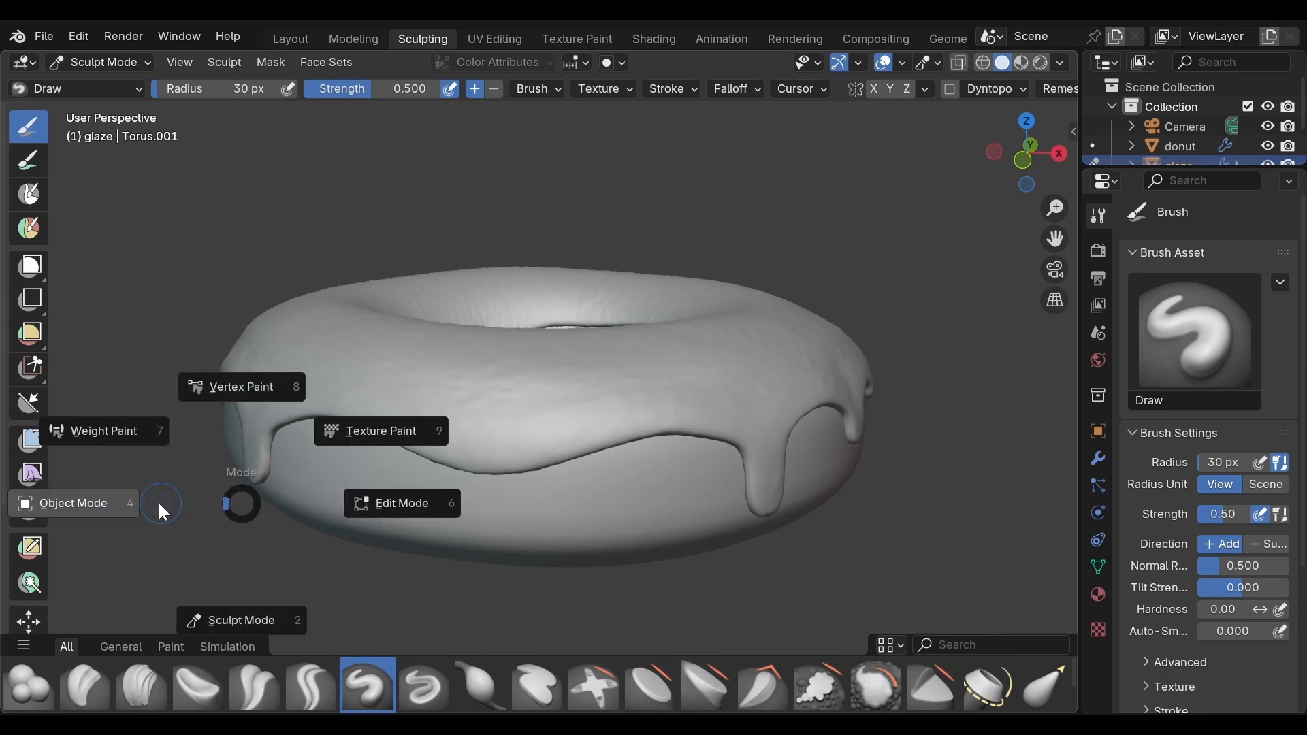
click(145, 504)
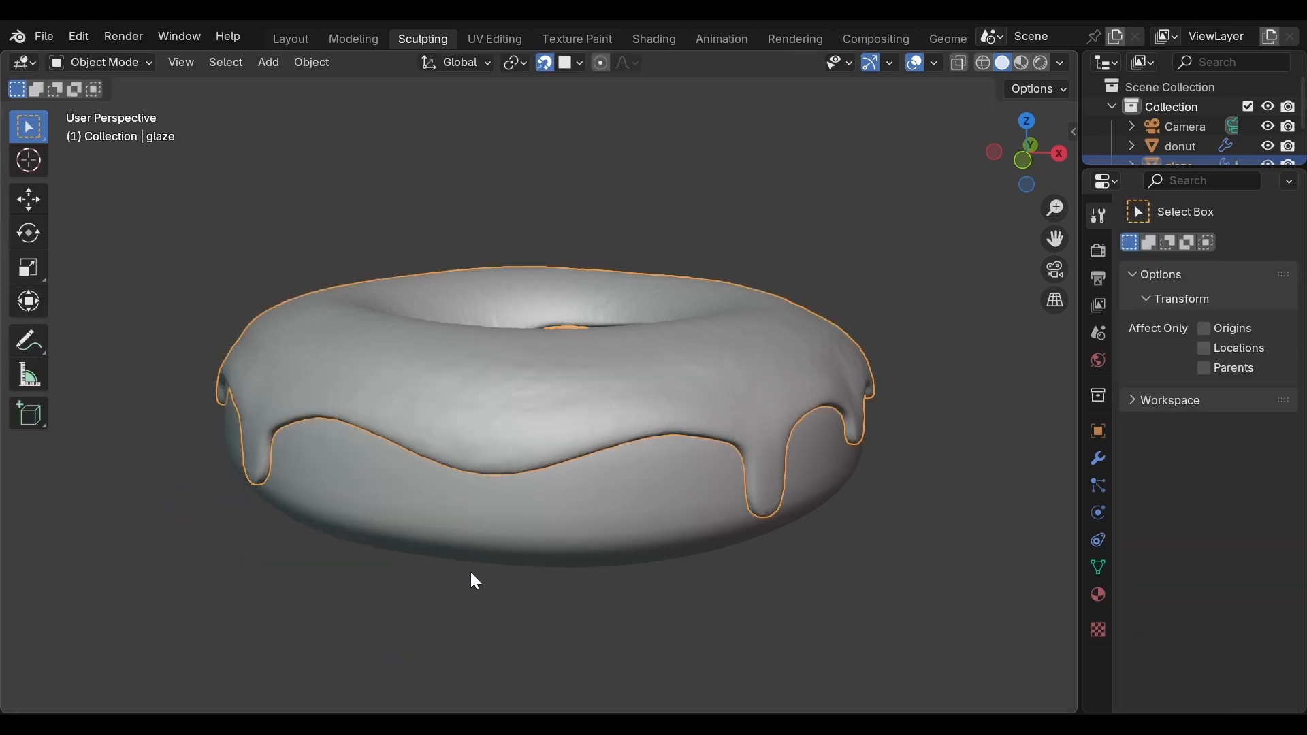
click(1098, 460)
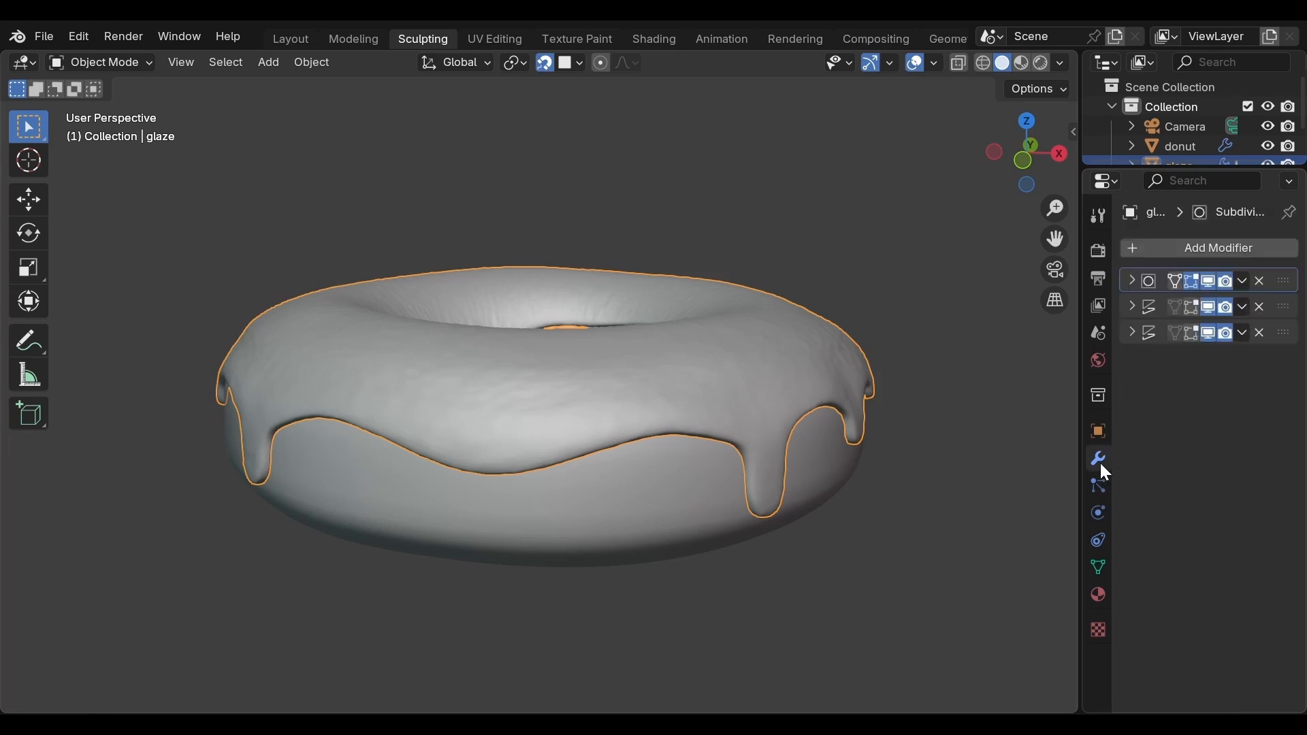
key(Tab)
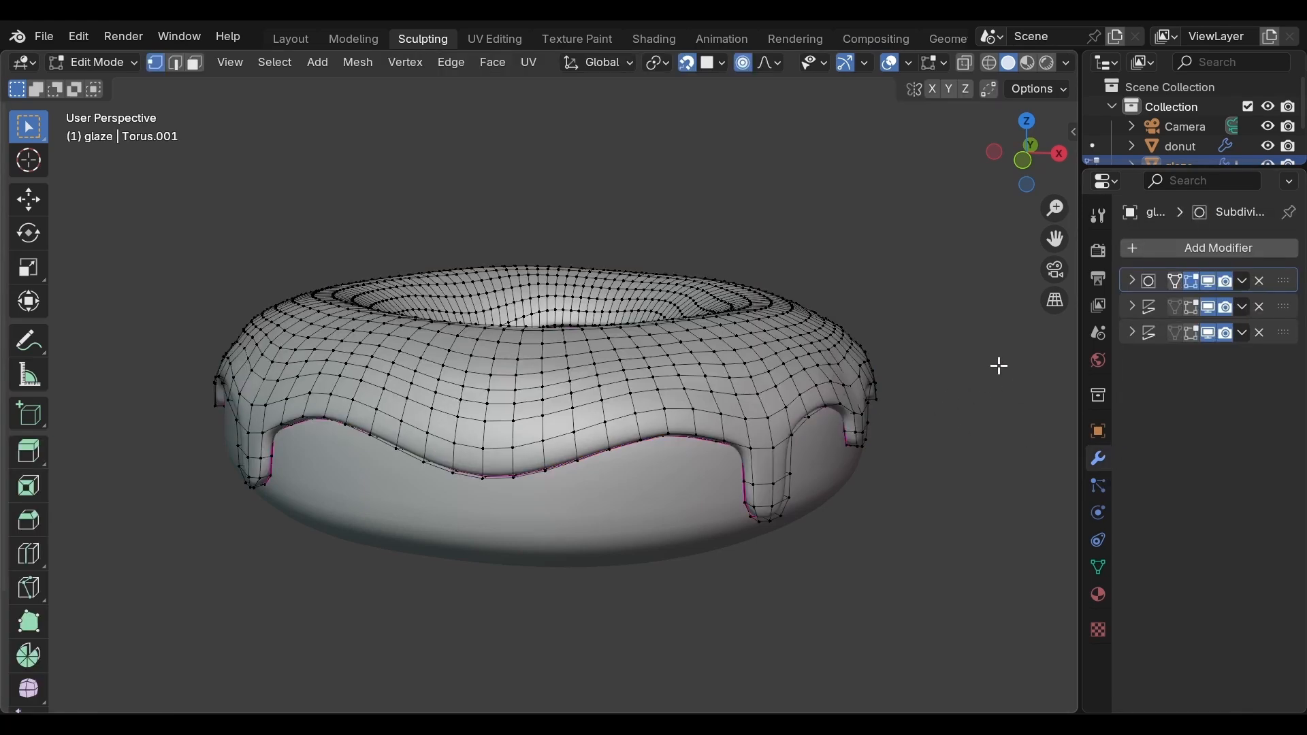
key(Tab)
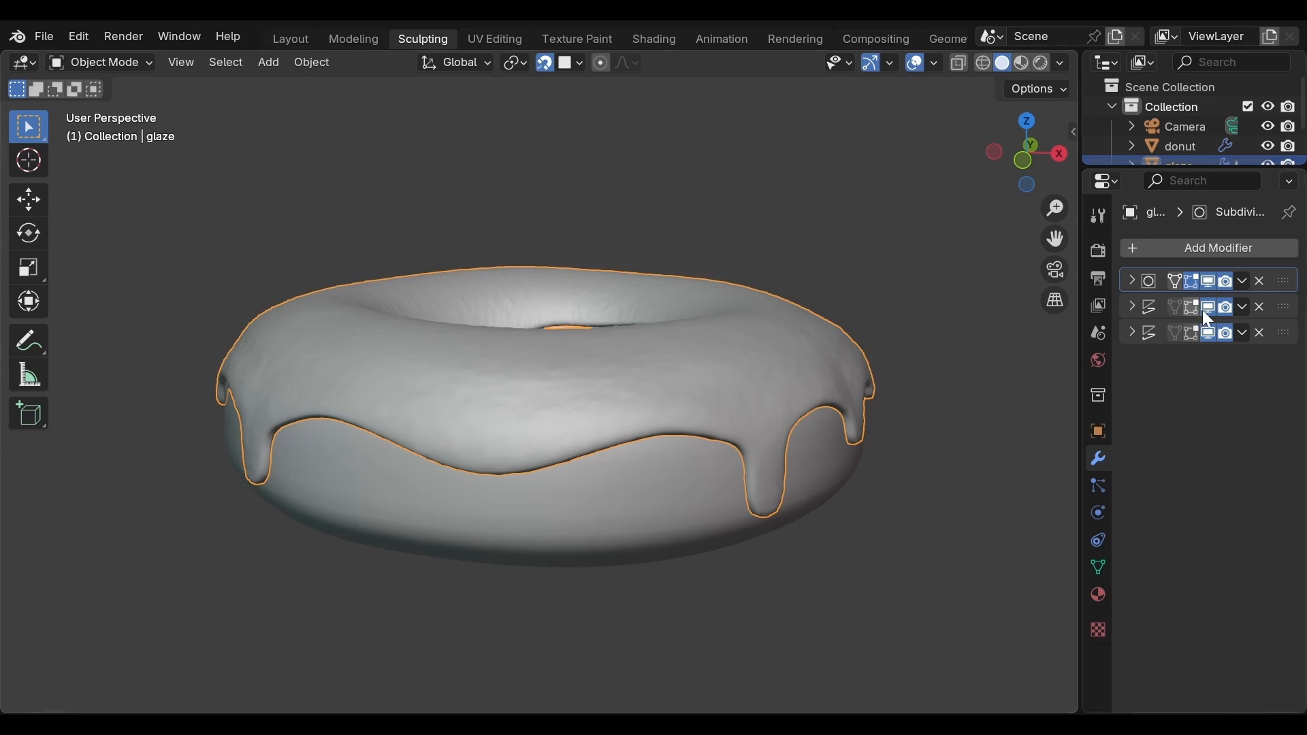
click(1245, 279)
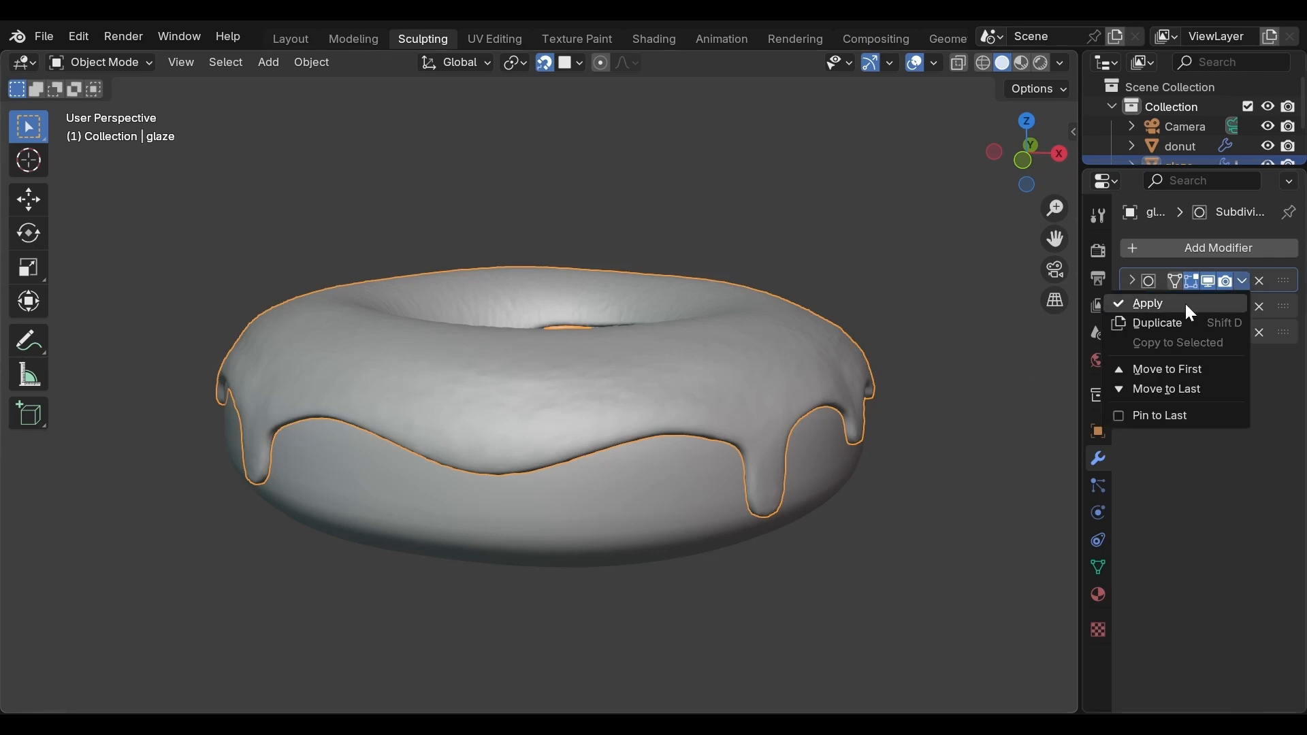
click(1188, 305)
key(Tab)
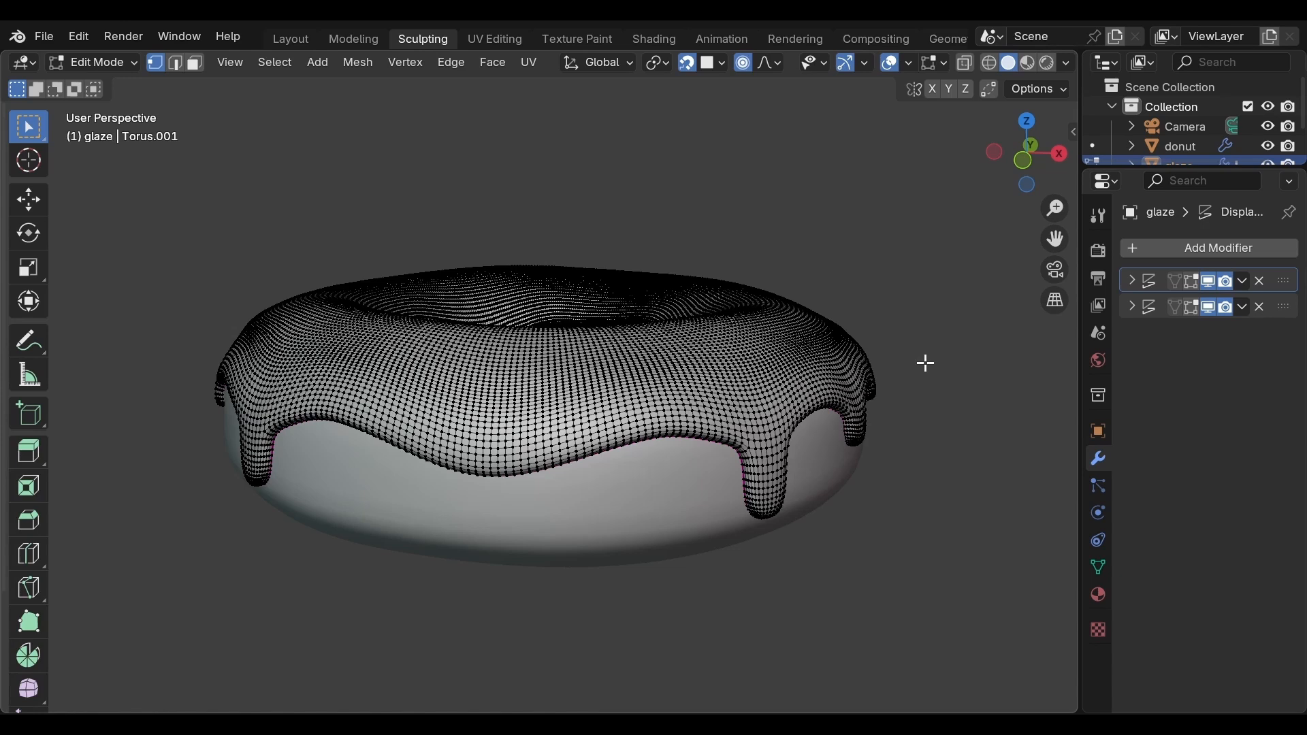
key(Tab)
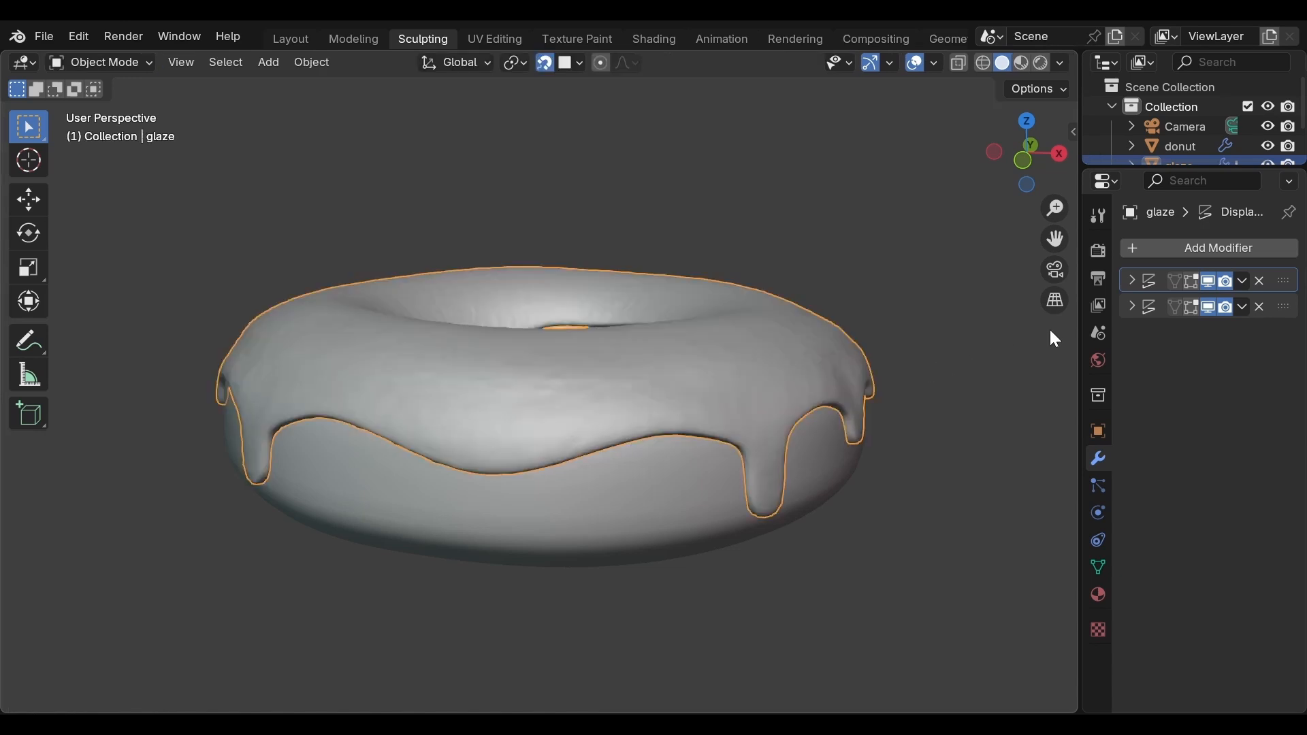
Step: Disable the viewport display of both Displace modifiers on the glaze and switch it to Sculpt Mode
click(1208, 281)
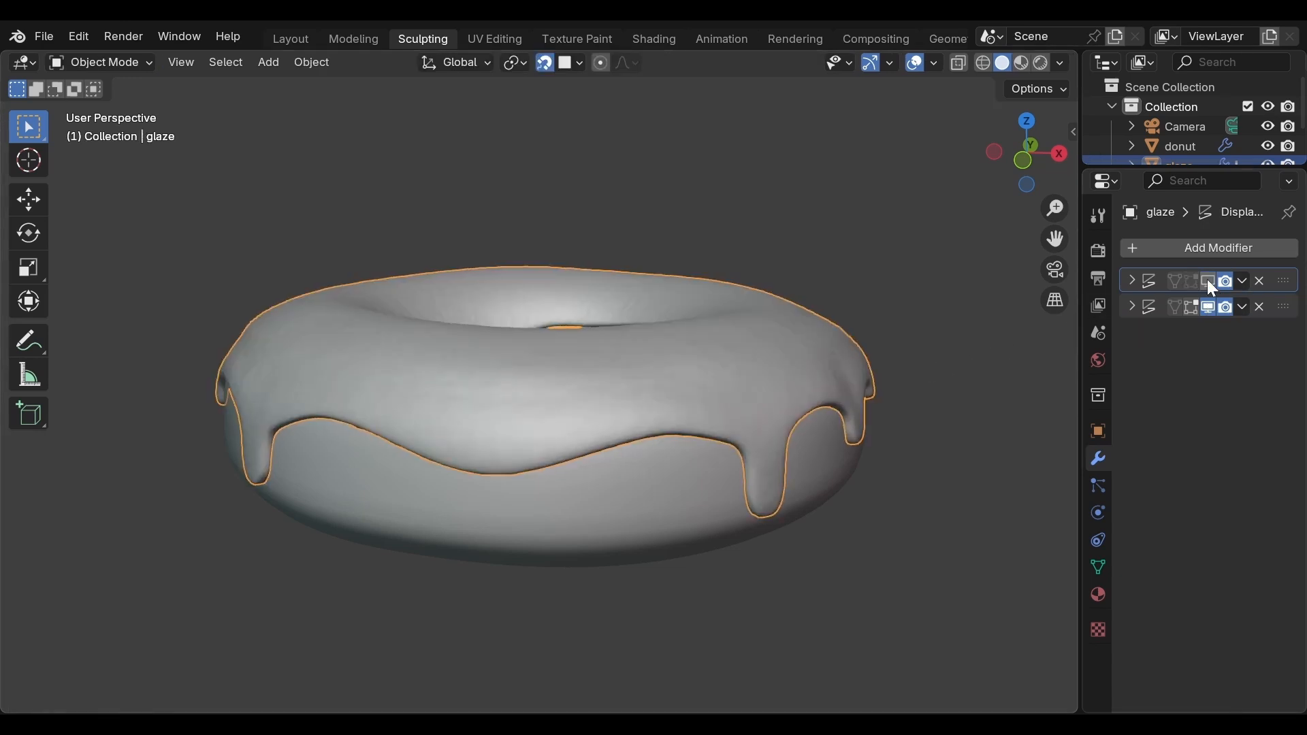
click(1205, 308)
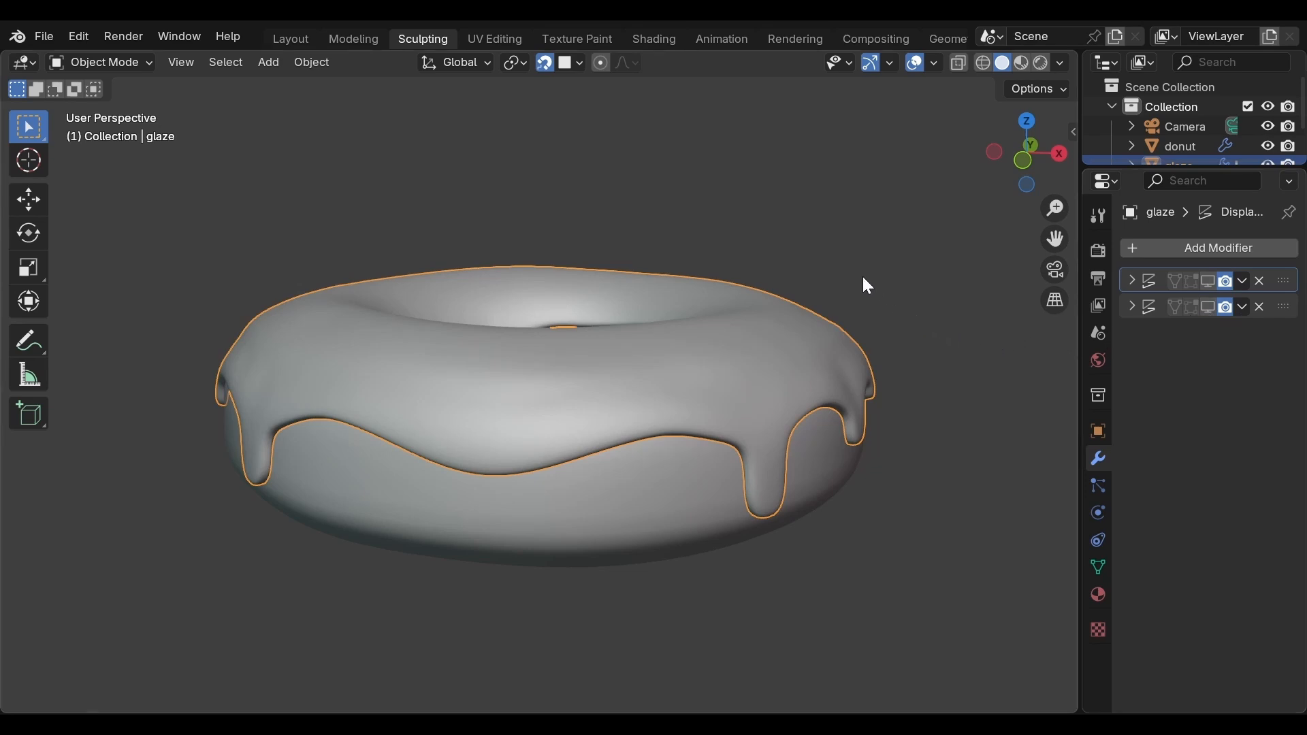
key(ctrl+Tab)
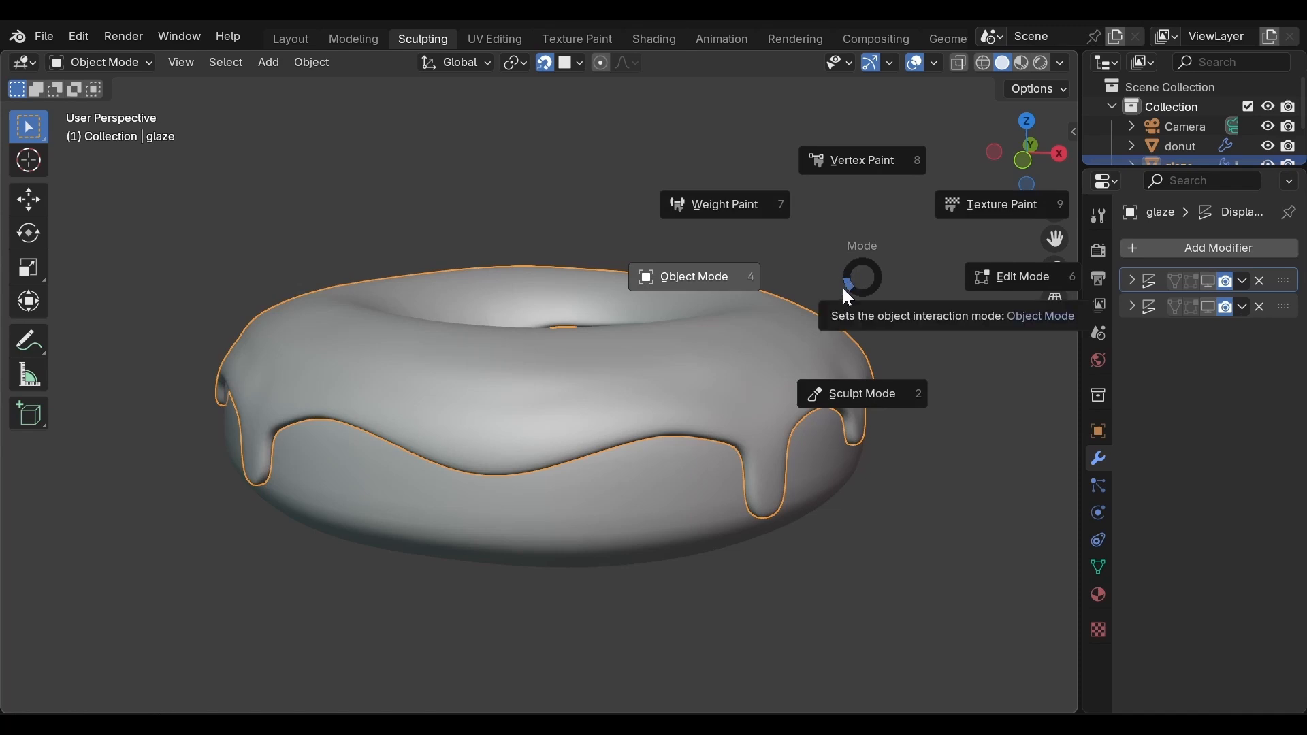
click(847, 354)
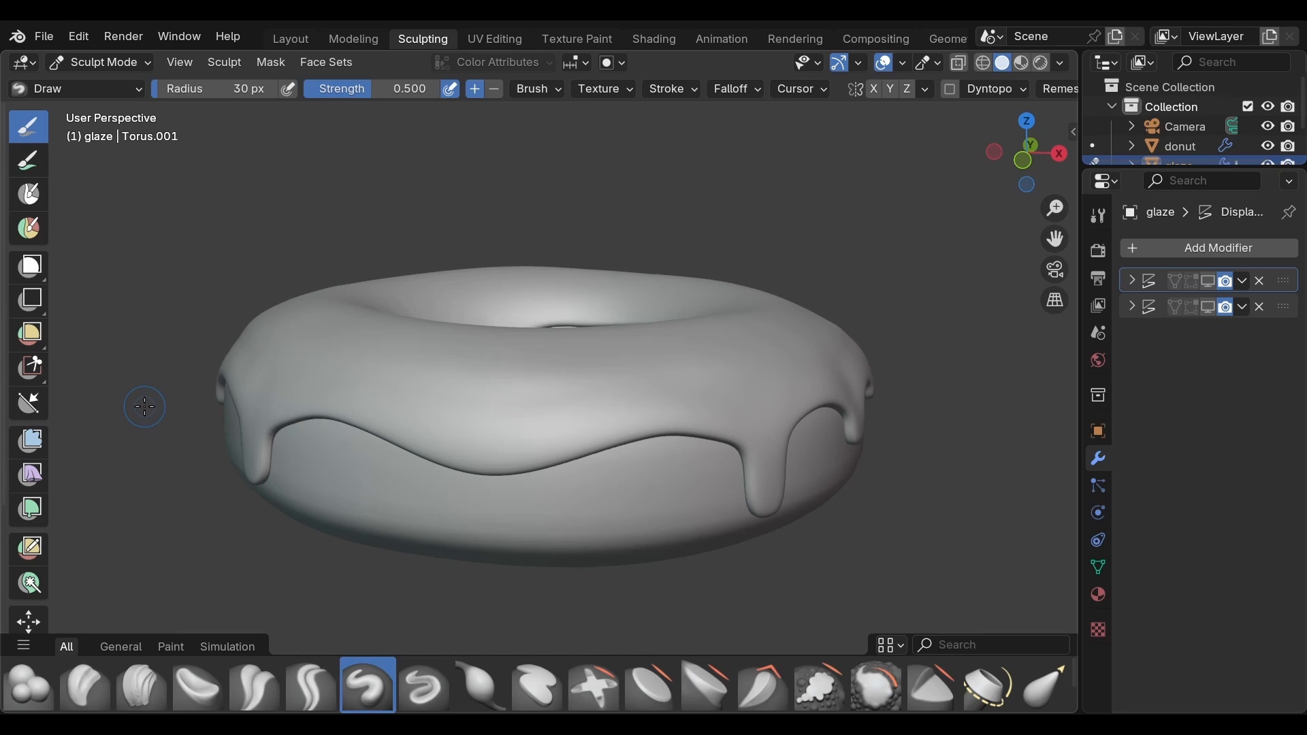
Step: Switch to the Inflate/Deflate brush for sculpting the glaze and set its radius to 49 px
middle_drag(145, 407, 183, 491)
scroll(198, 488, up, 1)
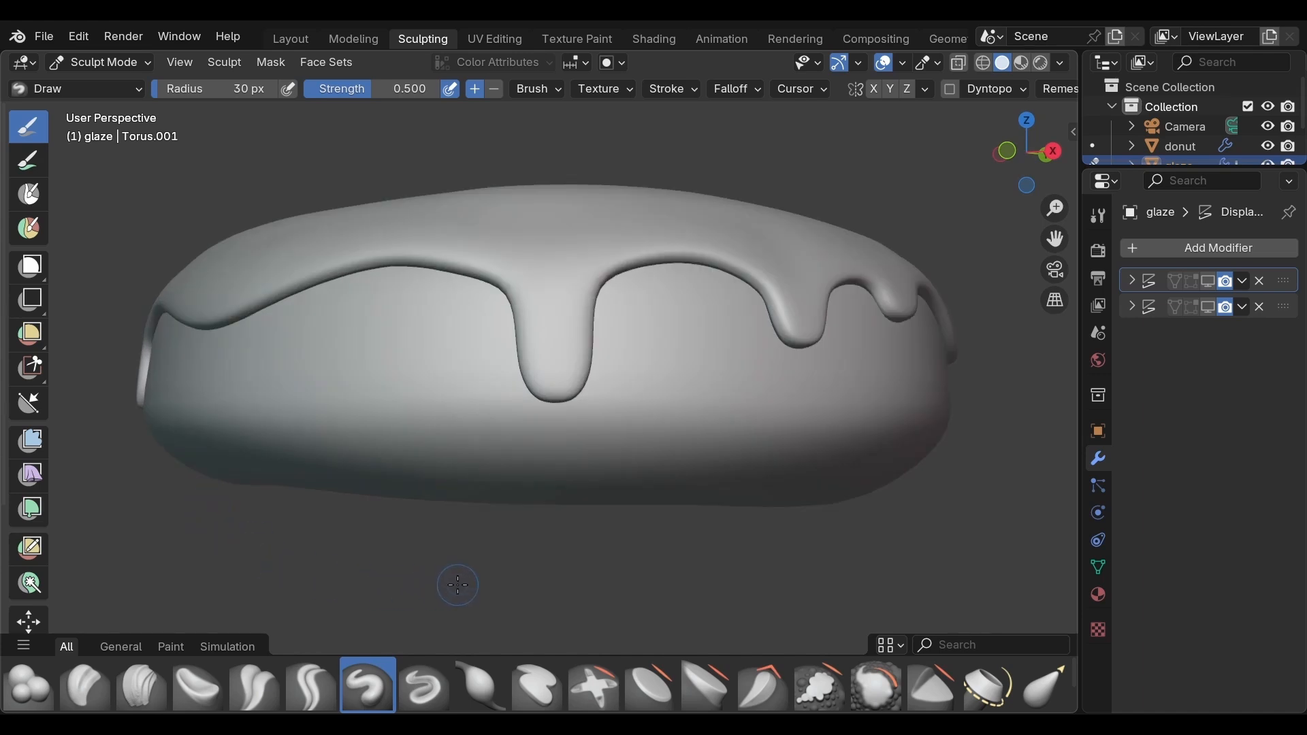
mouse_move(459, 582)
middle_down()
mouse_move(438, 563)
mouse_move(448, 565)
middle_up()
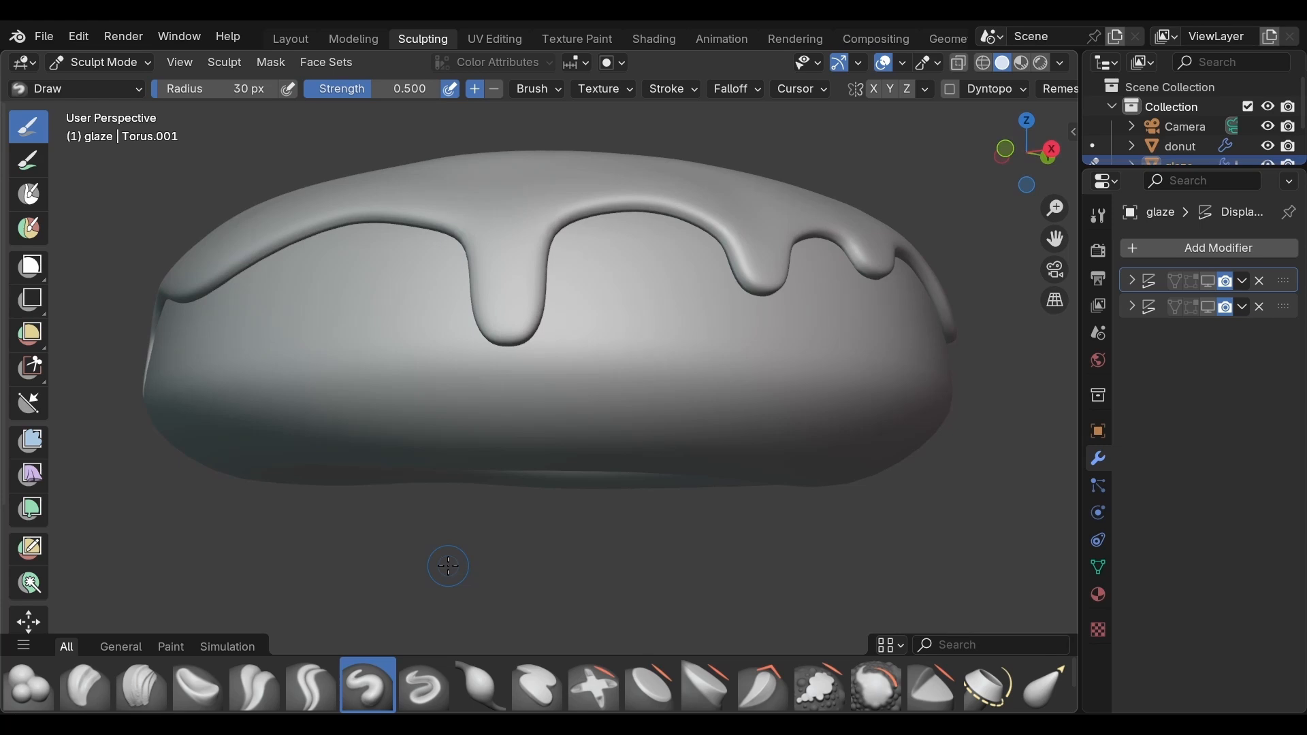
key(i)
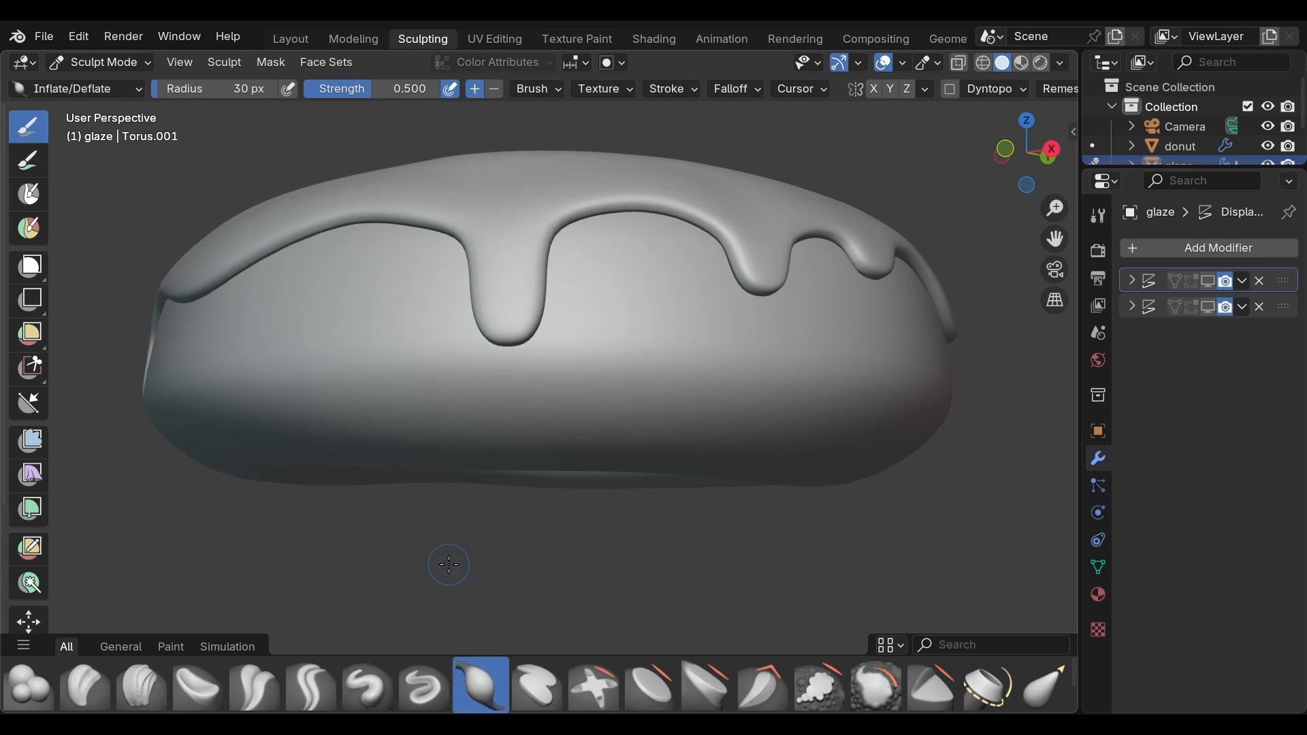
key(f)
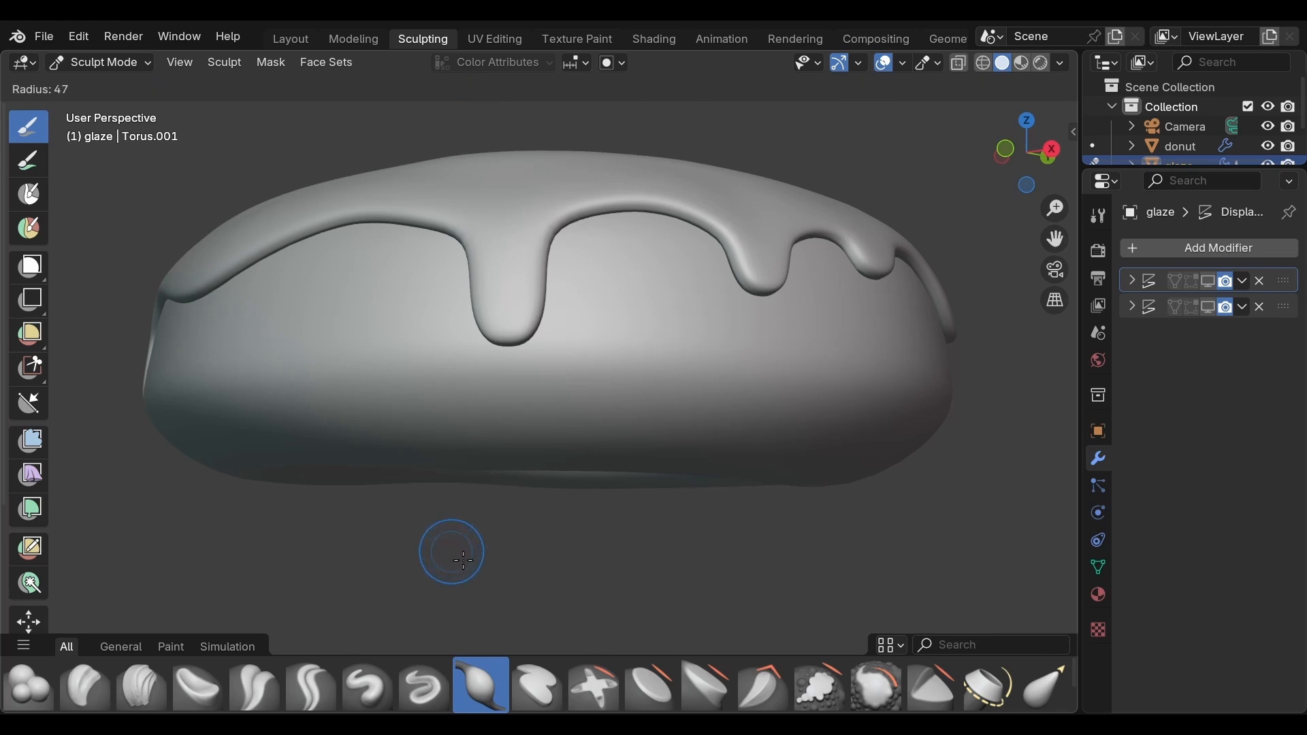
click(457, 554)
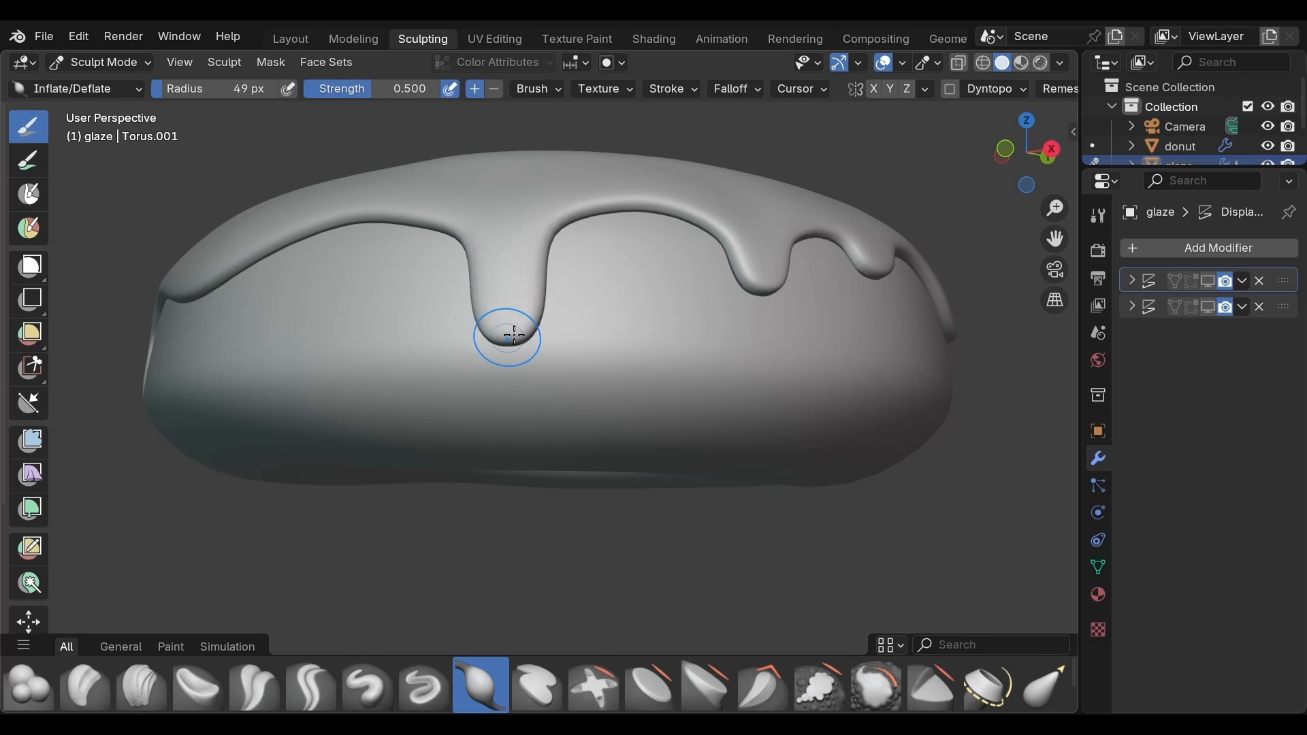
click(136, 89)
Step: Inflate the tips of the drips all the way around the outer edge of the glaze to make them fuller
middle_drag(501, 332, 758, 327)
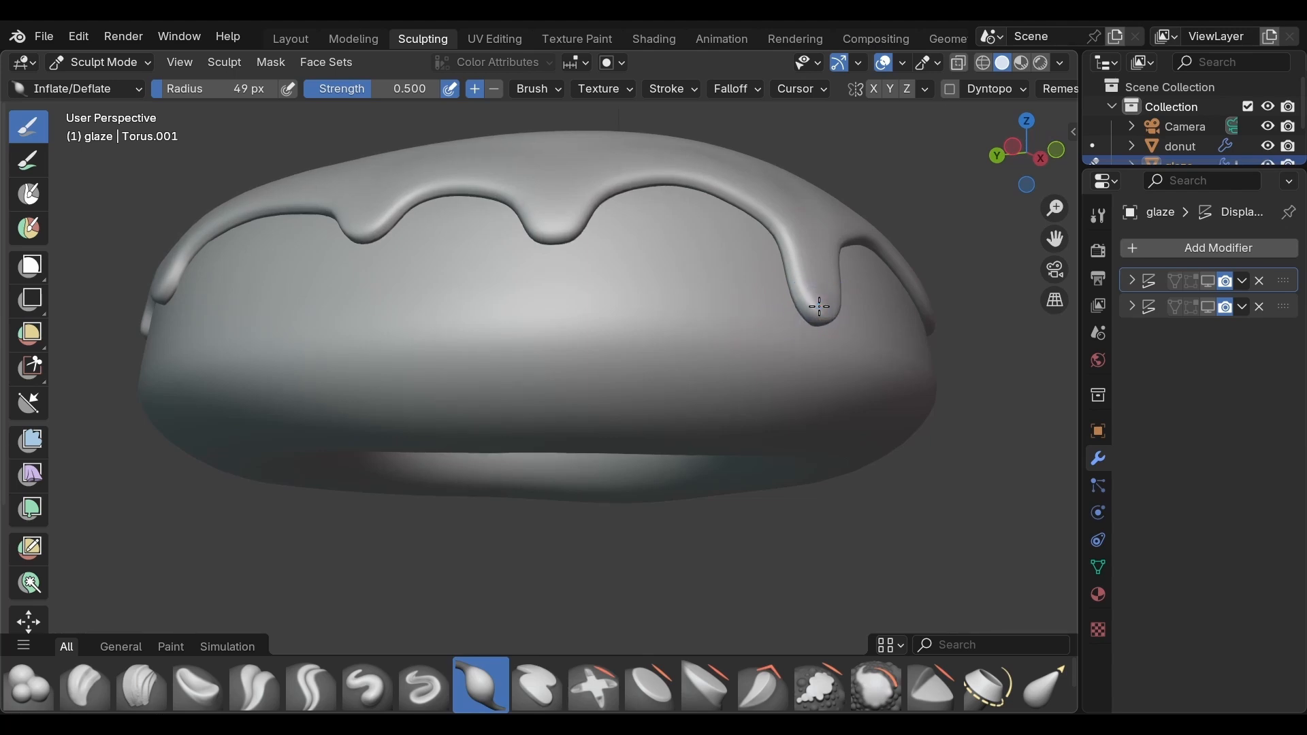
middle_drag(694, 332, 837, 320)
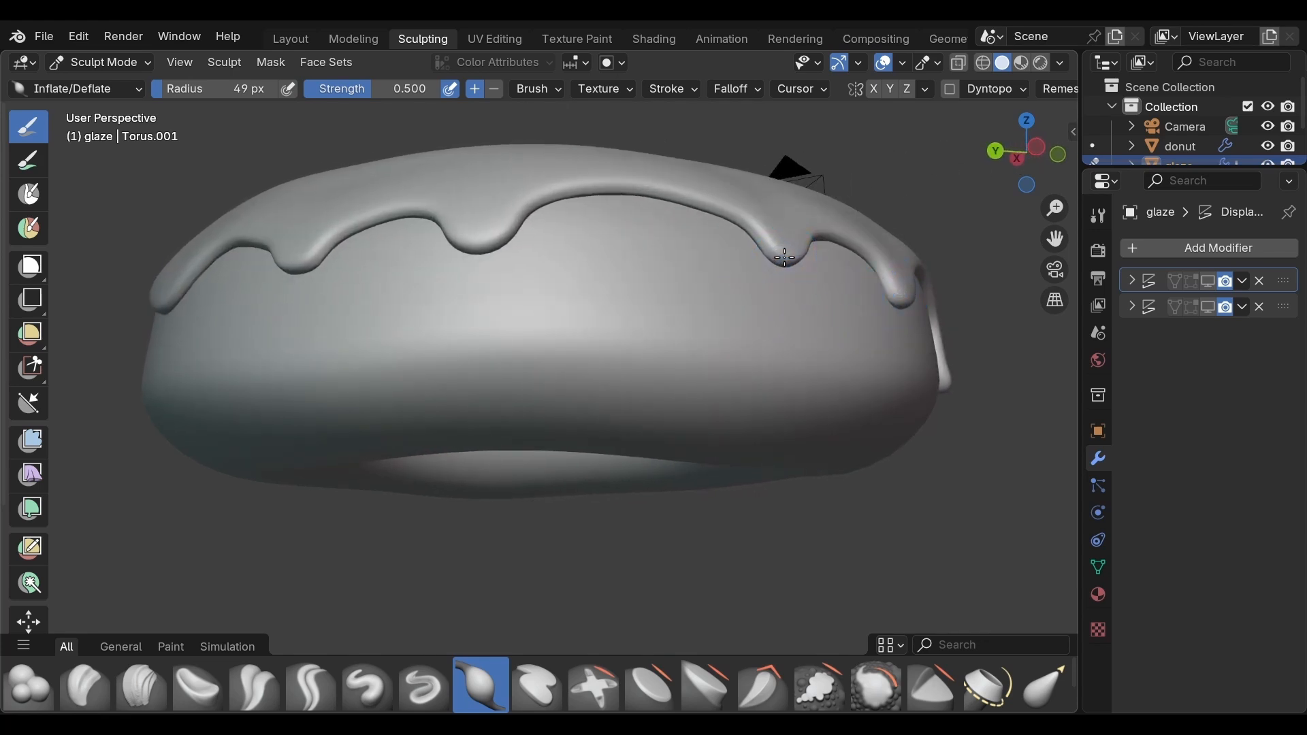
middle_drag(639, 272, 758, 276)
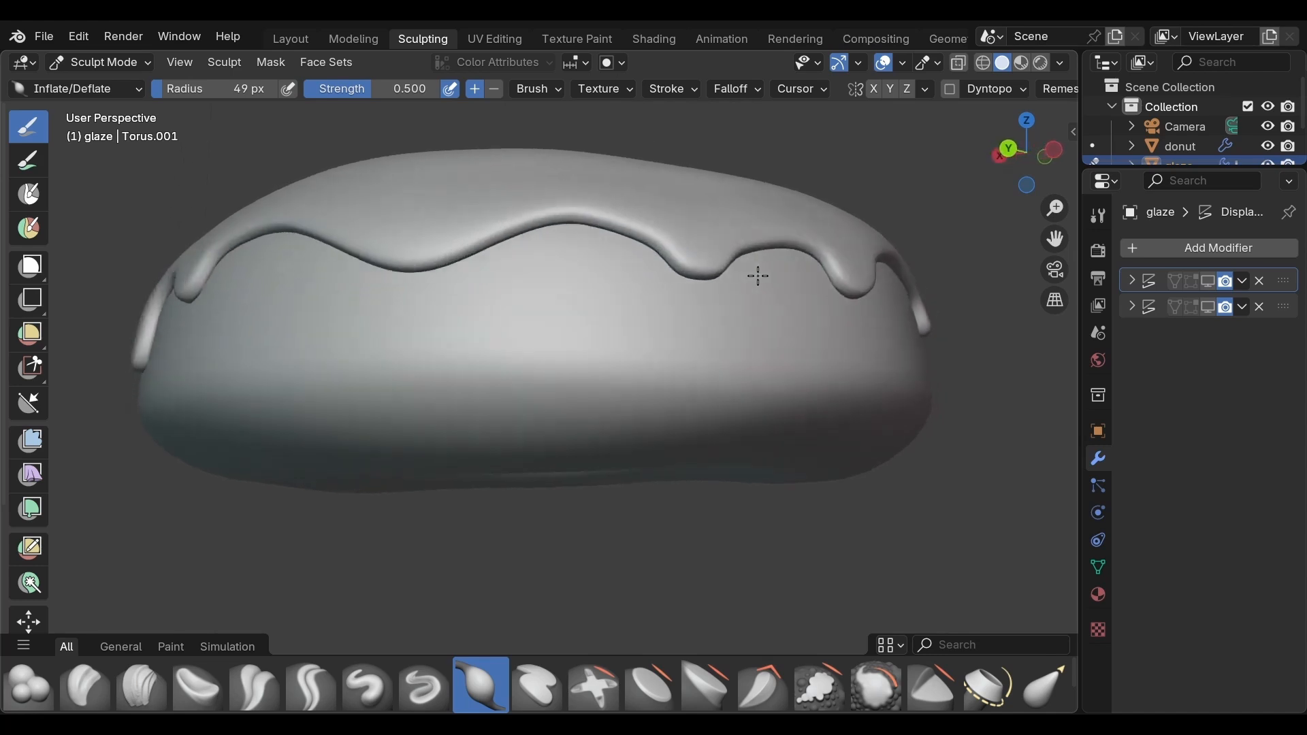
scroll(758, 276, up, 2)
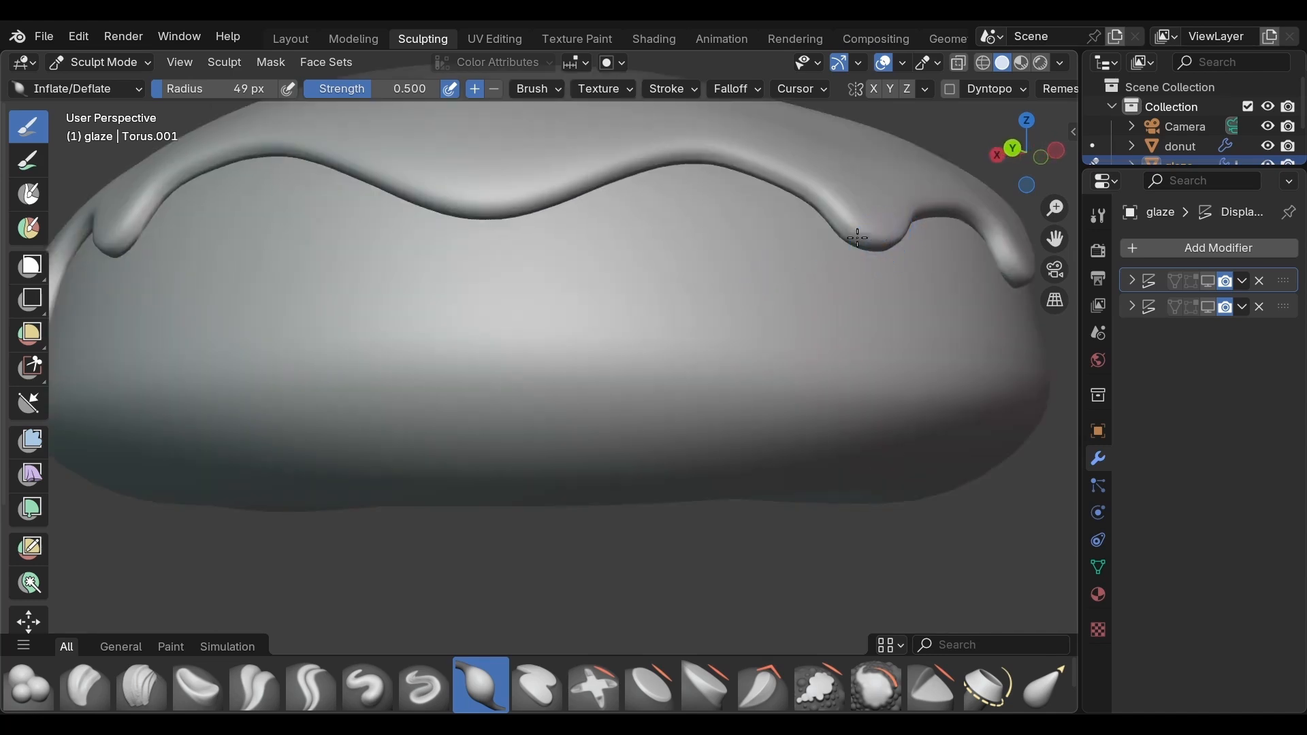
scroll(844, 235, down, 3)
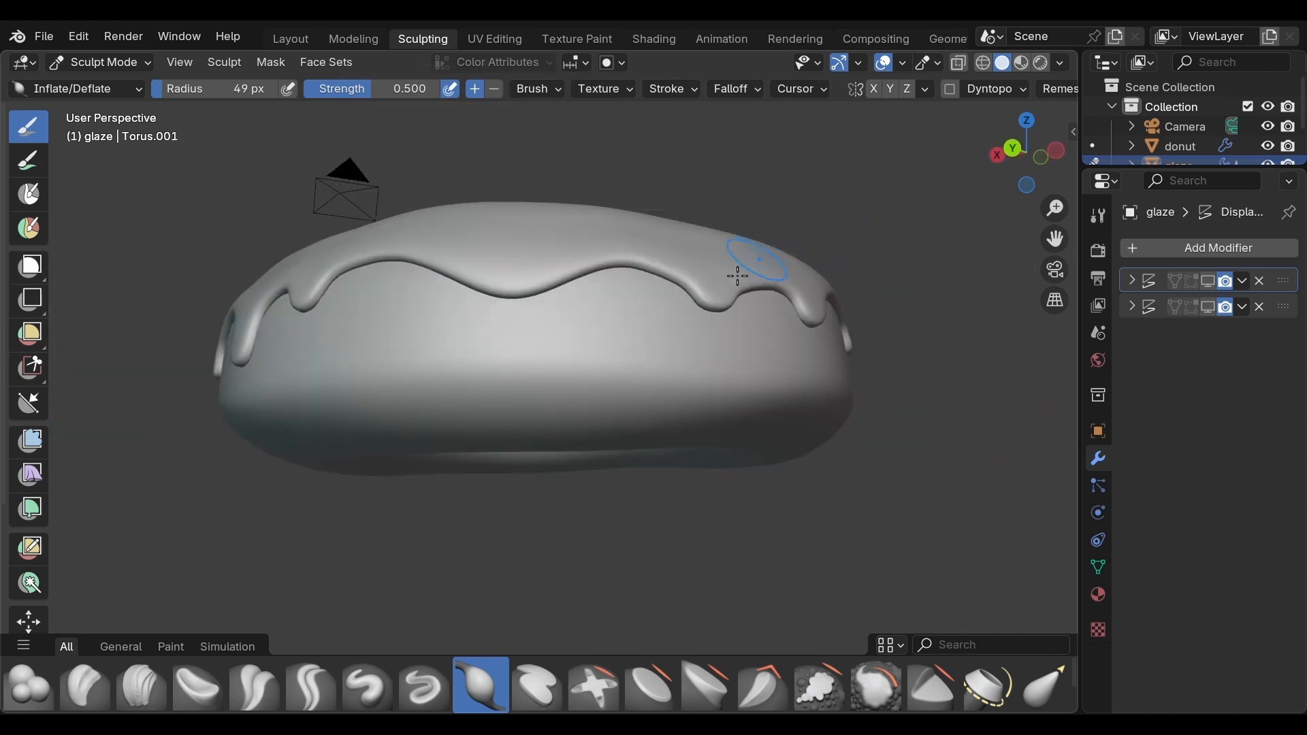
drag(717, 292, 715, 298)
middle_drag(671, 327, 781, 339)
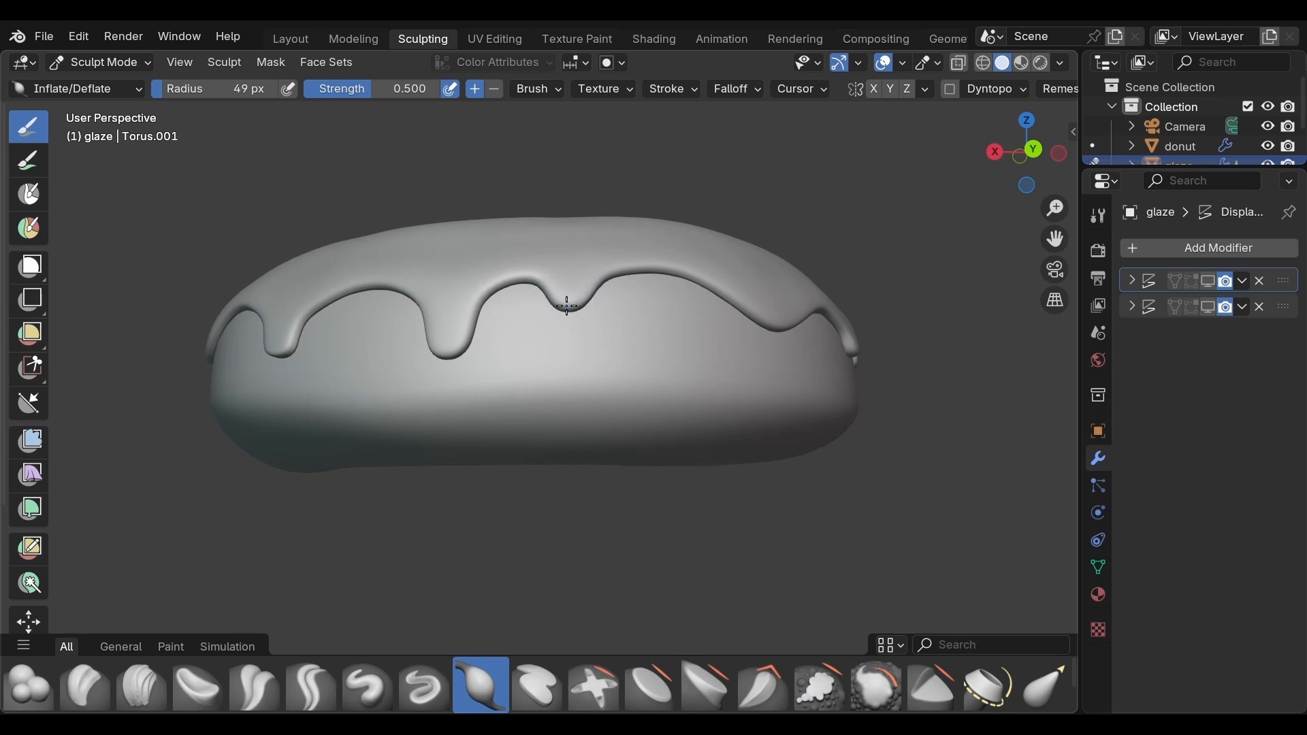
middle_drag(429, 345, 475, 352)
drag(576, 353, 550, 353)
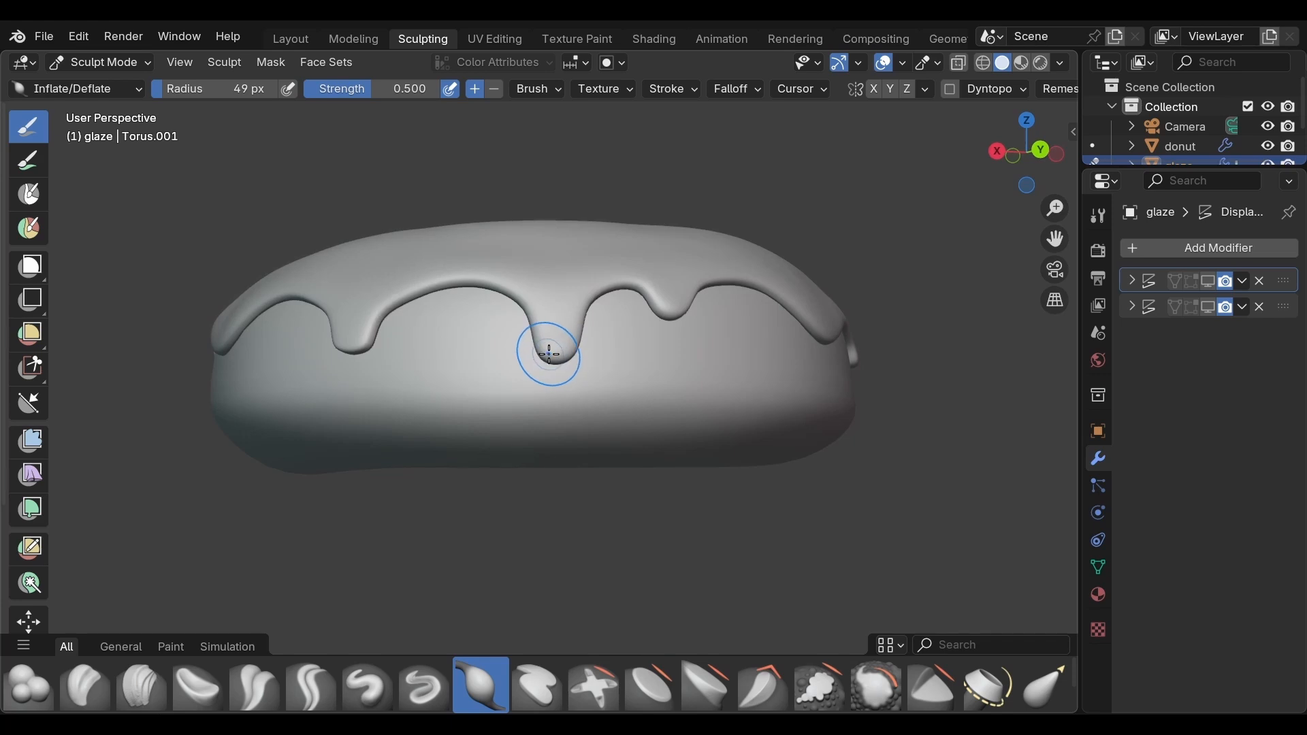
middle_drag(455, 353, 633, 357)
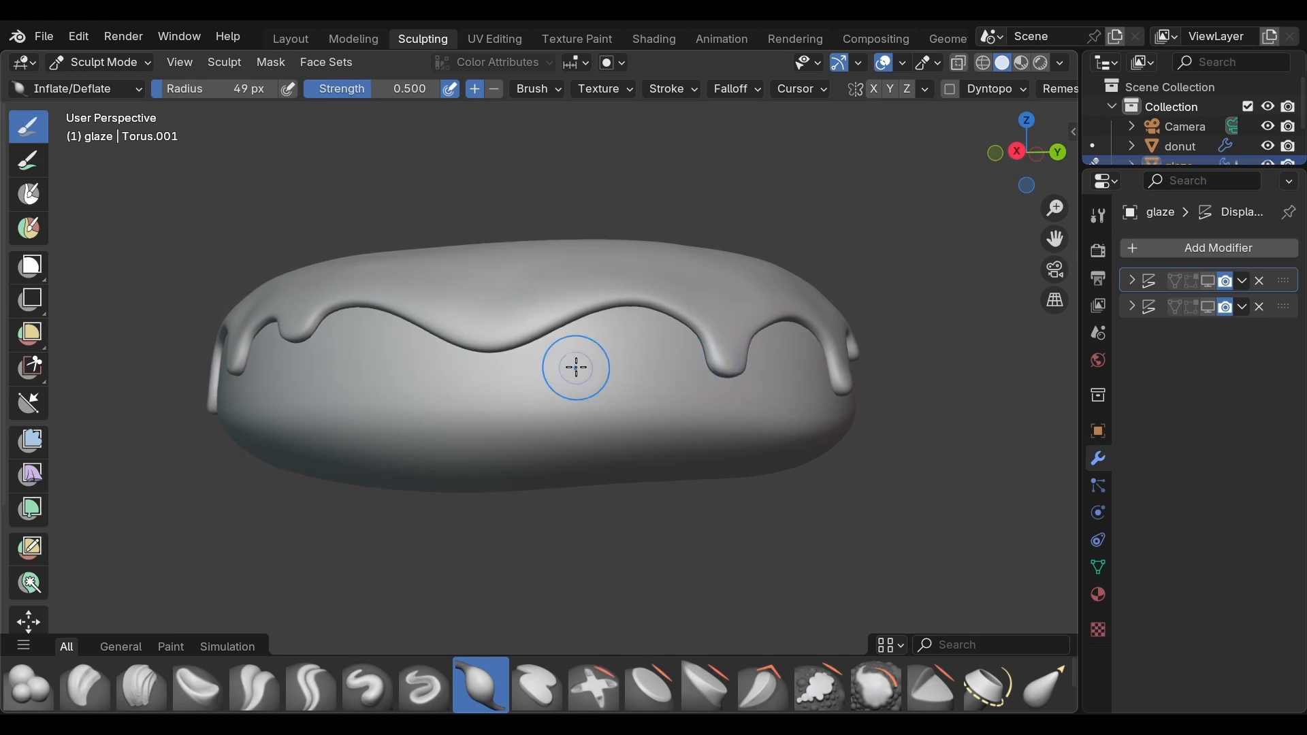
middle_drag(577, 368, 804, 345)
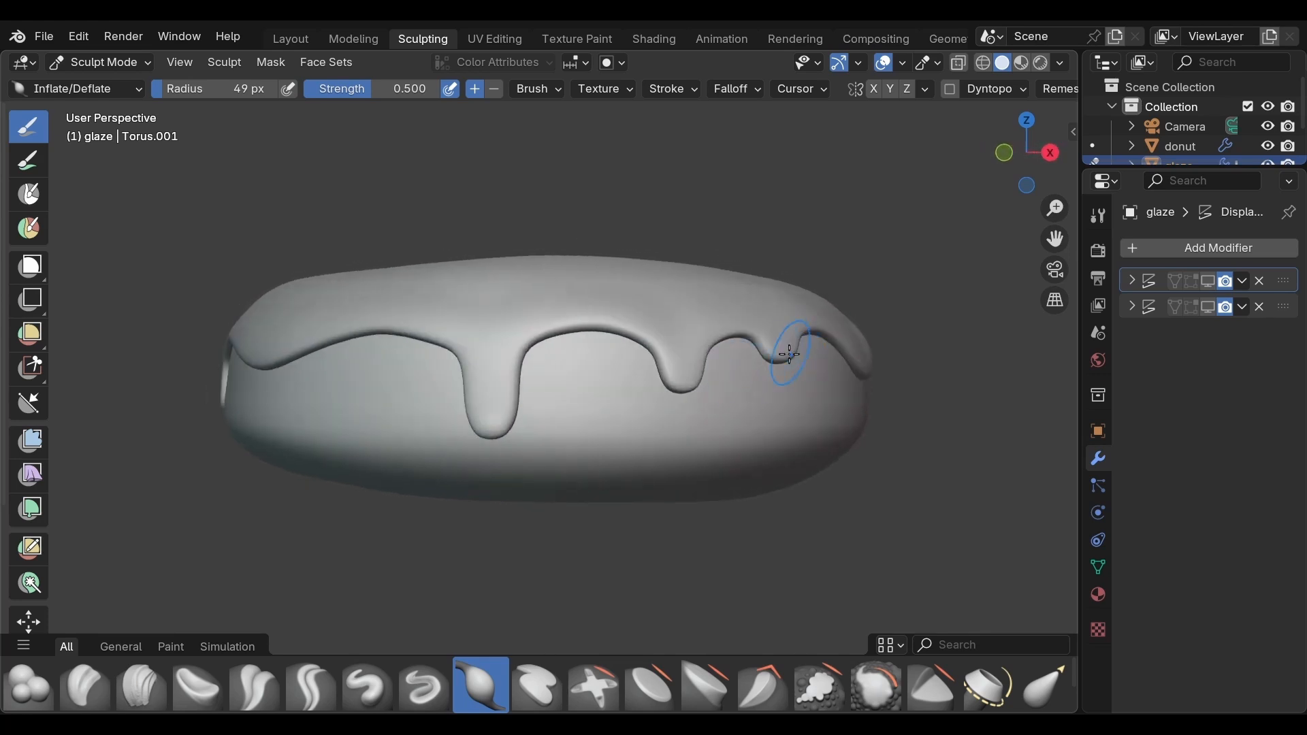
drag(784, 356, 773, 356)
drag(686, 386, 684, 383)
middle_drag(563, 390, 687, 377)
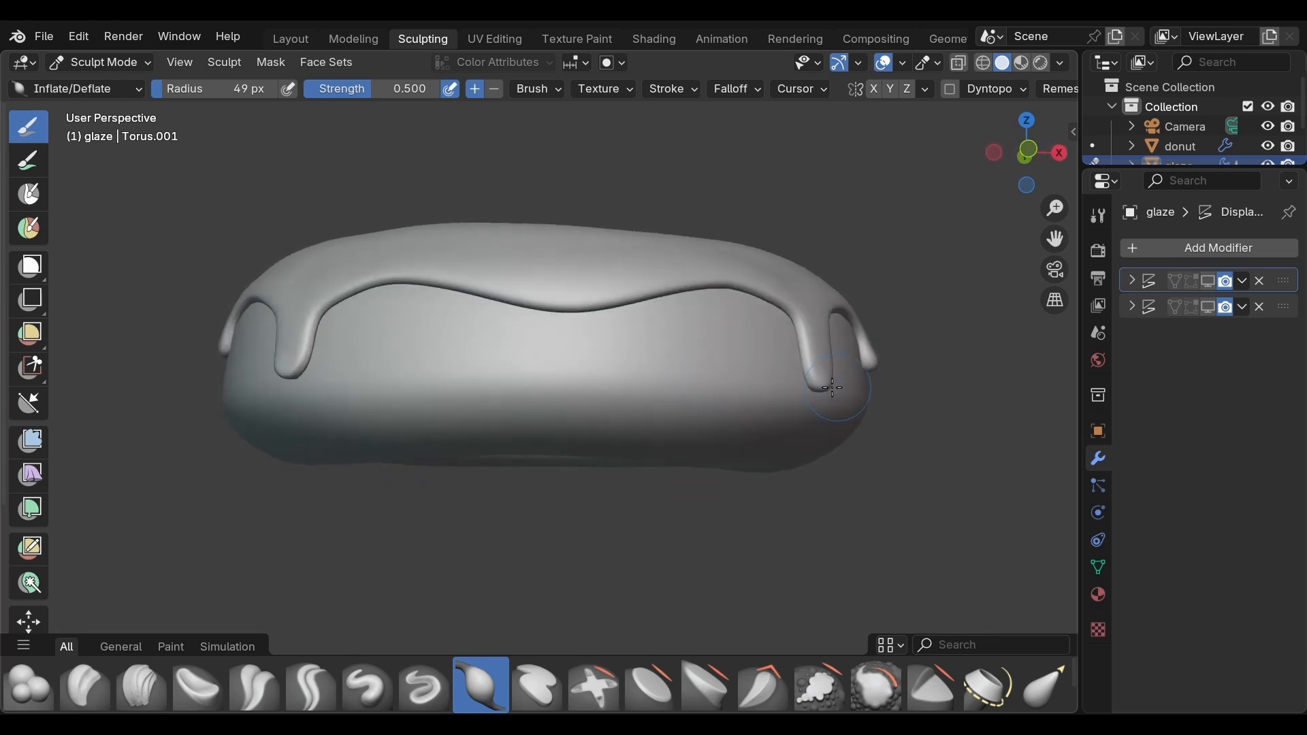
drag(820, 383, 831, 373)
mouse_move(709, 394)
middle_down()
mouse_move(798, 412)
mouse_move(753, 409)
mouse_move(870, 407)
mouse_move(829, 396)
middle_up()
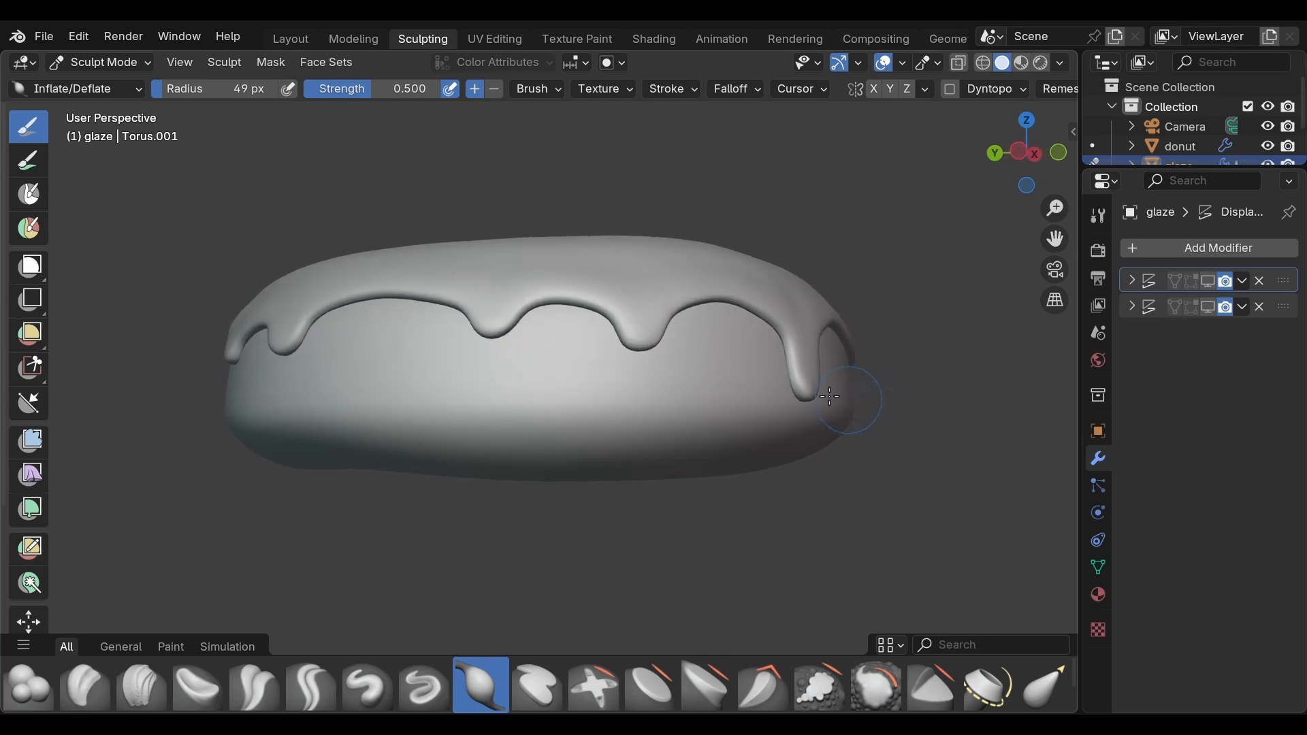
drag(819, 390, 816, 389)
mouse_move(726, 411)
middle_down()
mouse_move(785, 417)
mouse_move(859, 455)
middle_up()
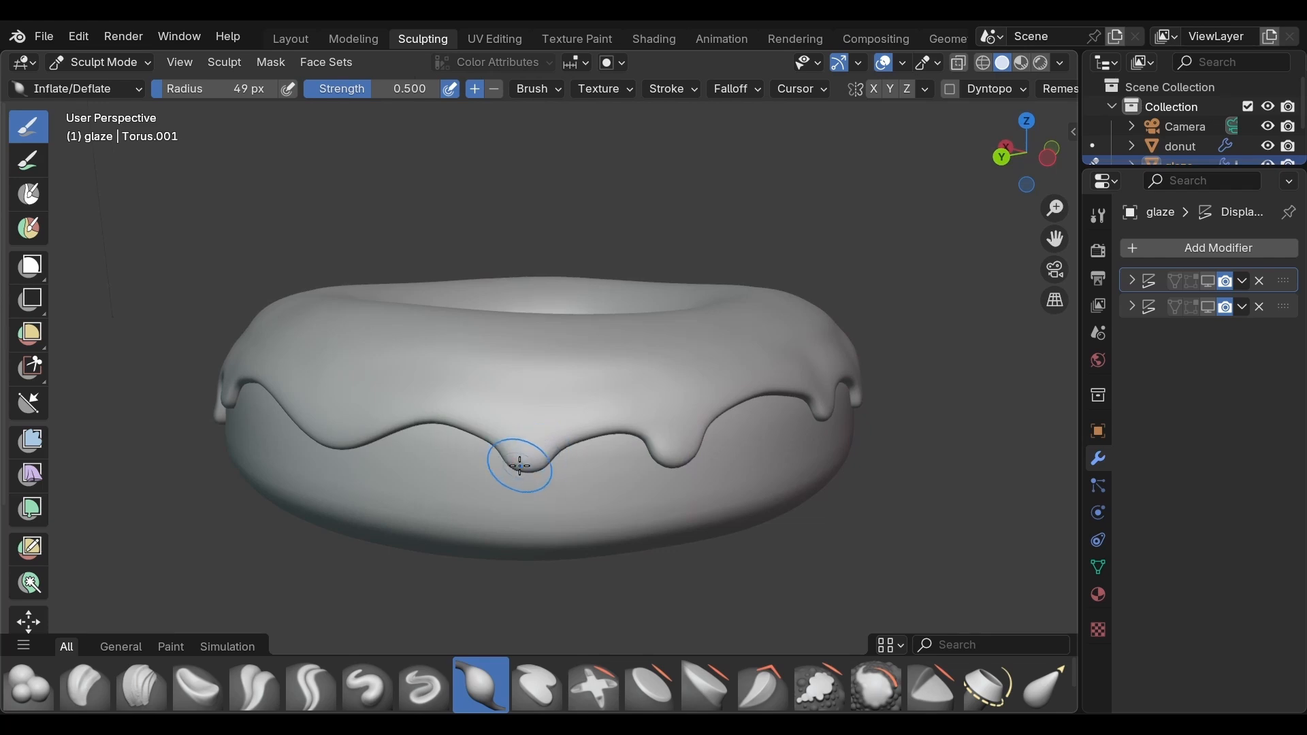
mouse_move(528, 463)
middle_down()
mouse_move(540, 488)
mouse_move(715, 455)
mouse_move(469, 472)
mouse_move(142, 466)
mouse_move(668, 467)
middle_up()
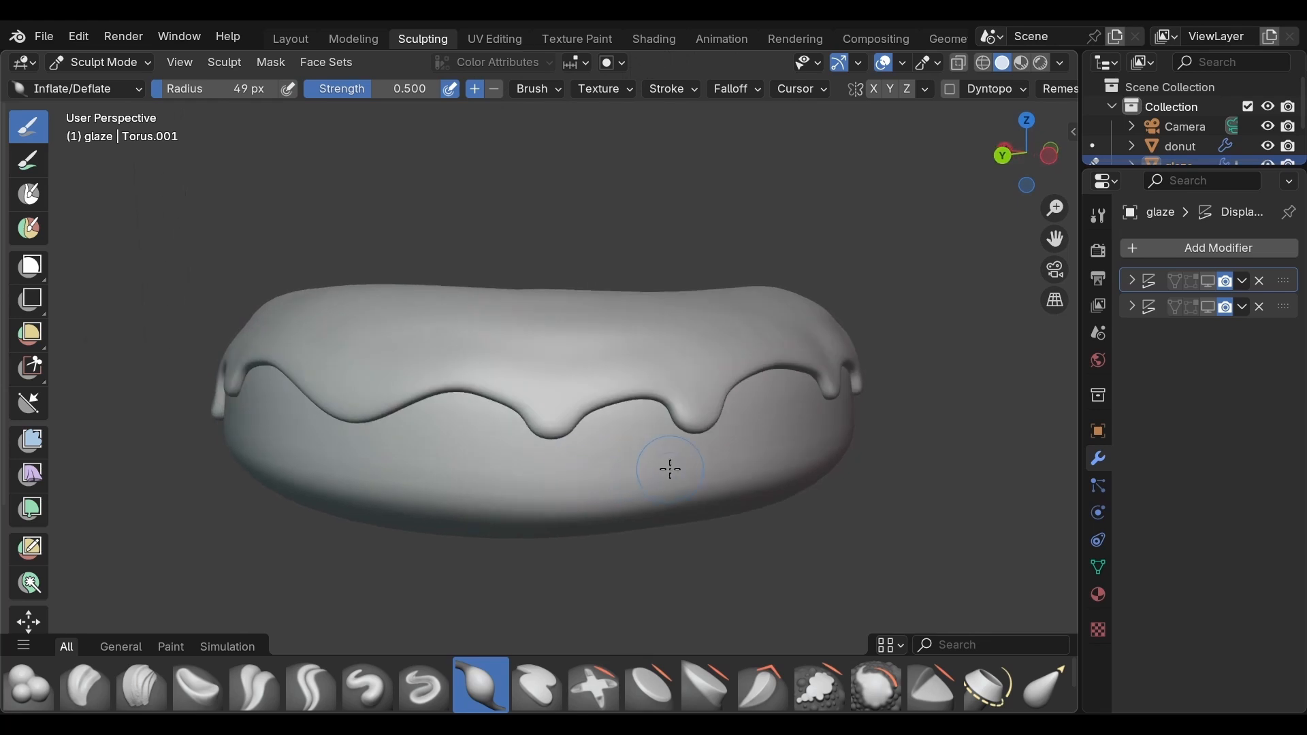
mouse_move(470, 438)
middle_down()
mouse_move(580, 447)
mouse_move(527, 408)
middle_up()
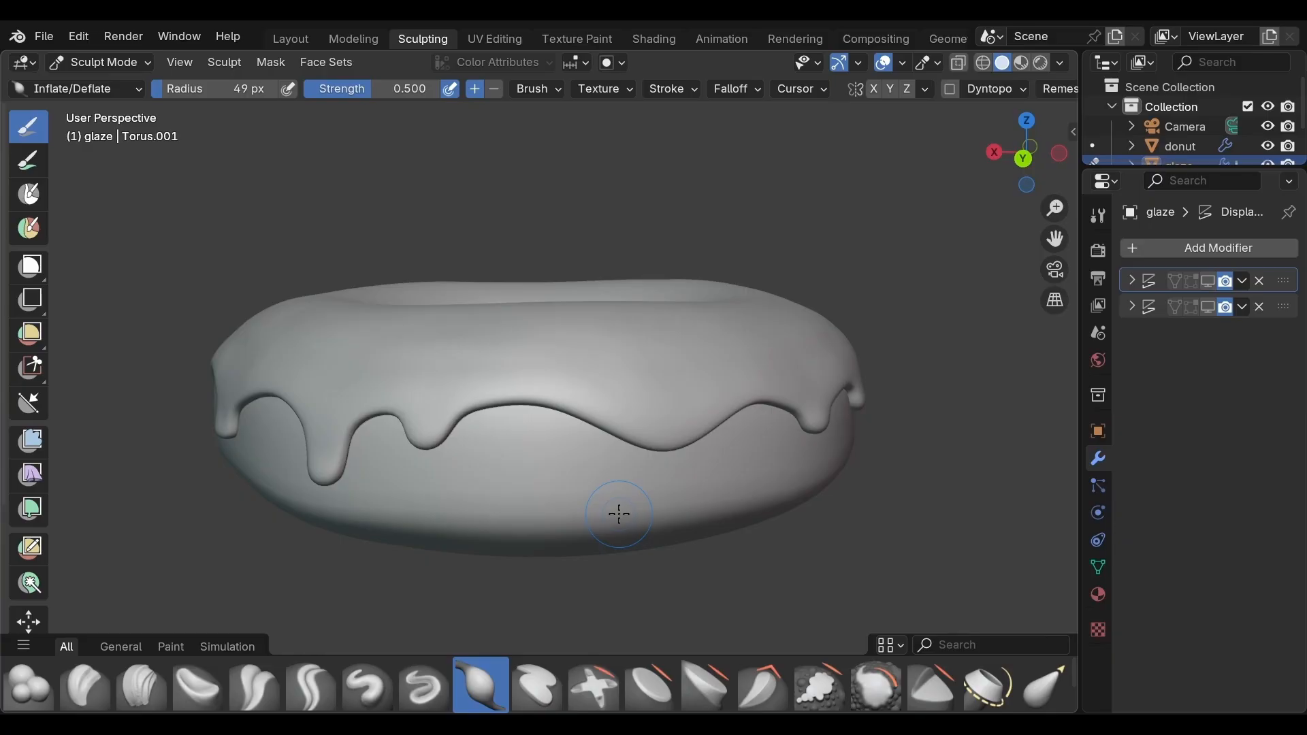
Step: Switch to the Mask brush, set its radius to 25 px and enable Front Faces Only for it
key(m)
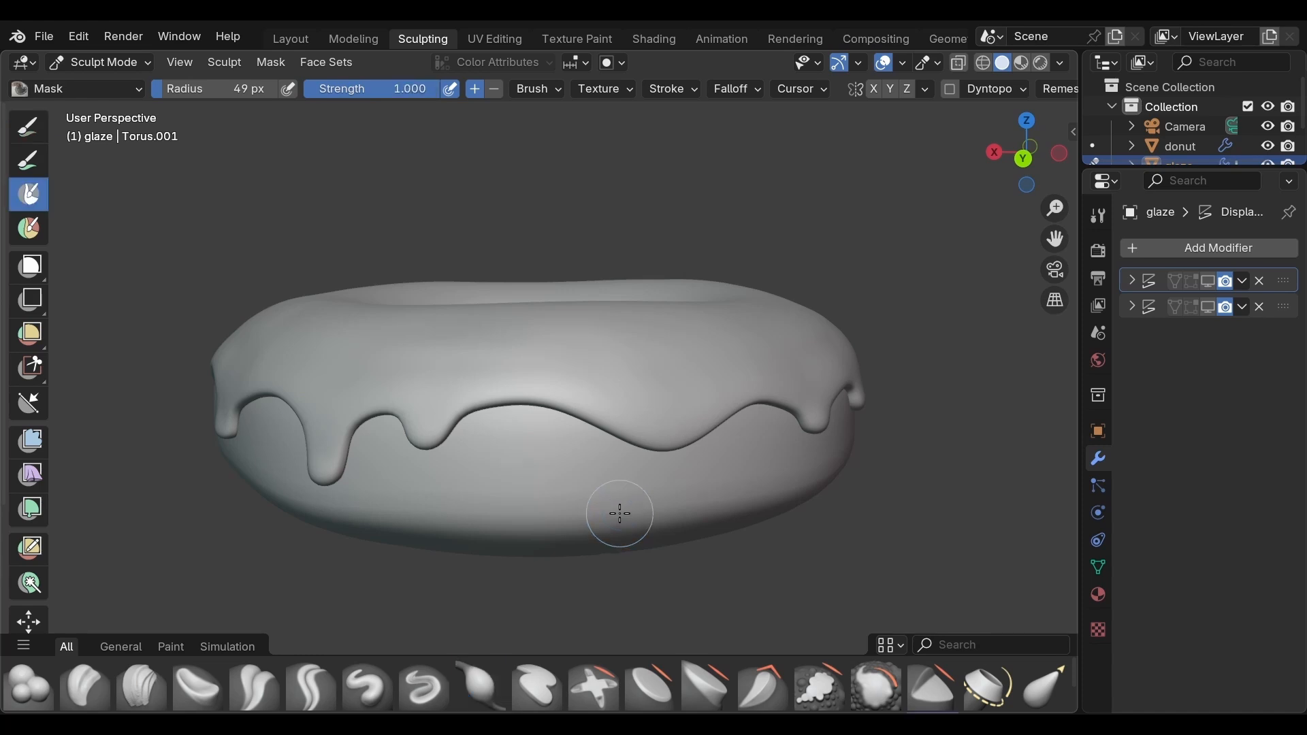
key(f)
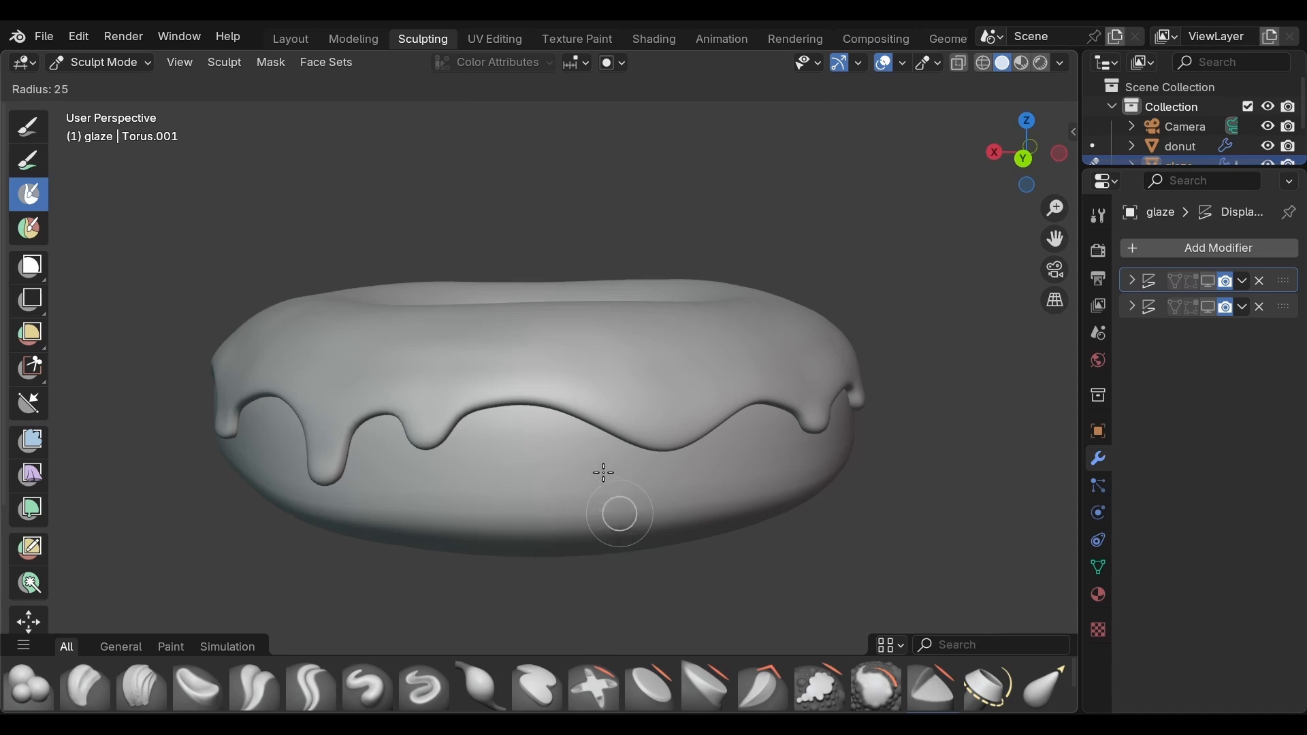
click(603, 472)
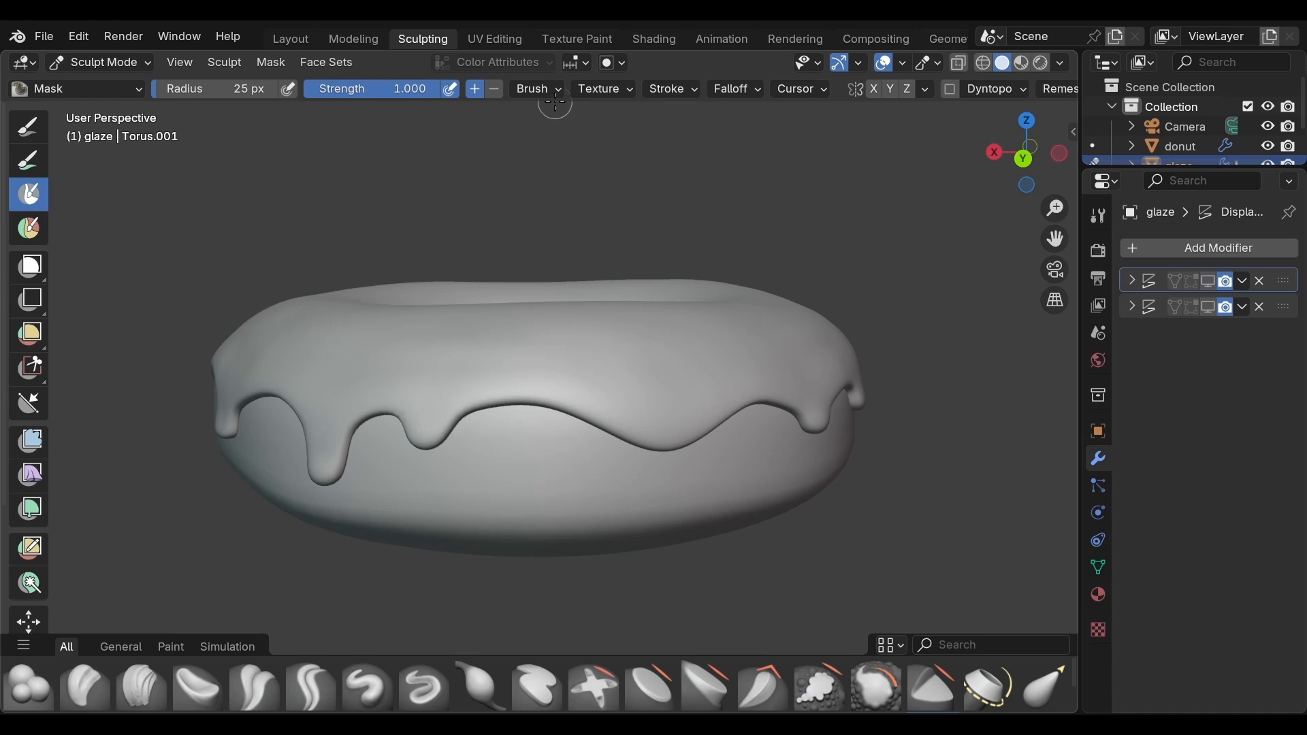
click(538, 89)
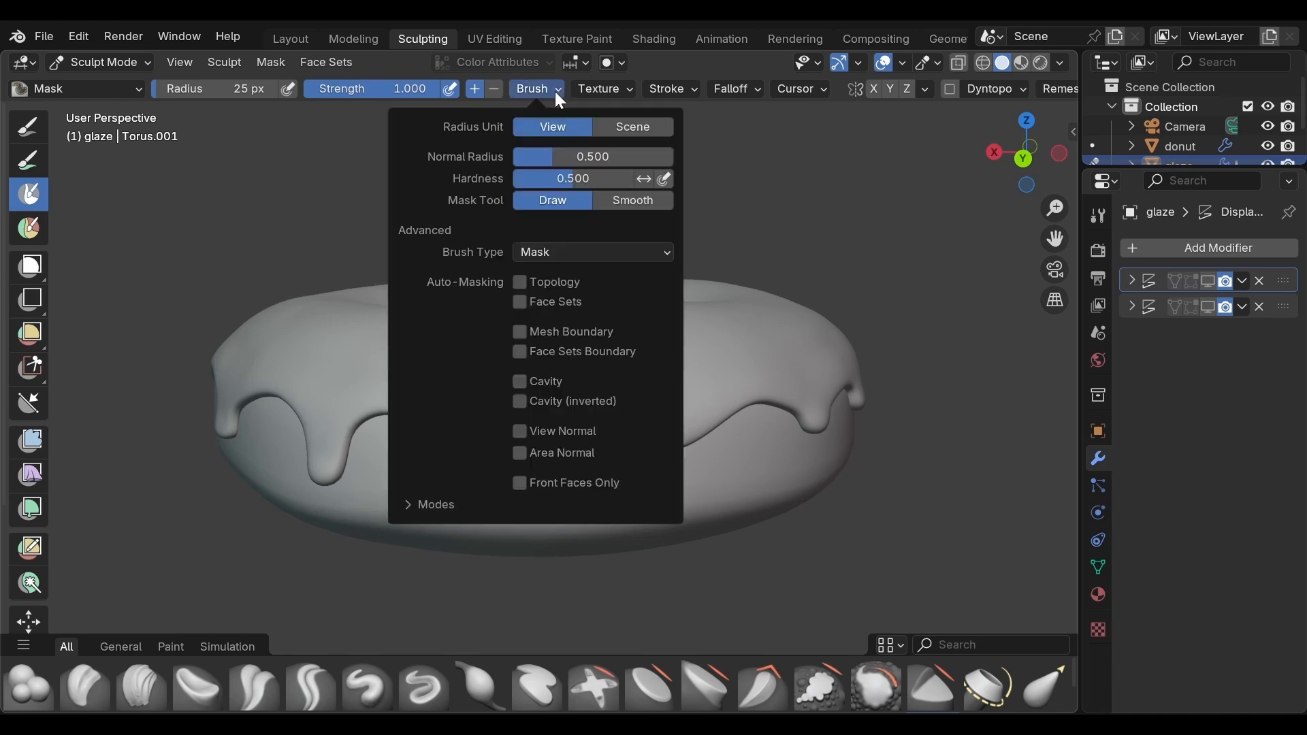
click(520, 484)
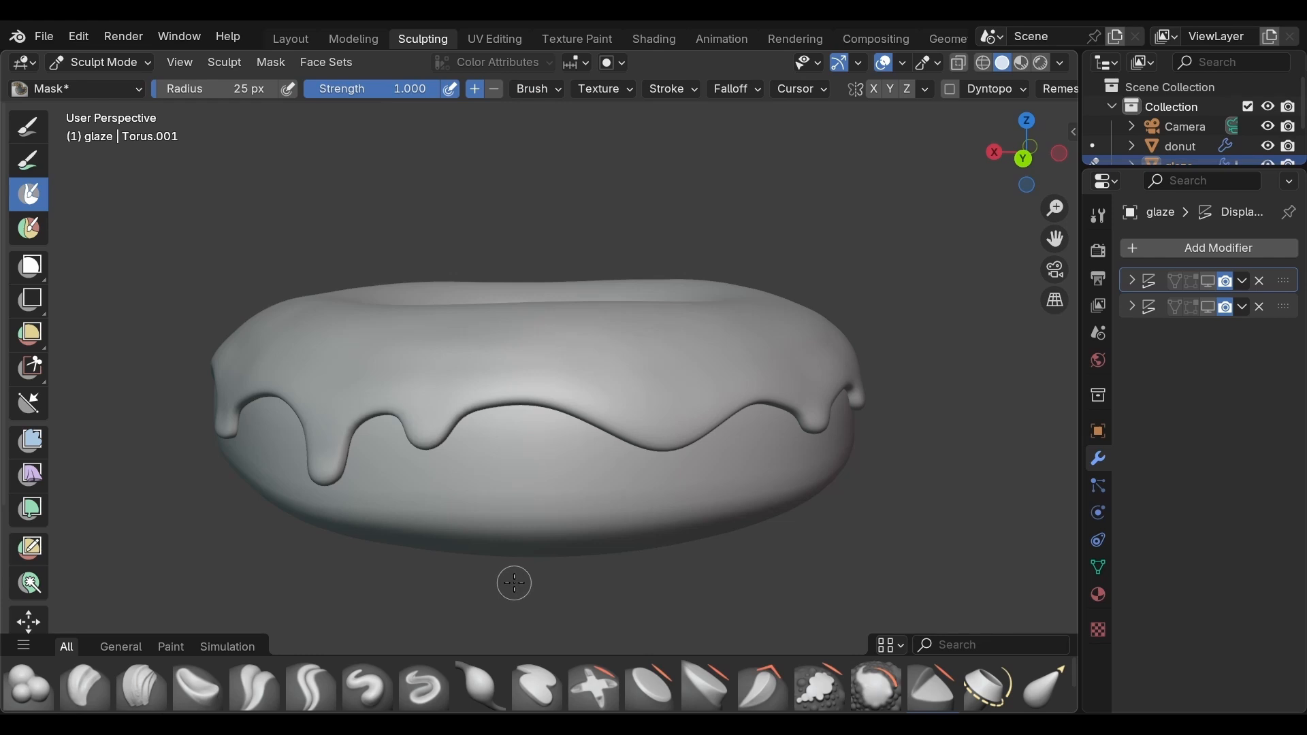
Step: Isolate the glaze in Local View so the donut underneath is hidden
key(KP_Divide)
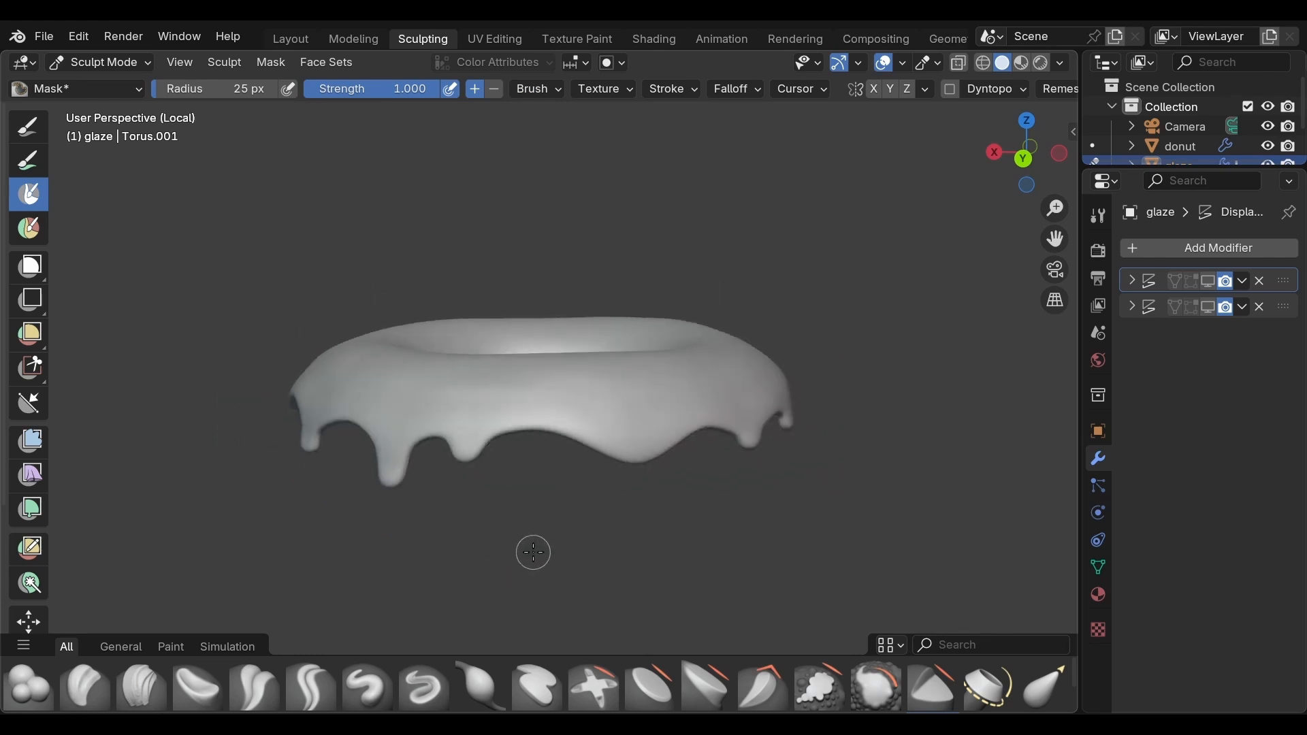
middle_drag(530, 549, 531, 512)
scroll(531, 512, up, 3)
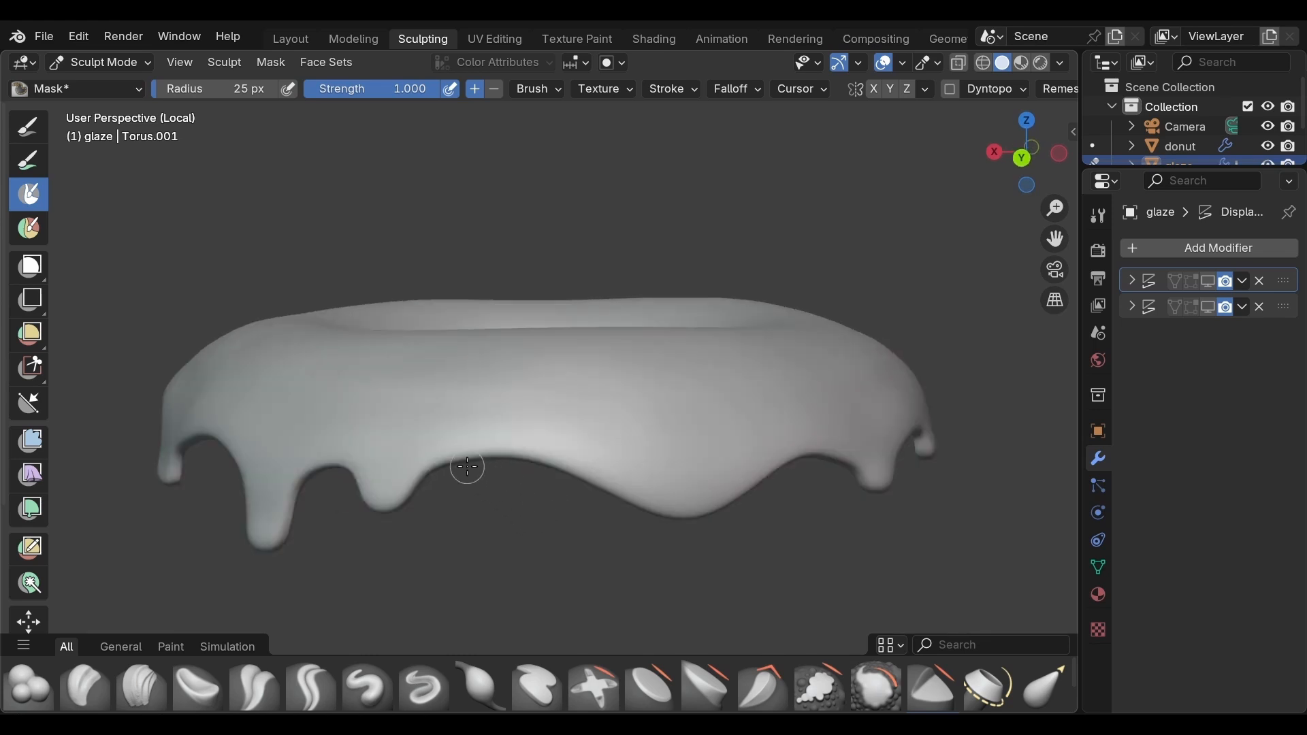
Step: Mask the lower outer edge of the glaze in the gaps between the drips, all the way around
middle_drag(466, 461, 388, 446)
mouse_move(388, 446)
mouse_down()
mouse_move(485, 423)
mouse_move(665, 484)
mouse_move(752, 448)
mouse_move(632, 485)
mouse_move(598, 480)
mouse_up()
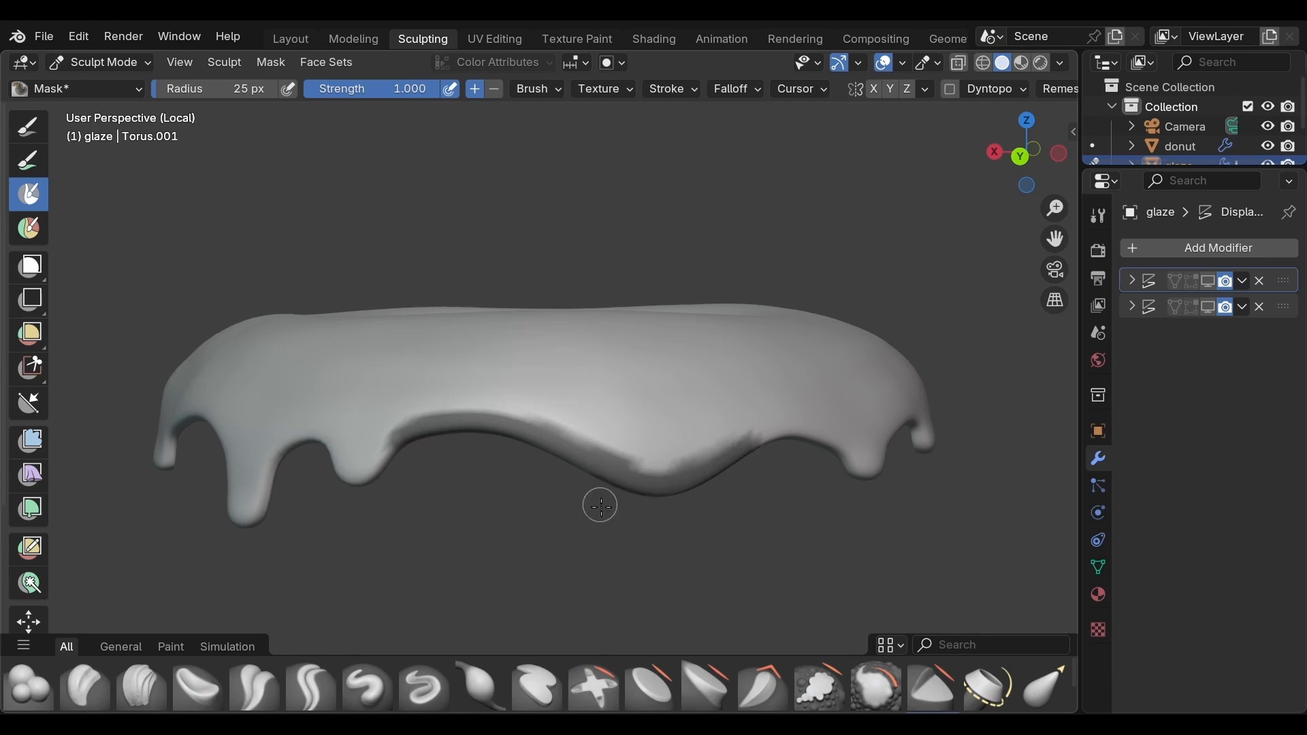
middle_drag(599, 502, 478, 491)
mouse_move(447, 446)
mouse_down()
mouse_move(507, 436)
mouse_move(575, 463)
mouse_move(504, 435)
mouse_move(458, 445)
mouse_up()
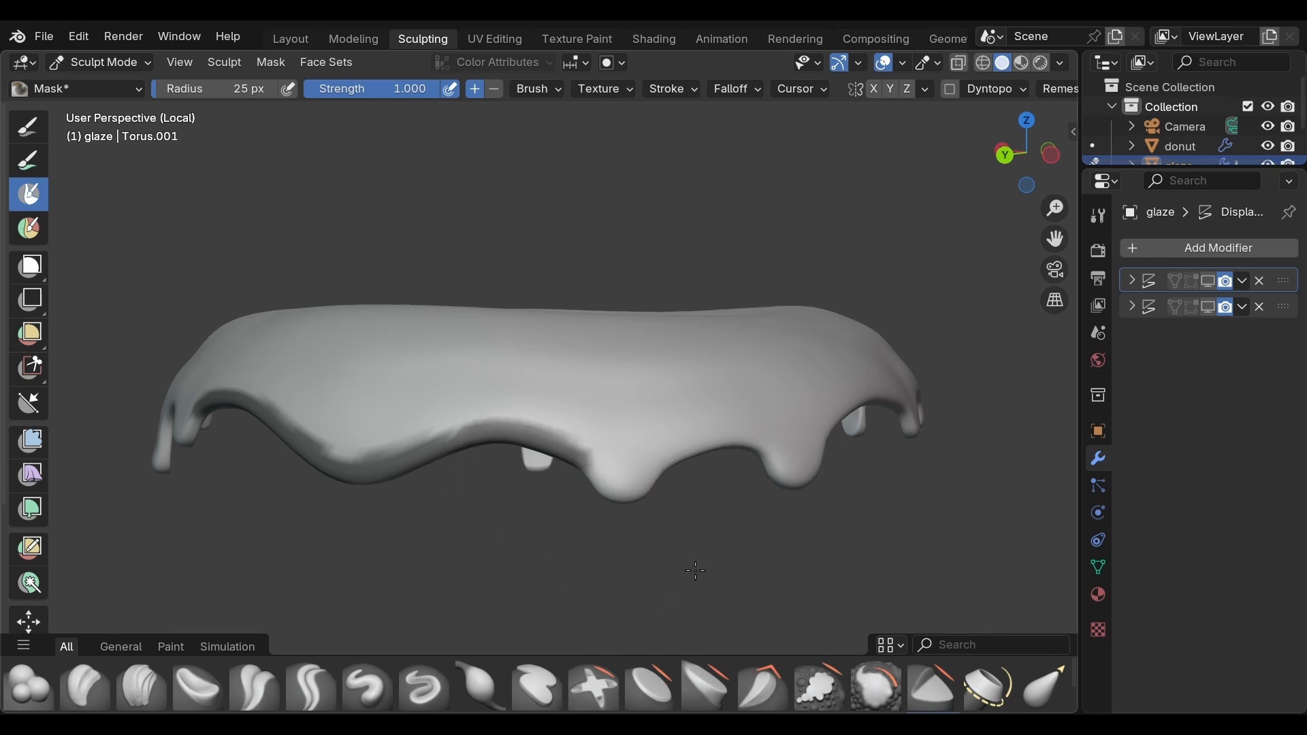
middle_drag(689, 569, 648, 575)
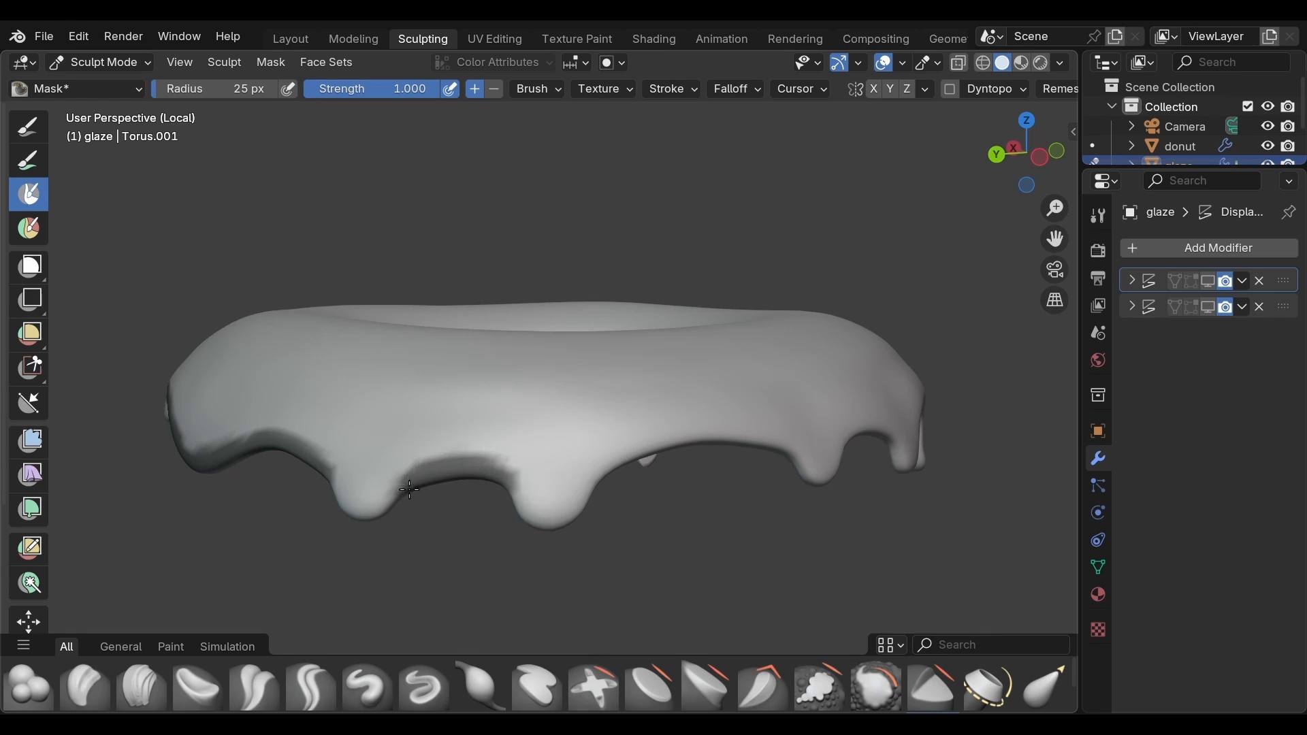
middle_drag(637, 573, 596, 572)
mouse_move(439, 493)
mouse_down()
mouse_move(572, 462)
mouse_move(524, 452)
mouse_move(684, 475)
mouse_up()
middle_drag(684, 475, 496, 516)
drag(496, 516, 589, 526)
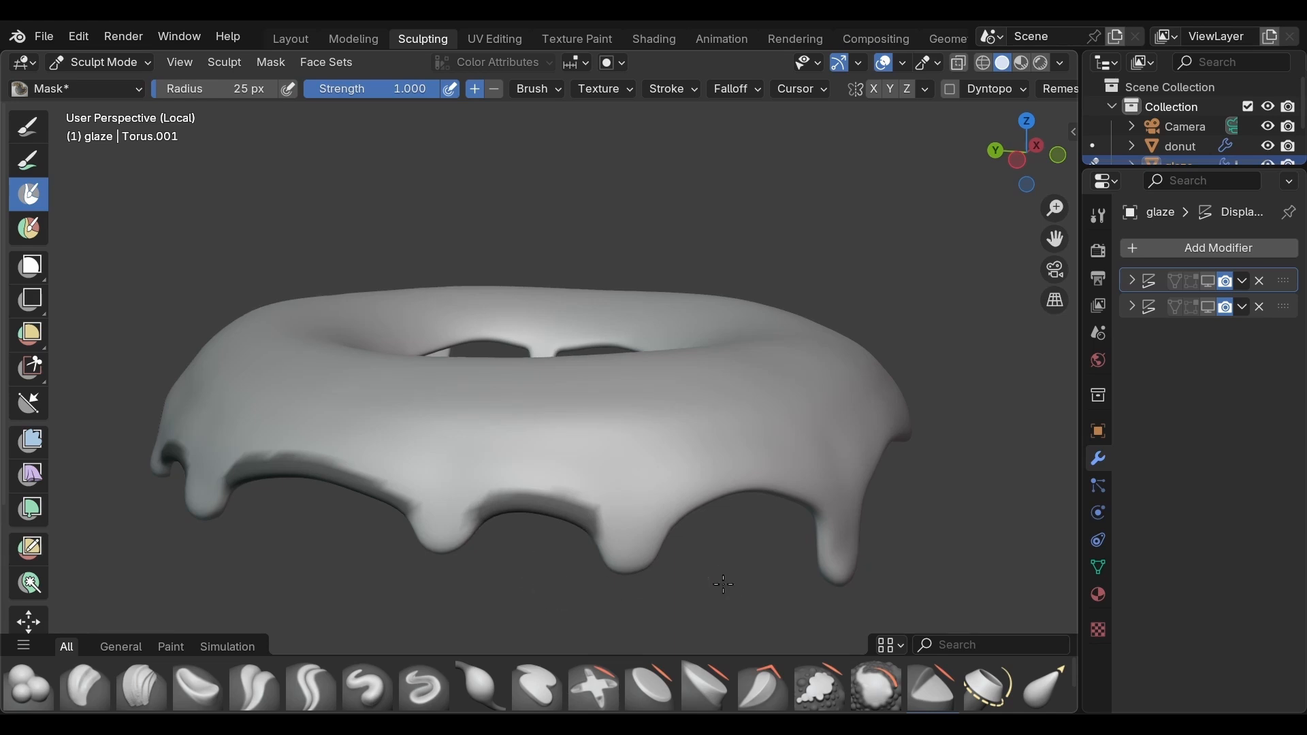
middle_drag(723, 584, 394, 504)
mouse_move(394, 505)
mouse_down()
mouse_move(470, 485)
mouse_move(568, 530)
mouse_move(495, 498)
mouse_up()
middle_drag(741, 589, 294, 476)
mouse_move(295, 475)
mouse_down()
mouse_move(361, 454)
mouse_move(670, 484)
mouse_move(867, 436)
mouse_move(681, 480)
mouse_move(314, 447)
mouse_up()
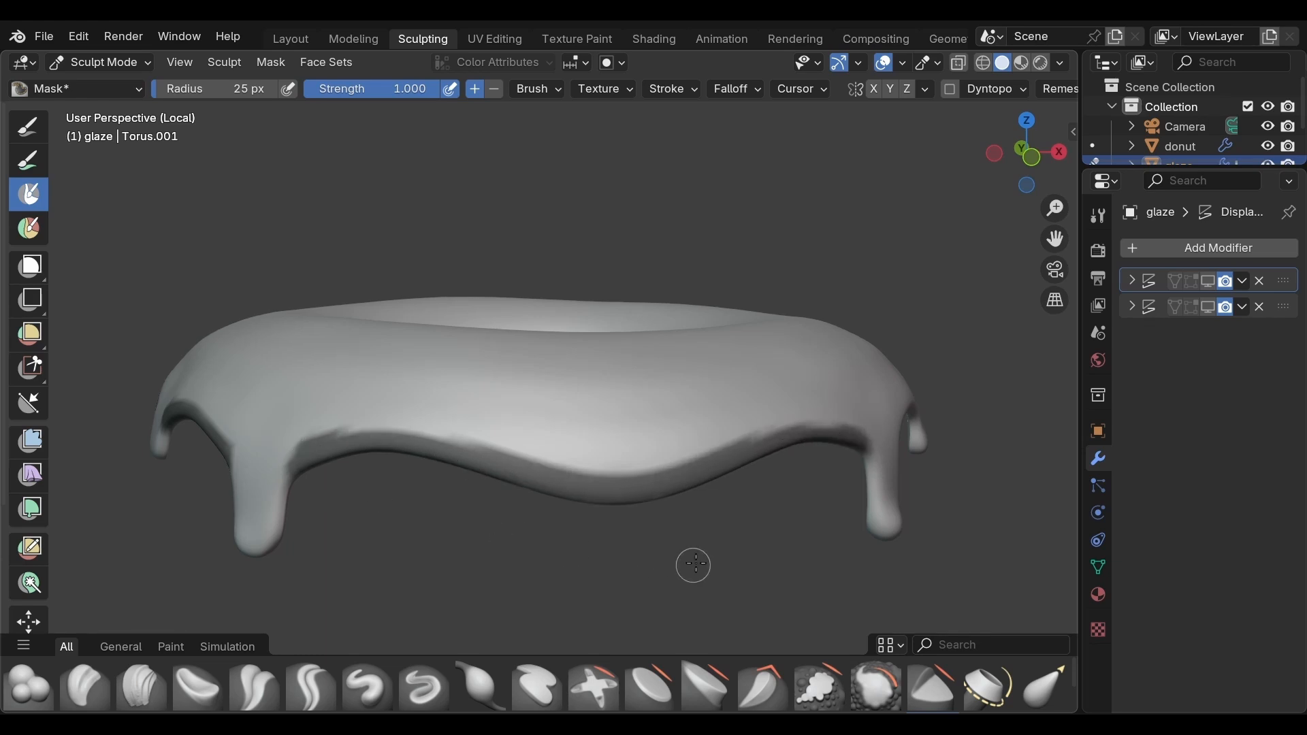
middle_drag(694, 564, 361, 476)
mouse_move(361, 476)
mouse_down()
mouse_move(470, 470)
mouse_move(371, 479)
mouse_up()
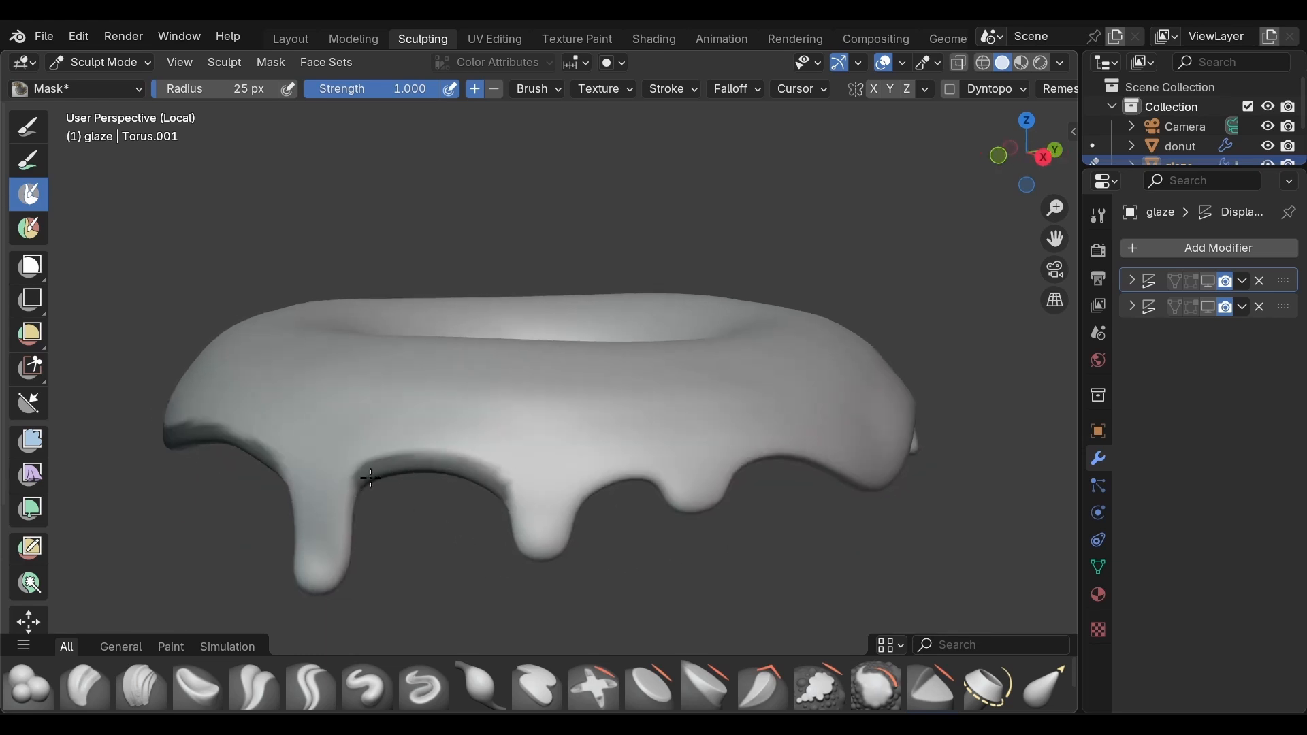
mouse_move(591, 503)
mouse_down()
mouse_move(636, 476)
mouse_move(600, 472)
mouse_up()
middle_drag(892, 607, 749, 572)
mouse_move(306, 469)
mouse_down()
mouse_move(402, 458)
mouse_move(549, 520)
mouse_move(749, 463)
mouse_move(793, 477)
mouse_move(454, 484)
mouse_up()
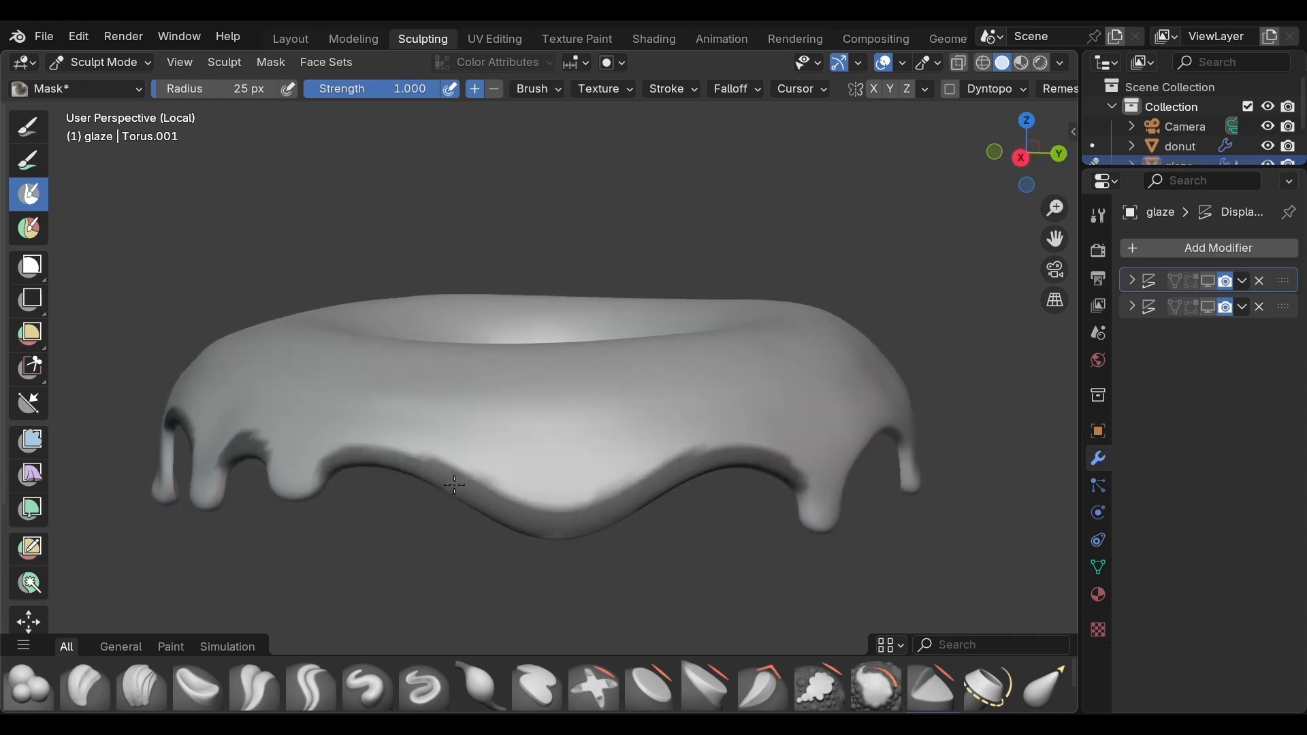
middle_drag(658, 535, 461, 531)
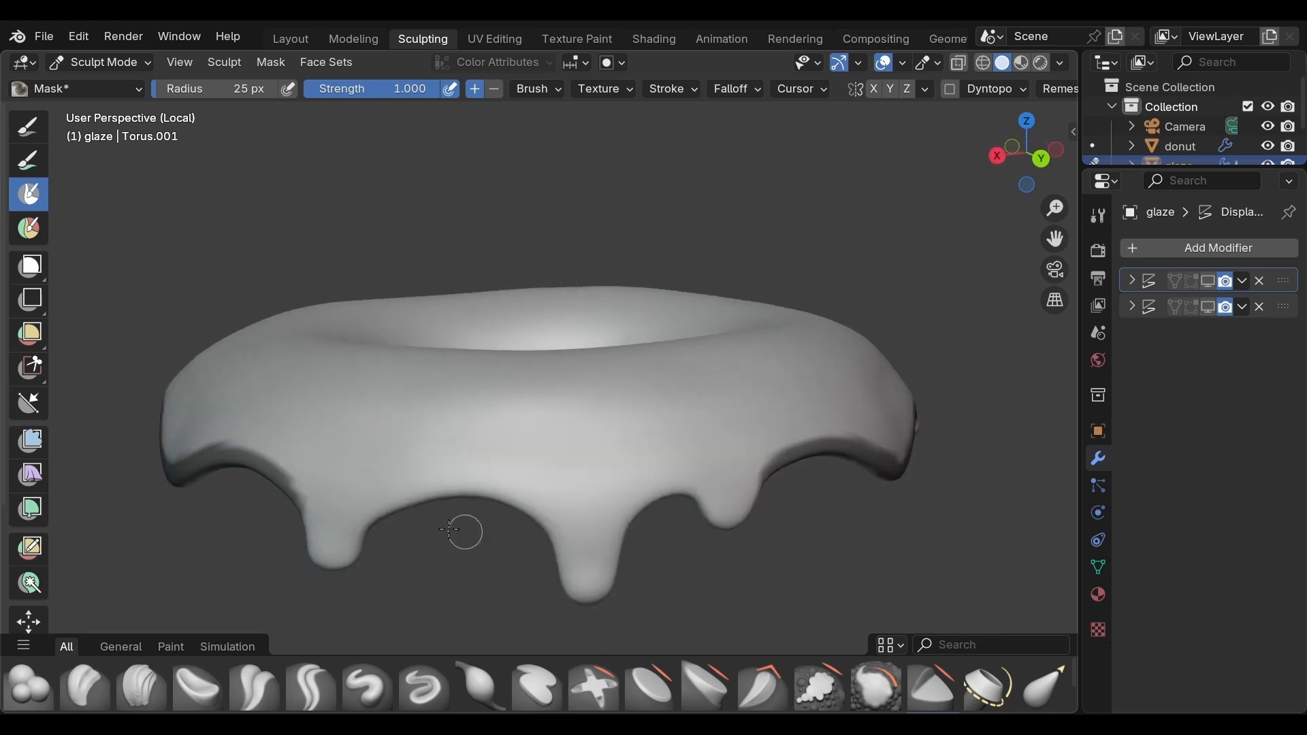
mouse_move(368, 530)
mouse_down()
mouse_move(377, 509)
mouse_move(432, 488)
mouse_move(556, 537)
mouse_move(428, 483)
mouse_up()
middle_drag(688, 585, 541, 576)
mouse_move(450, 538)
mouse_down()
mouse_move(460, 518)
mouse_move(518, 514)
mouse_move(465, 510)
mouse_move(514, 513)
mouse_up()
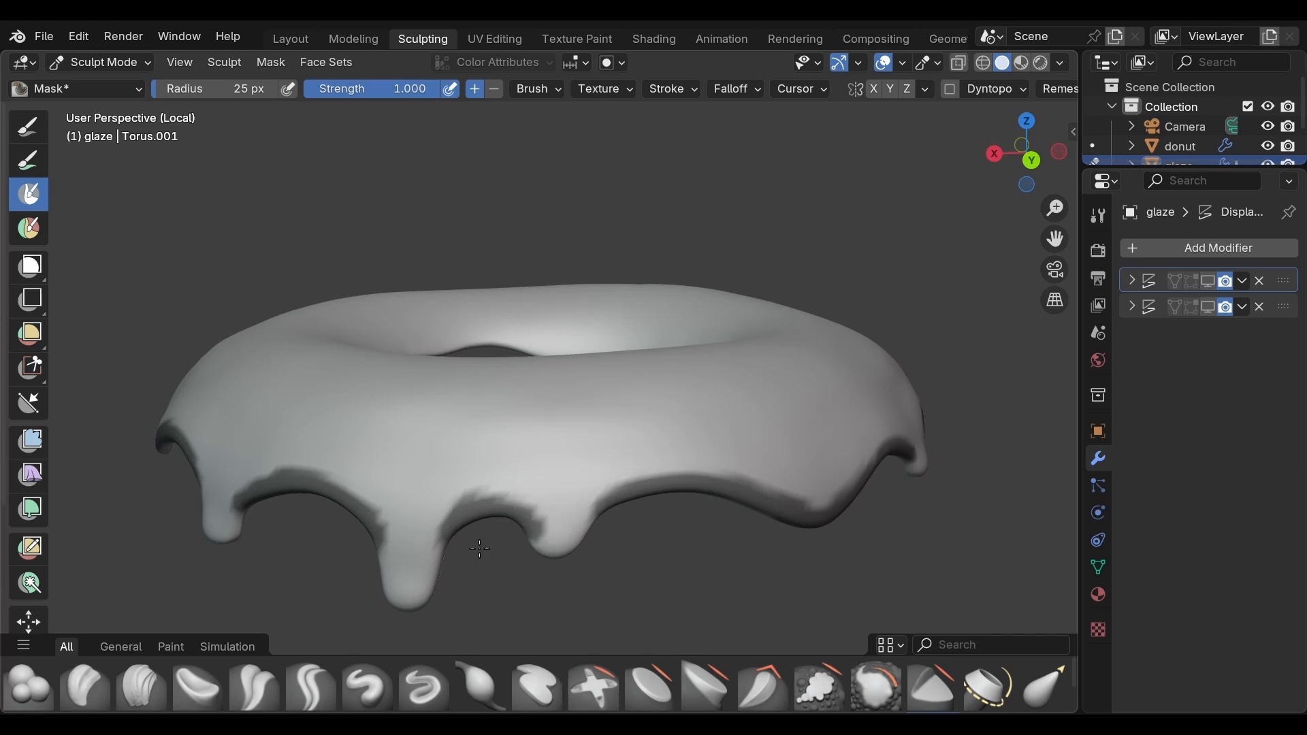
key(ctrl+z)
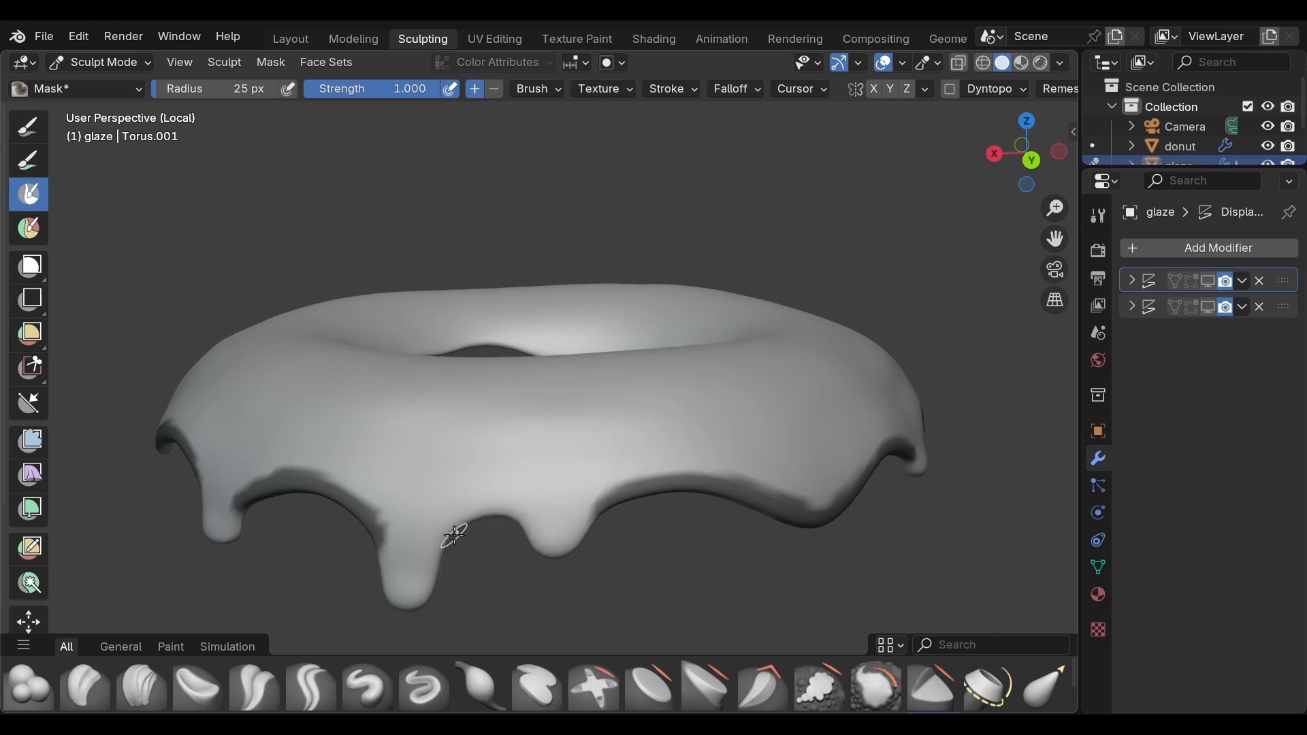
mouse_move(450, 528)
mouse_down()
mouse_move(520, 511)
mouse_move(457, 527)
mouse_up()
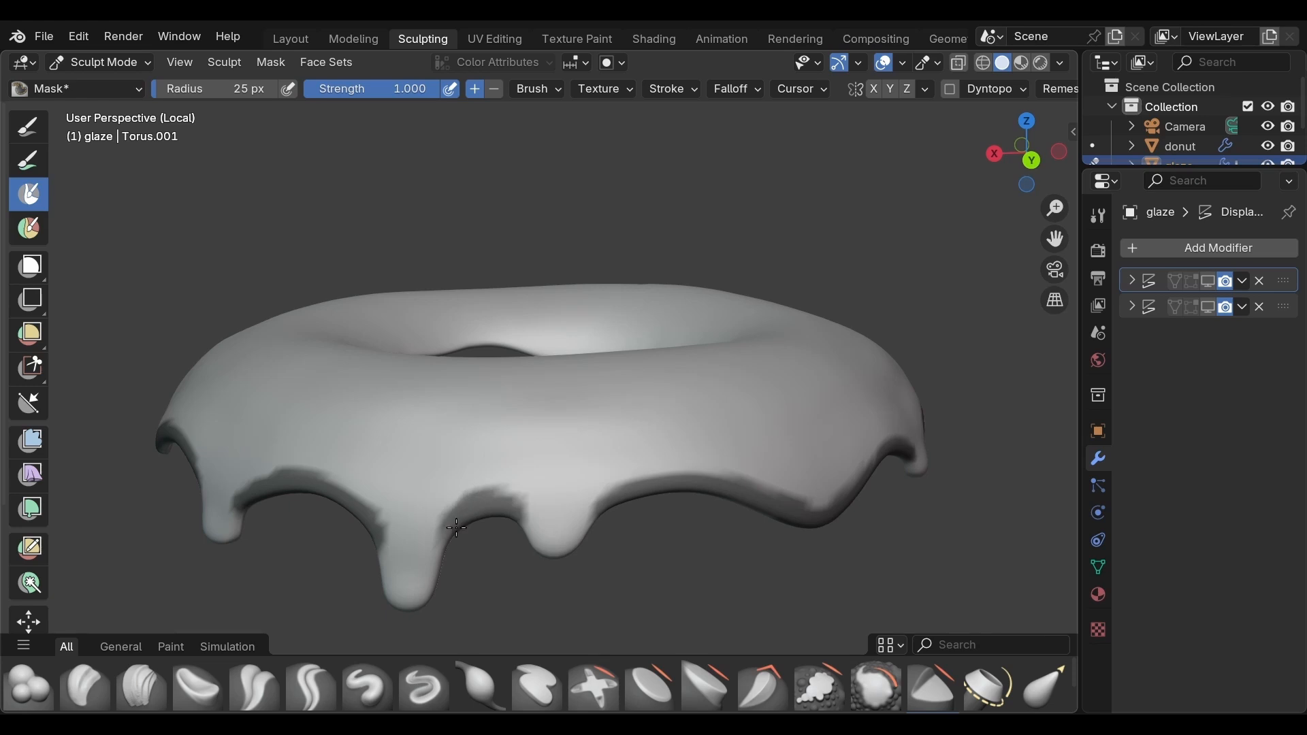
middle_drag(632, 566, 393, 559)
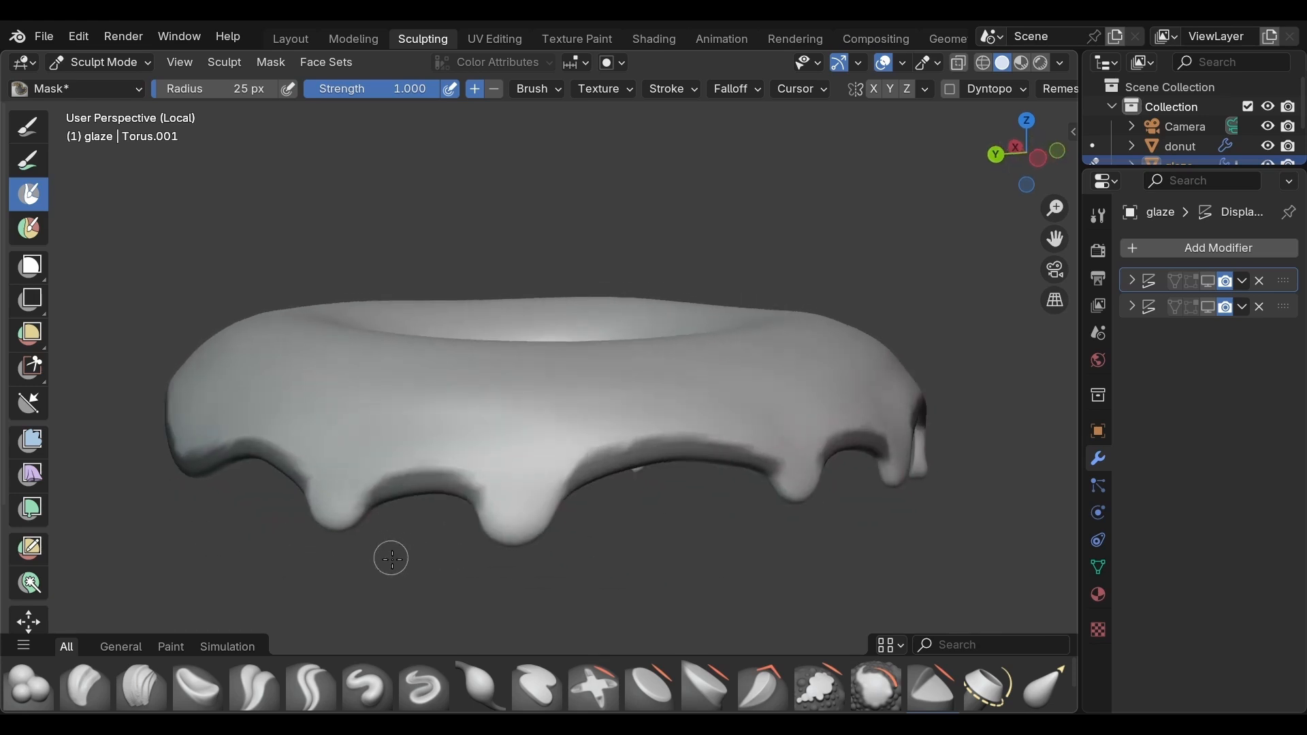
mouse_move(686, 579)
middle_down()
mouse_move(620, 617)
mouse_move(599, 599)
middle_up()
drag(542, 473, 529, 467)
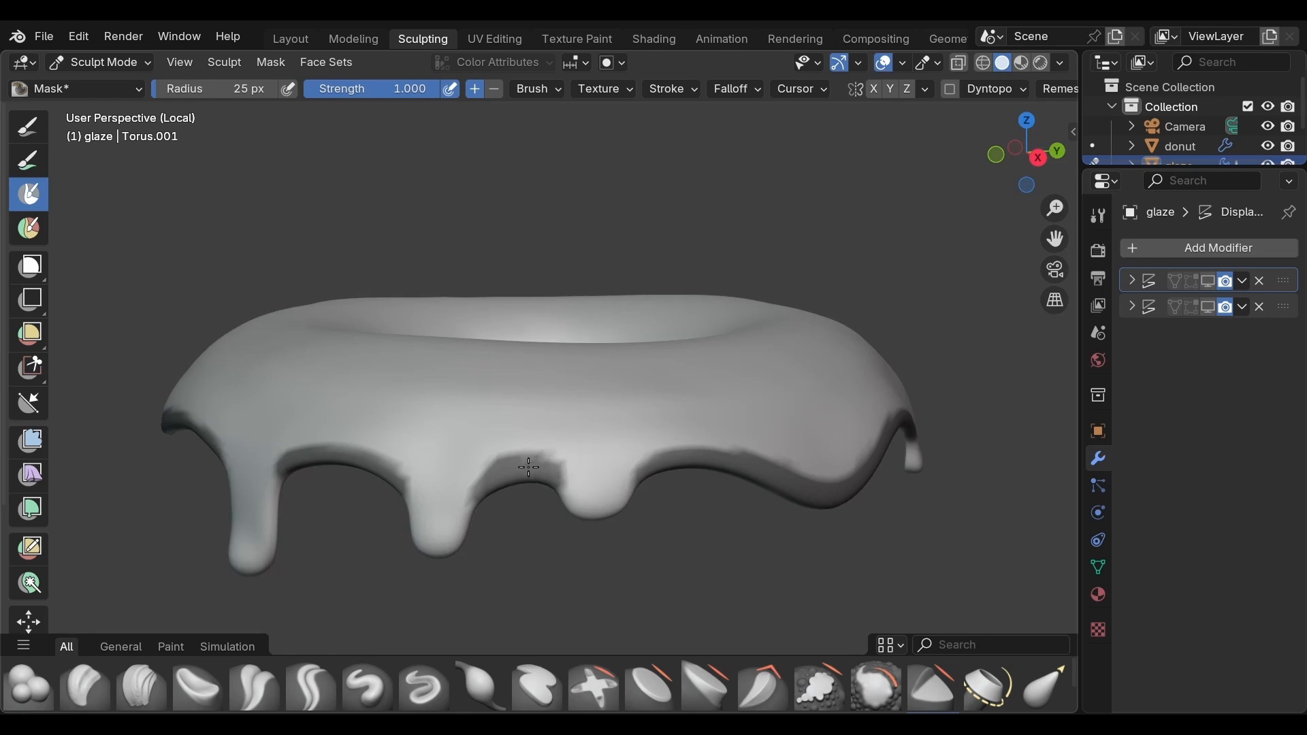
middle_drag(747, 547, 677, 548)
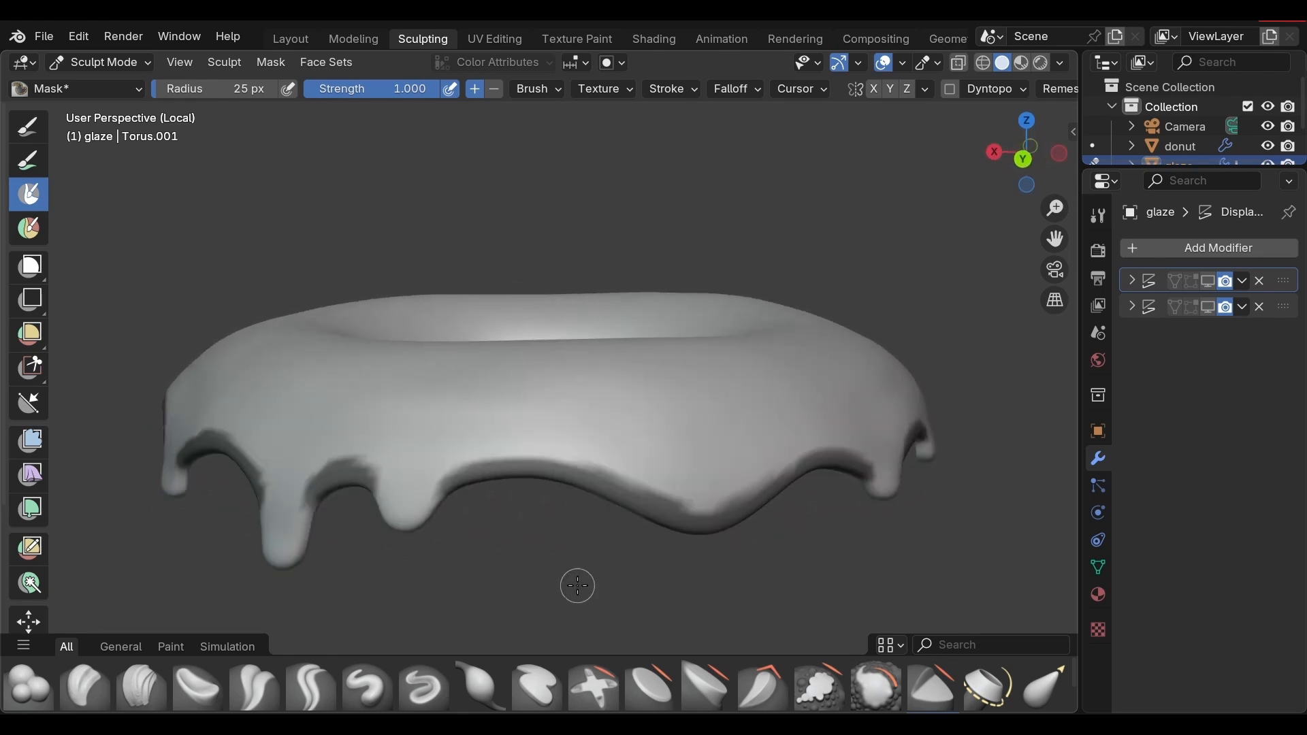
Step: Invert the mask and inflate the unmasked edge slightly with the Inflate Mesh Filter at a strength of 0.1
key(ctrl+i)
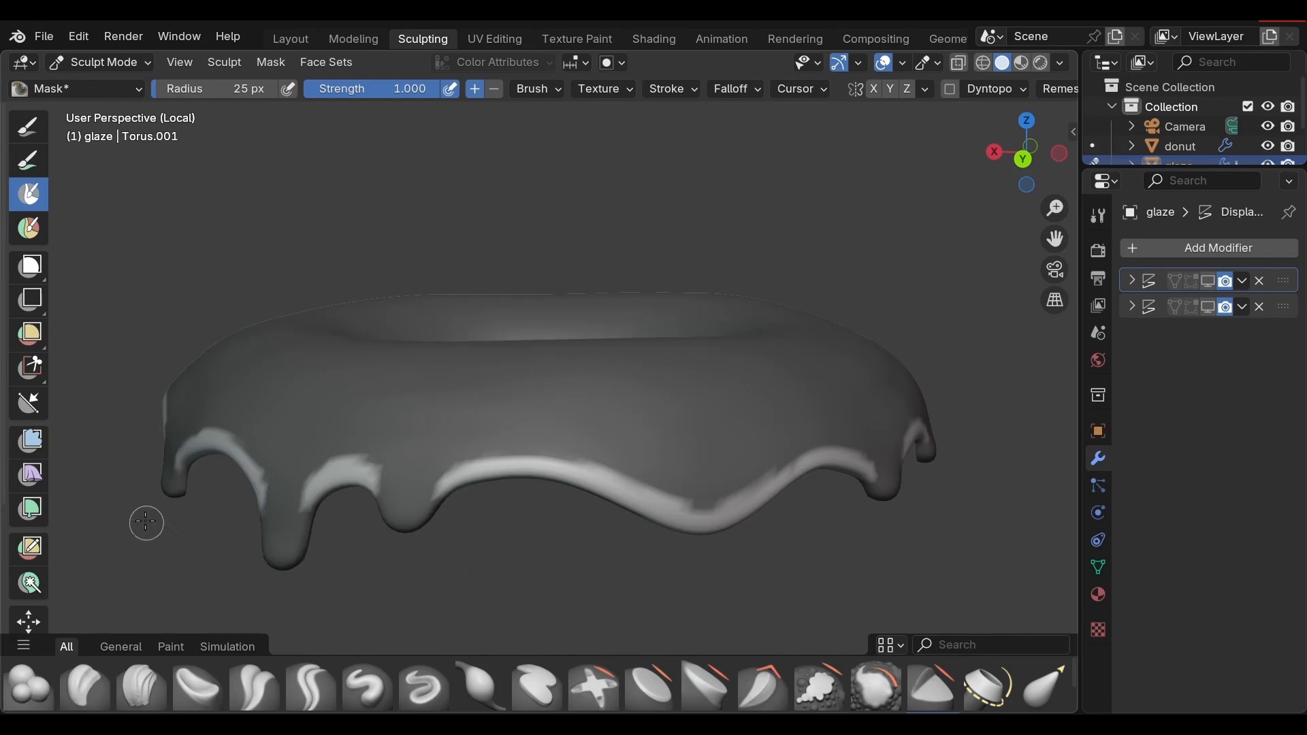
click(30, 442)
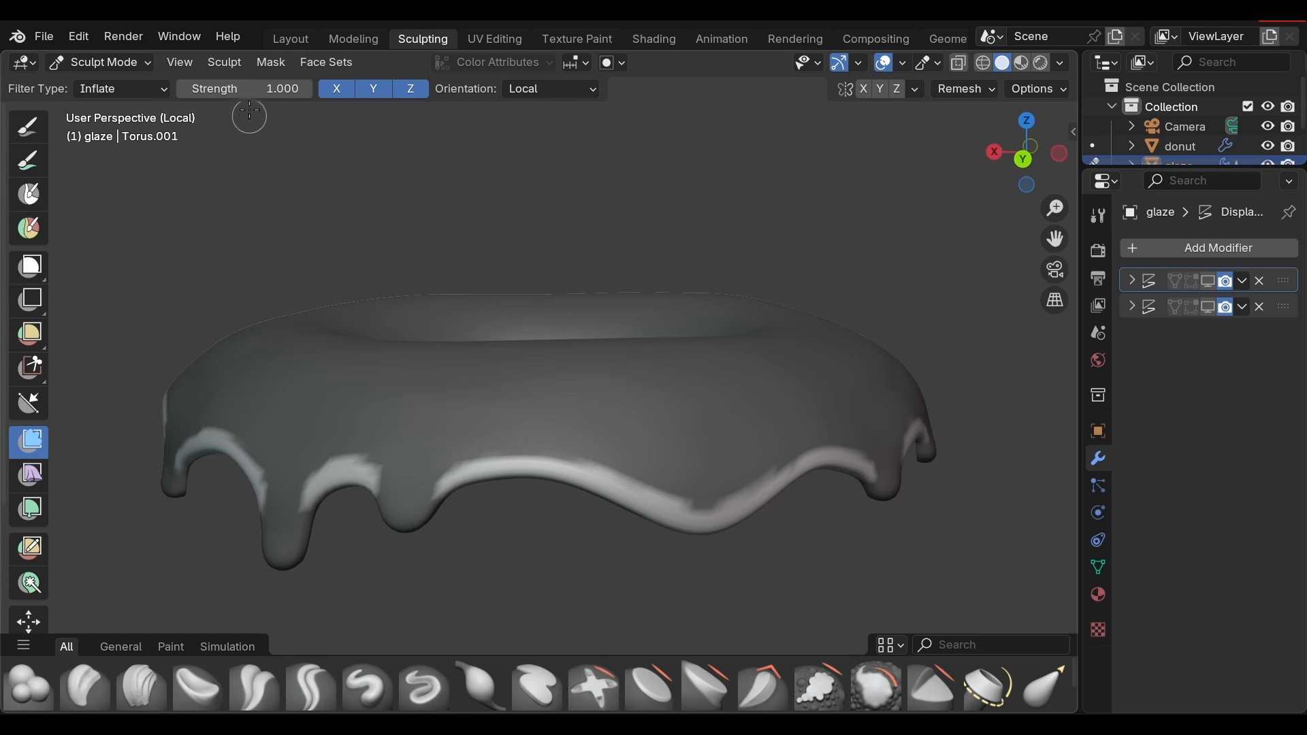
click(245, 88)
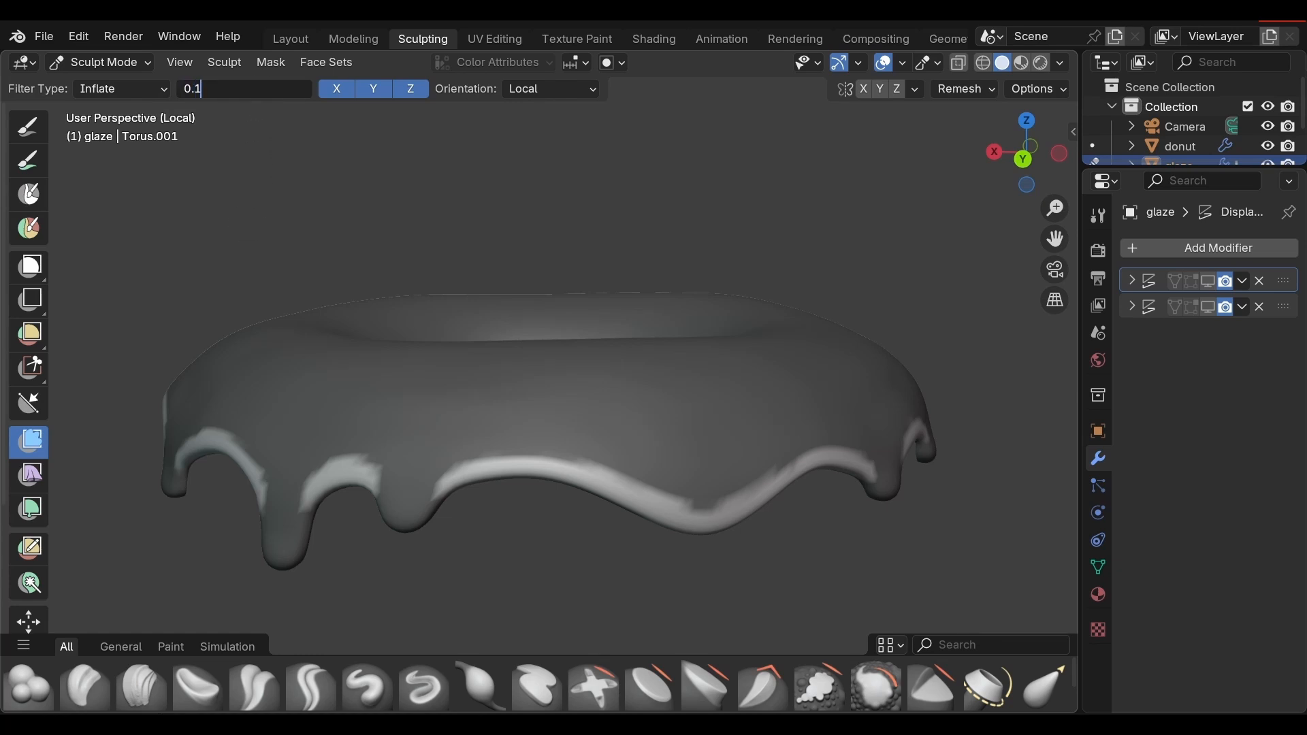
key(Return)
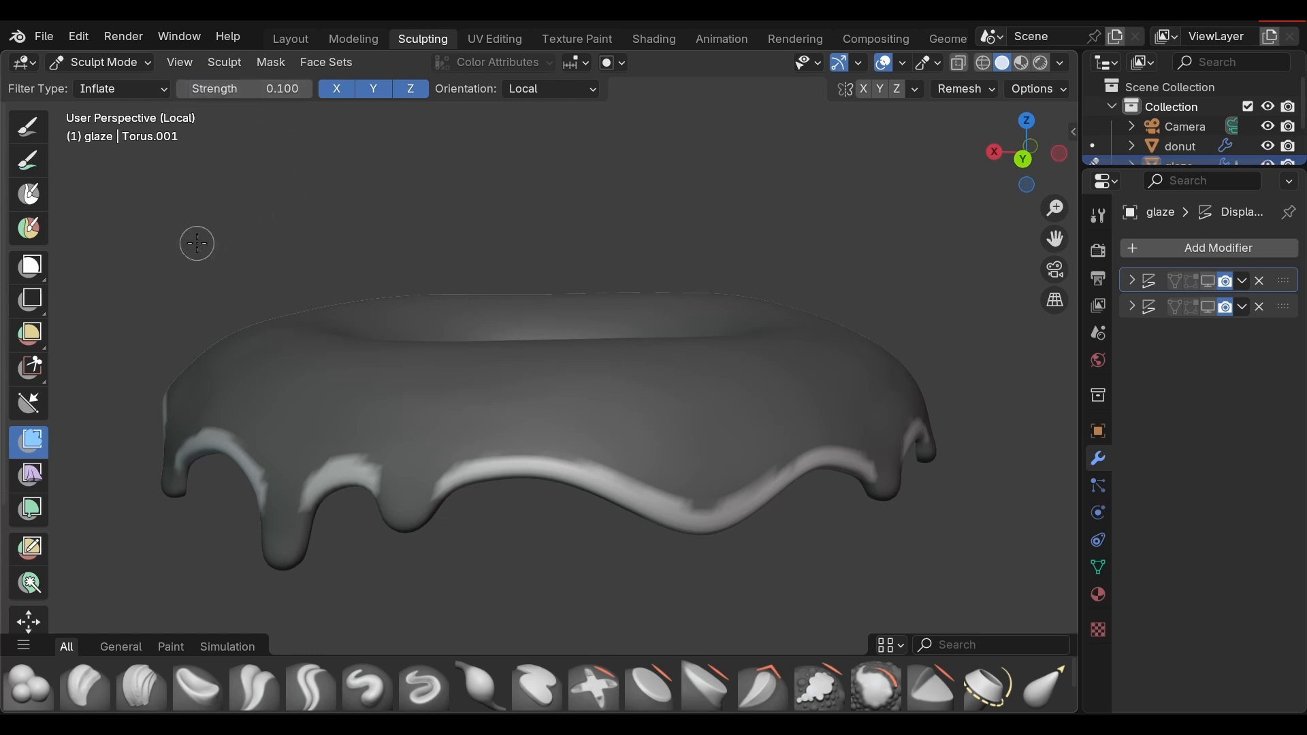
mouse_move(187, 243)
mouse_down()
mouse_move(177, 246)
mouse_move(393, 255)
mouse_move(279, 252)
mouse_up()
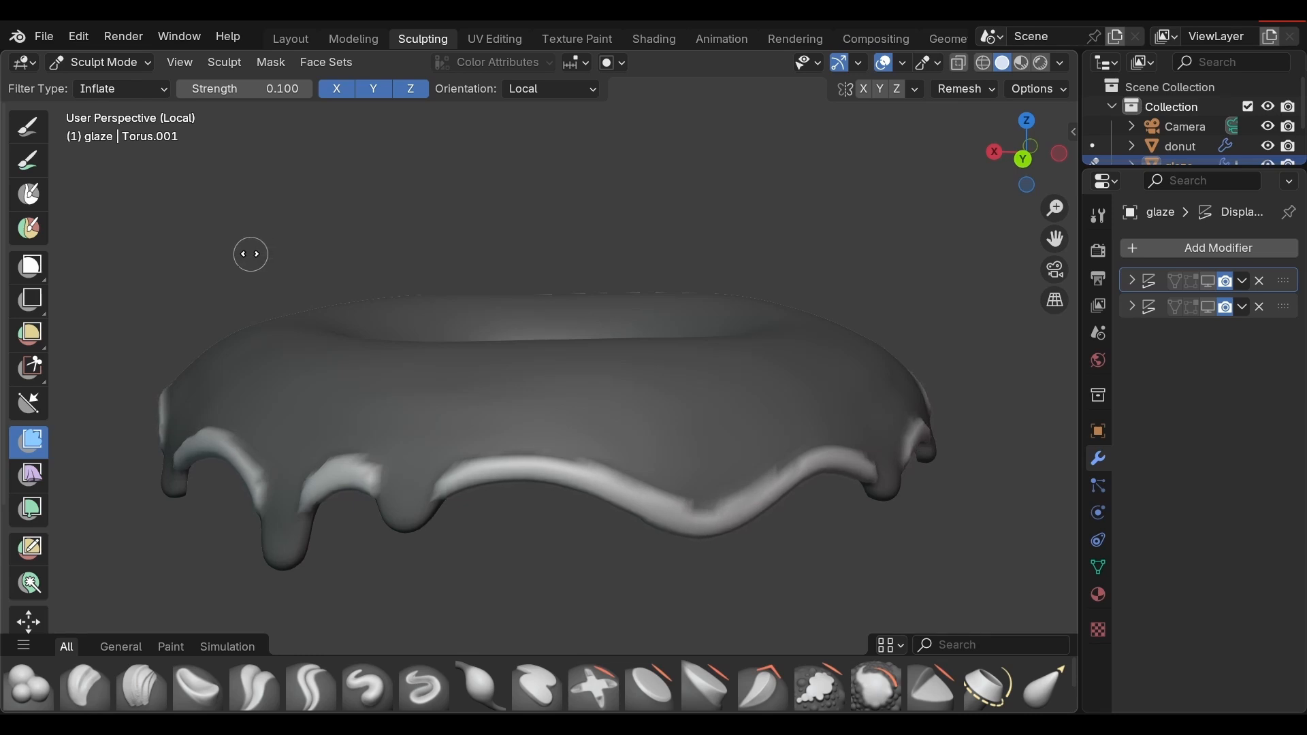
drag(247, 254, 245, 250)
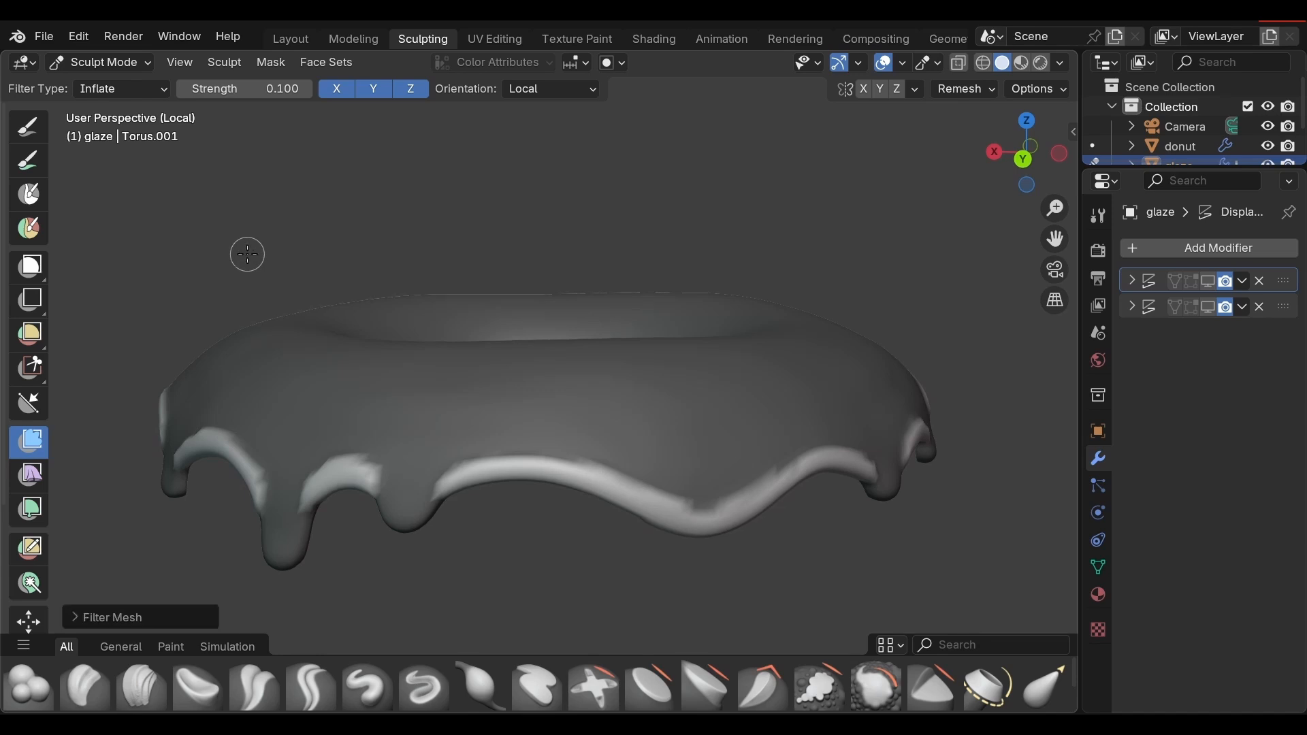
Step: Clear the mask from the glaze and leave Local View to bring back the donut
middle_drag(275, 228, 422, 235)
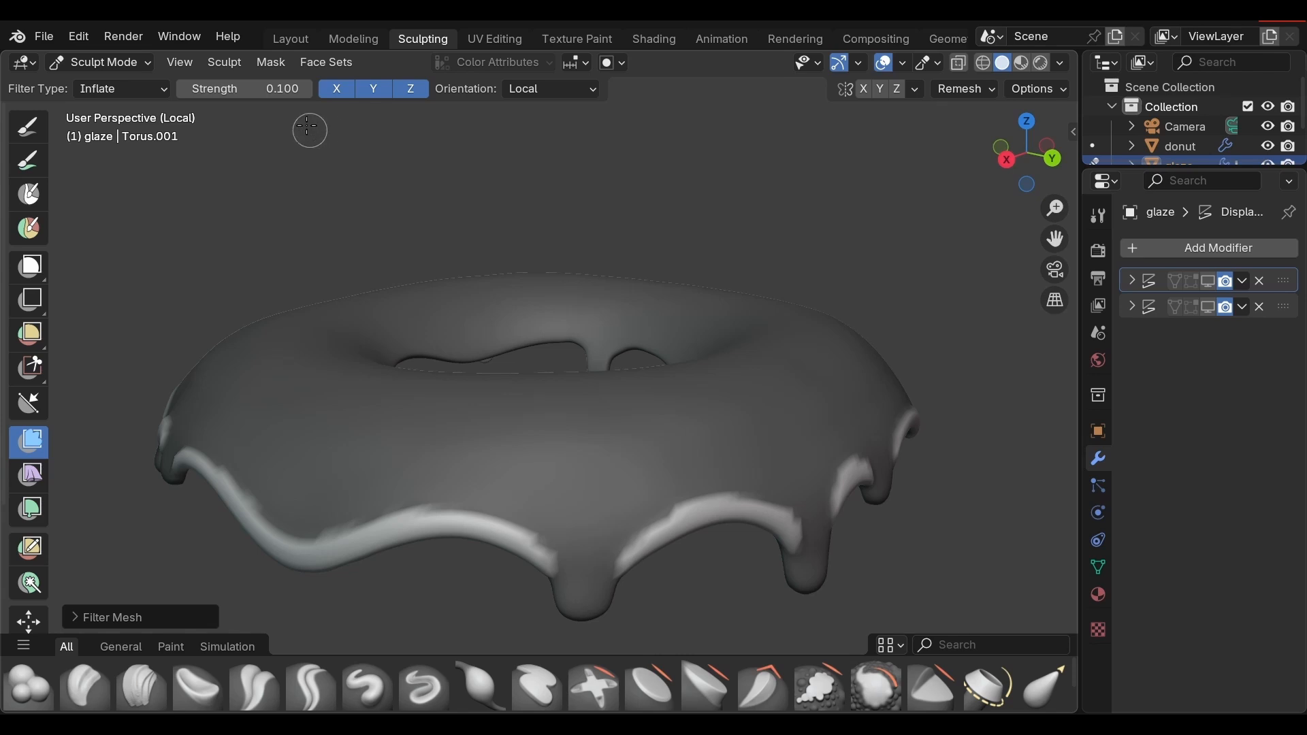
click(272, 62)
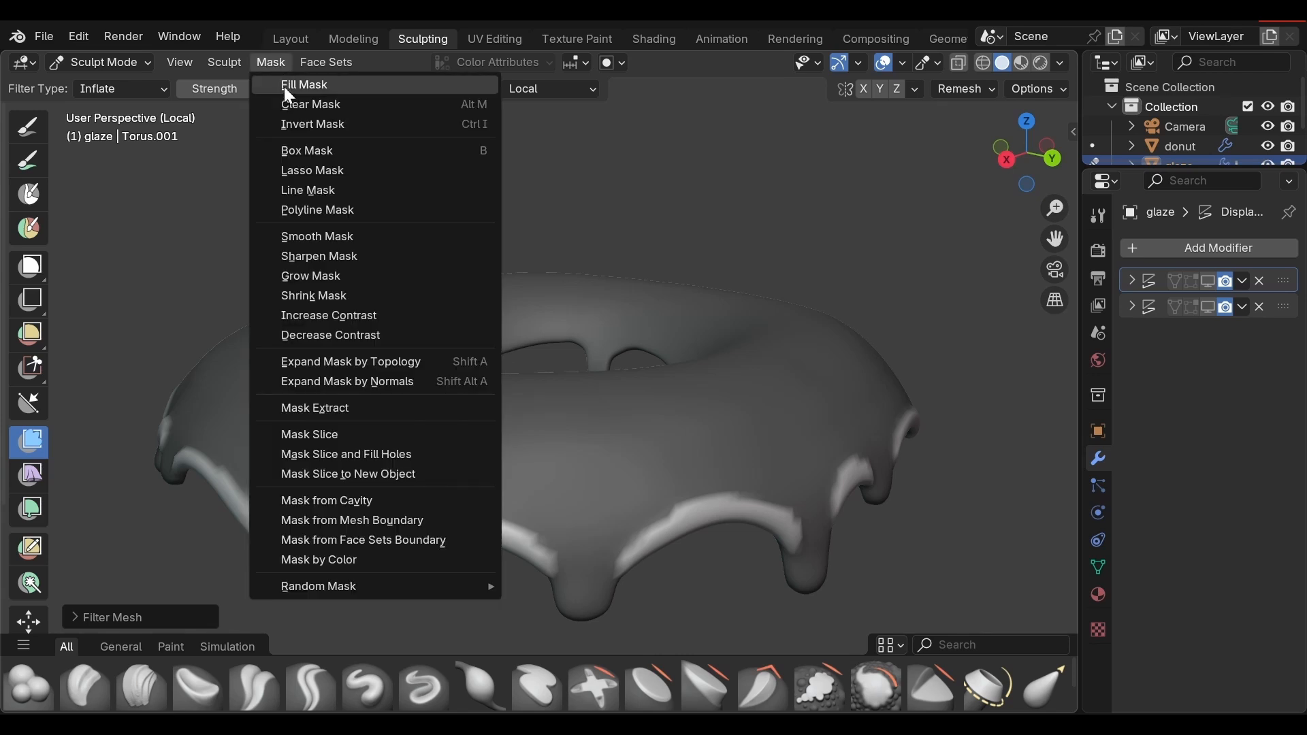
click(297, 115)
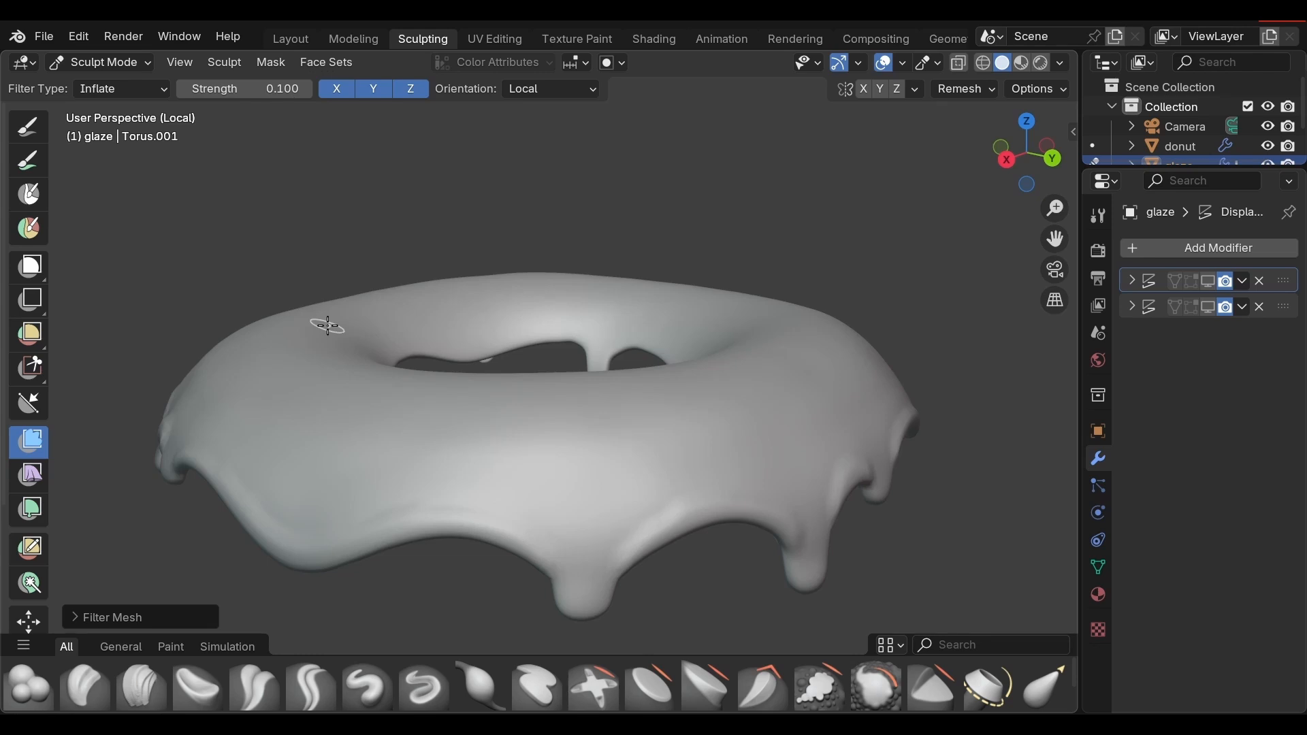
key(KP_Divide)
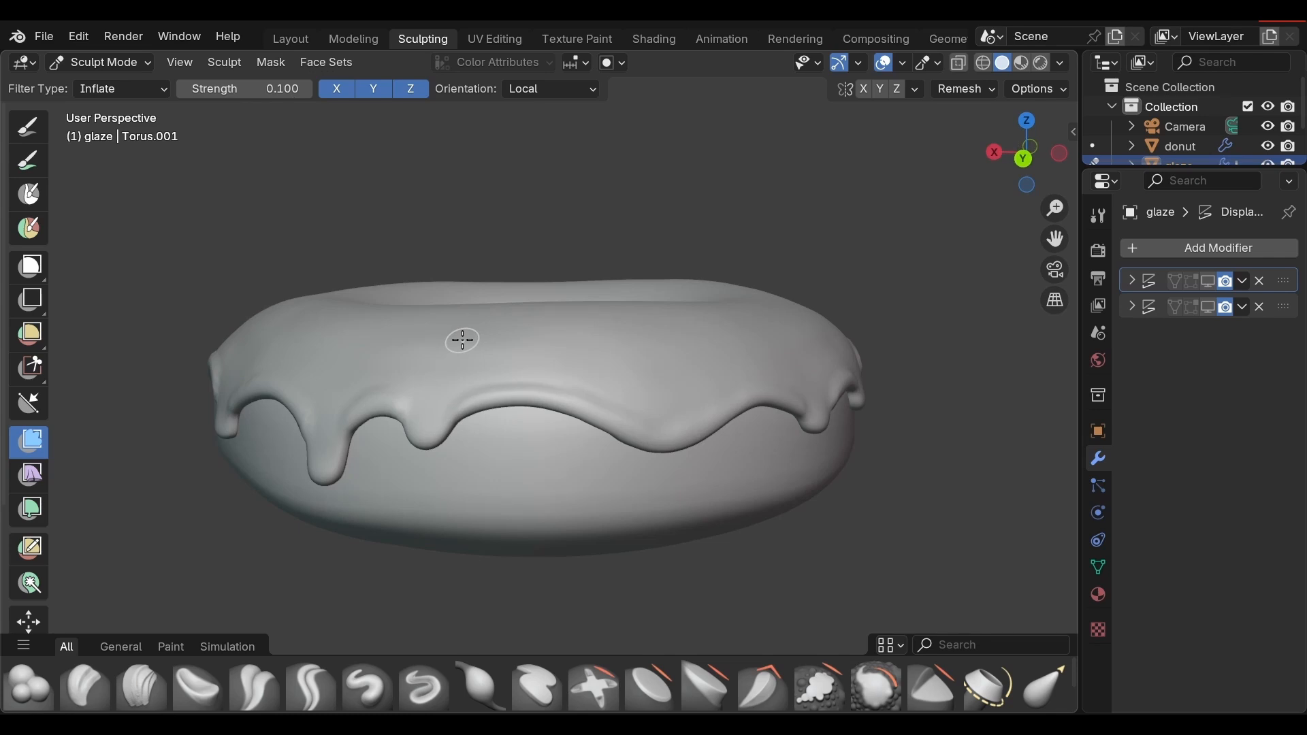
Step: Switch to the Smooth brush and set its strength to 0.071 and its radius to 146 px
key(shift+s)
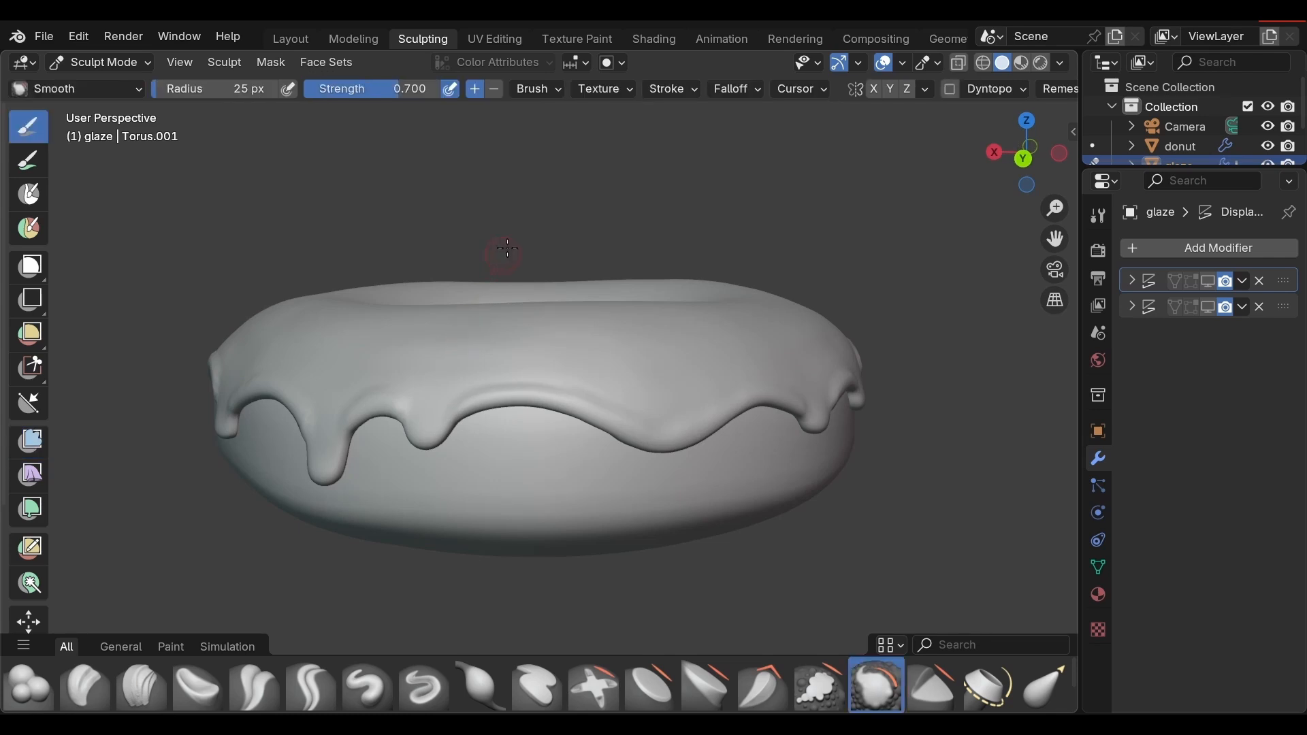
middle_drag(596, 243, 376, 249)
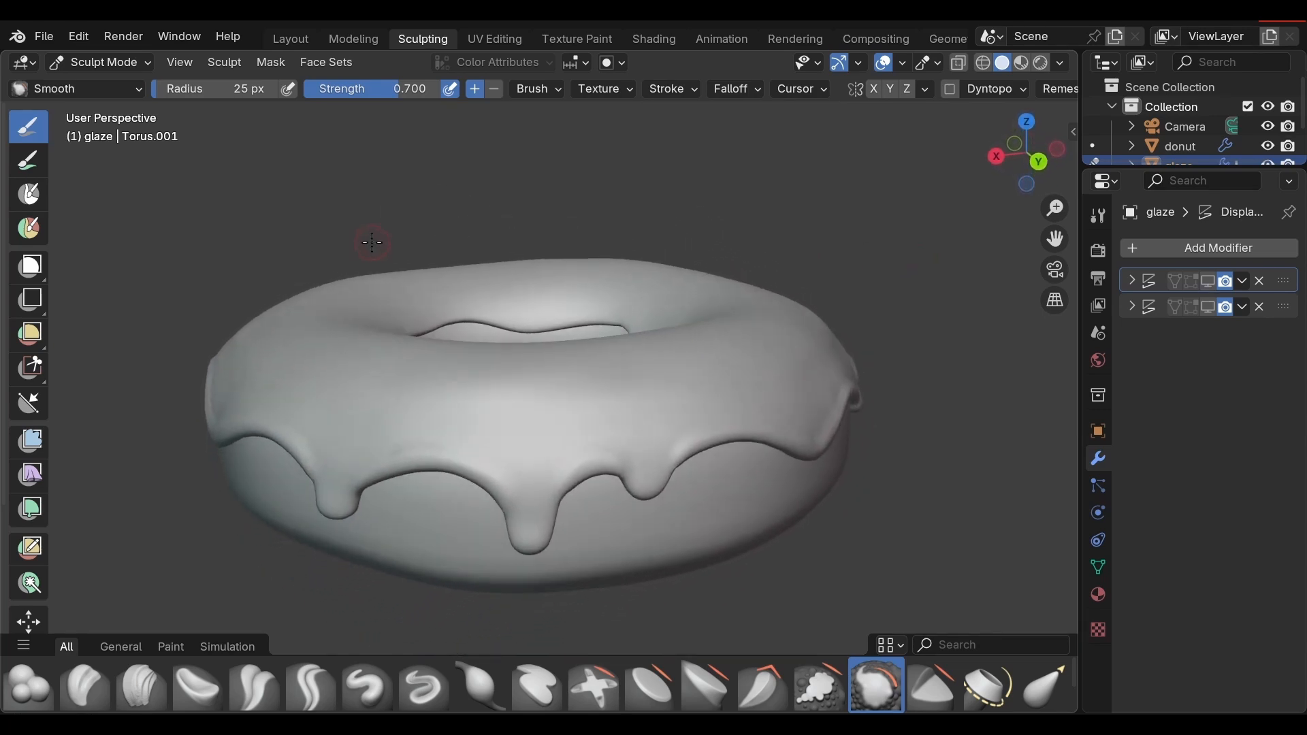
drag(390, 88, 309, 88)
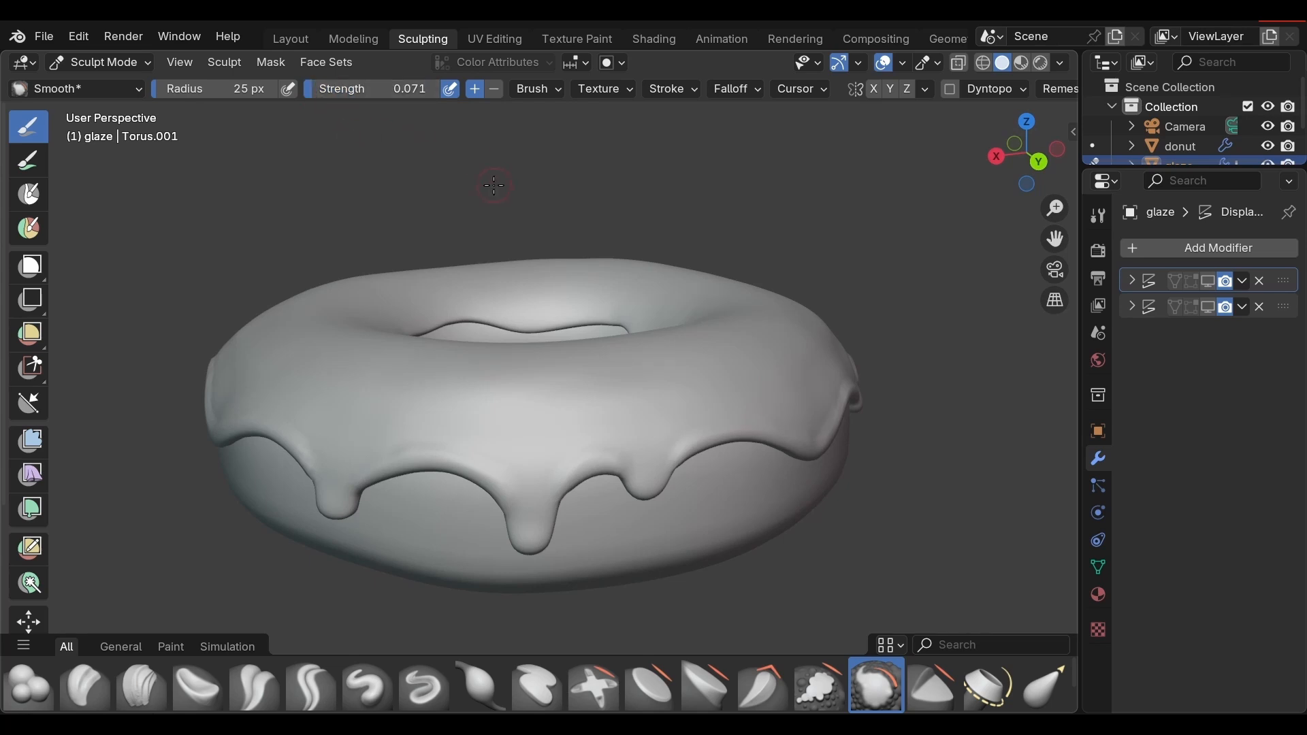
middle_drag(494, 186, 505, 223)
key(f)
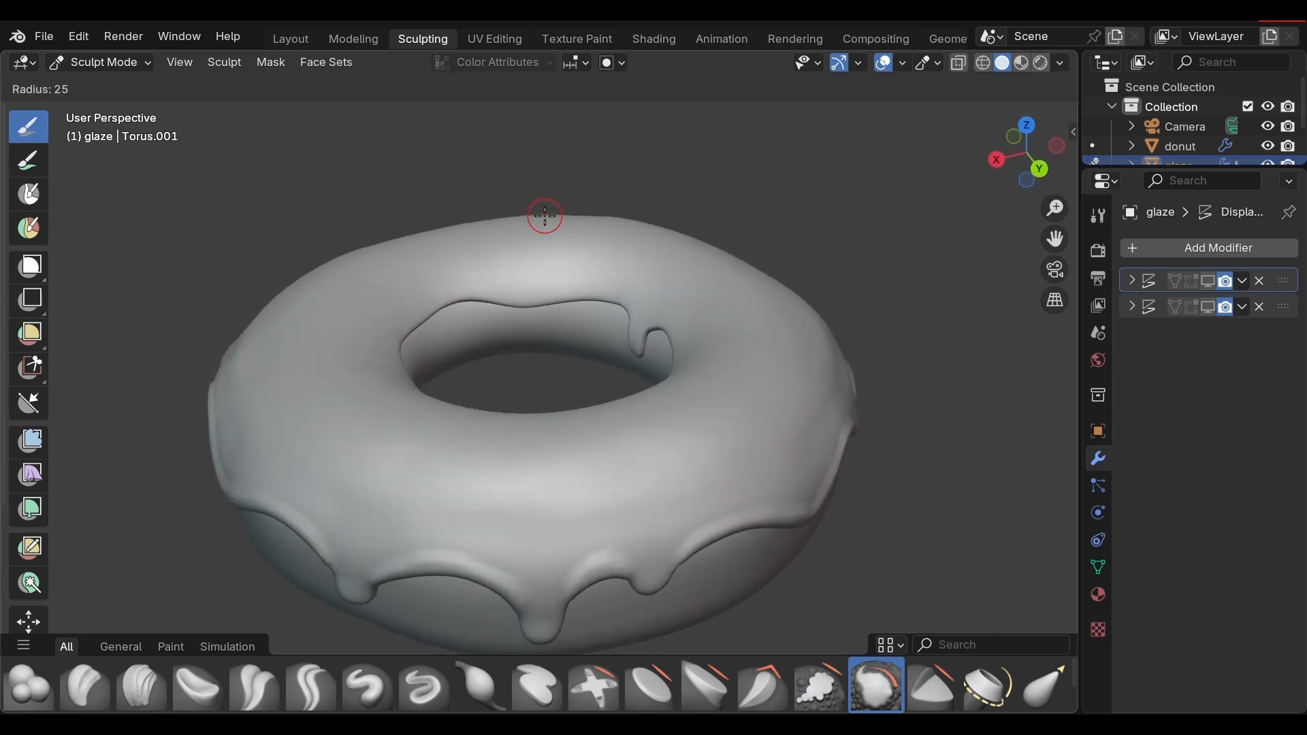
click(577, 270)
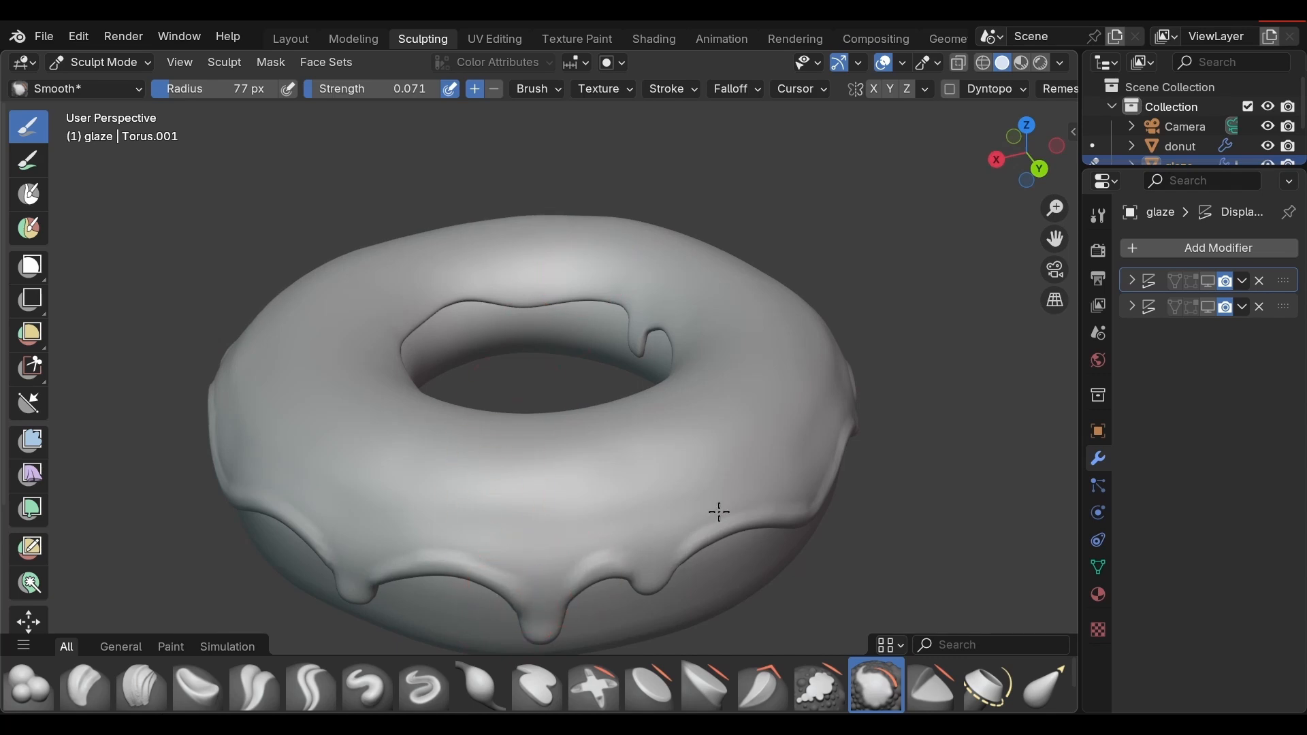
key(f)
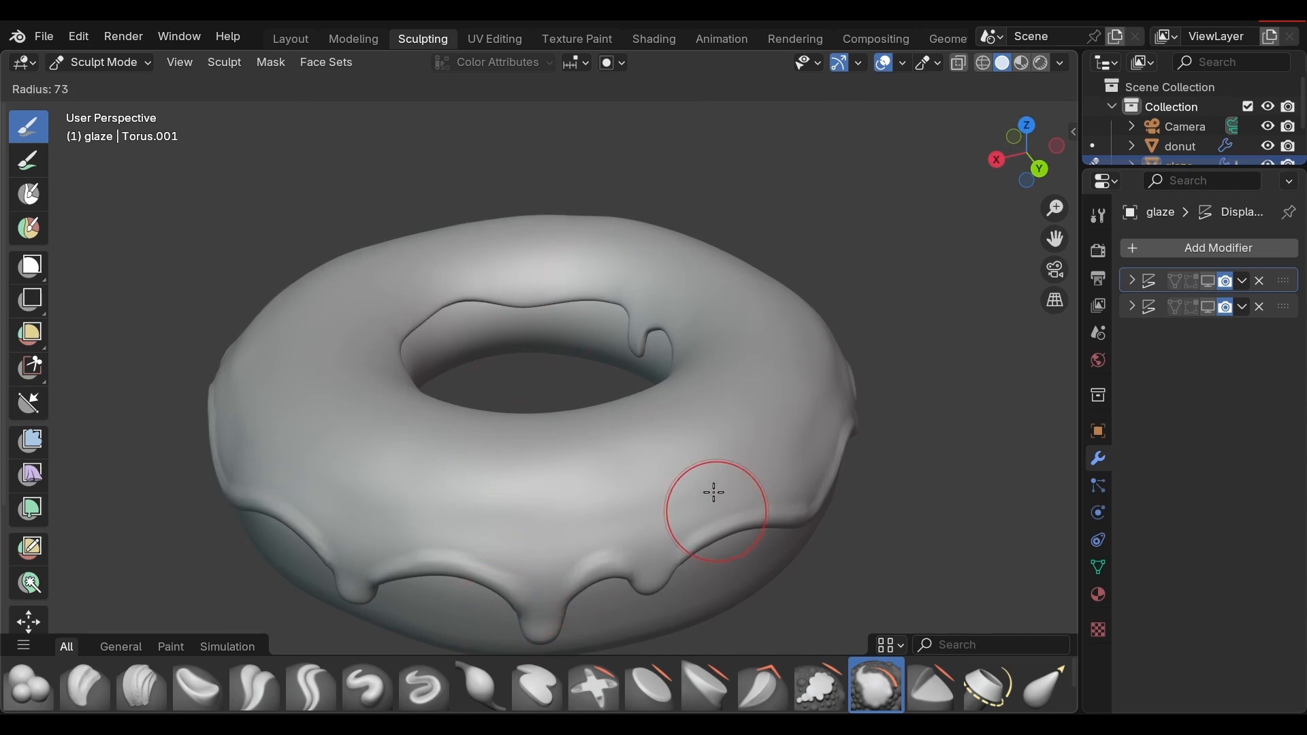
click(762, 531)
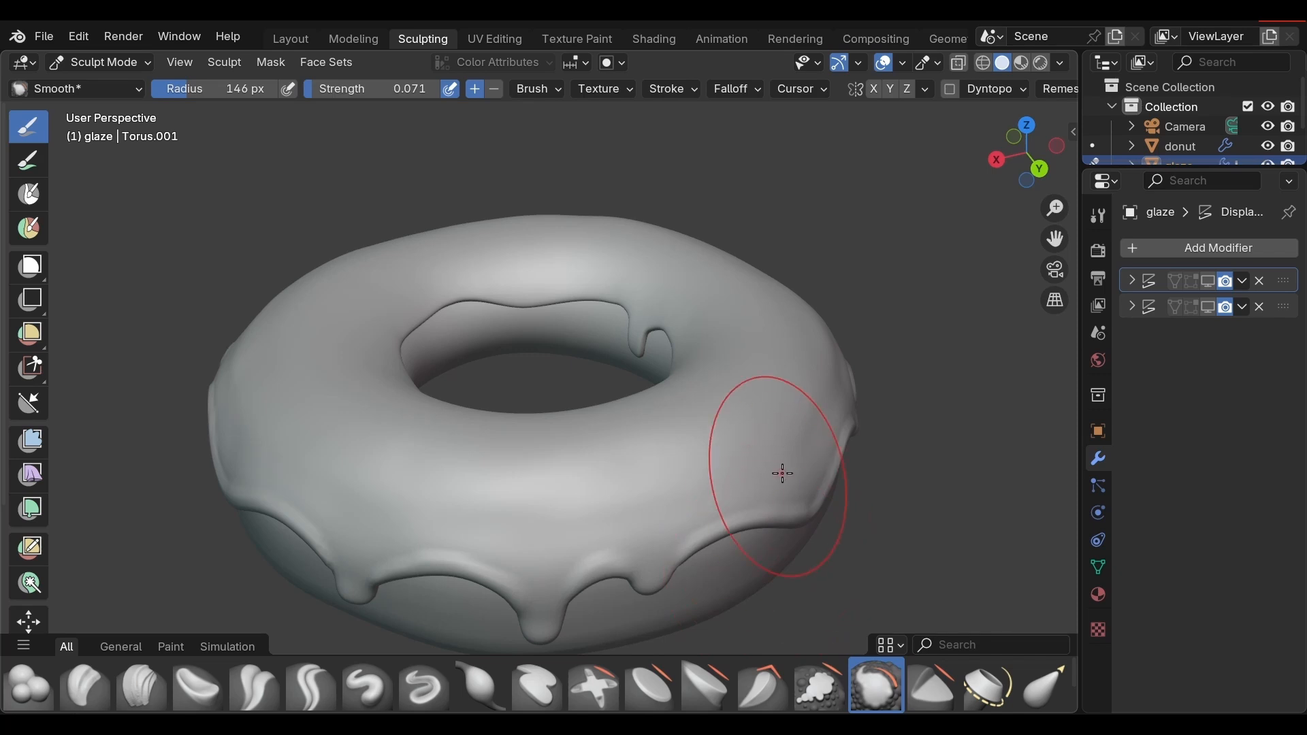
Step: Smooth the raised rim above the glaze's outer lower edge, working around the donut
middle_drag(780, 473, 510, 537)
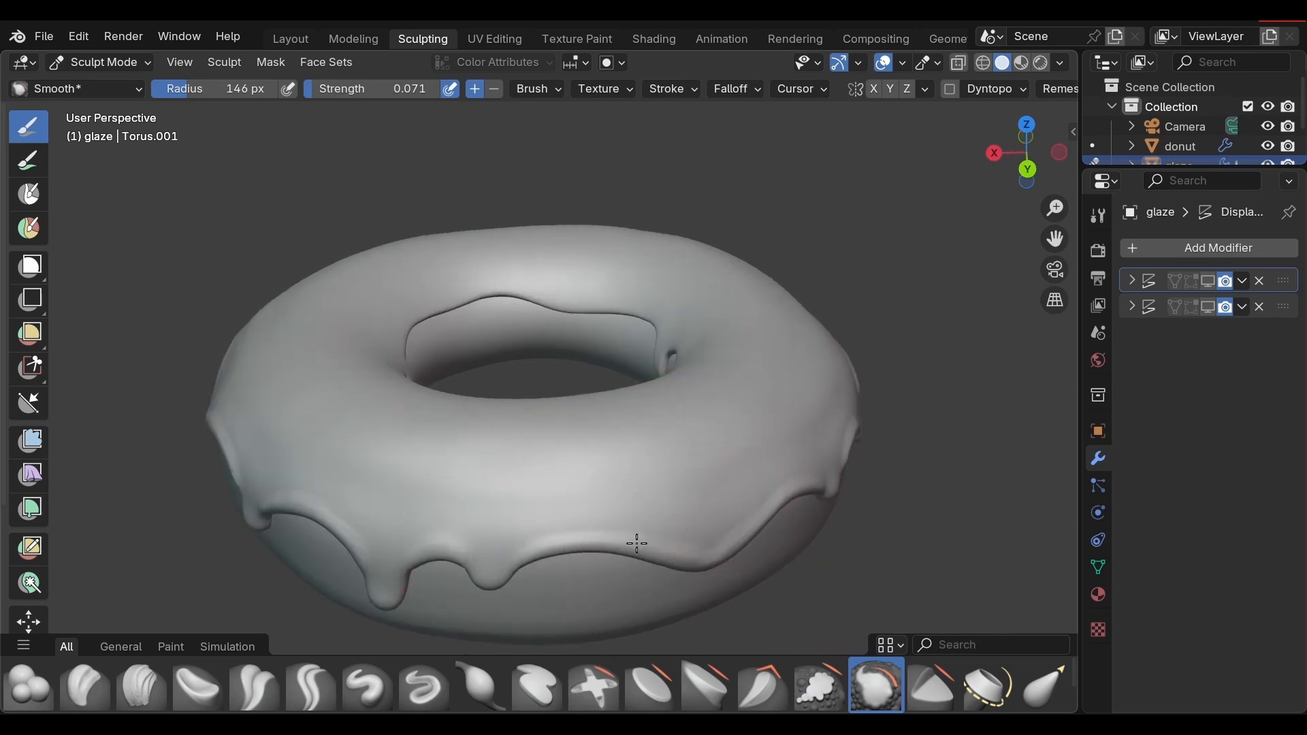
middle_drag(788, 520, 604, 417)
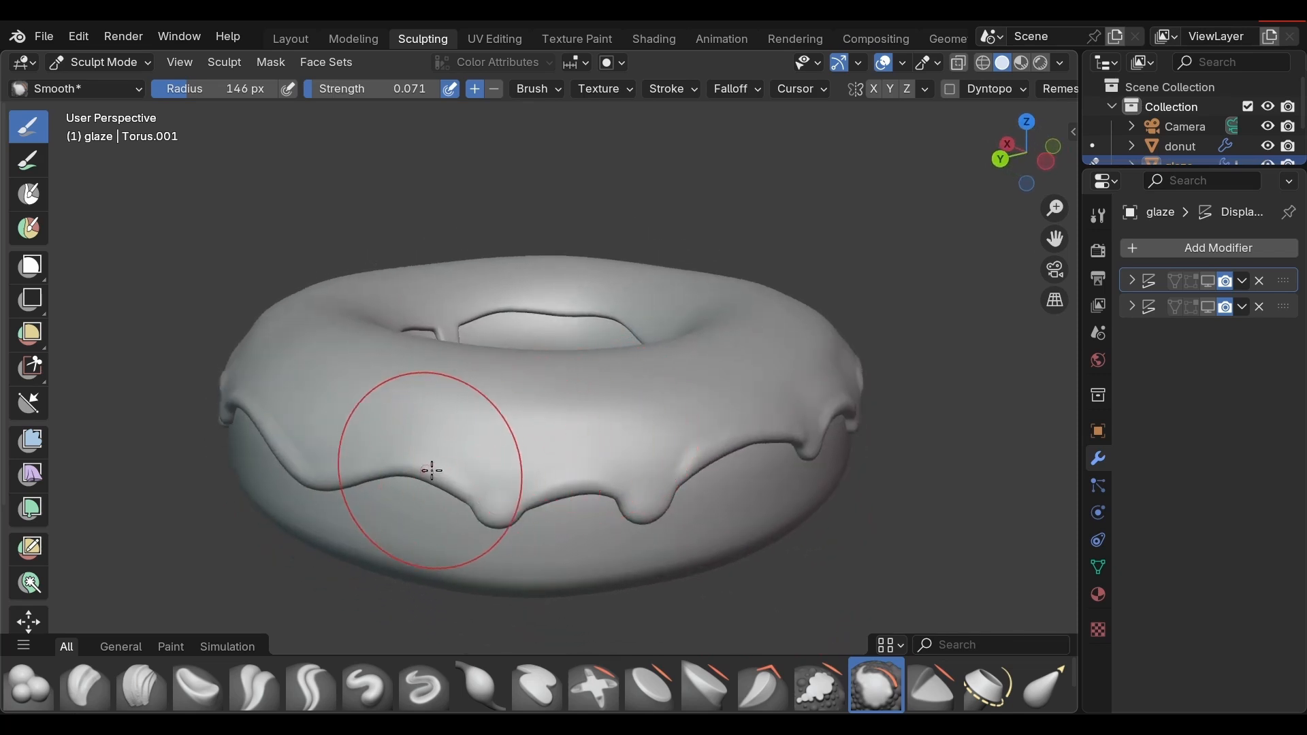
mouse_move(732, 452)
middle_down()
mouse_move(753, 370)
mouse_move(635, 374)
middle_up()
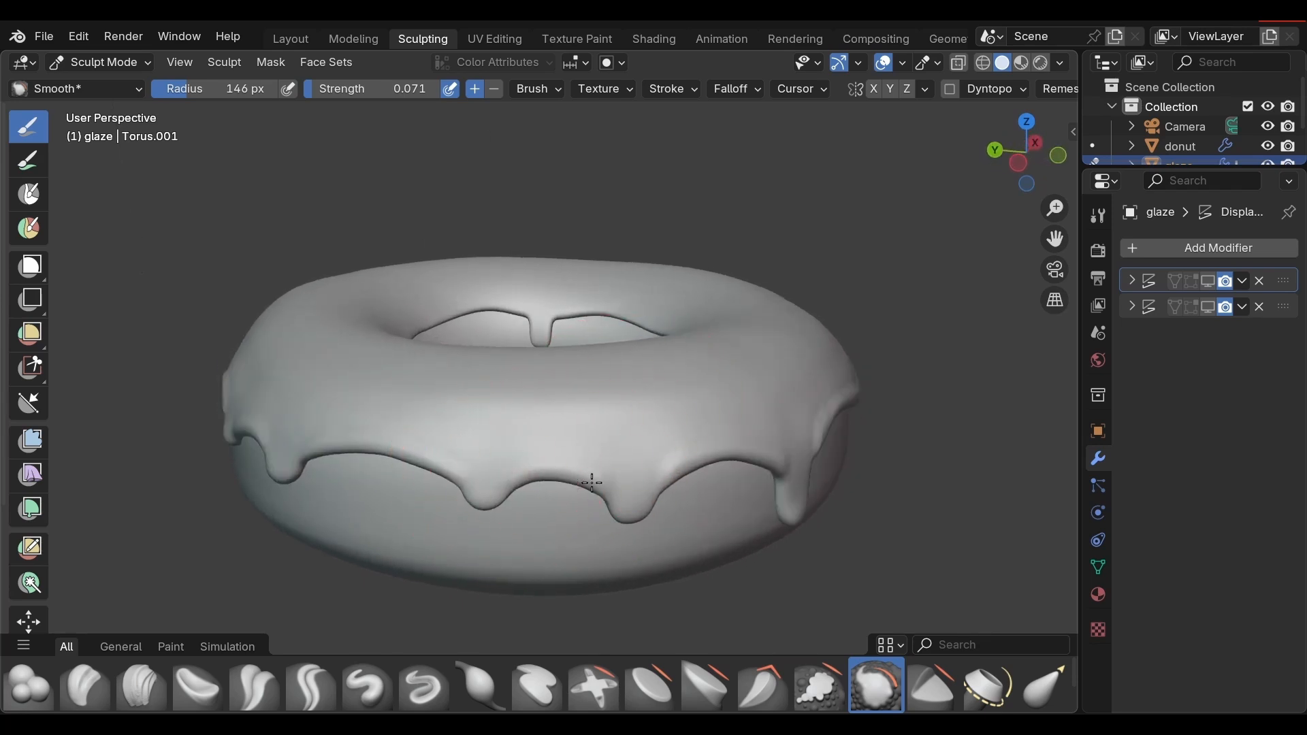
mouse_move(599, 480)
middle_down()
mouse_move(735, 432)
mouse_move(572, 409)
middle_up()
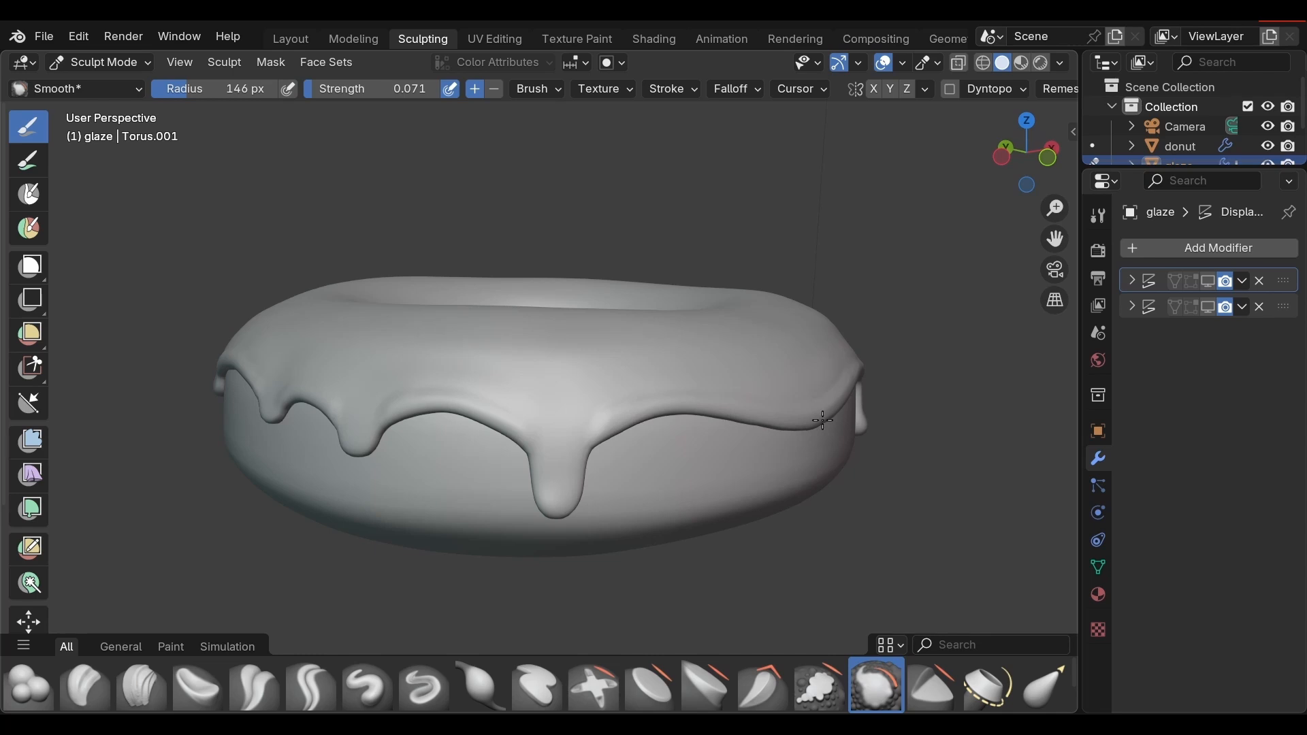
middle_drag(823, 420, 732, 484)
Step: Reduce the Smooth brush radius to 68 px and smooth the glaze edge around the drips and the gaps between them
key(f)
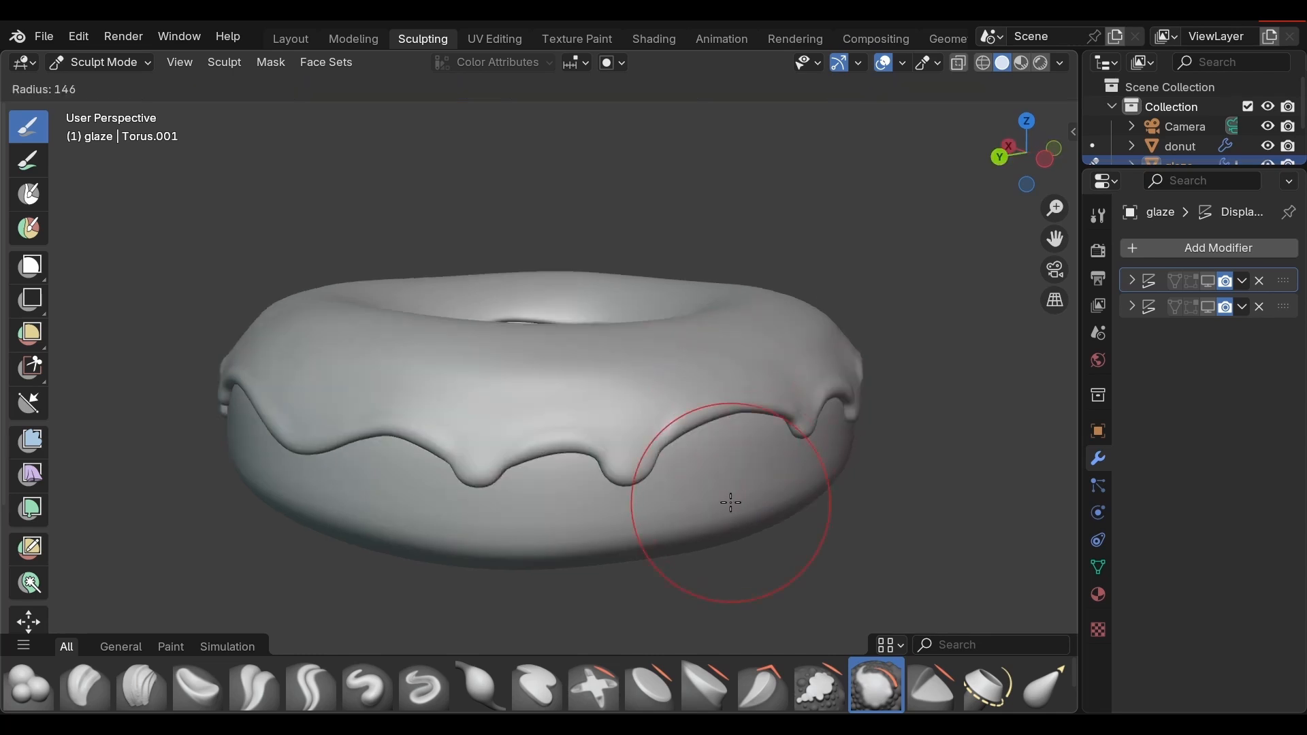
click(677, 451)
mouse_move(780, 476)
middle_down()
mouse_move(722, 470)
mouse_move(665, 504)
mouse_move(569, 510)
middle_up()
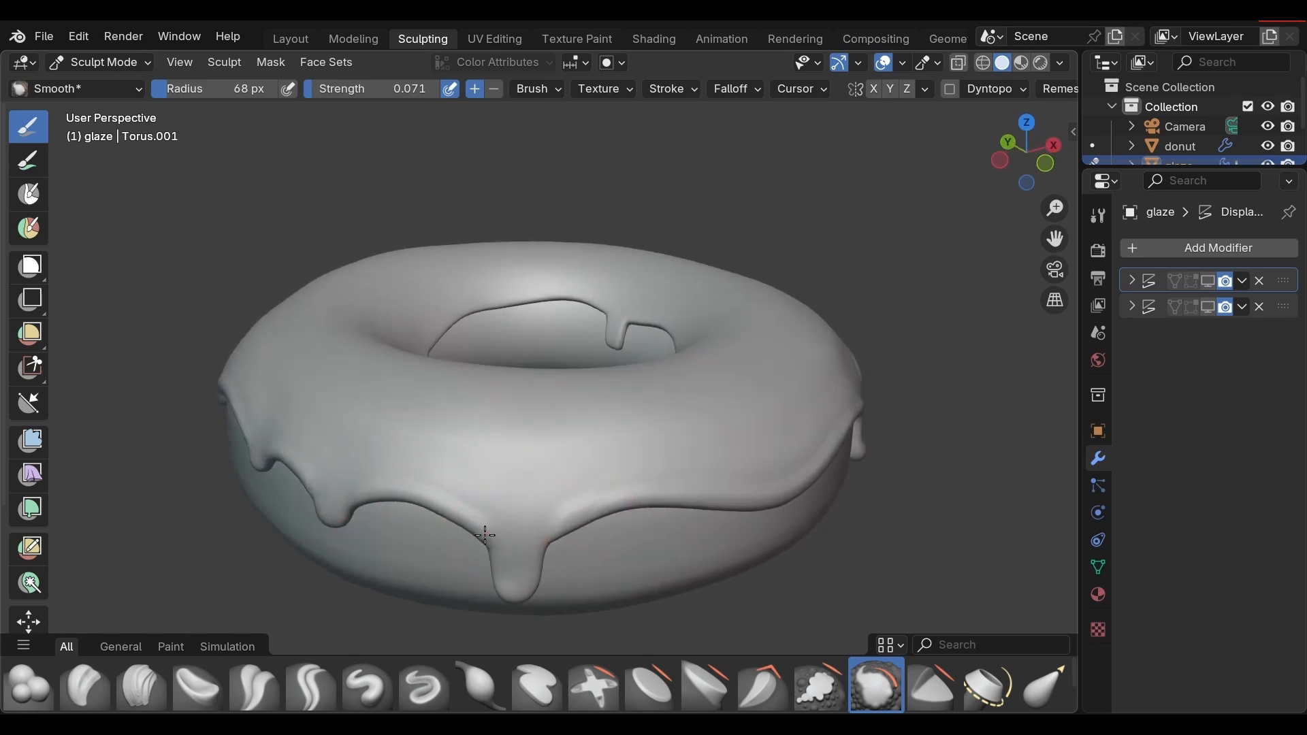
middle_drag(486, 532, 463, 493)
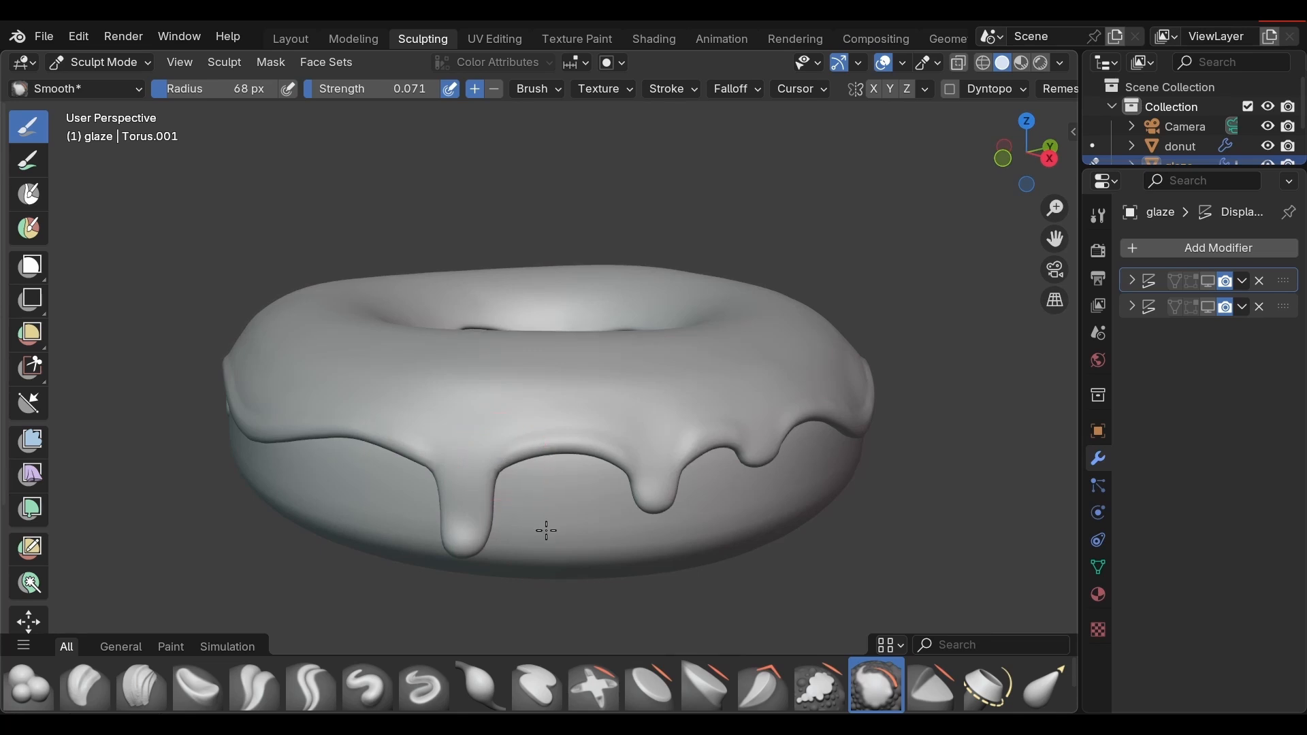
mouse_move(545, 528)
middle_down()
mouse_move(465, 550)
mouse_move(431, 528)
mouse_move(315, 515)
middle_up()
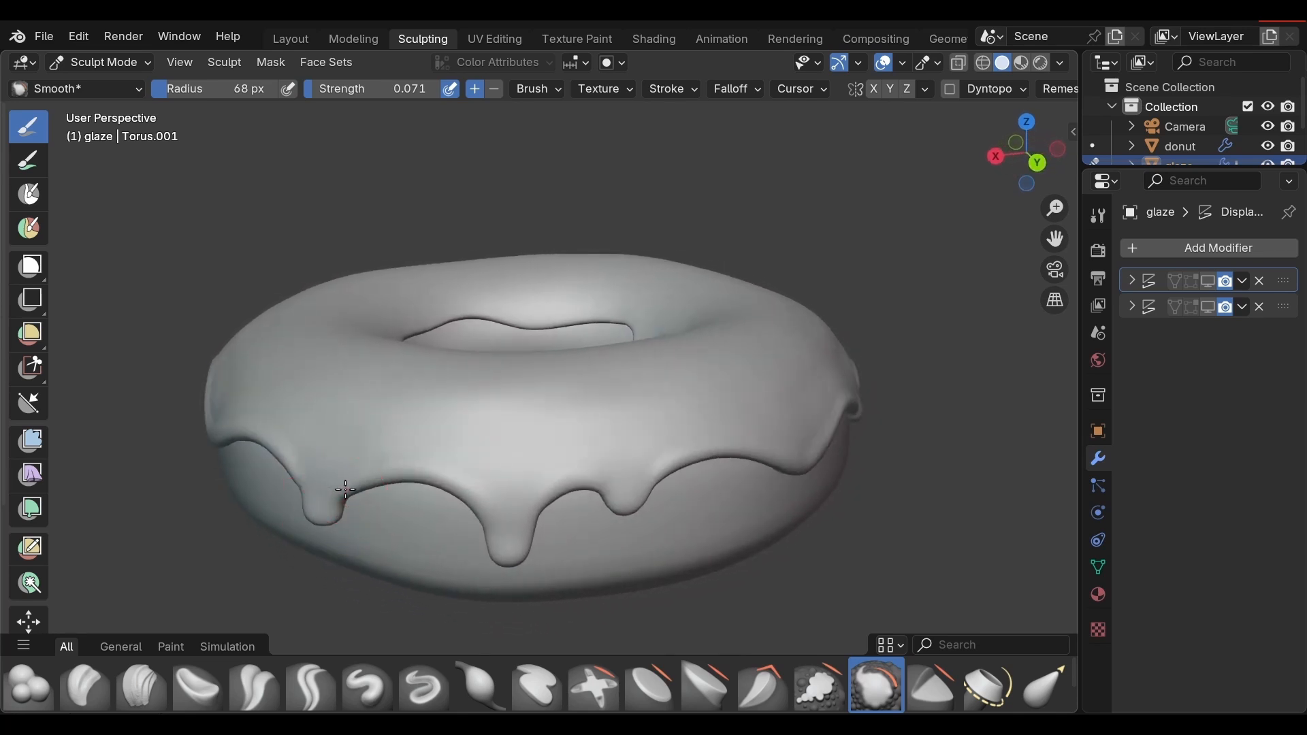
mouse_move(295, 486)
middle_down()
mouse_move(293, 531)
mouse_move(246, 446)
mouse_move(422, 500)
middle_up()
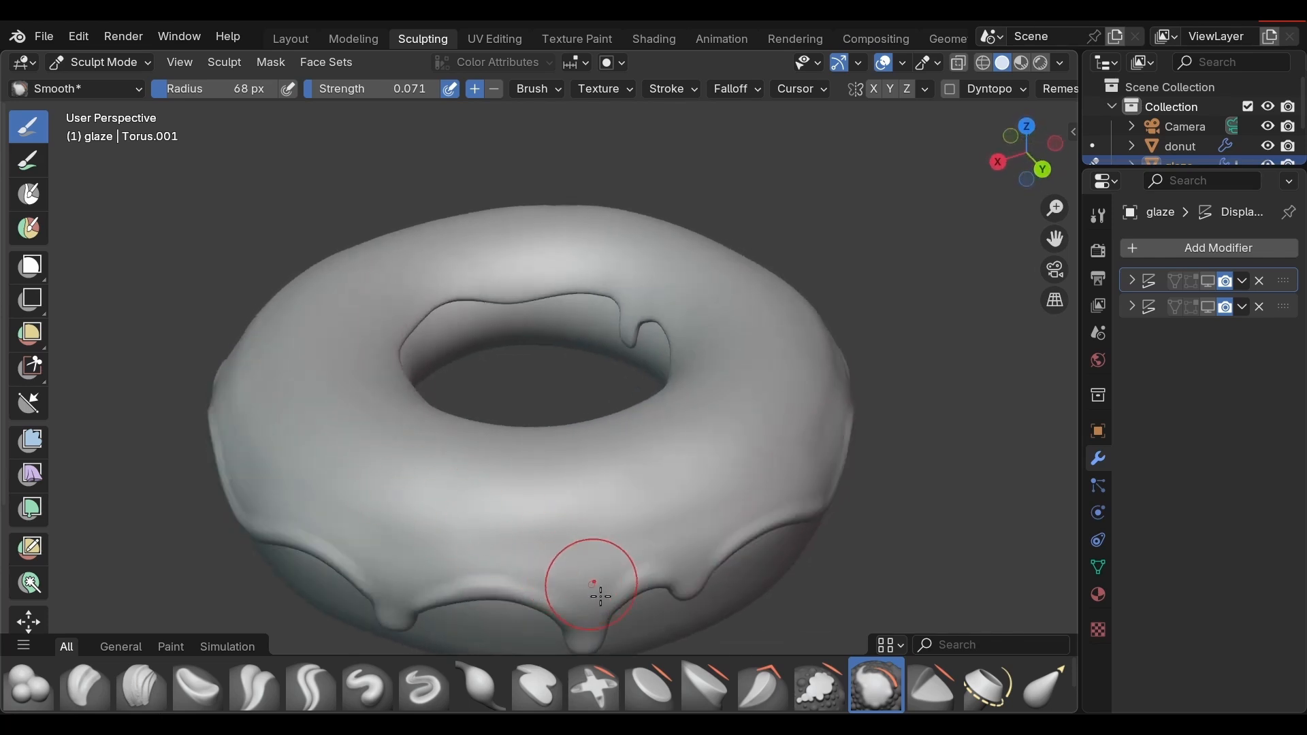
drag(612, 616, 614, 609)
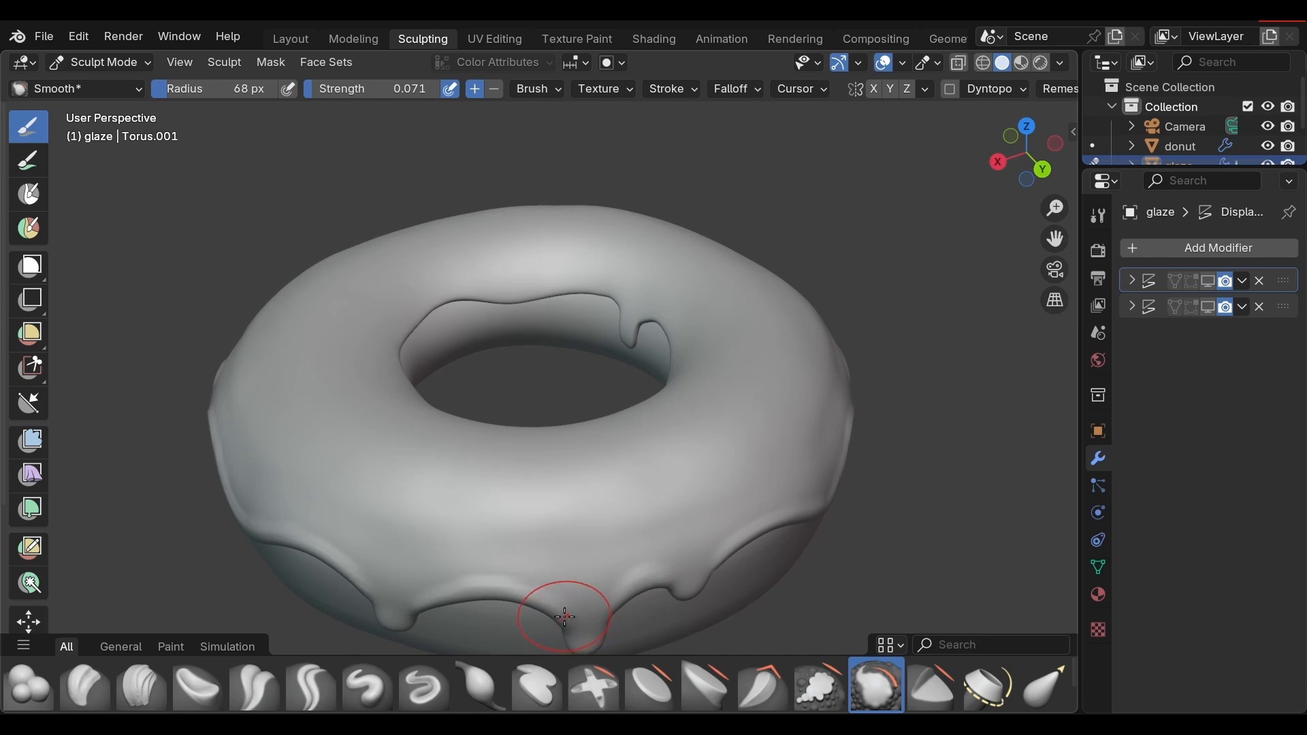
mouse_move(548, 616)
middle_down()
mouse_move(469, 560)
mouse_move(400, 554)
mouse_move(341, 529)
middle_up()
drag(341, 529, 442, 565)
middle_drag(692, 583, 583, 560)
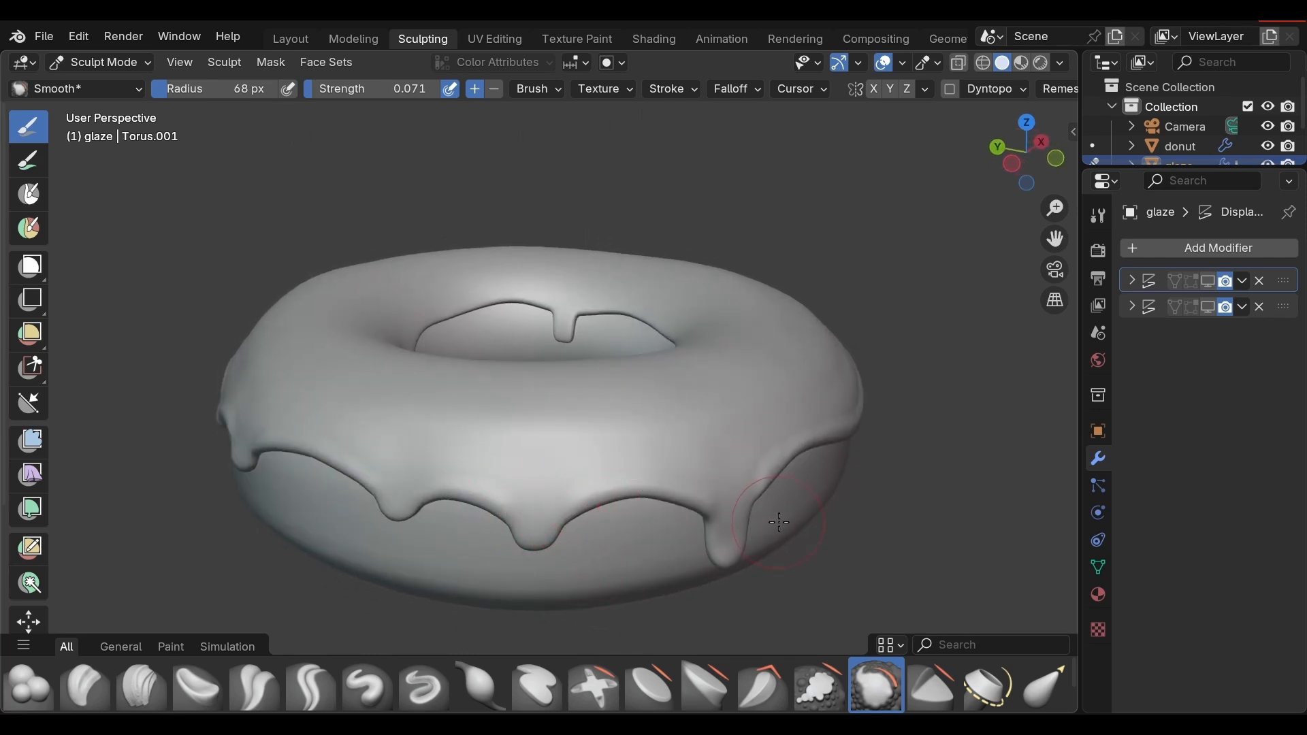
mouse_move(617, 515)
middle_down()
mouse_move(647, 519)
mouse_move(554, 502)
mouse_move(616, 497)
mouse_move(788, 438)
middle_up()
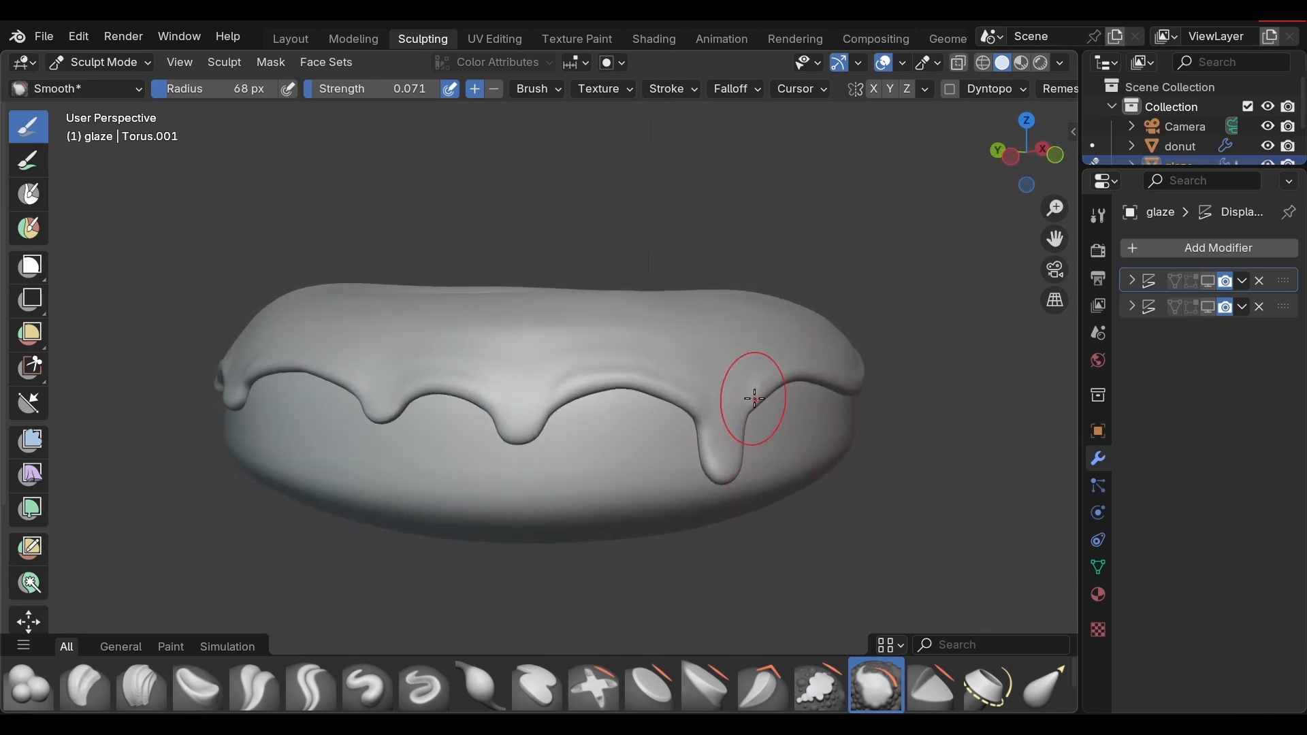
middle_drag(694, 405, 905, 518)
Step: Return the glaze to Object Mode and turn on the viewport display of both its Displace modifiers
scroll(923, 506, down, 3)
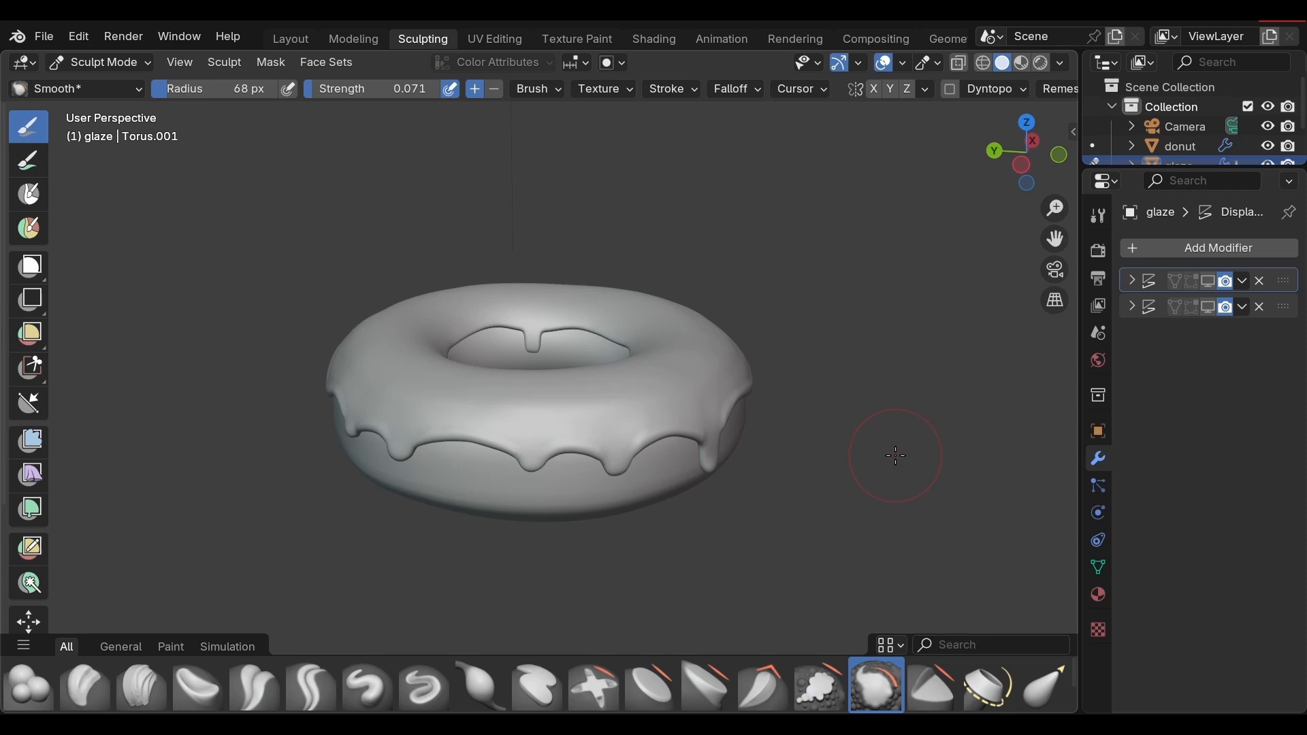
key(ctrl+Tab)
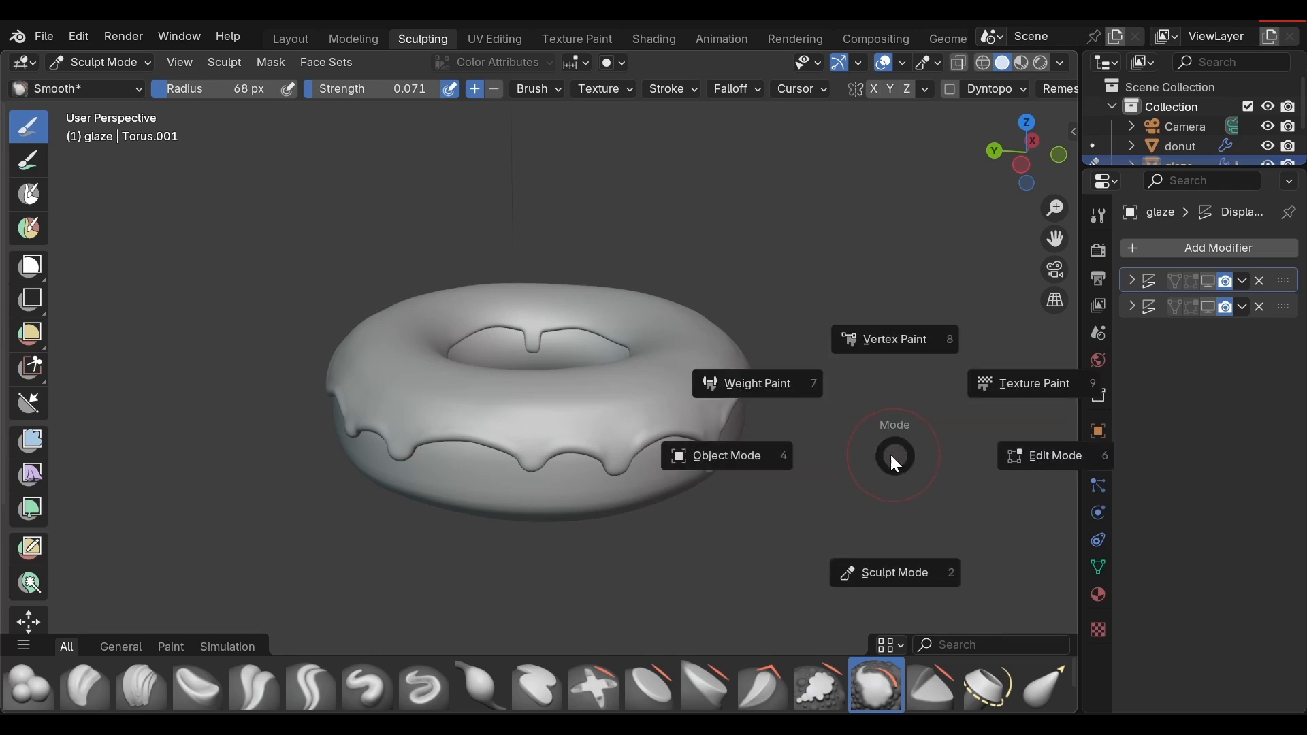
click(845, 459)
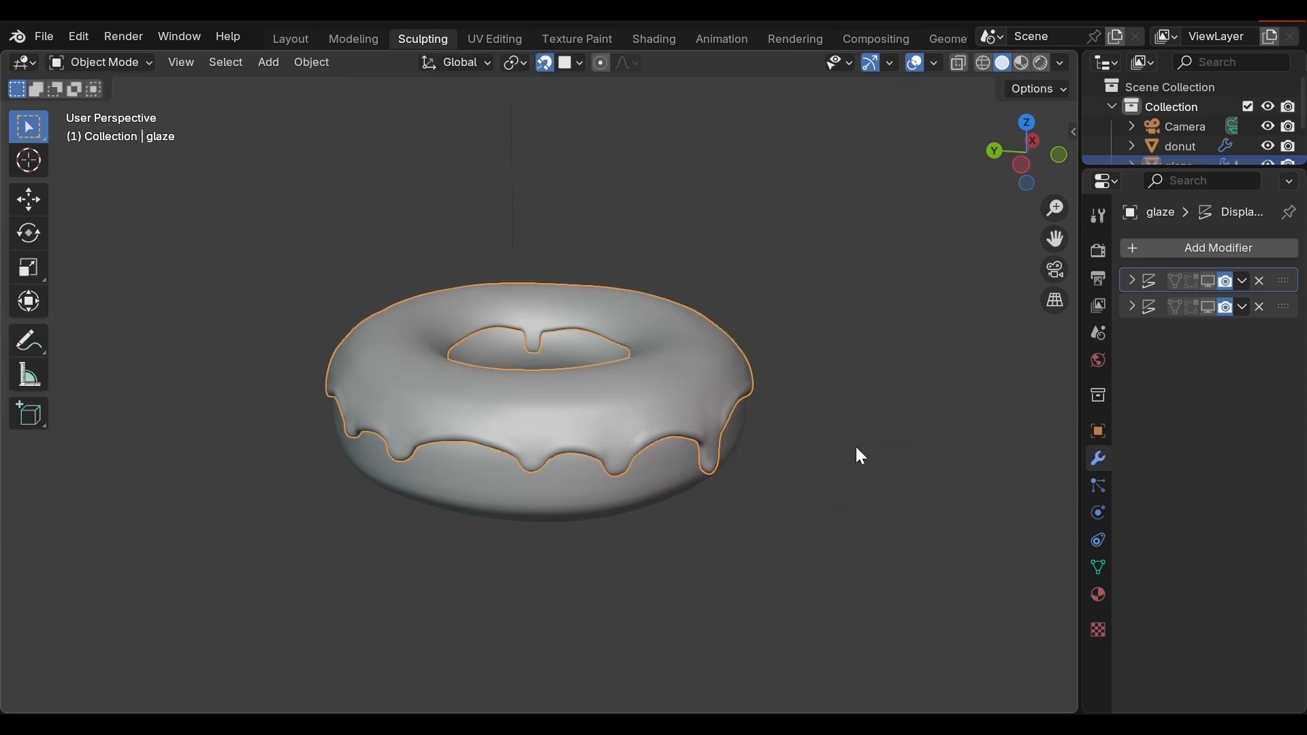
middle_drag(856, 454, 1115, 361)
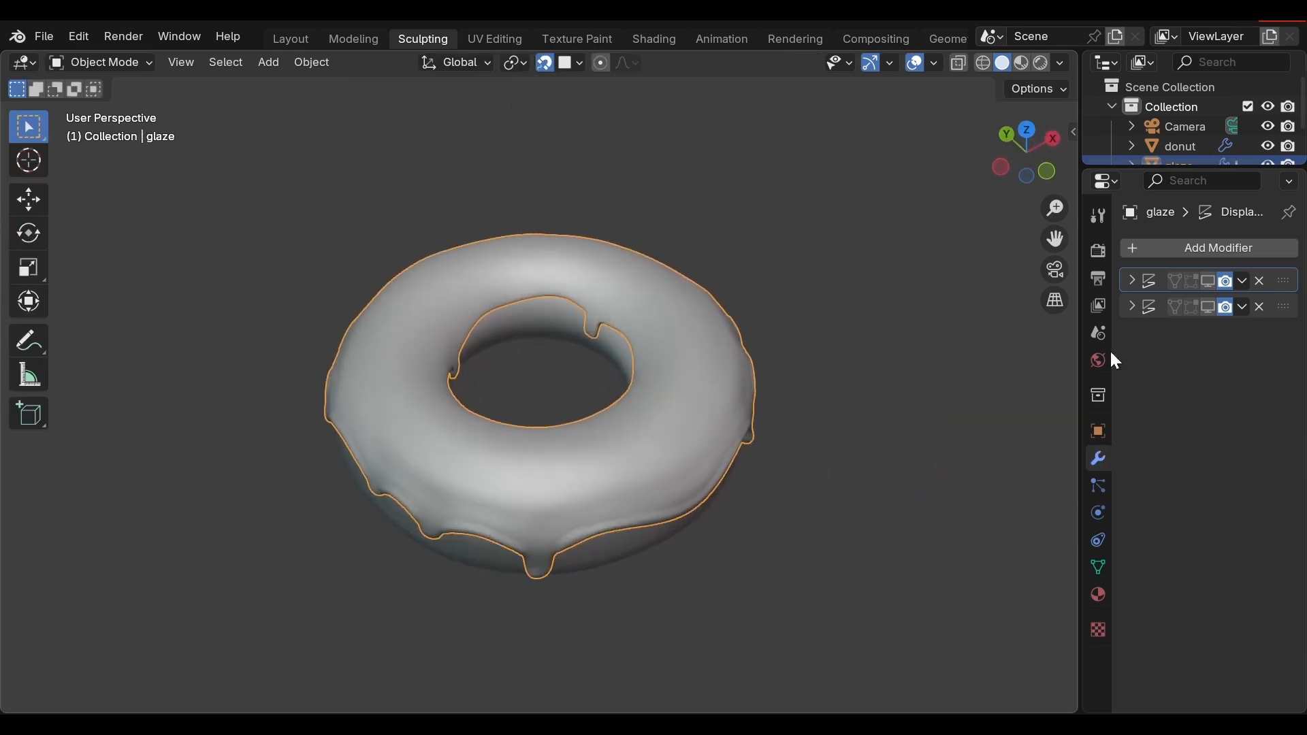
click(1209, 284)
click(1208, 307)
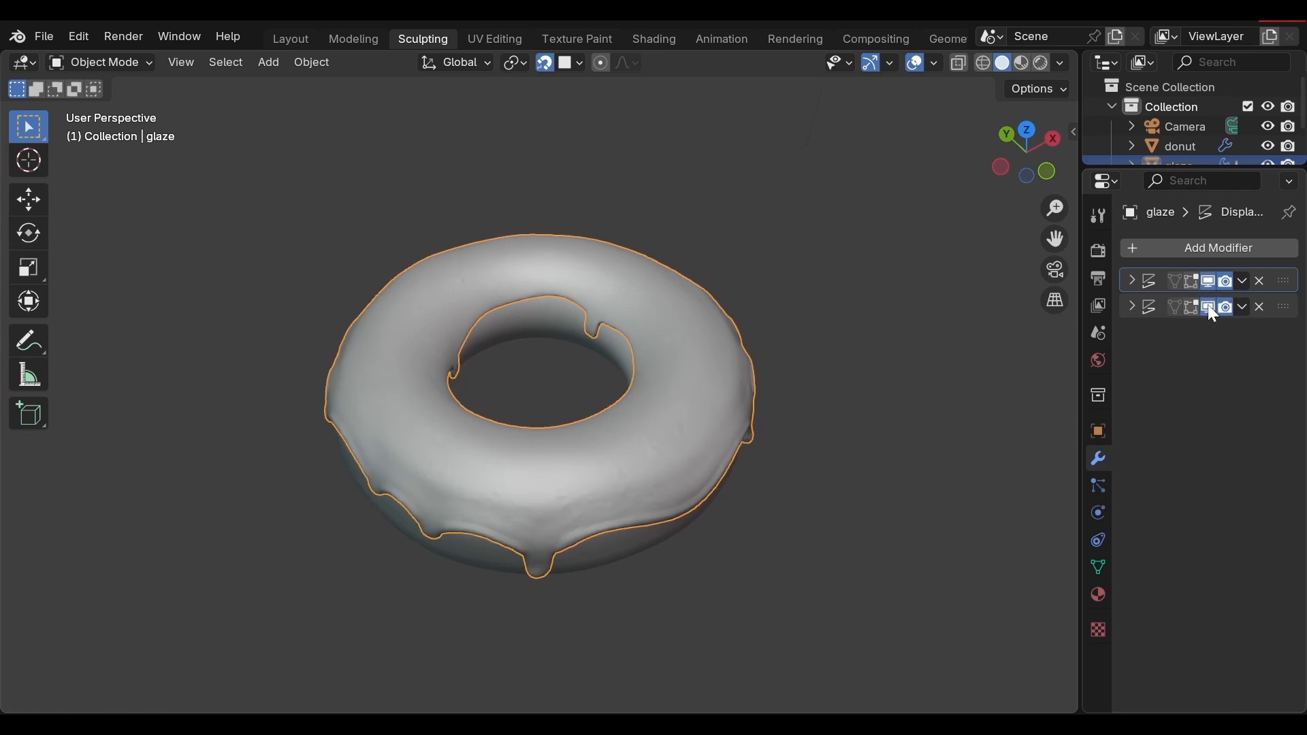
Step: Check the displaced glaze surface all around the donut with the glaze deselected, and switch to the Layout workspace
middle_drag(910, 376, 818, 263)
scroll(683, 309, up, 2)
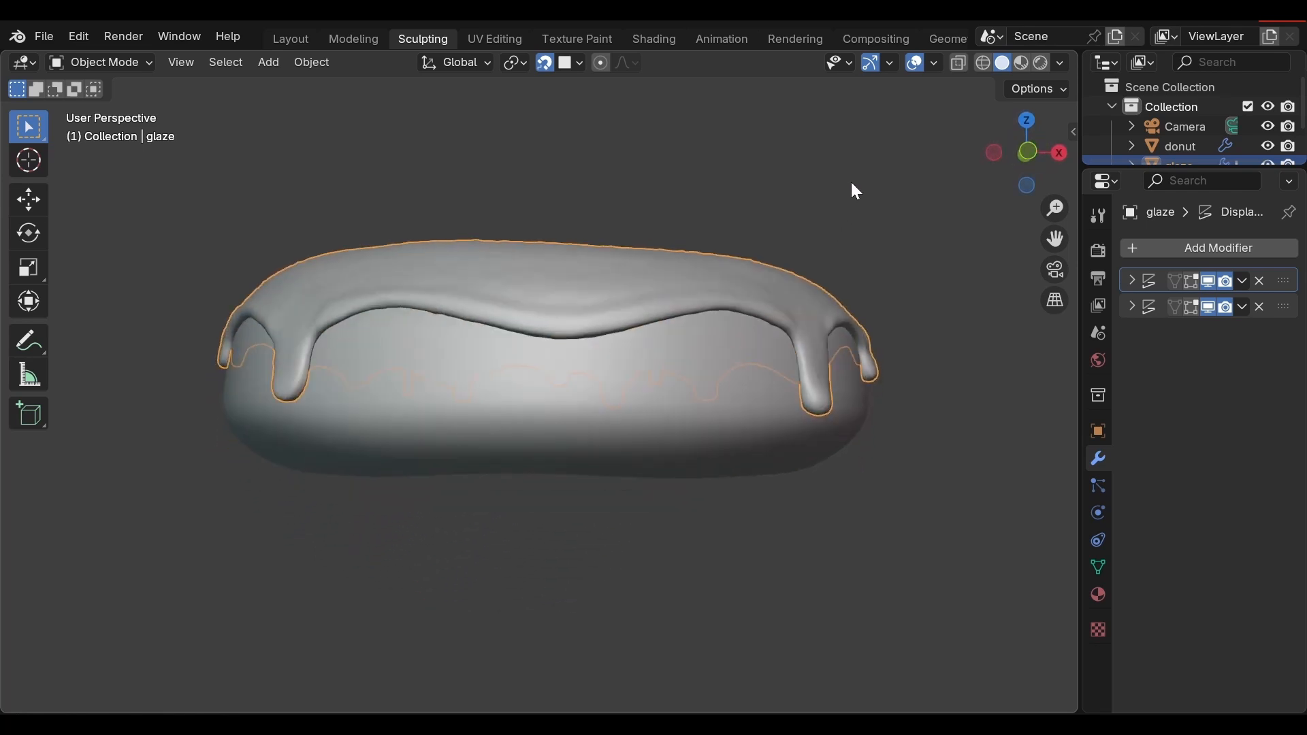
middle_drag(846, 218, 317, 263)
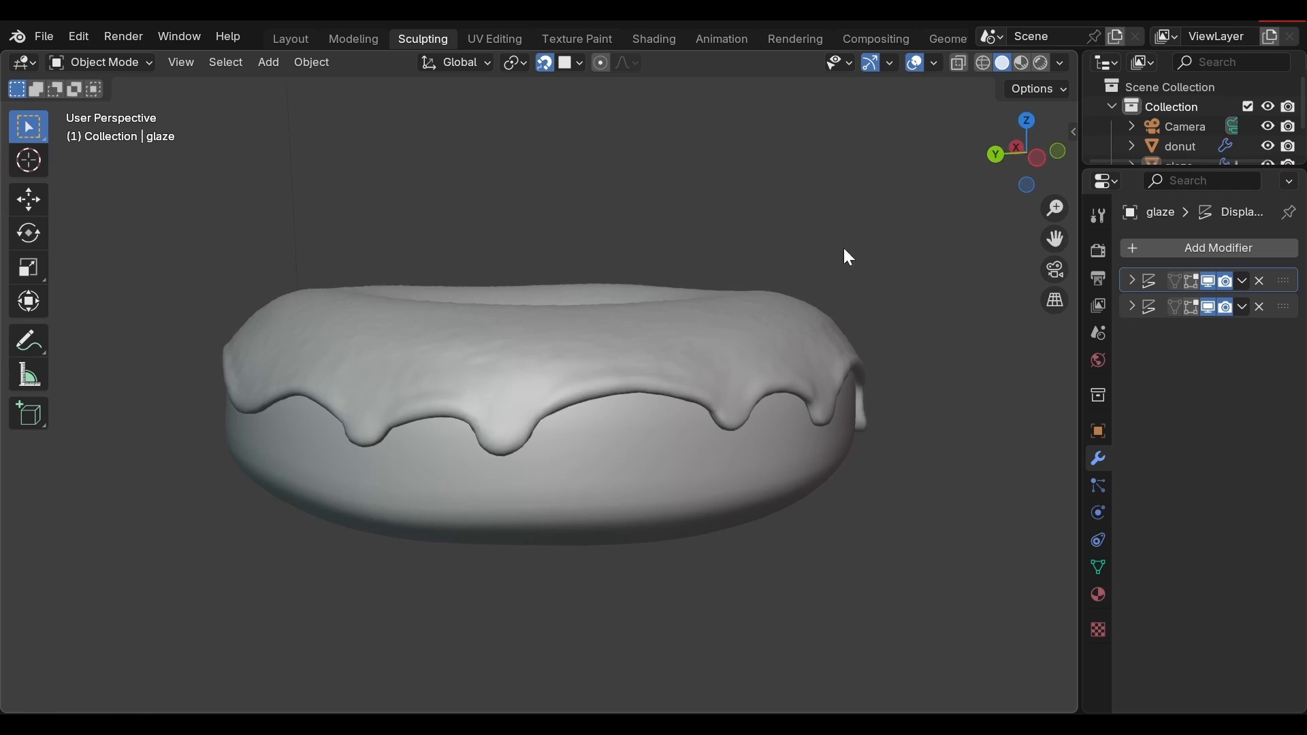
middle_drag(847, 257, 934, 244)
middle_drag(833, 228, 859, 271)
scroll(918, 367, down, 1)
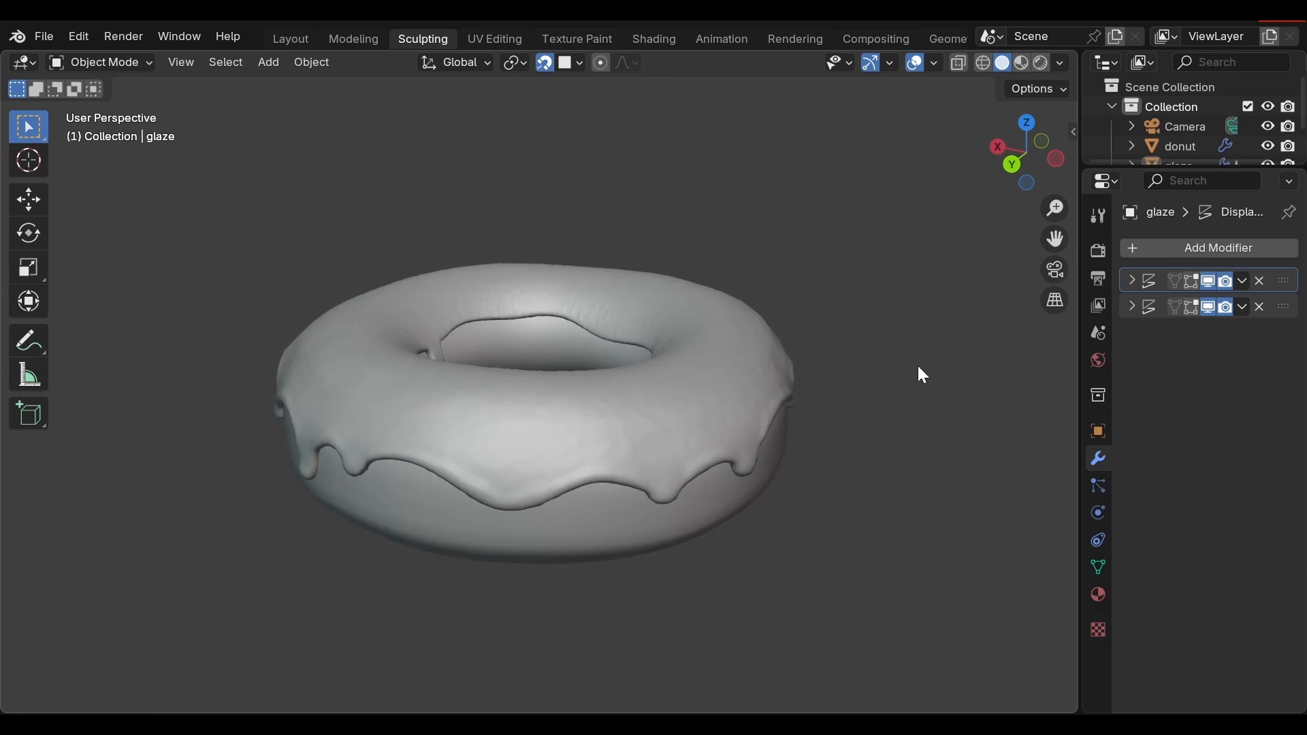
scroll(916, 369, down, 1)
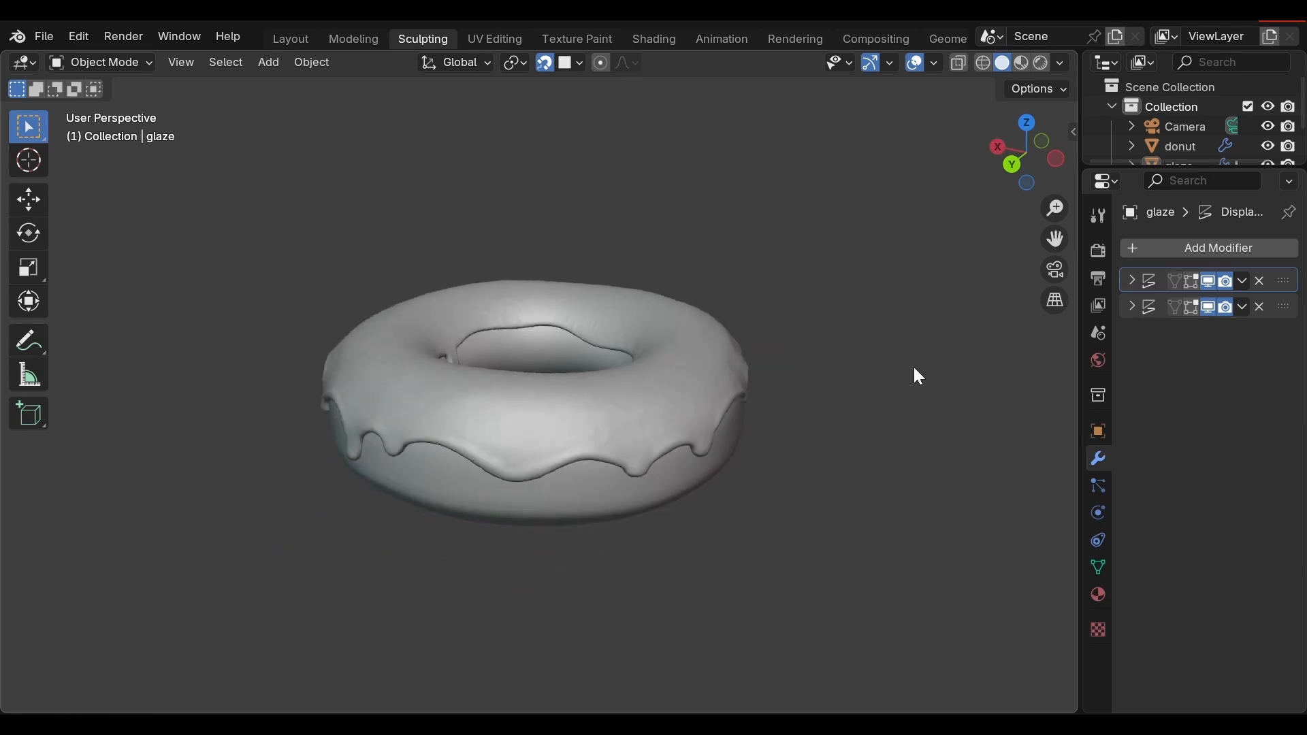
click(298, 42)
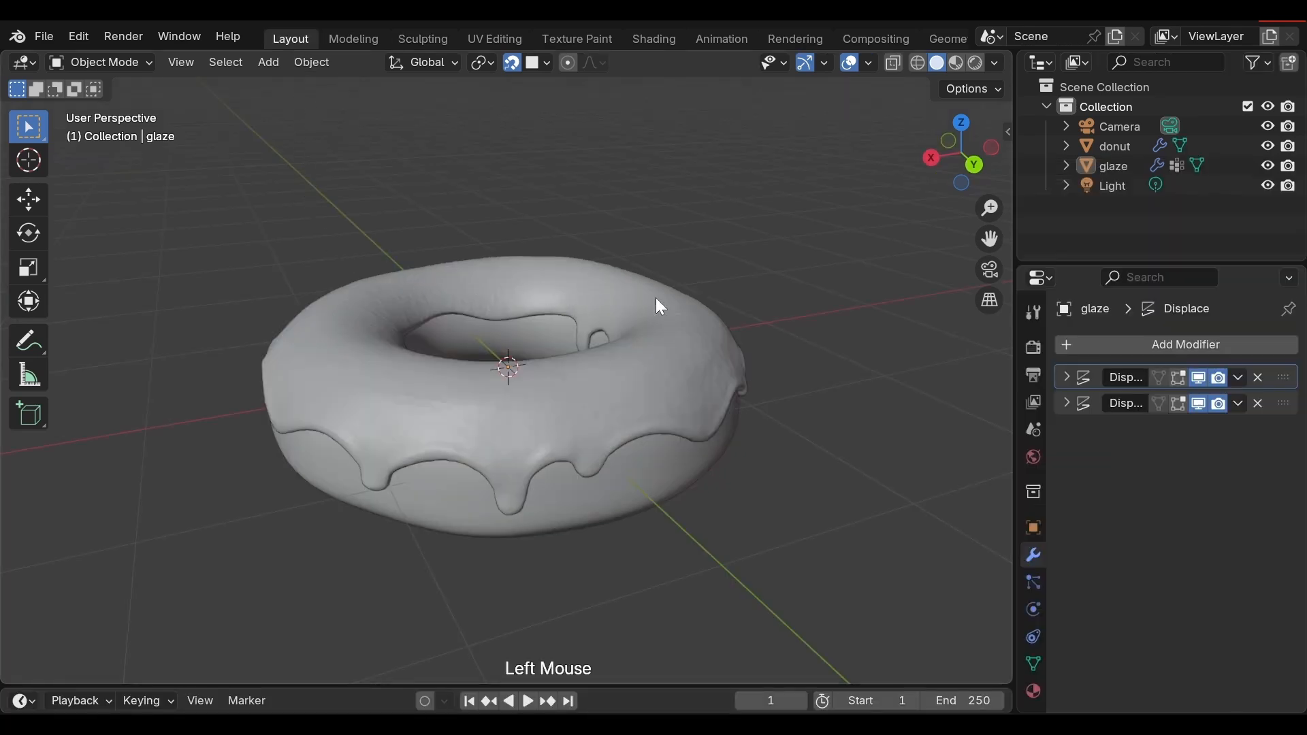